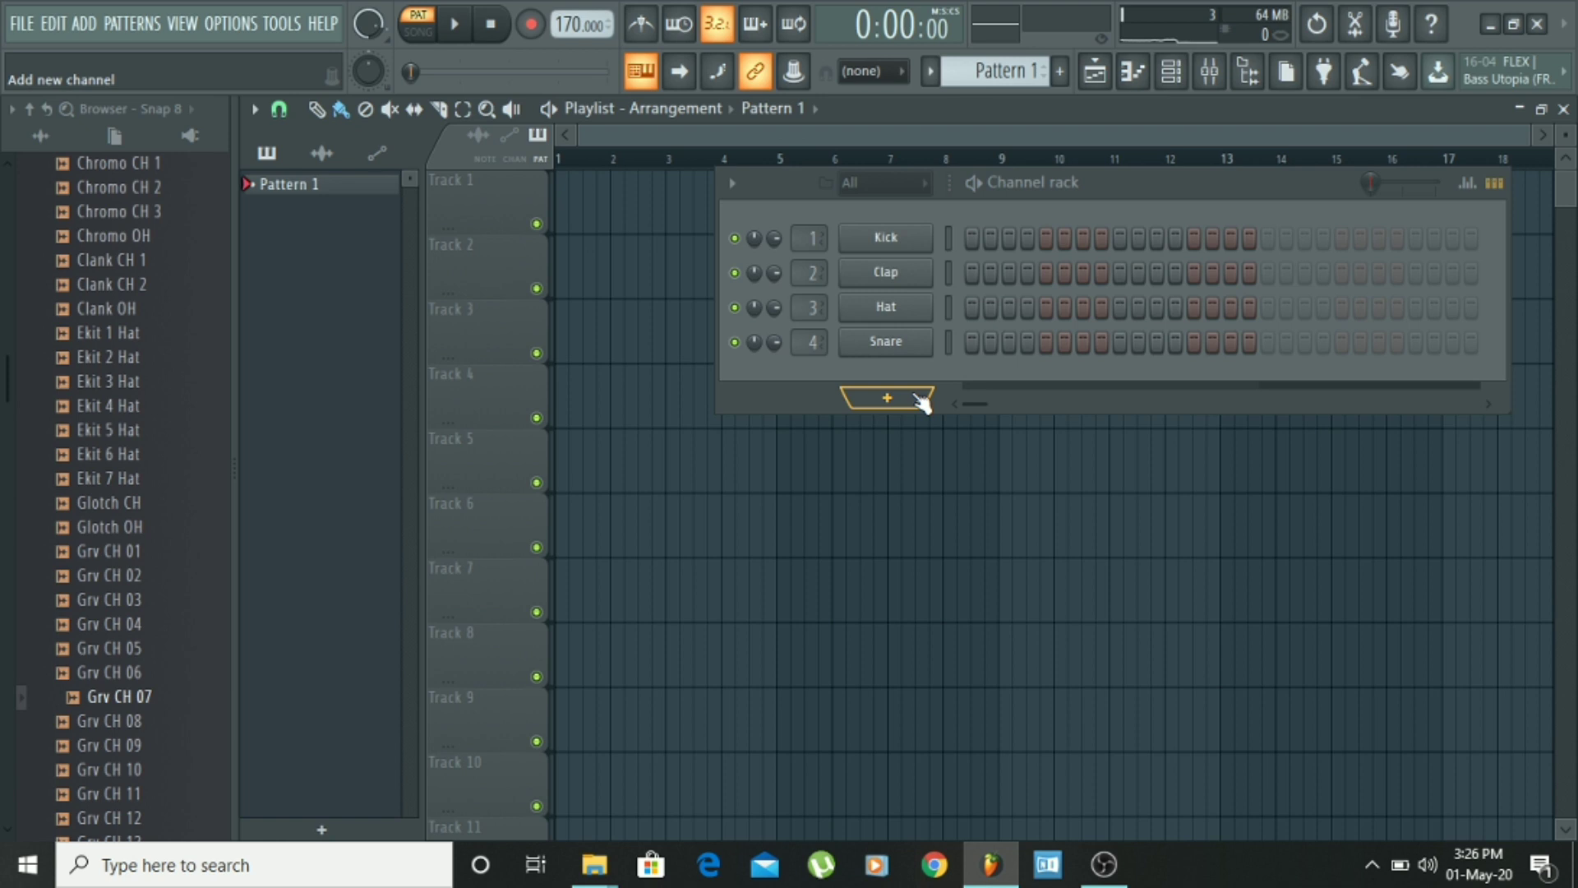
Step: Add a Kontakt channel and load ProjectSAM TFO - Short Strings from The Free Orchestra library into it
click(919, 397)
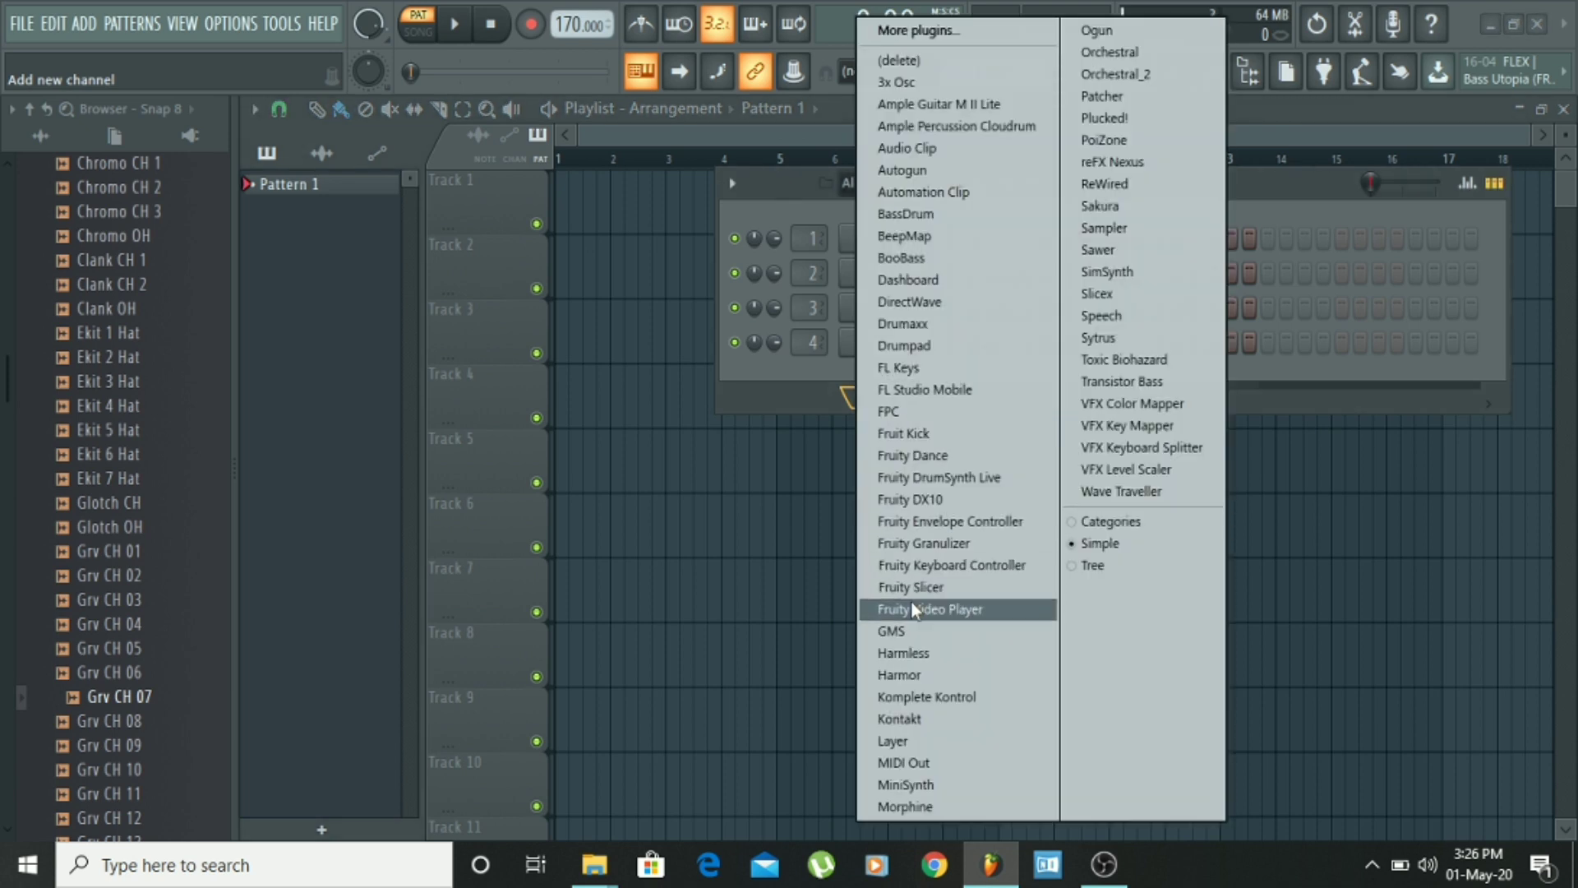
click(901, 719)
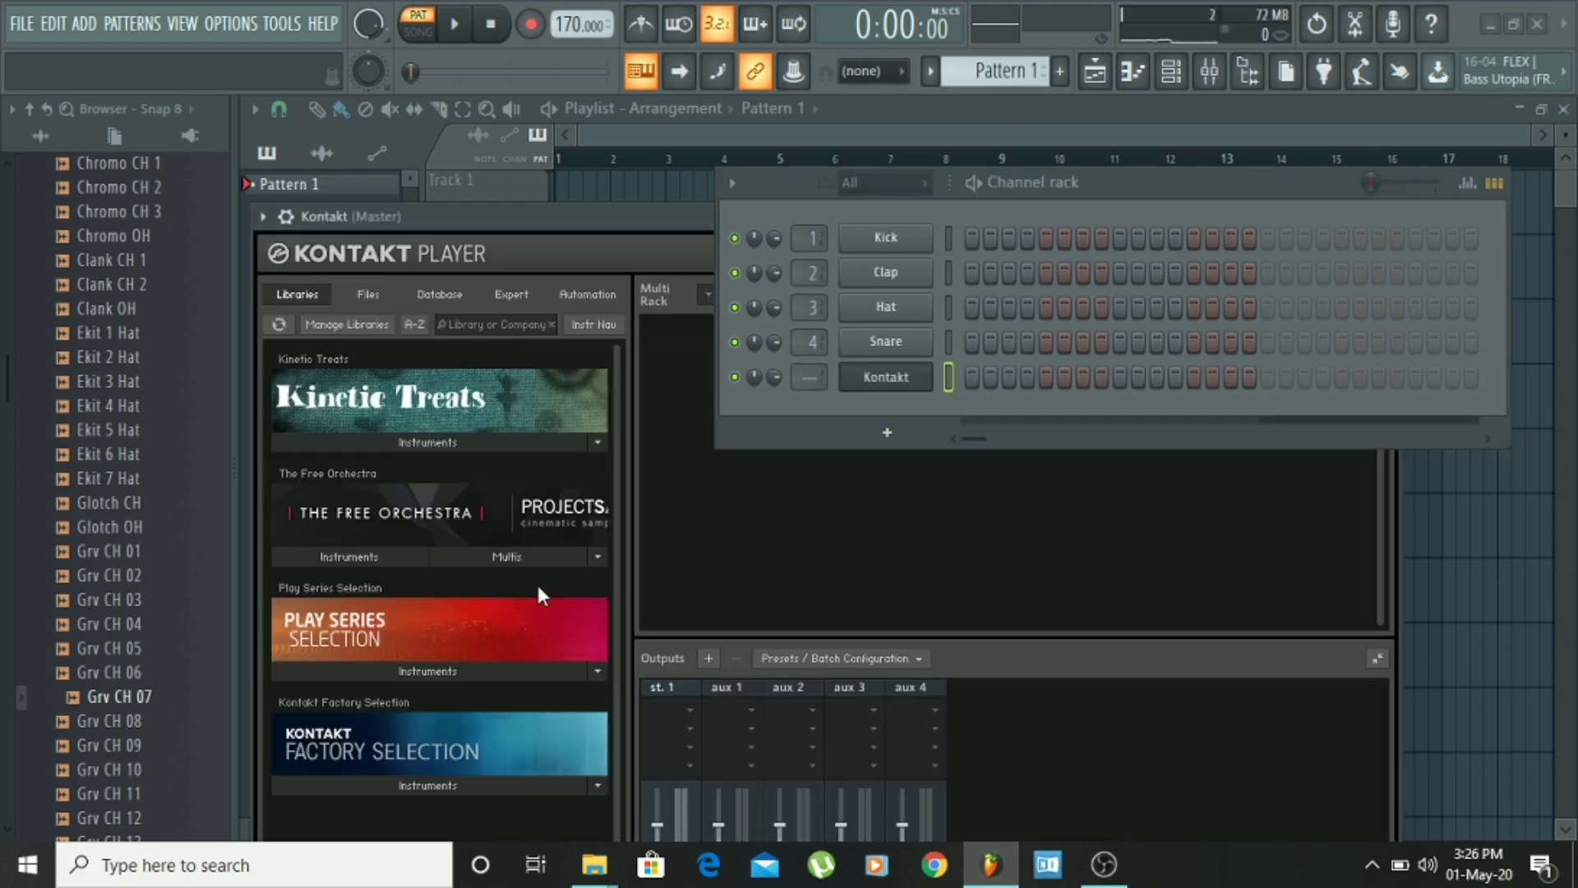
click(385, 561)
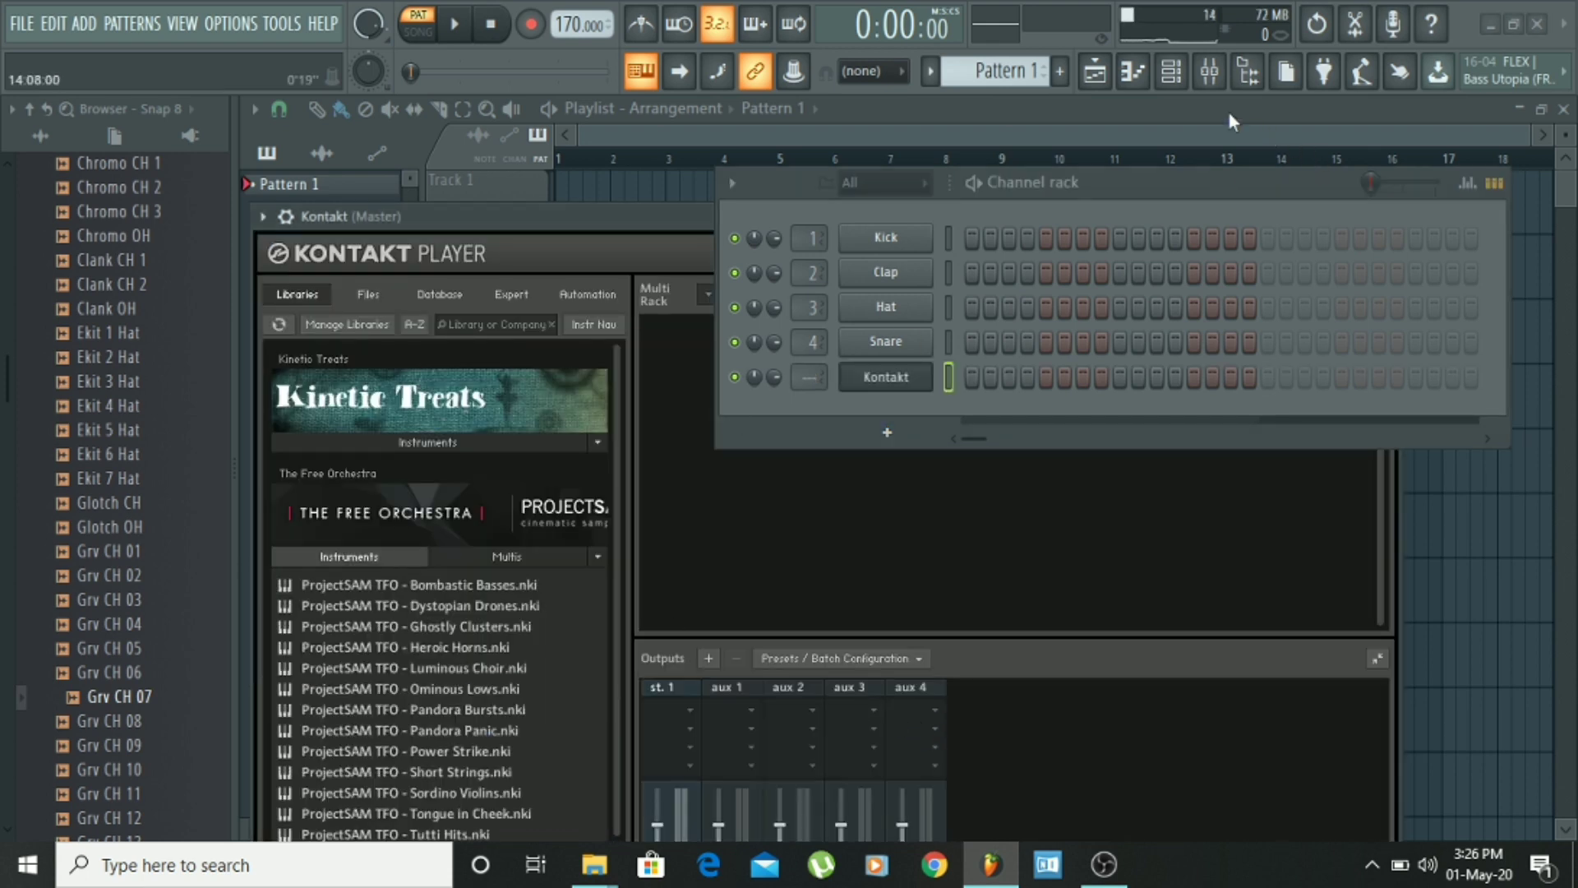
click(1171, 71)
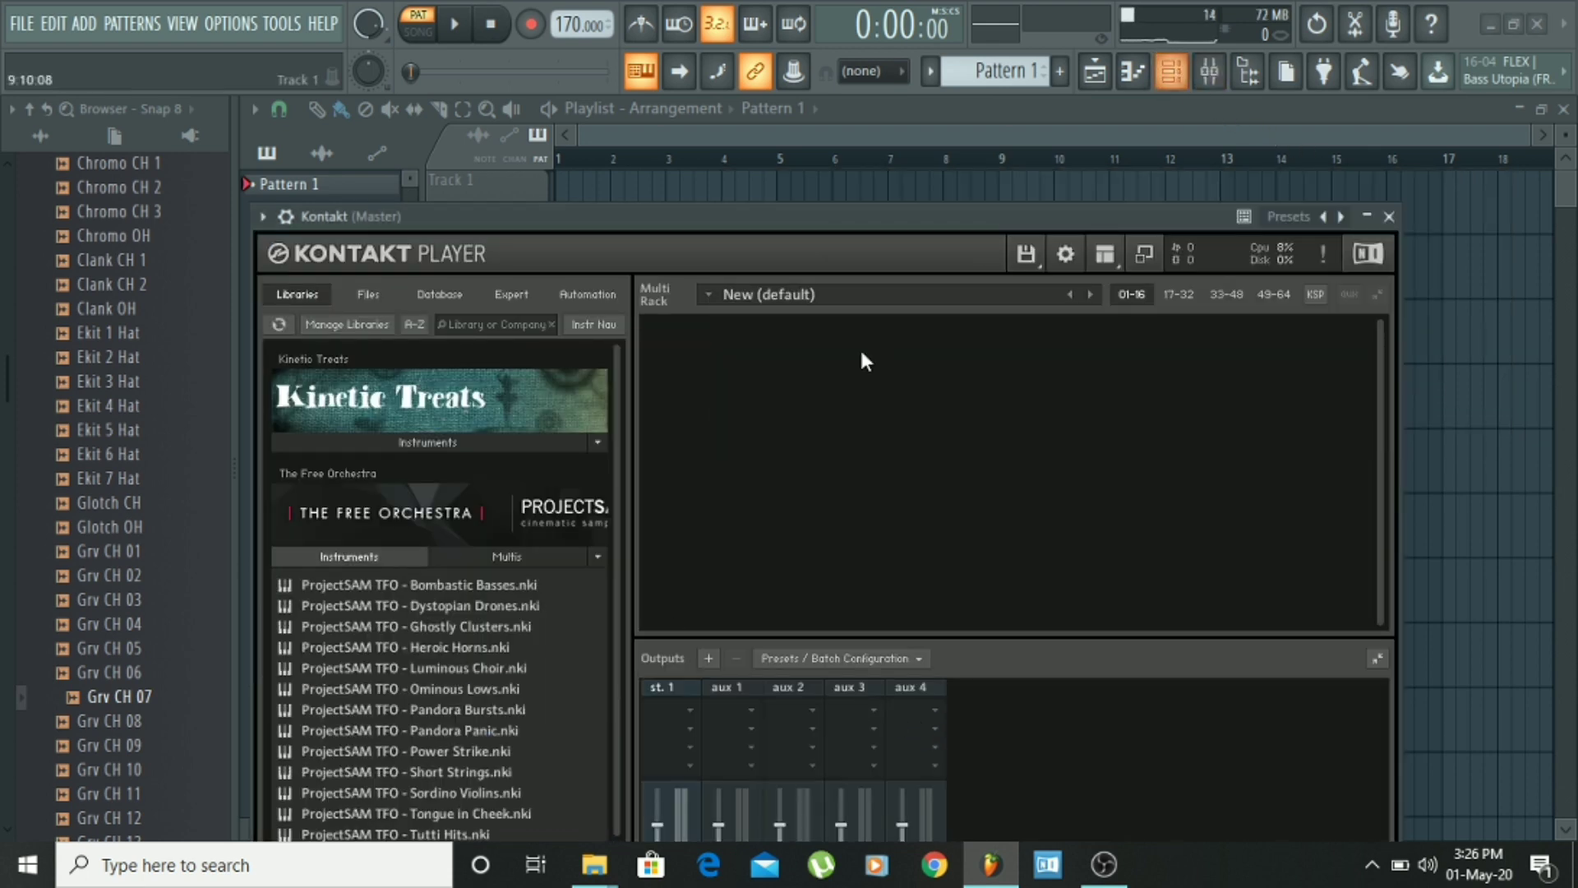
double_click(429, 771)
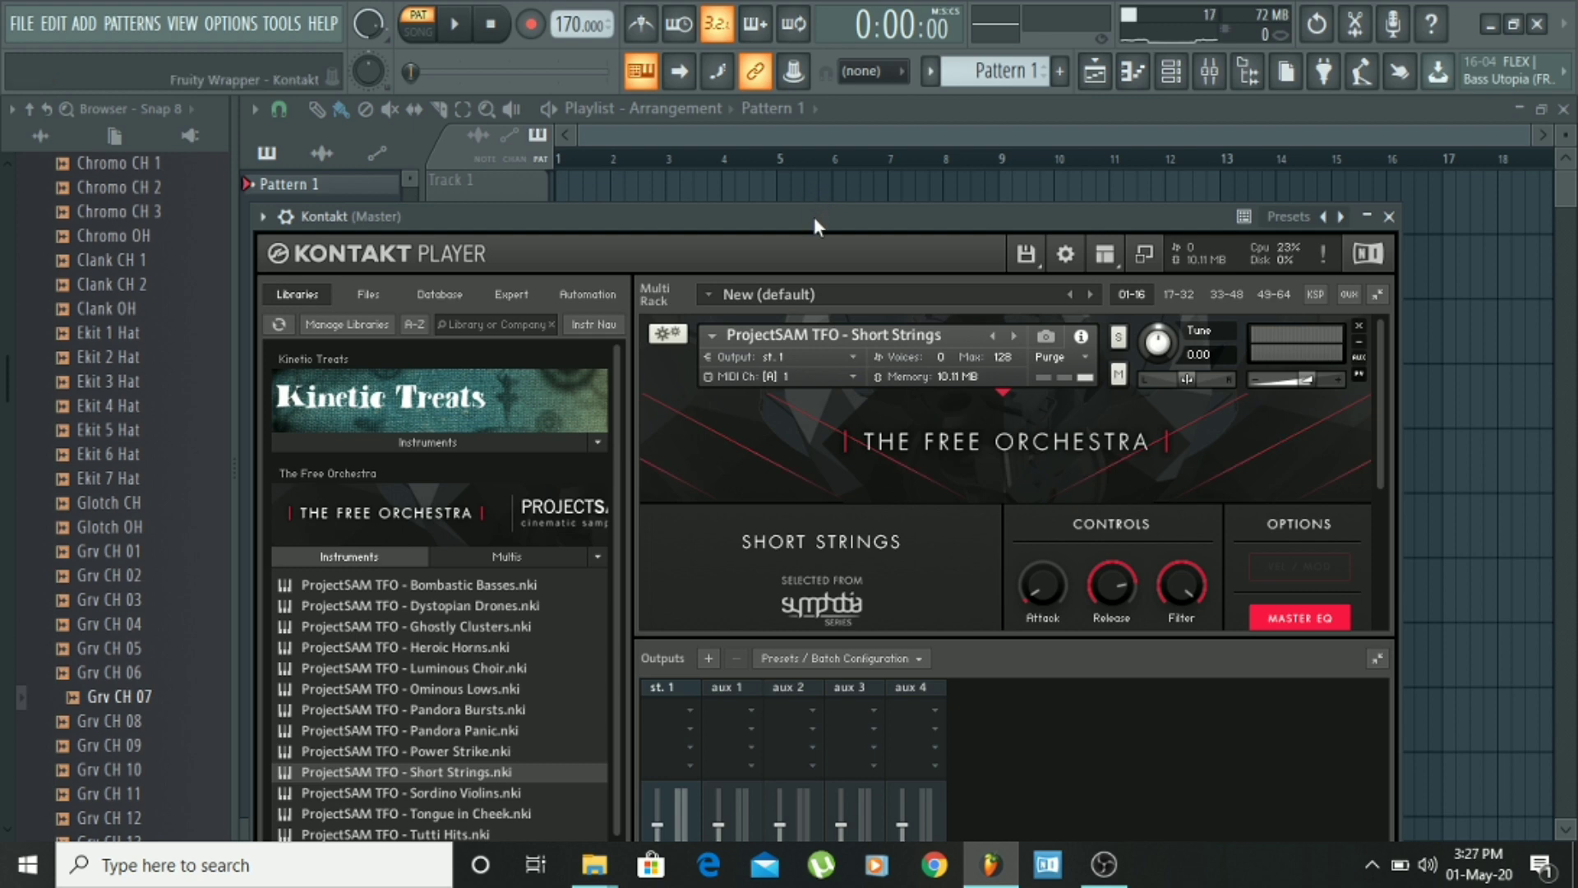
drag(816, 216, 861, 135)
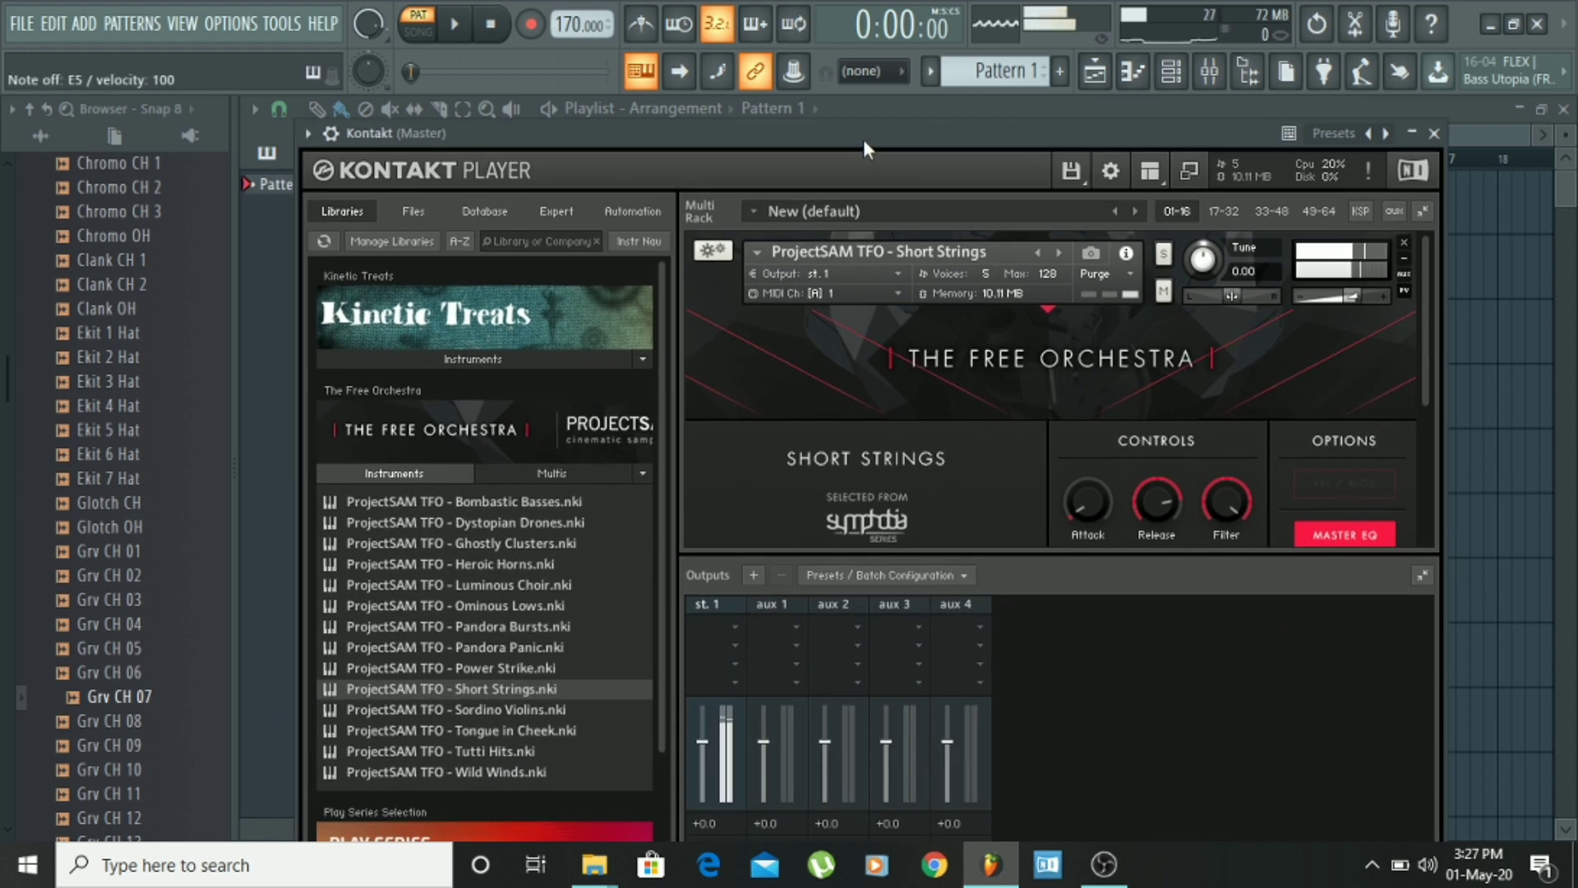
Step: Open the piano roll of the Kontakt channel and hide the channel rack
click(1171, 72)
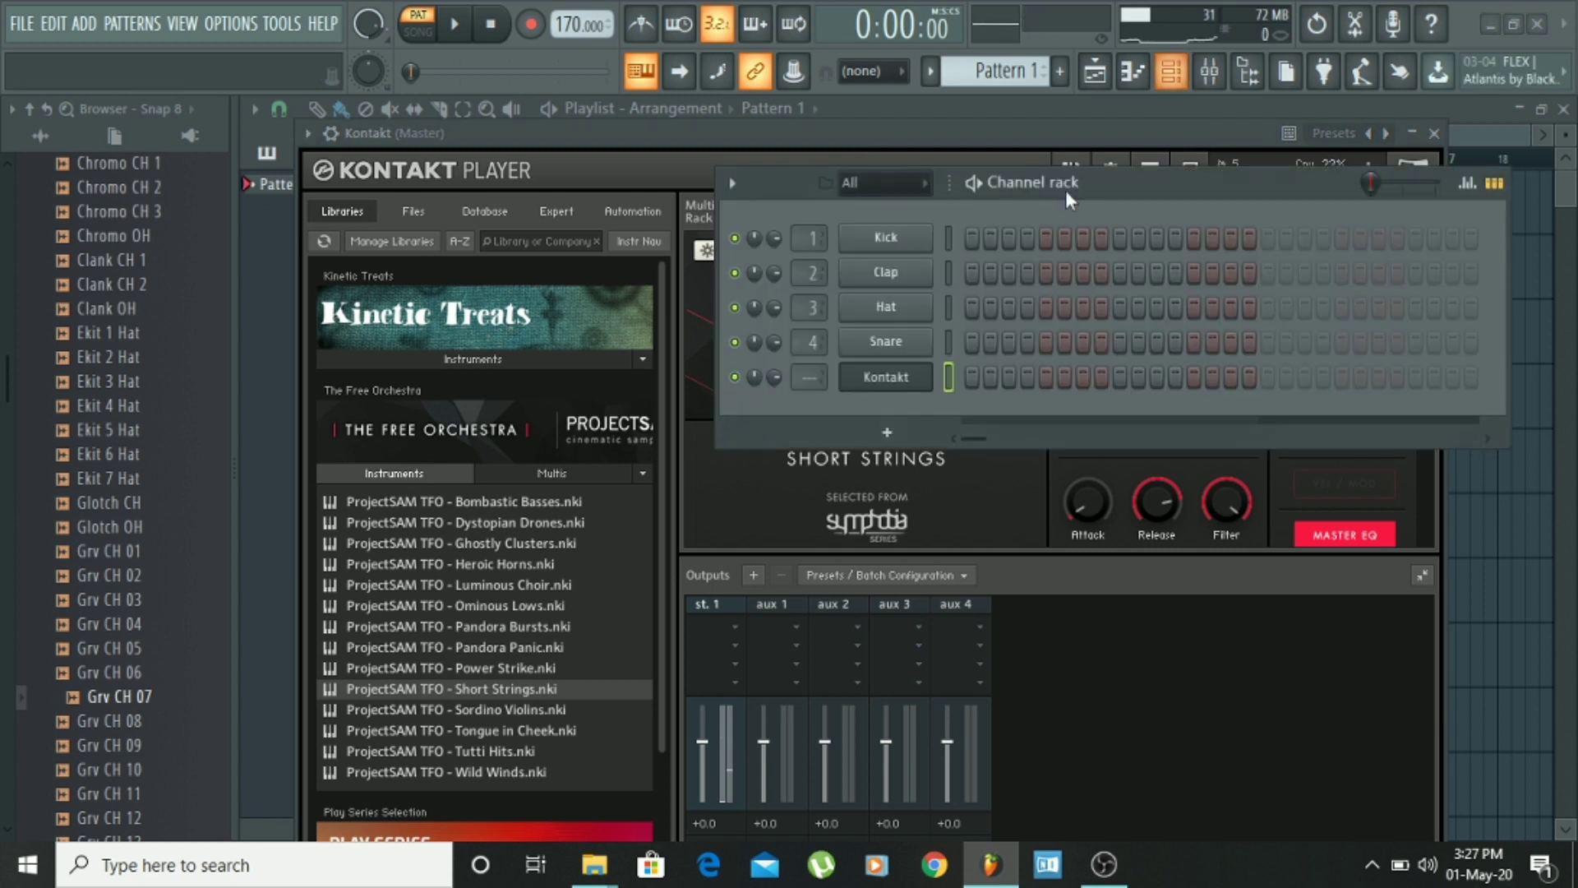
right_click(894, 379)
click(1048, 378)
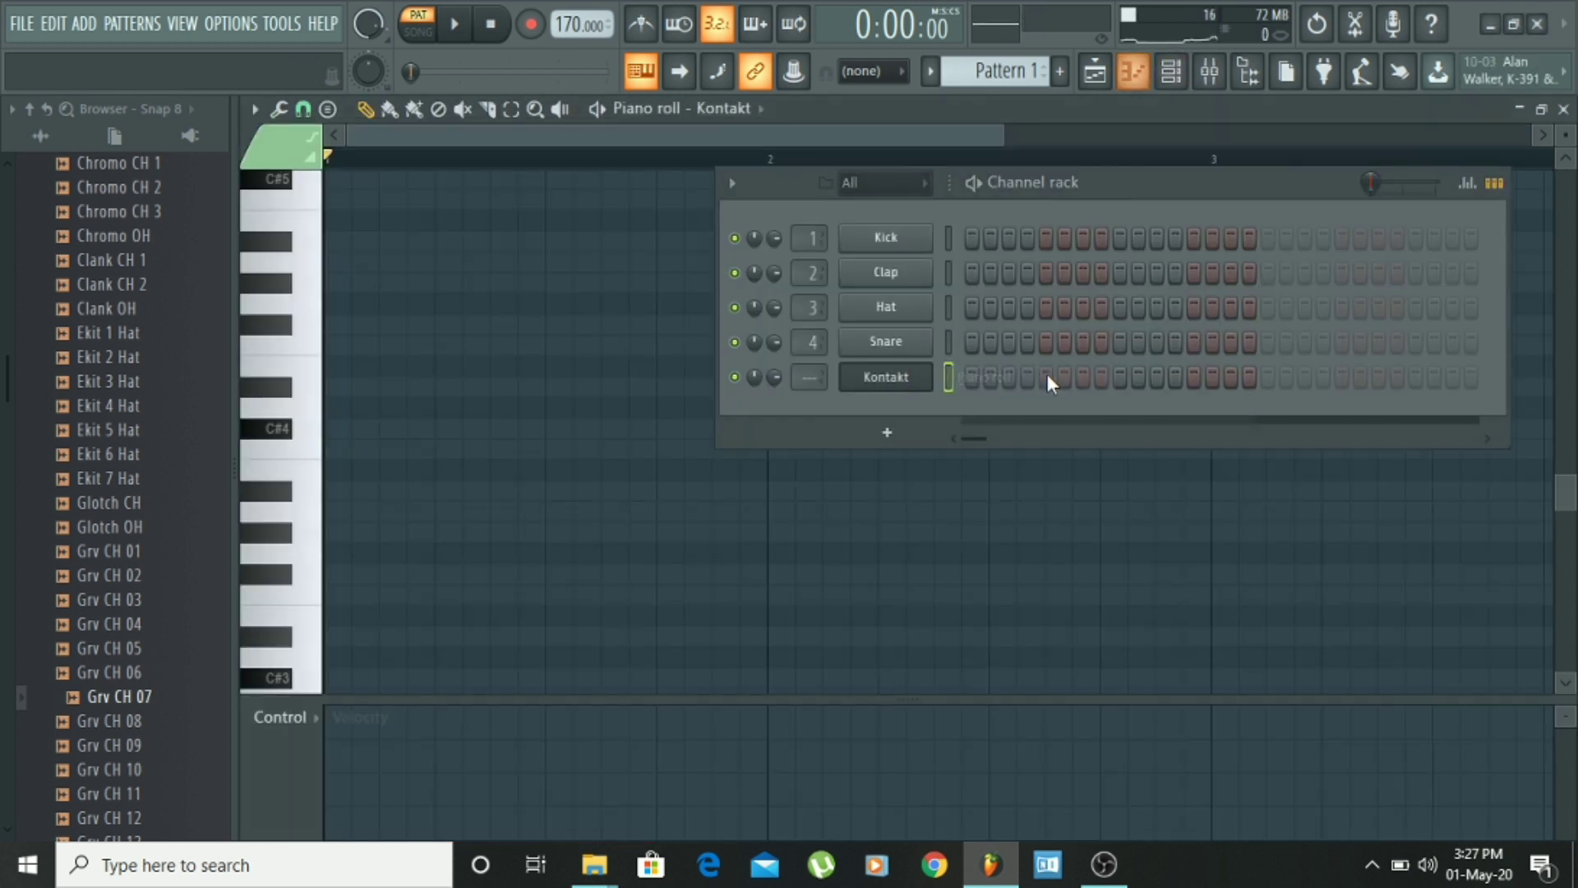
click(1151, 72)
Step: Turn on the metronome and rehearse D5 notes against playback of the empty pattern
click(641, 26)
key(space)
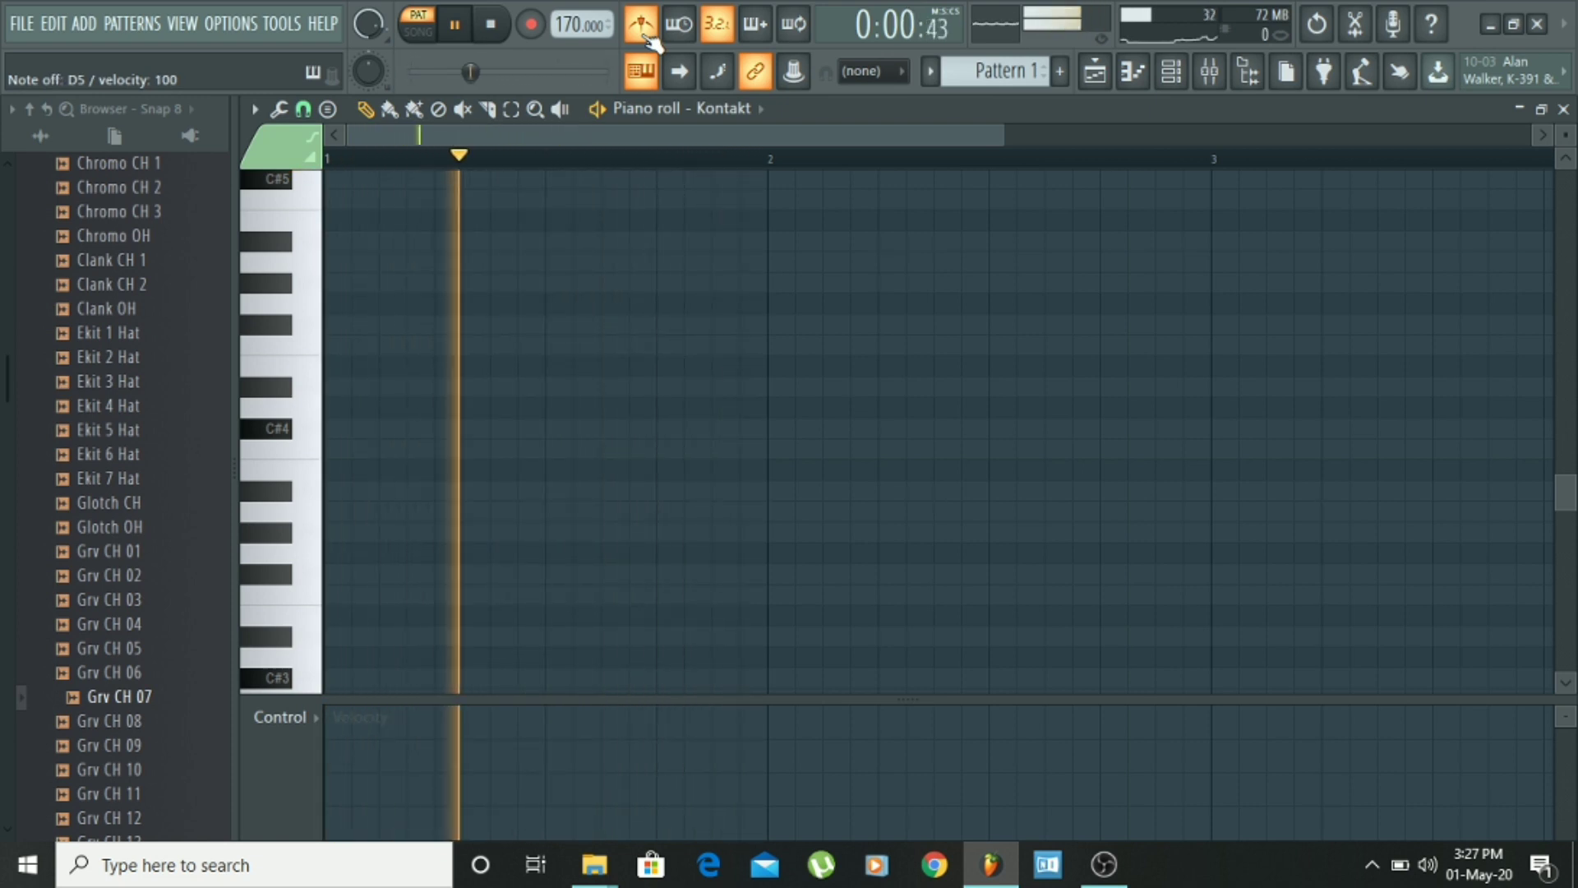
key(space)
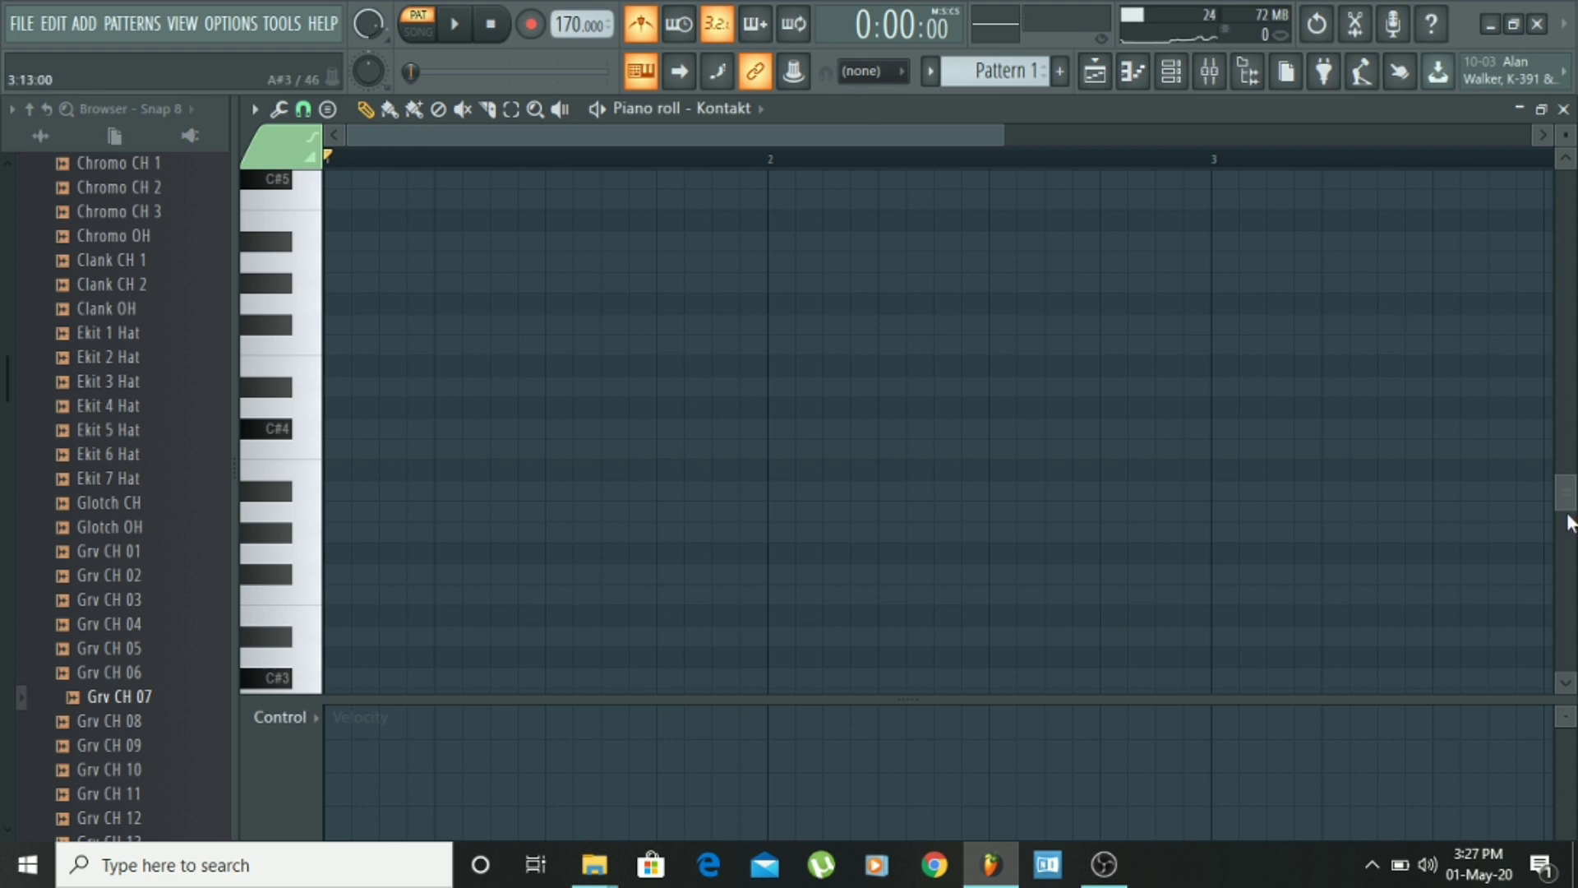
Step: Record eight D5 notes, one every two beats across four bars, and disarm recording
drag(1570, 497, 1570, 421)
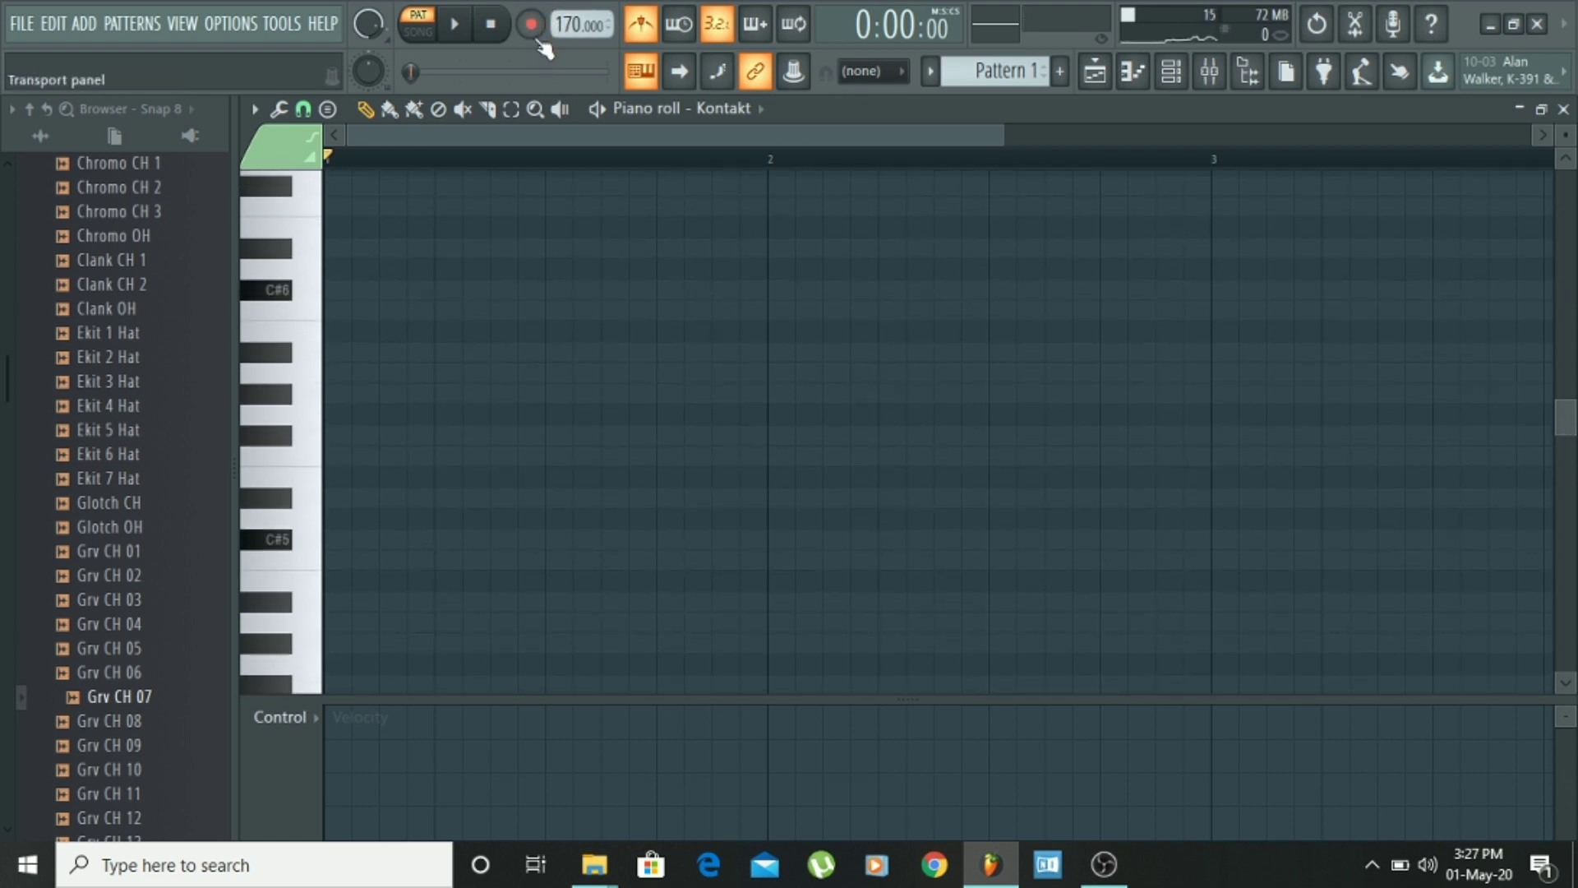
click(532, 25)
click(821, 554)
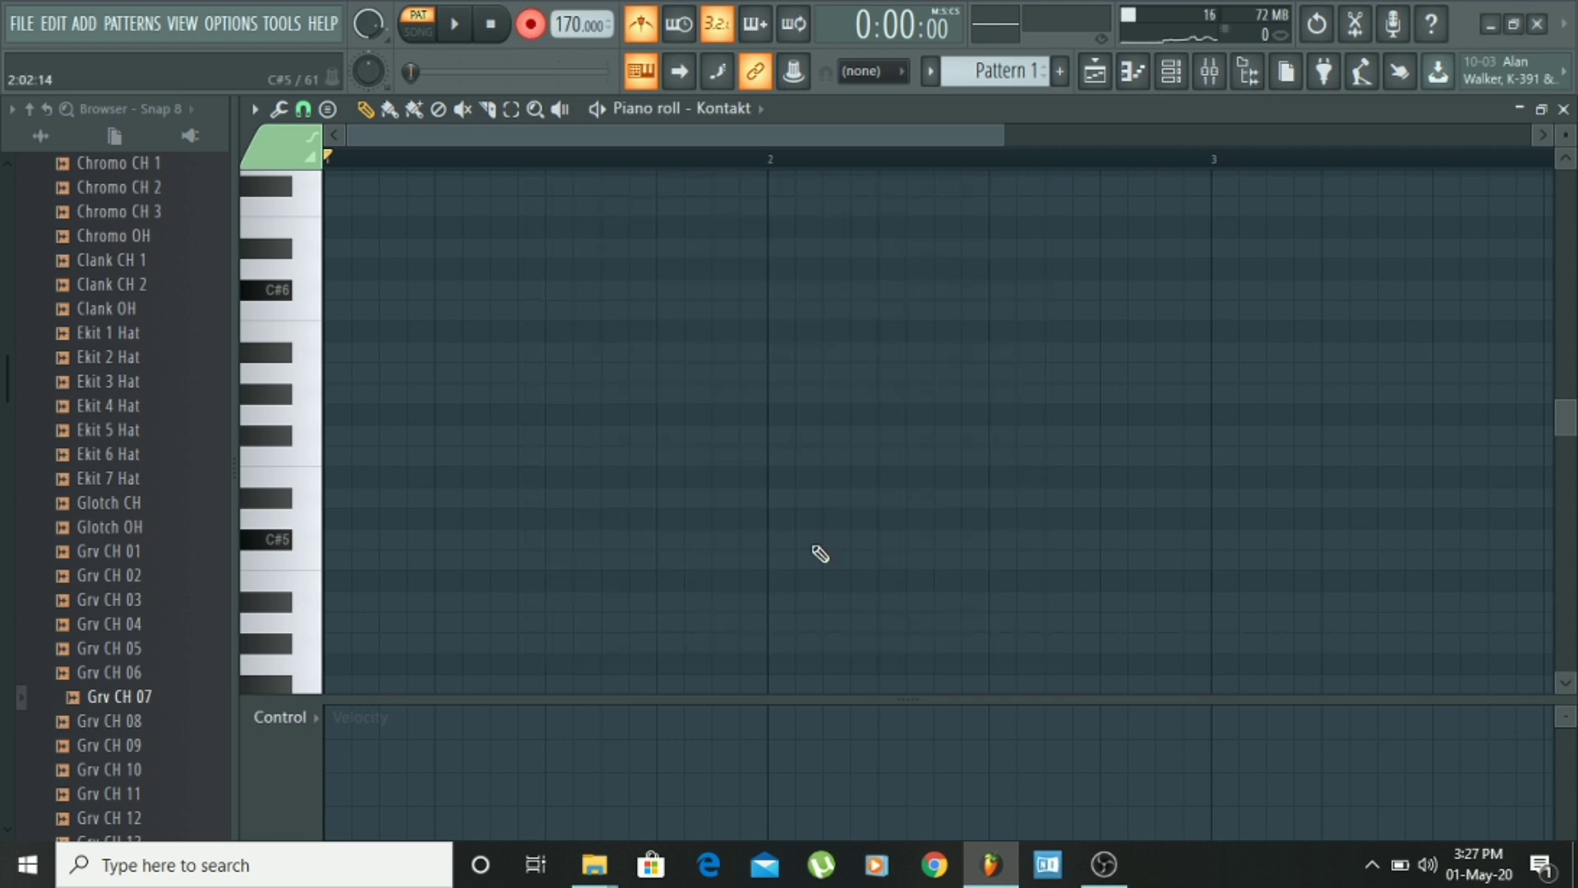
key(space)
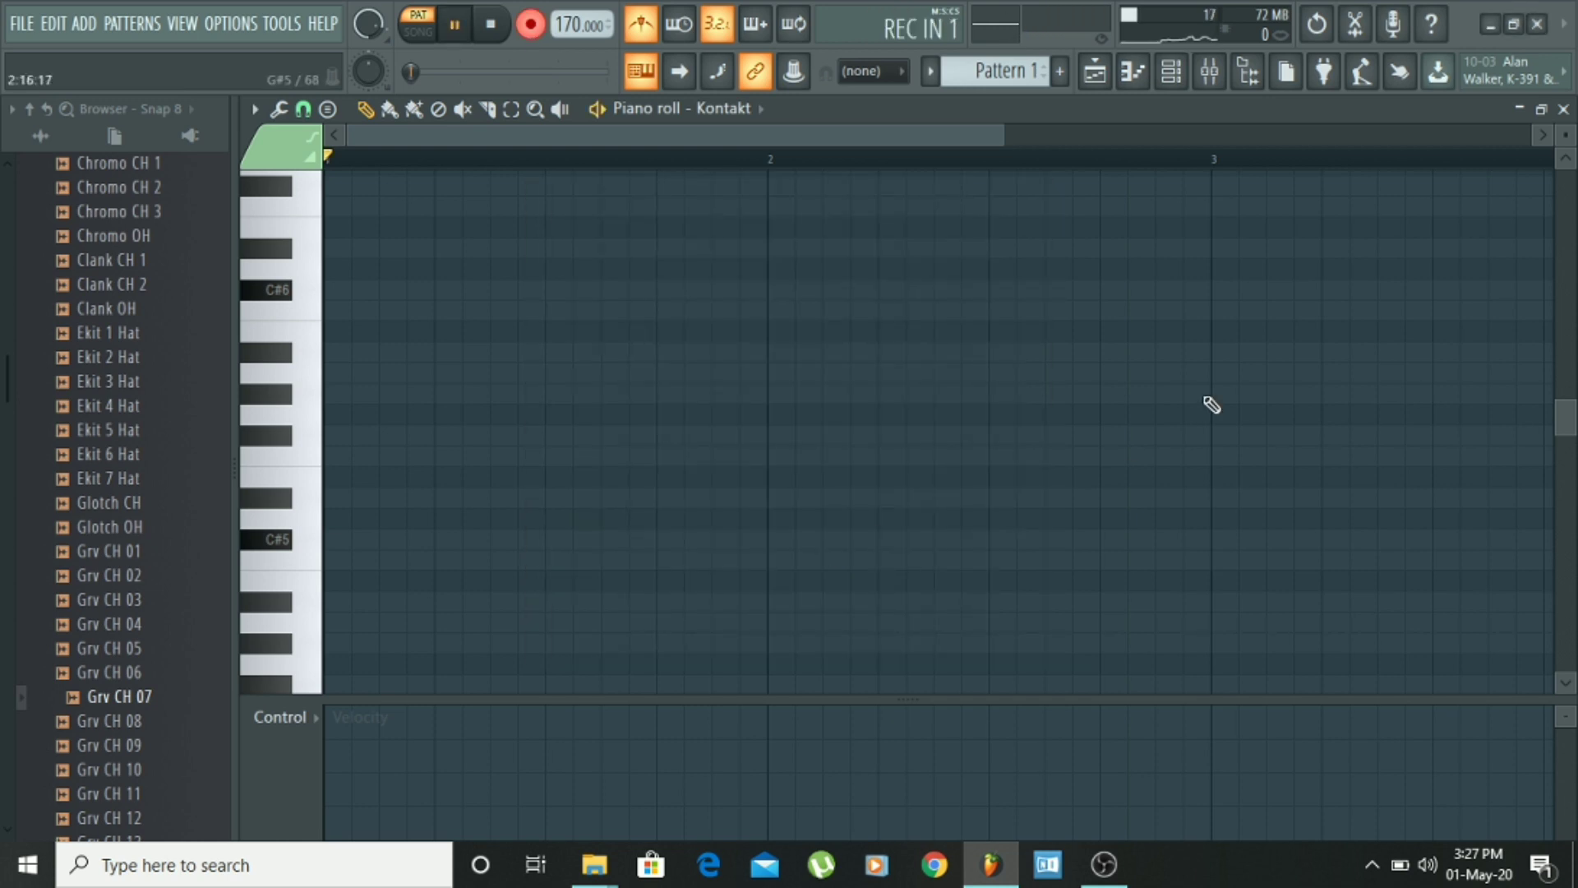
key(x)
key(x)
key(x)
key(x)
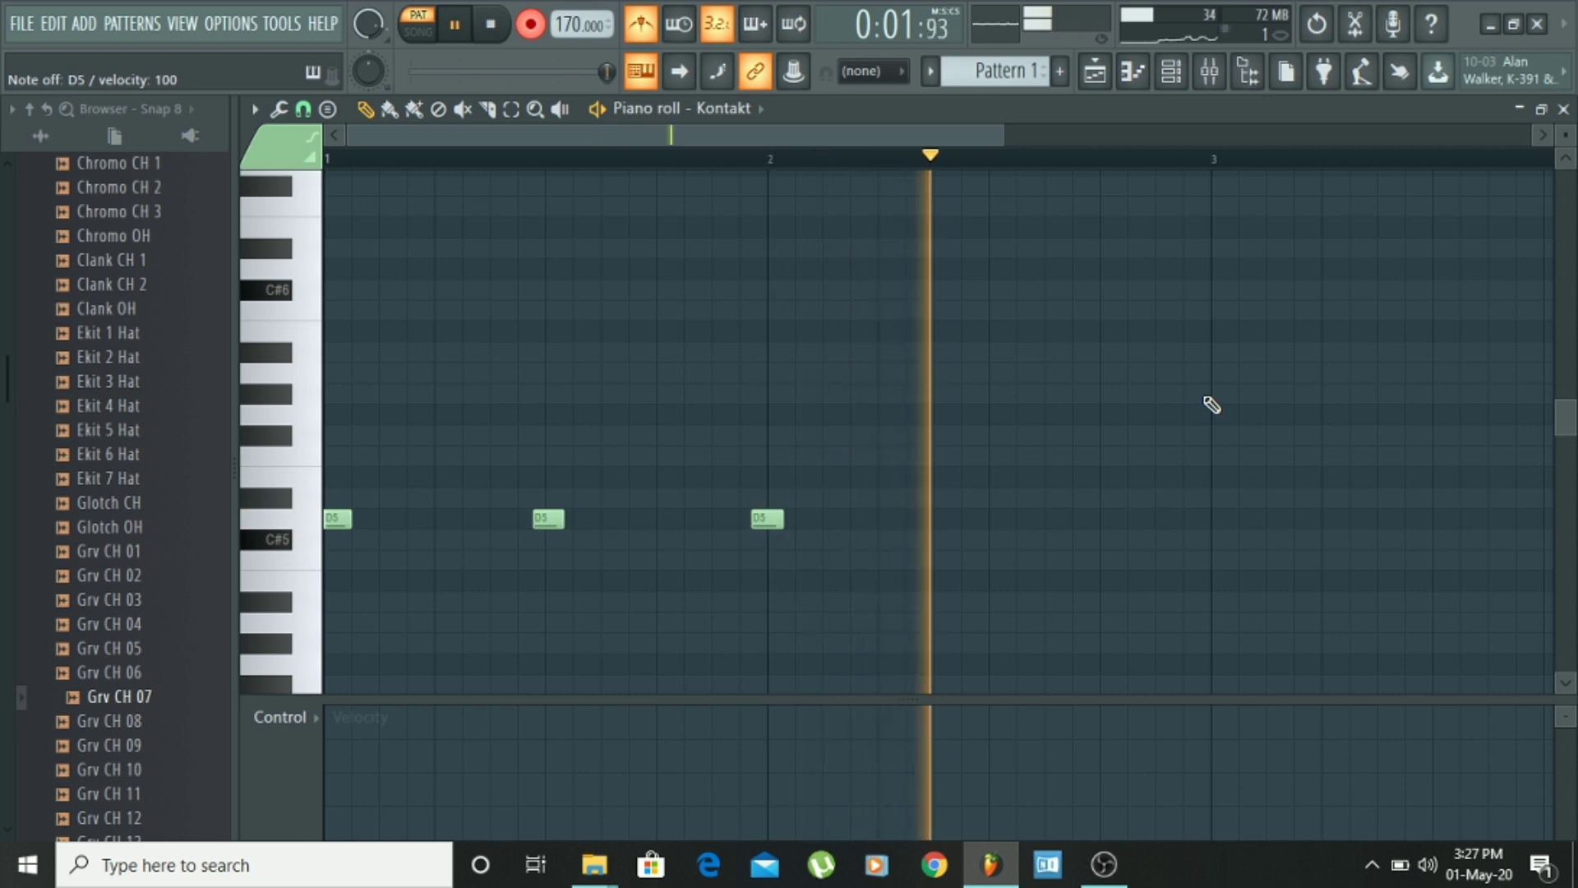
key(x)
key(x)
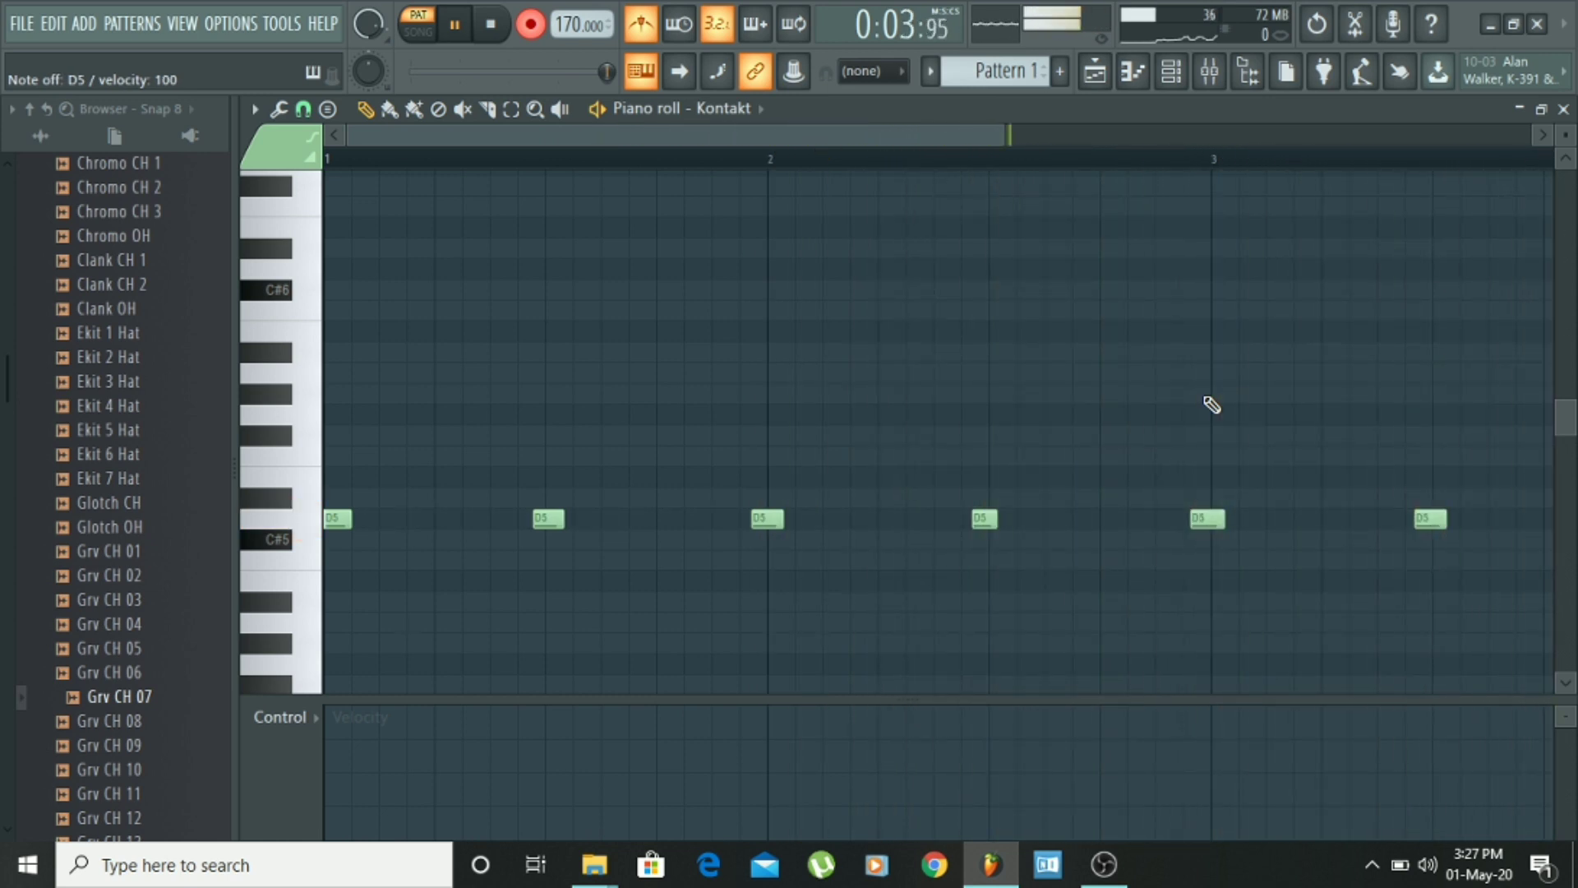
key(x)
key(space)
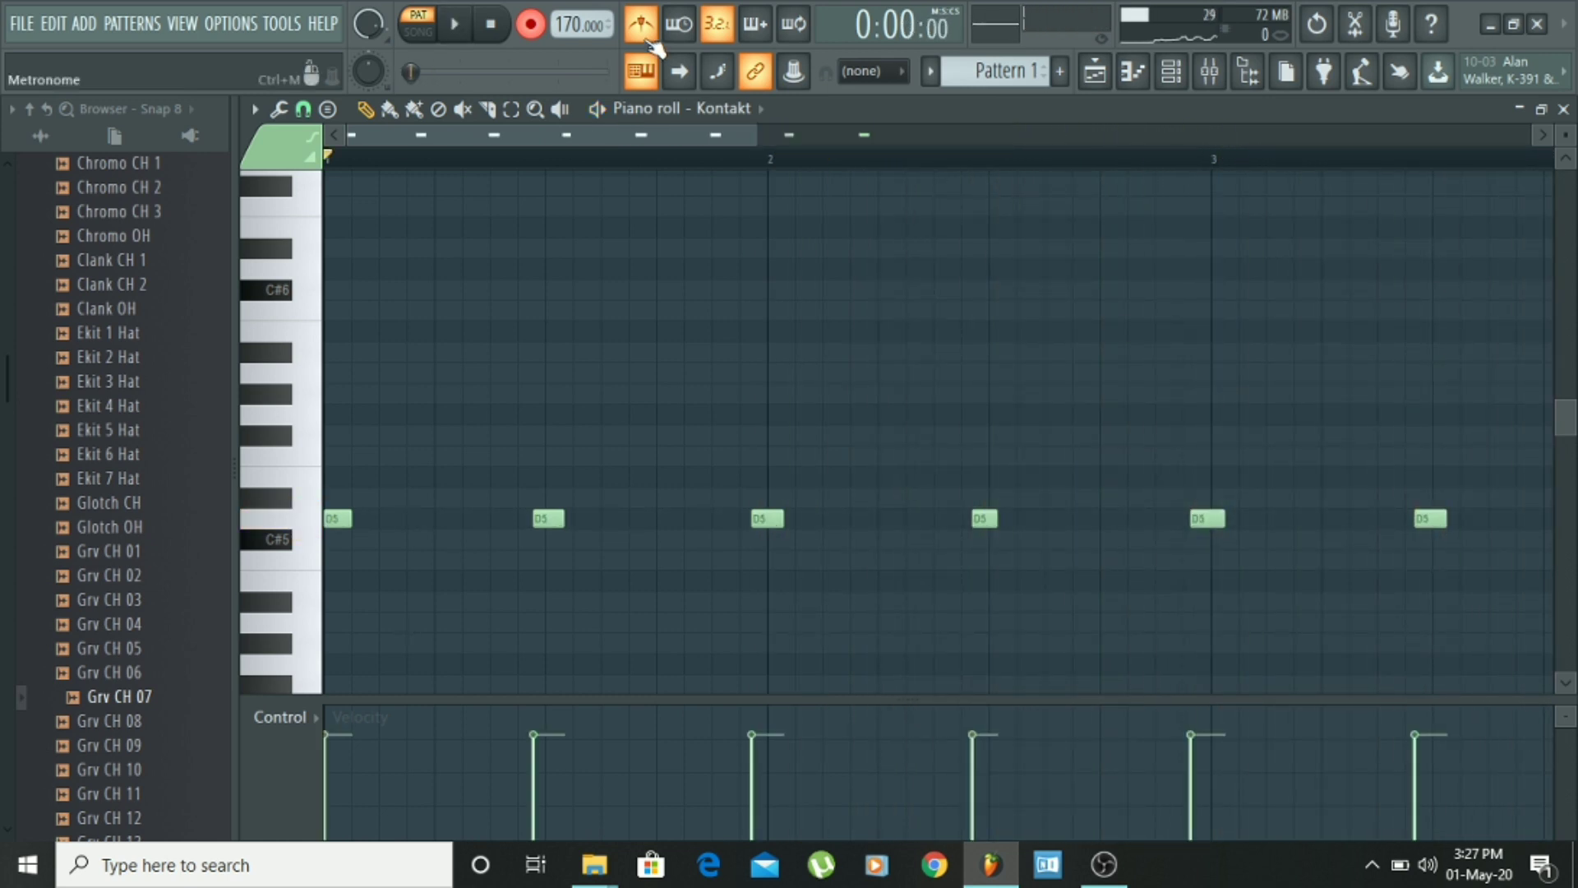
click(532, 25)
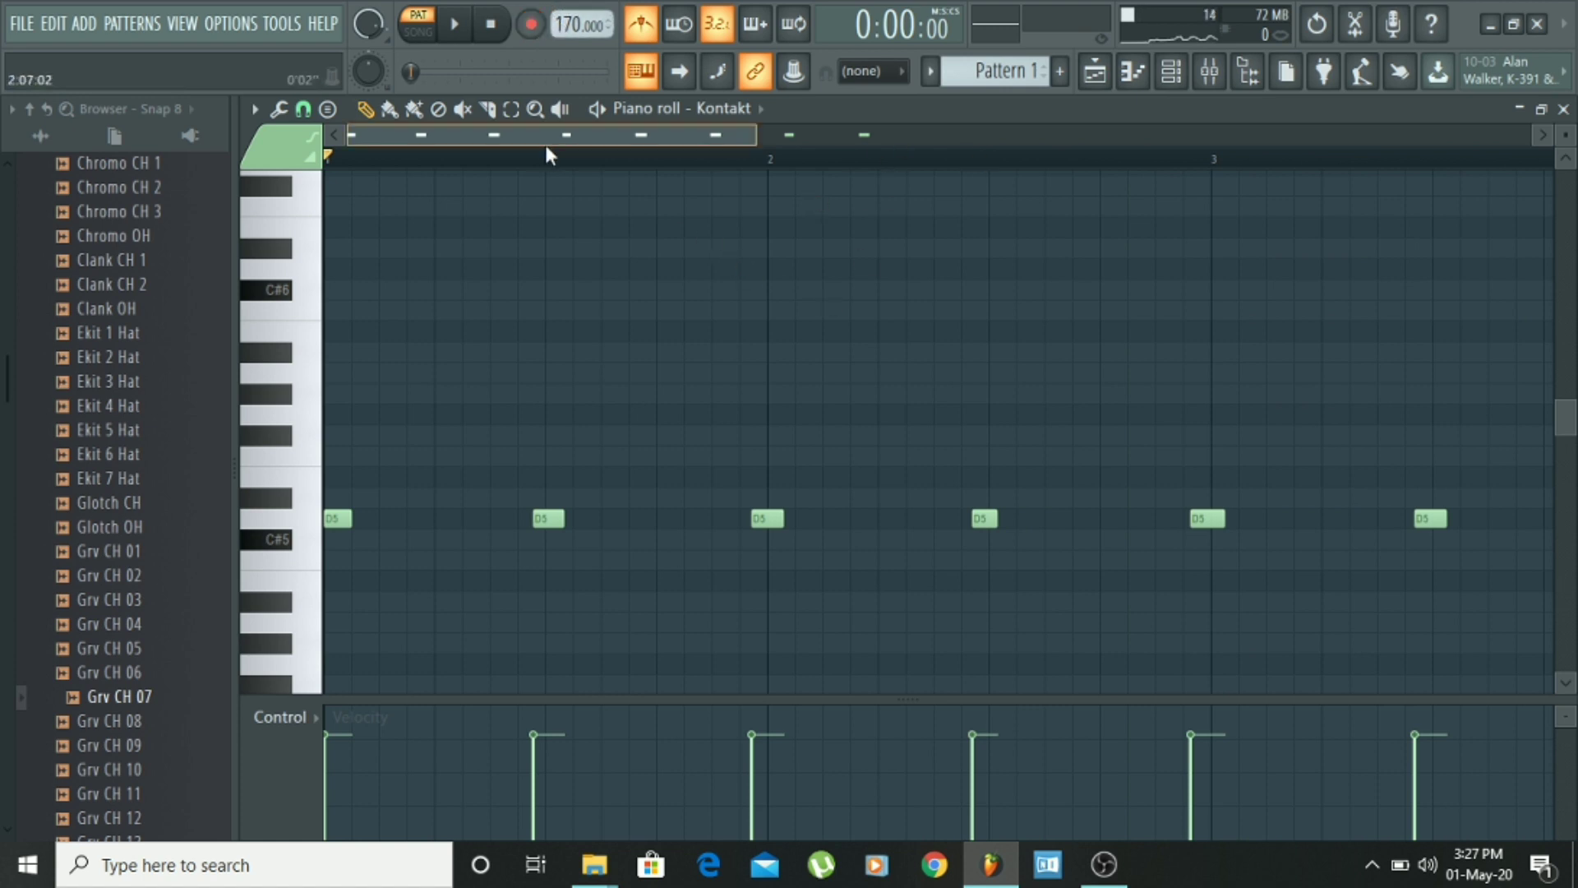
Step: Lower all recorded notes to D4 and stack duplicates on A3 and F3 beneath them to form chords
key(ctrl+a)
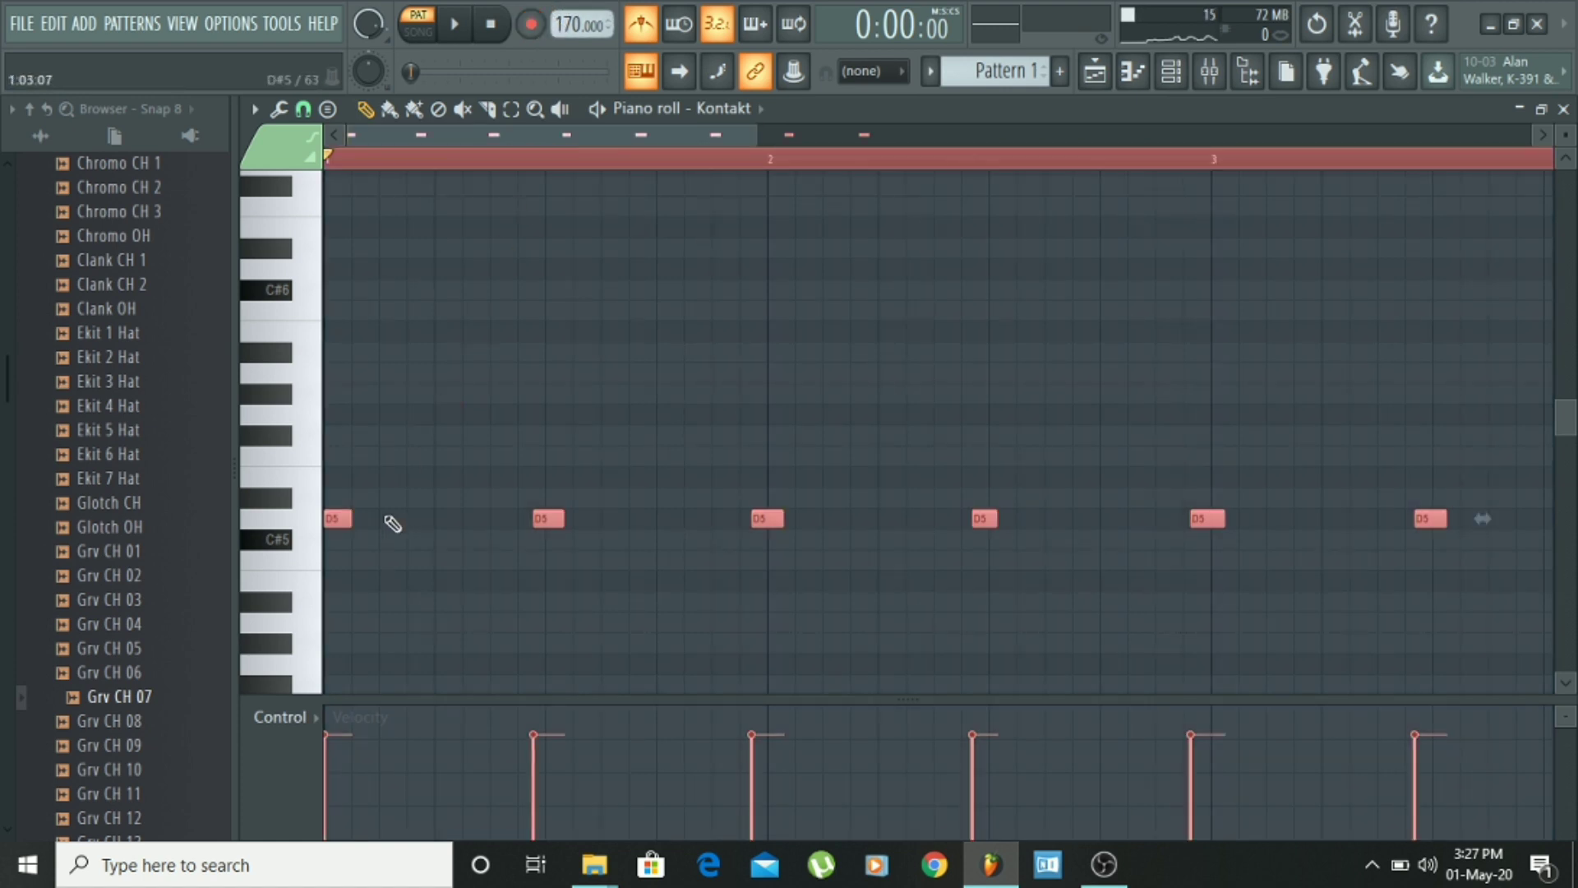
drag(340, 519, 254, 510)
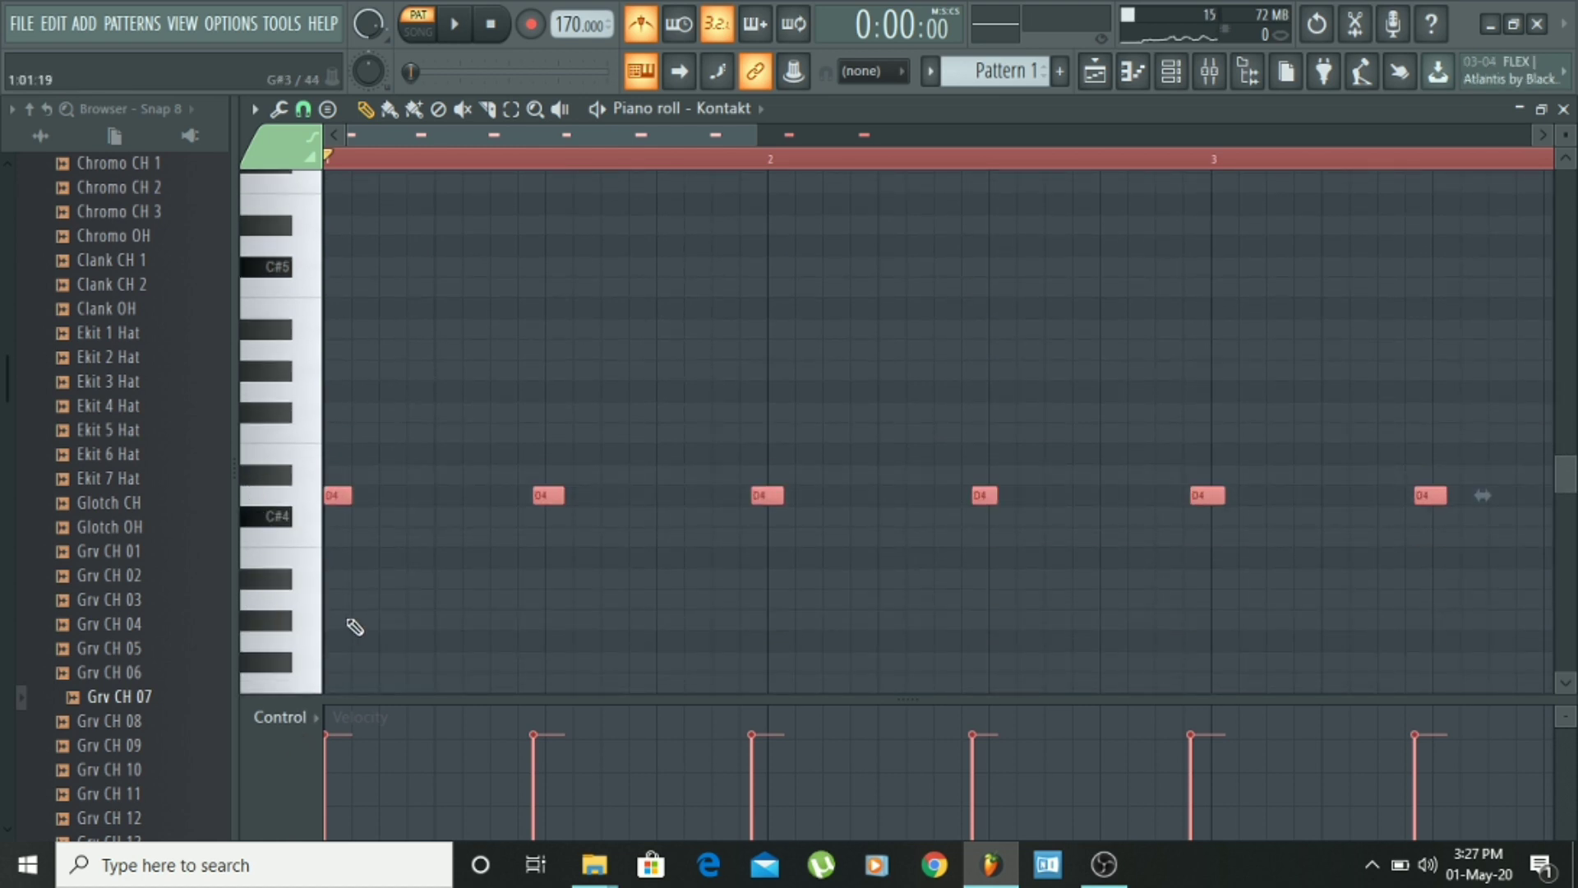
key(ctrl+b)
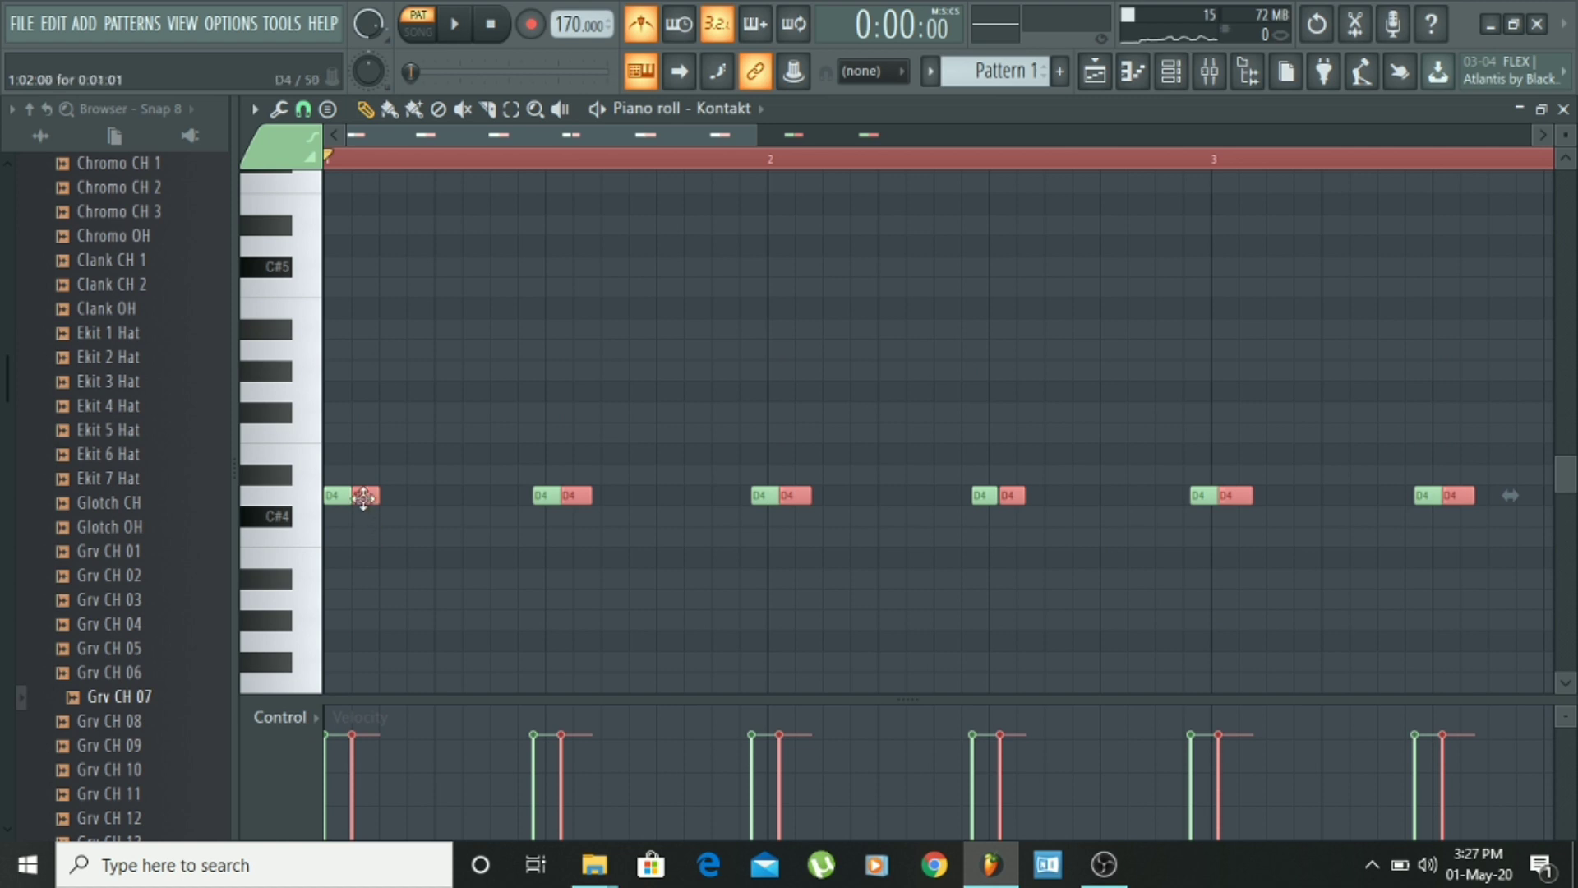
drag(362, 496, 324, 606)
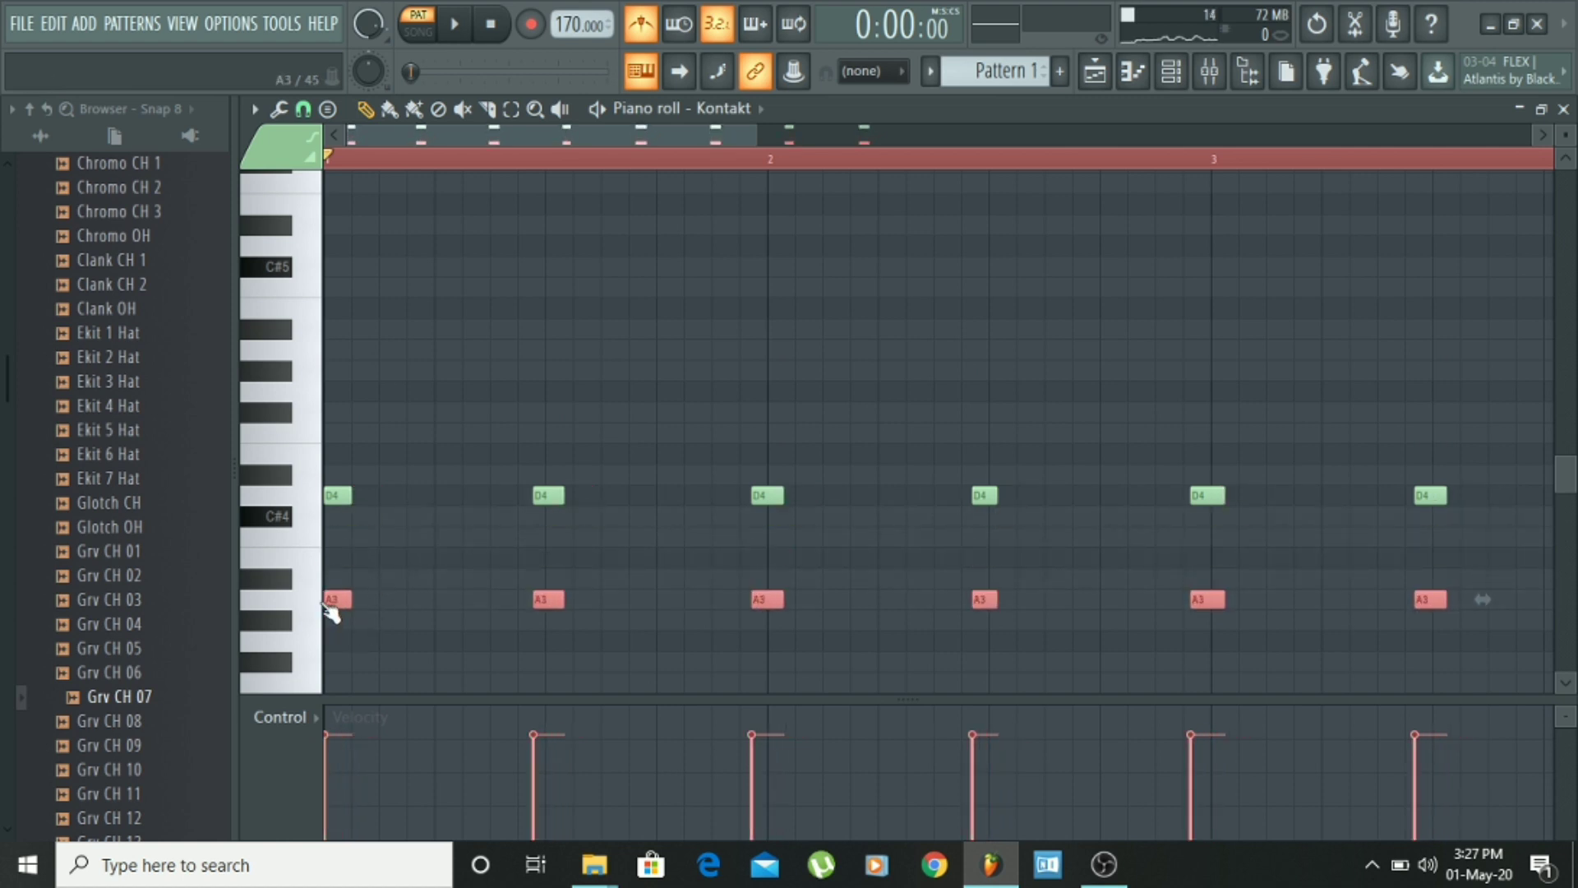
drag(332, 599, 388, 599)
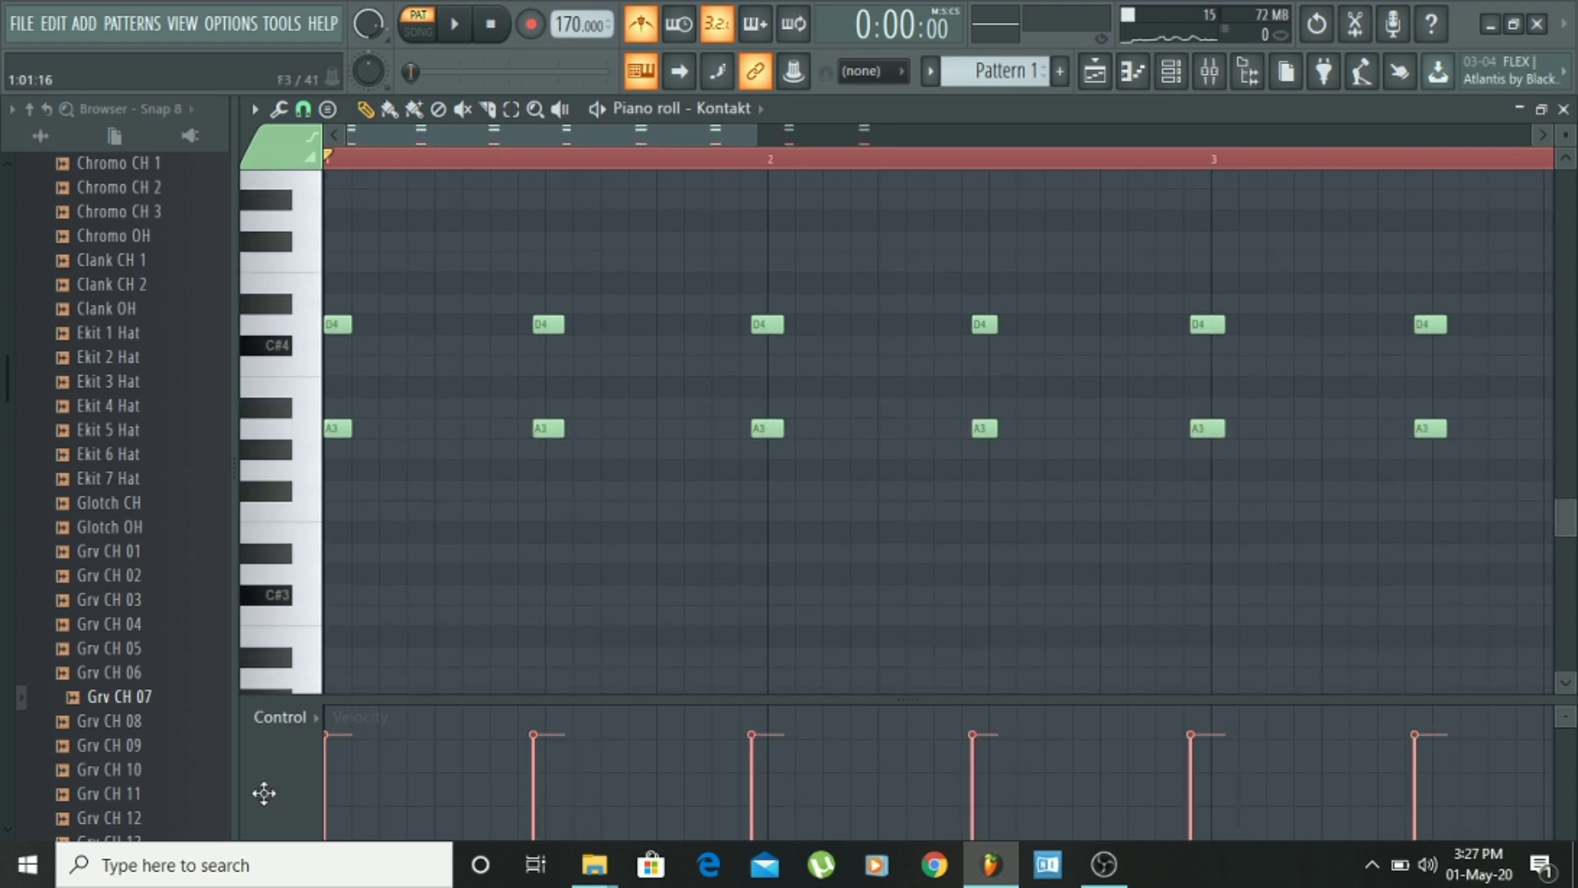
drag(263, 793, 222, 349)
Step: Play back the chord pattern, switching the metronome off, and close the piano roll
key(space)
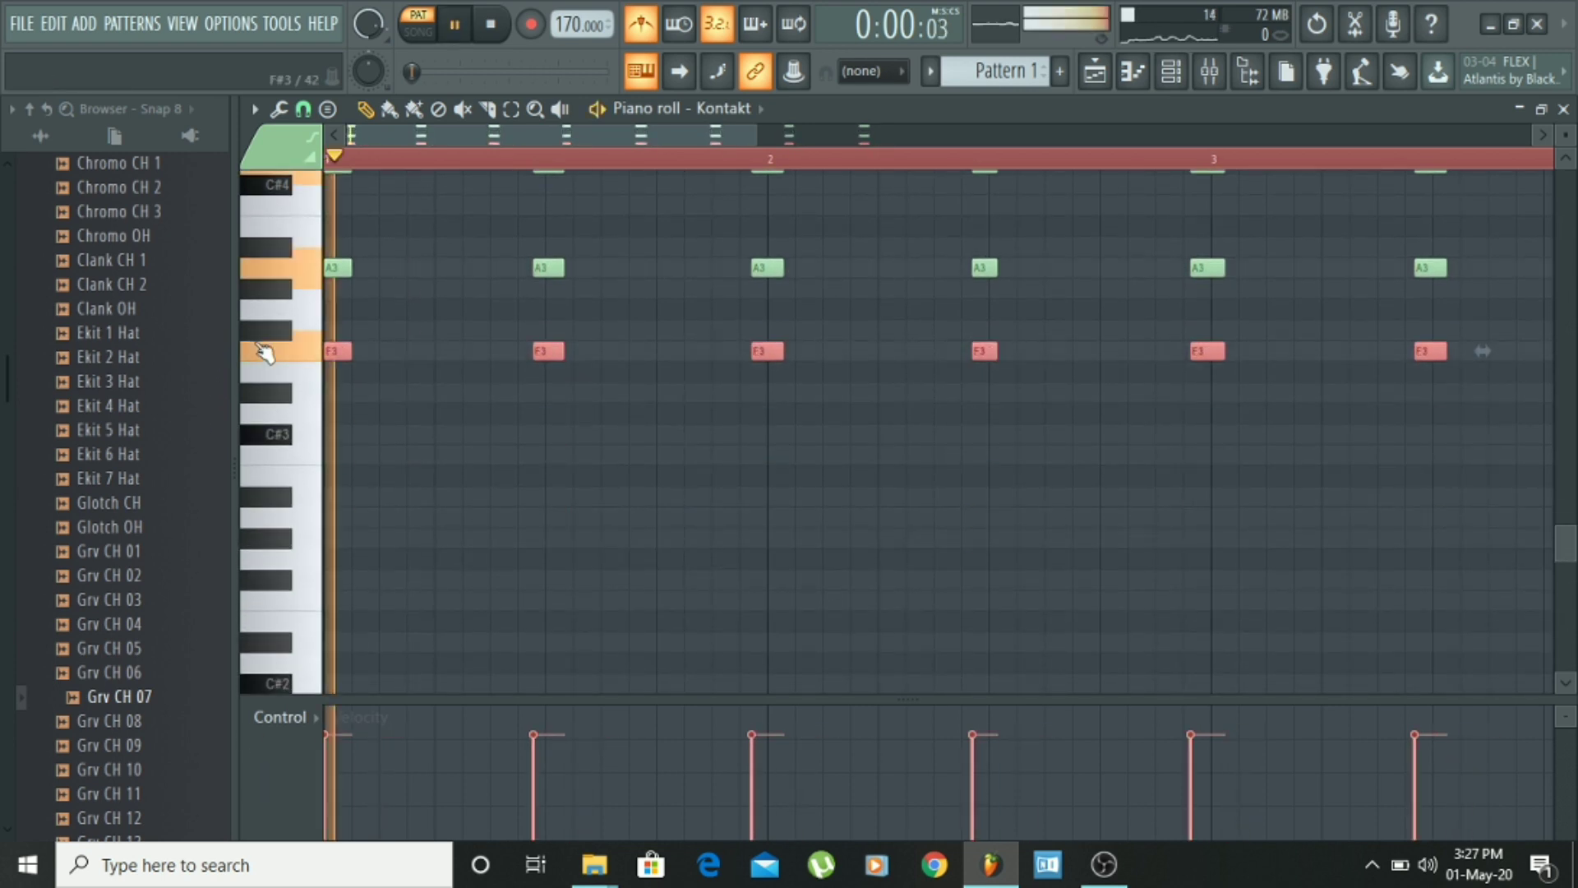
click(641, 24)
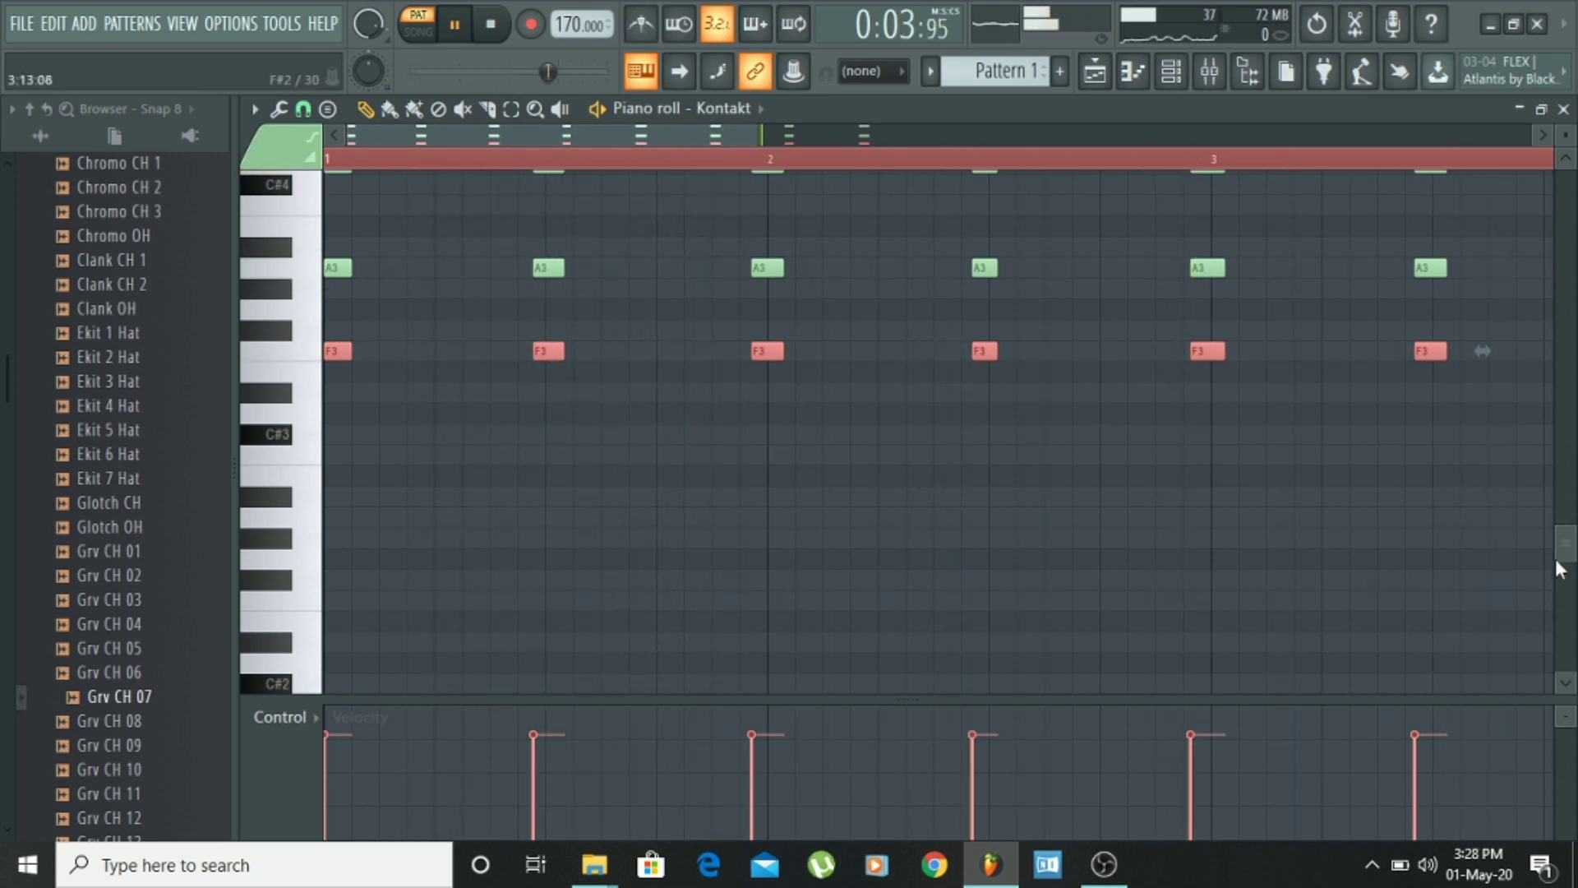
drag(1564, 545, 1564, 474)
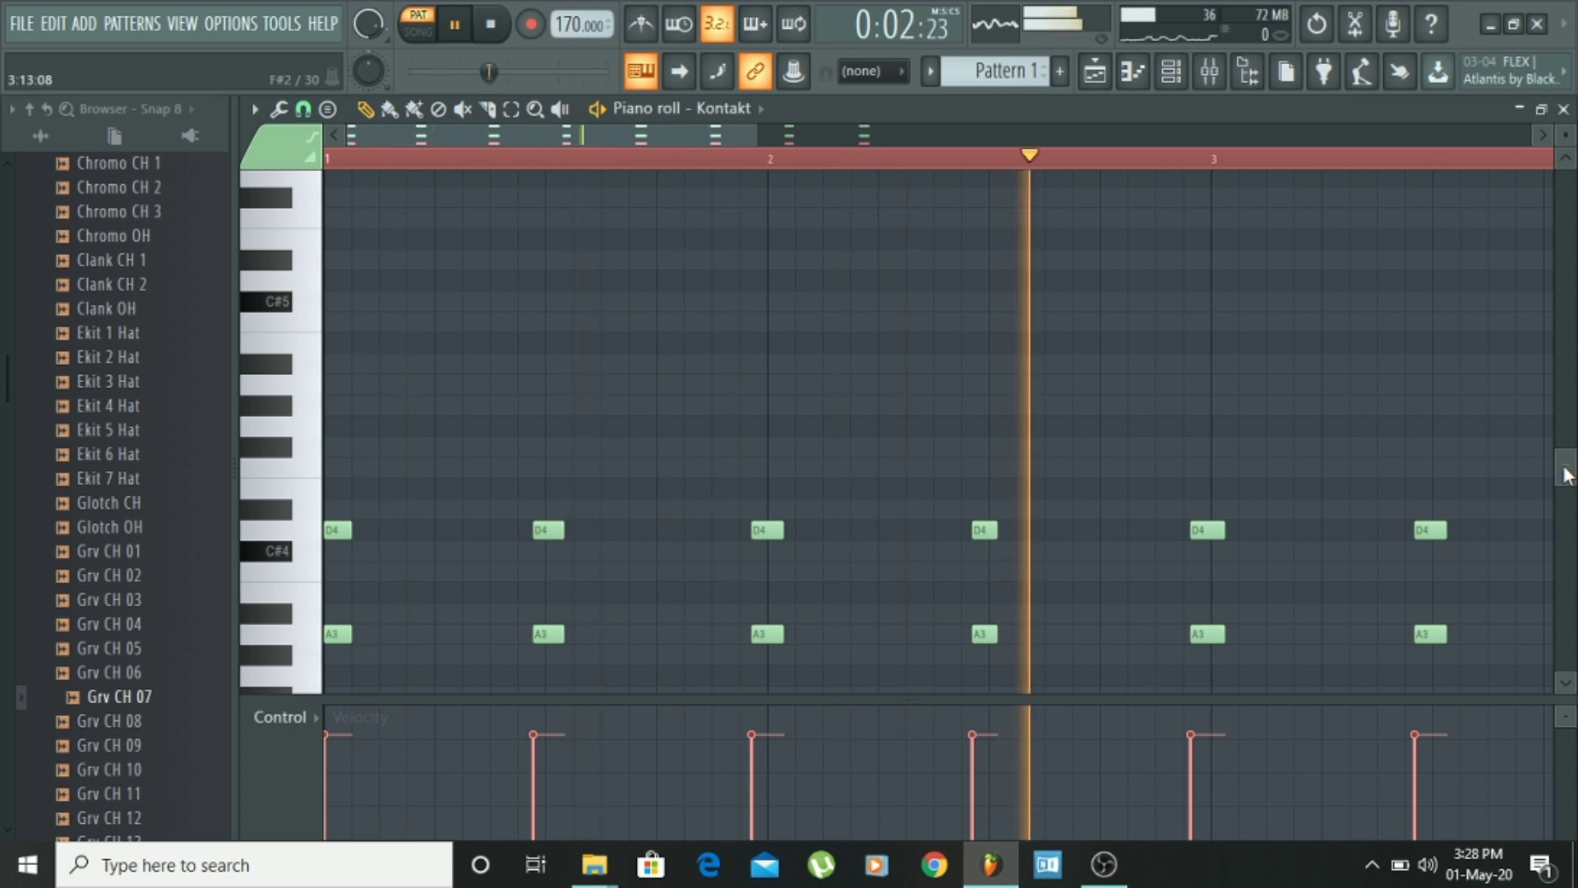
key(space)
click(1564, 109)
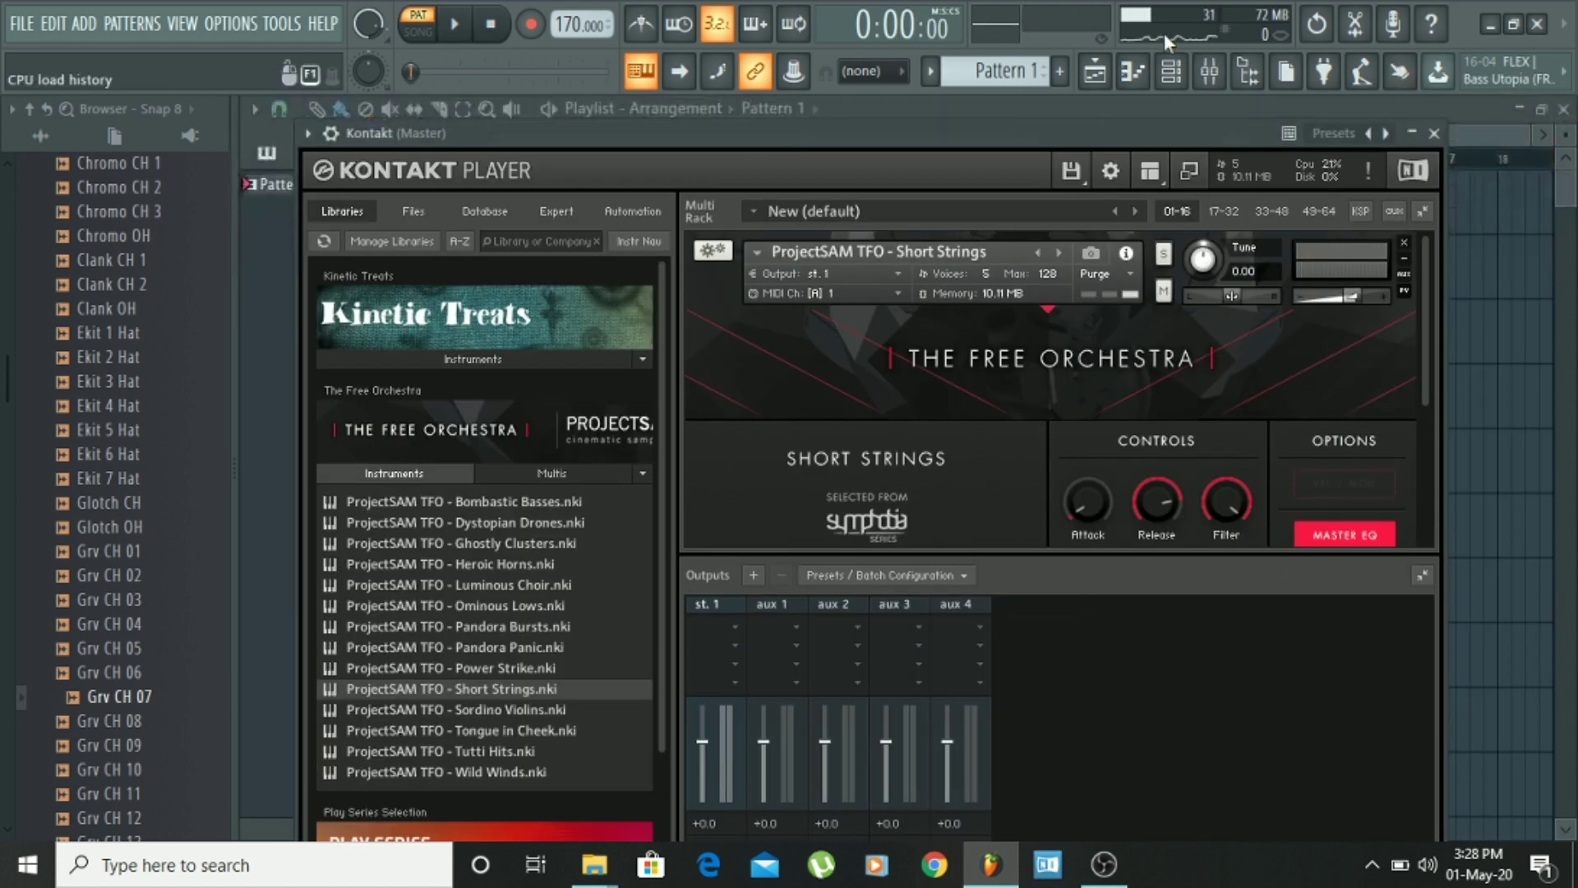
Step: Rename the Kontakt channel as bass strings
click(988, 77)
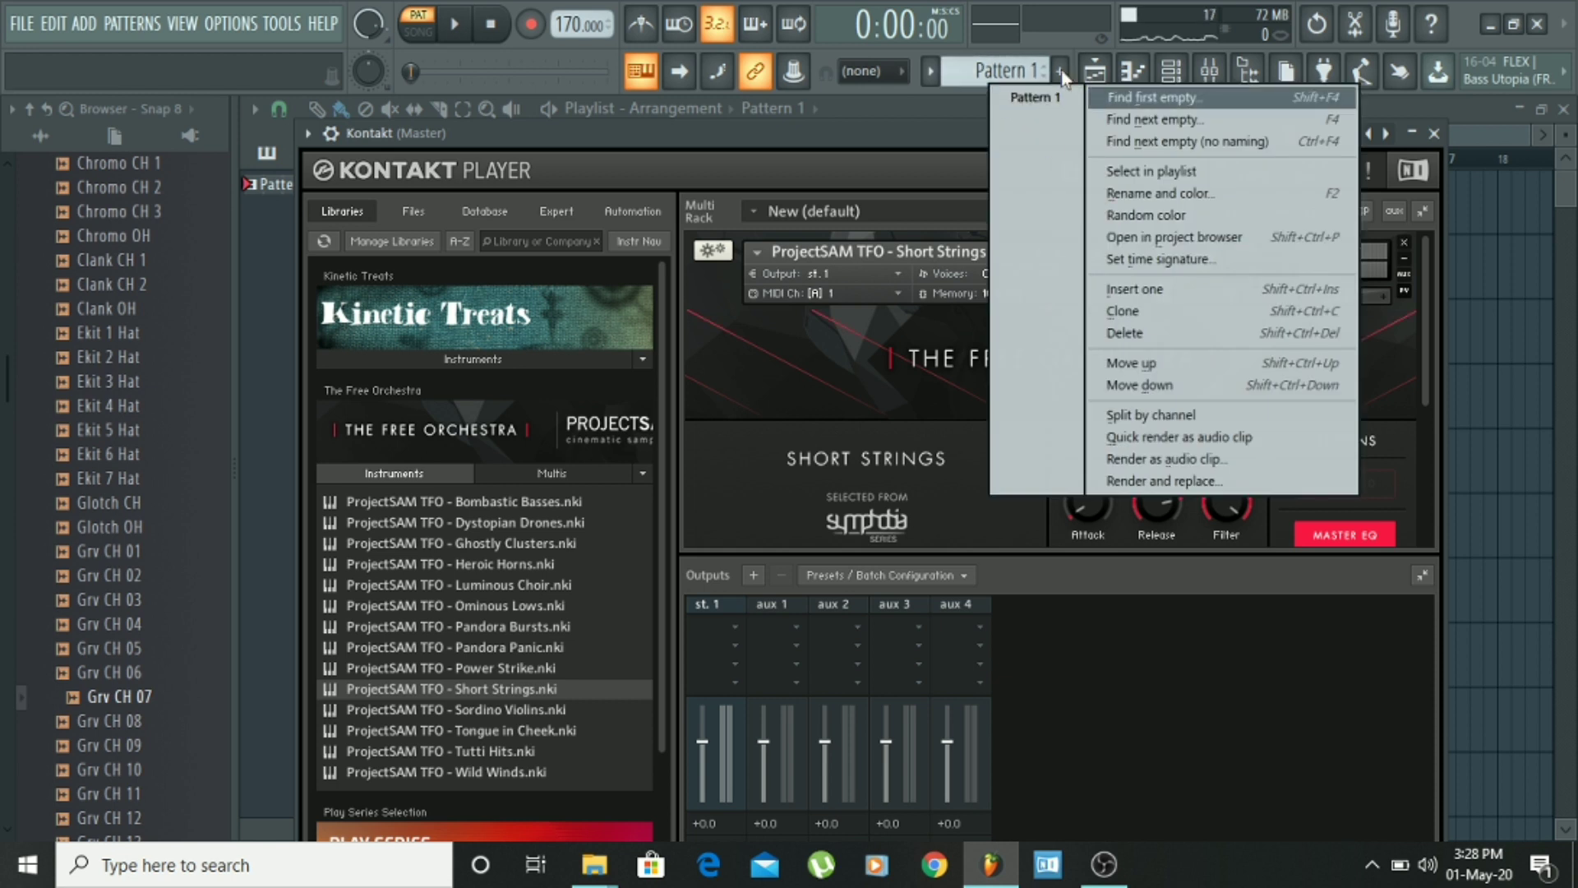
click(1024, 74)
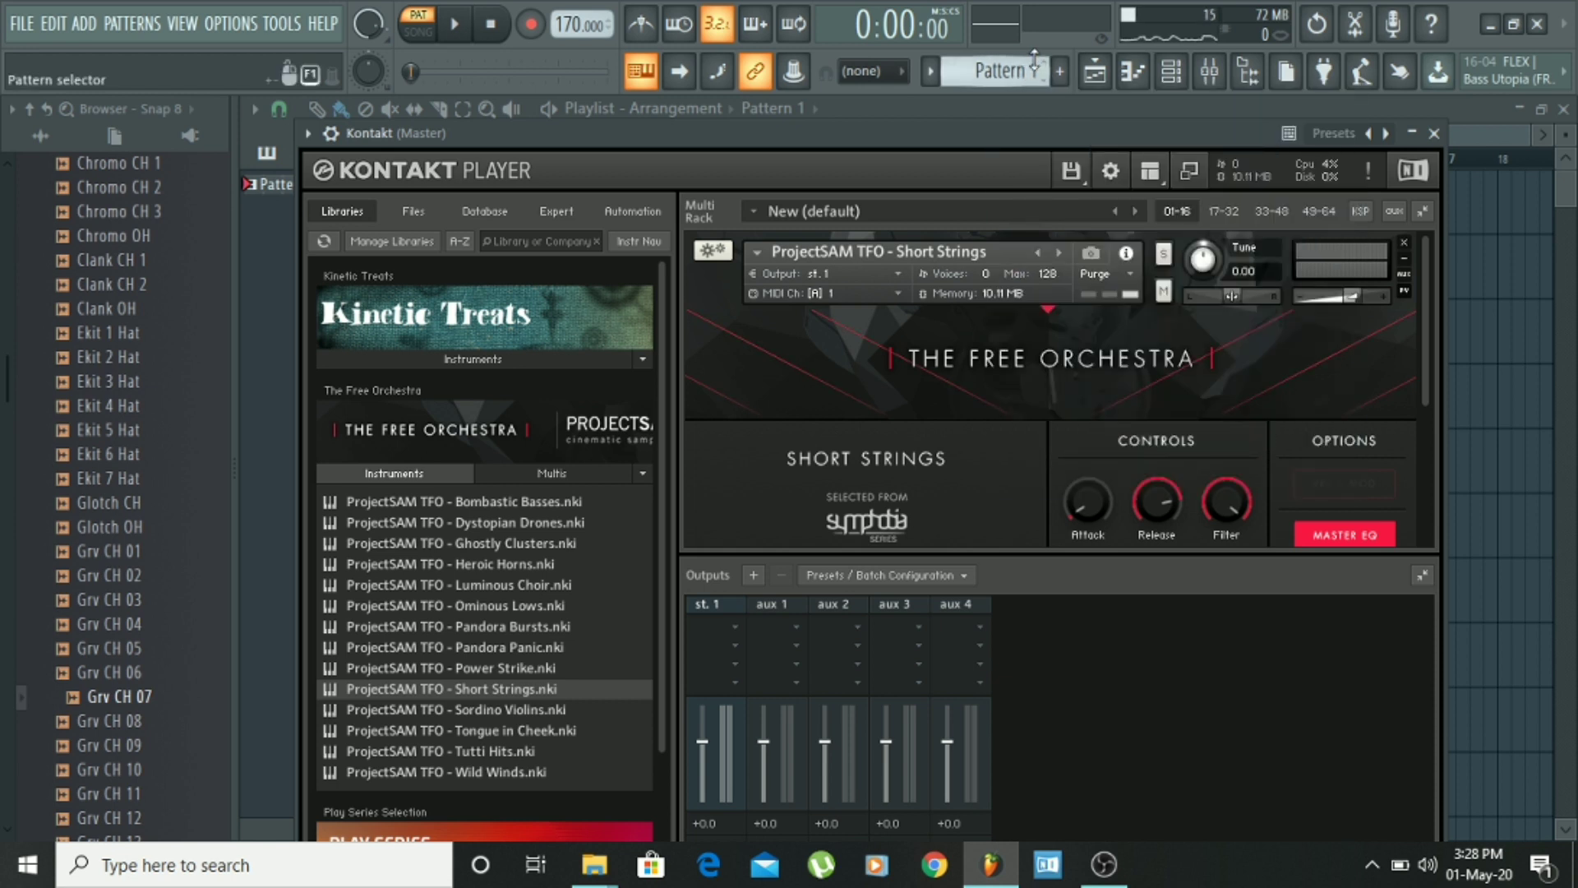
key(F2)
text(bass)
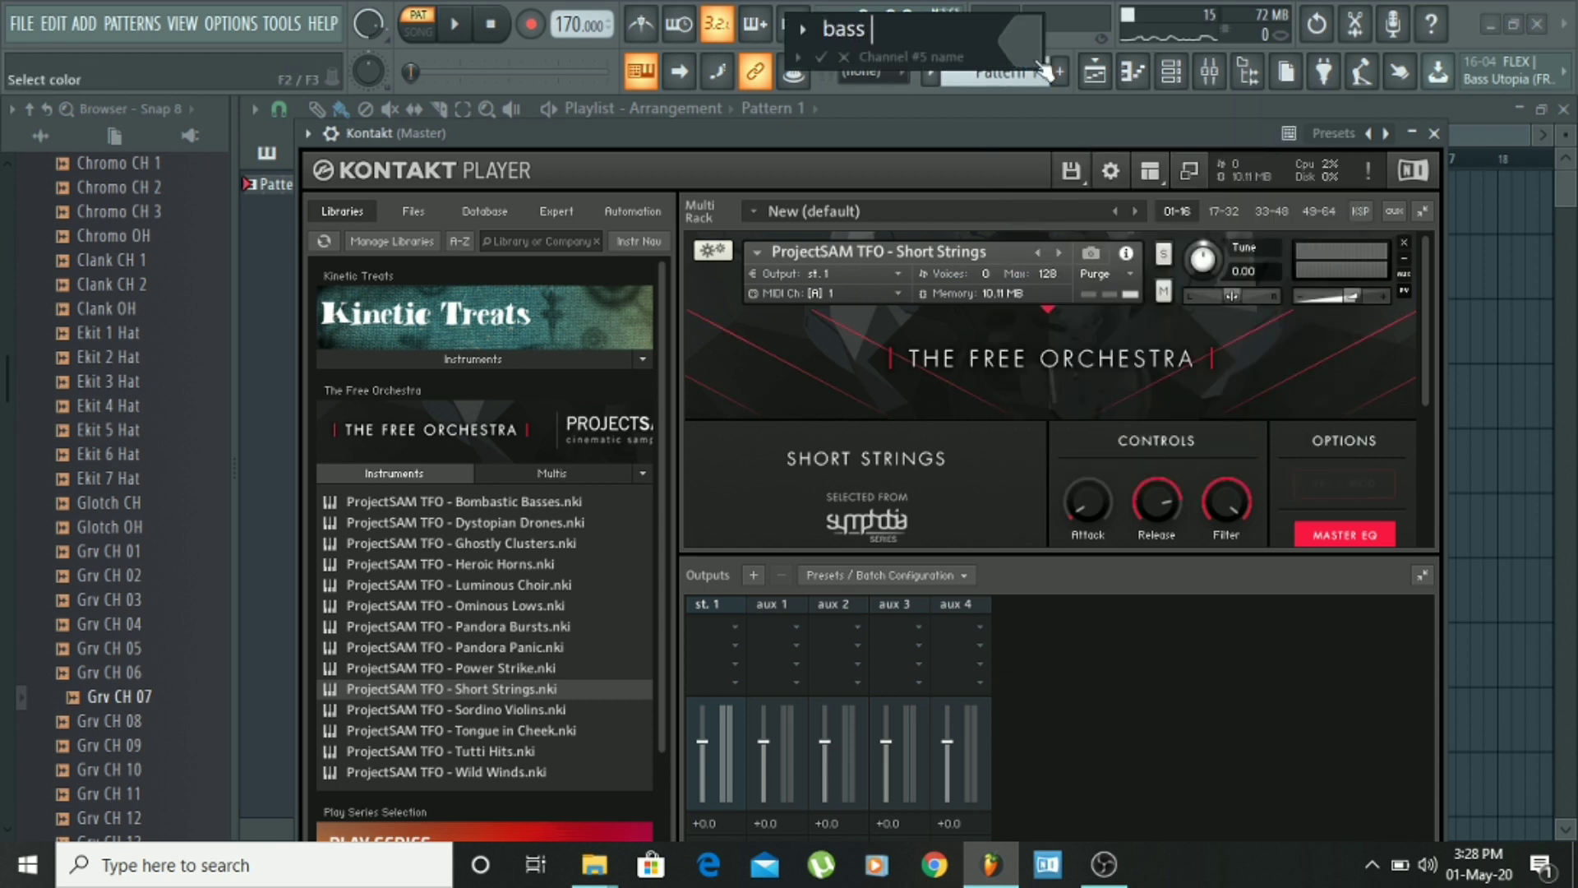
text( strings)
key(Return)
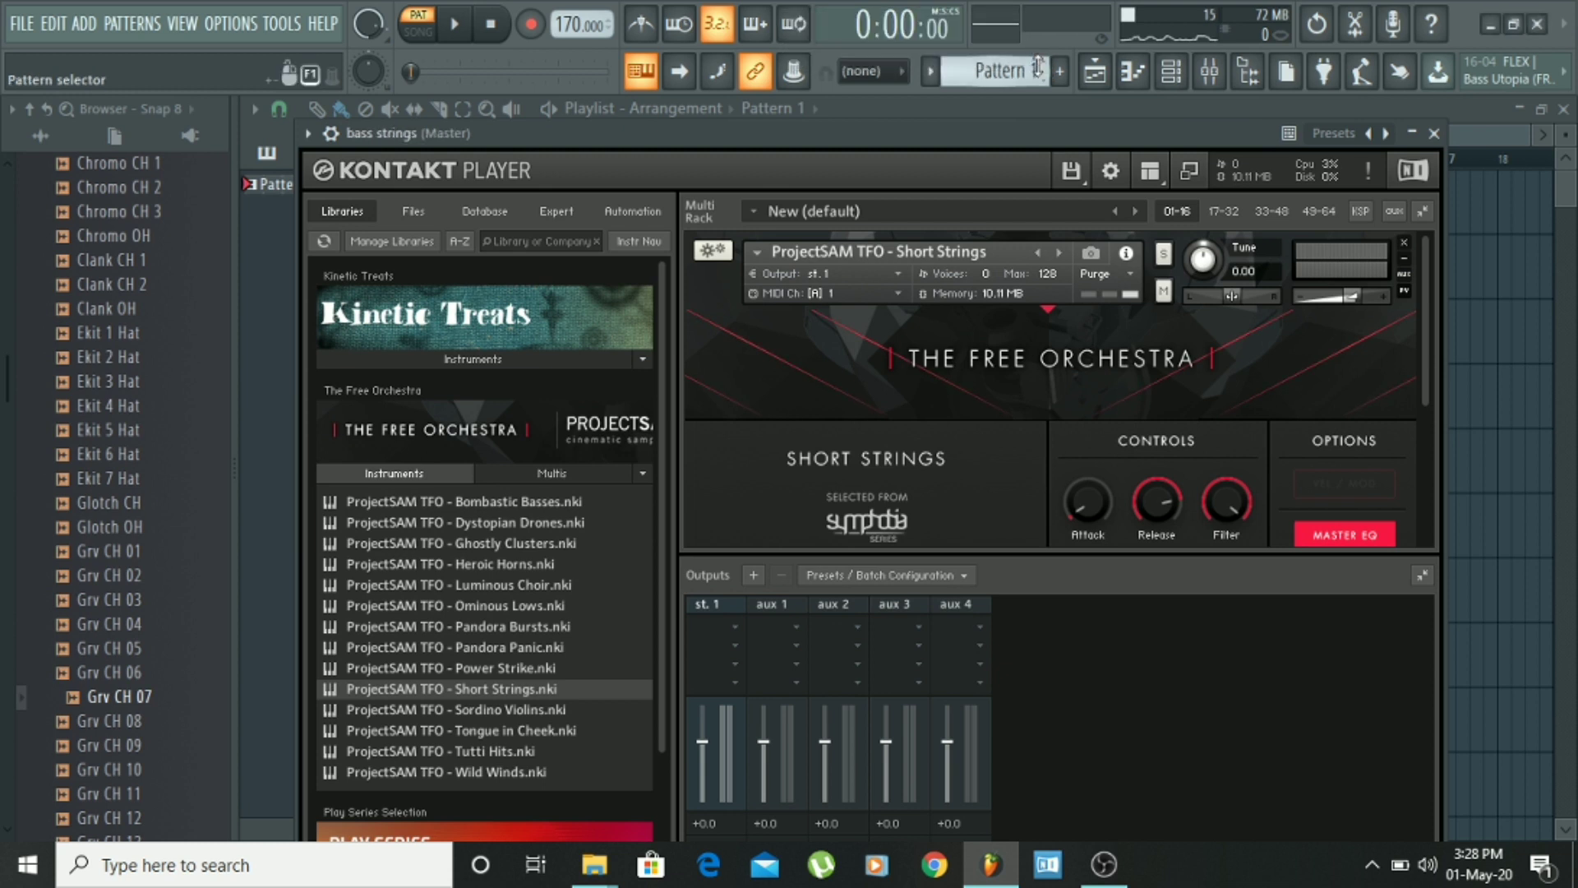
Step: Check the bass strings channel in the channel rack and close its Kontakt Player window
click(1171, 74)
click(1171, 79)
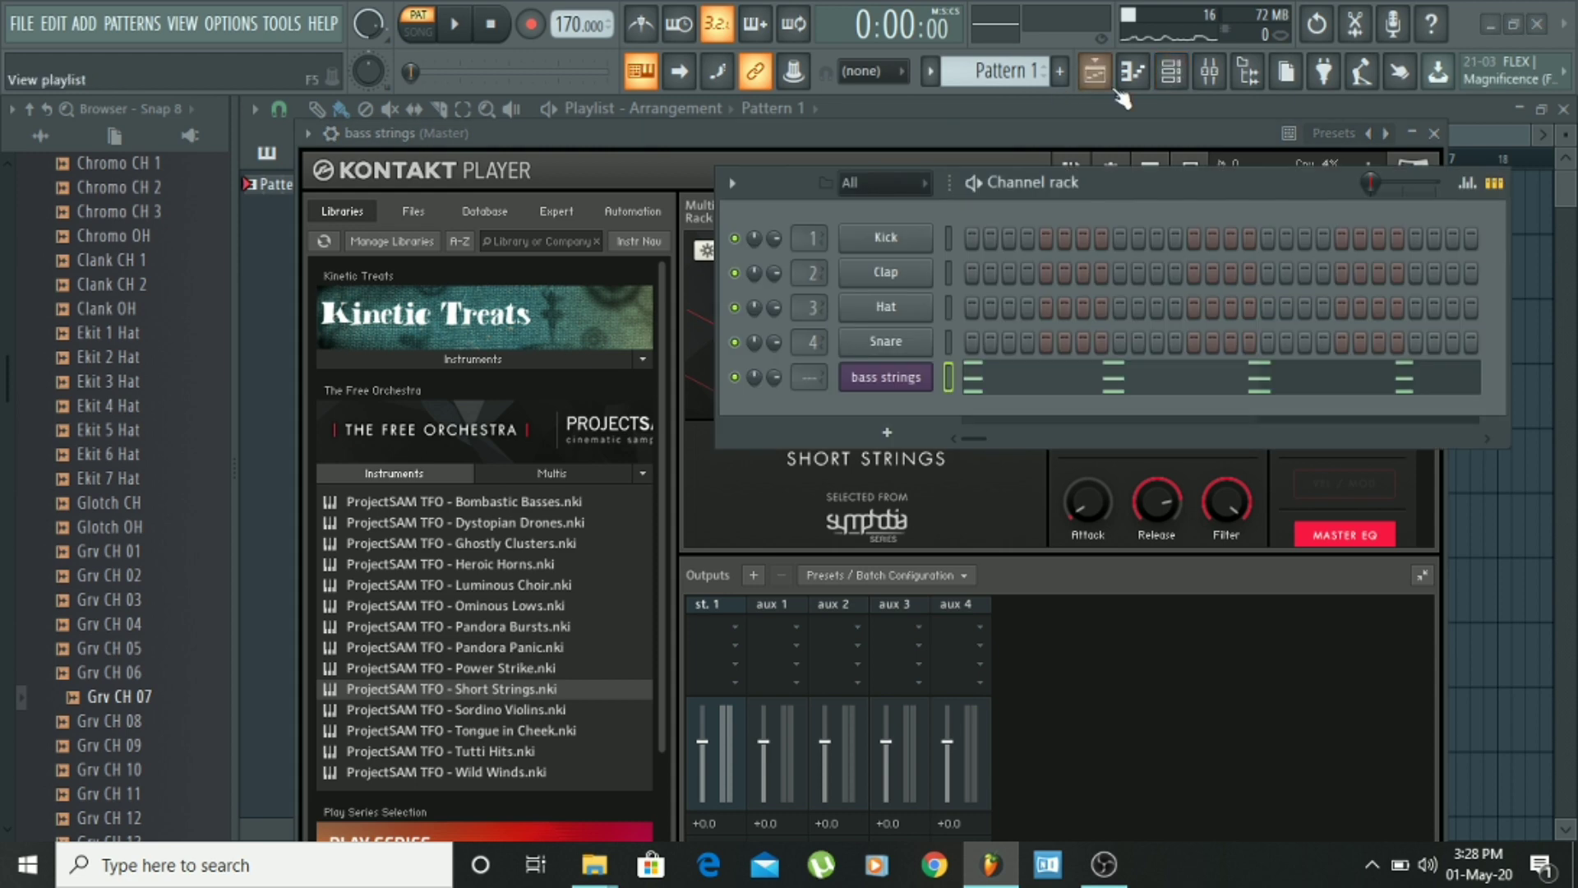
click(1172, 81)
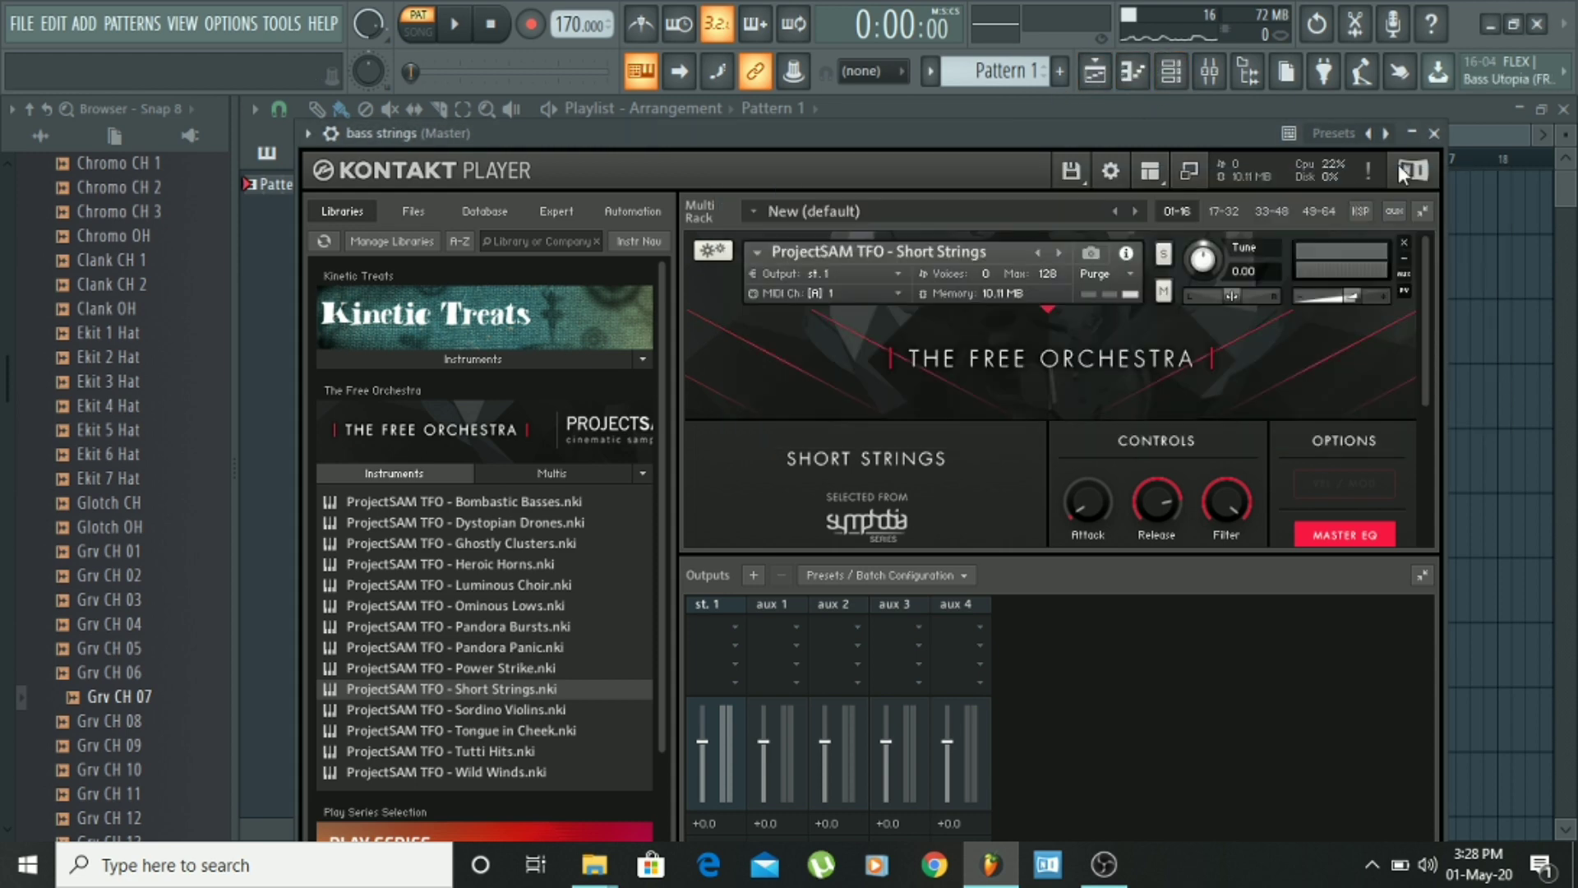
click(1434, 133)
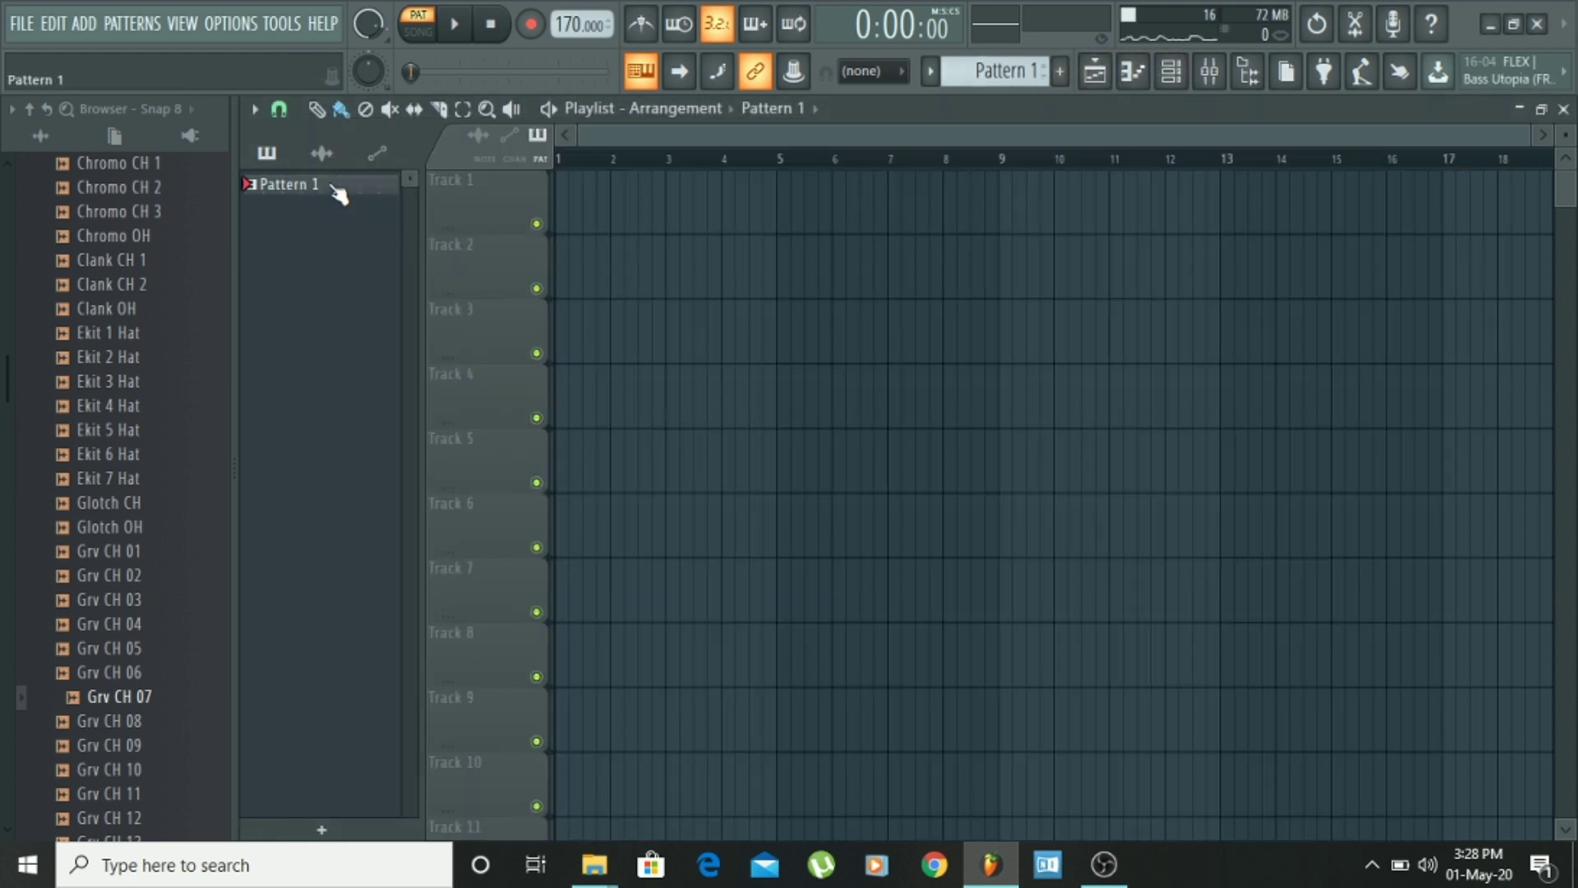
Step: Place Pattern 1 clips back to back on Track 1 of the playlist, starting at bars 1, 5 and 9
drag(338, 190, 638, 218)
click(827, 208)
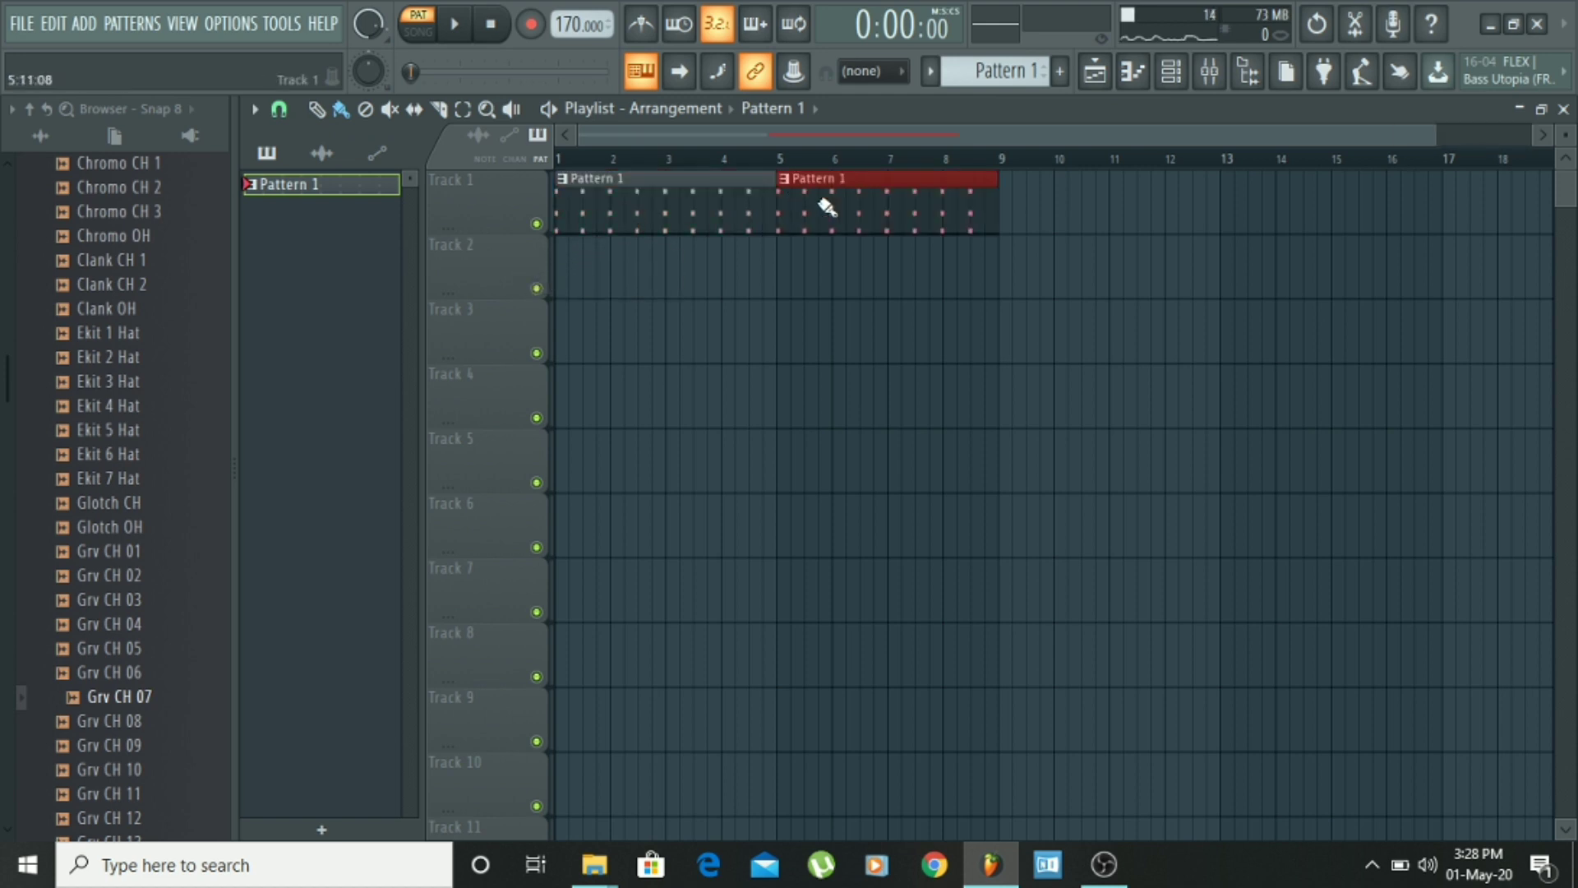
click(1003, 224)
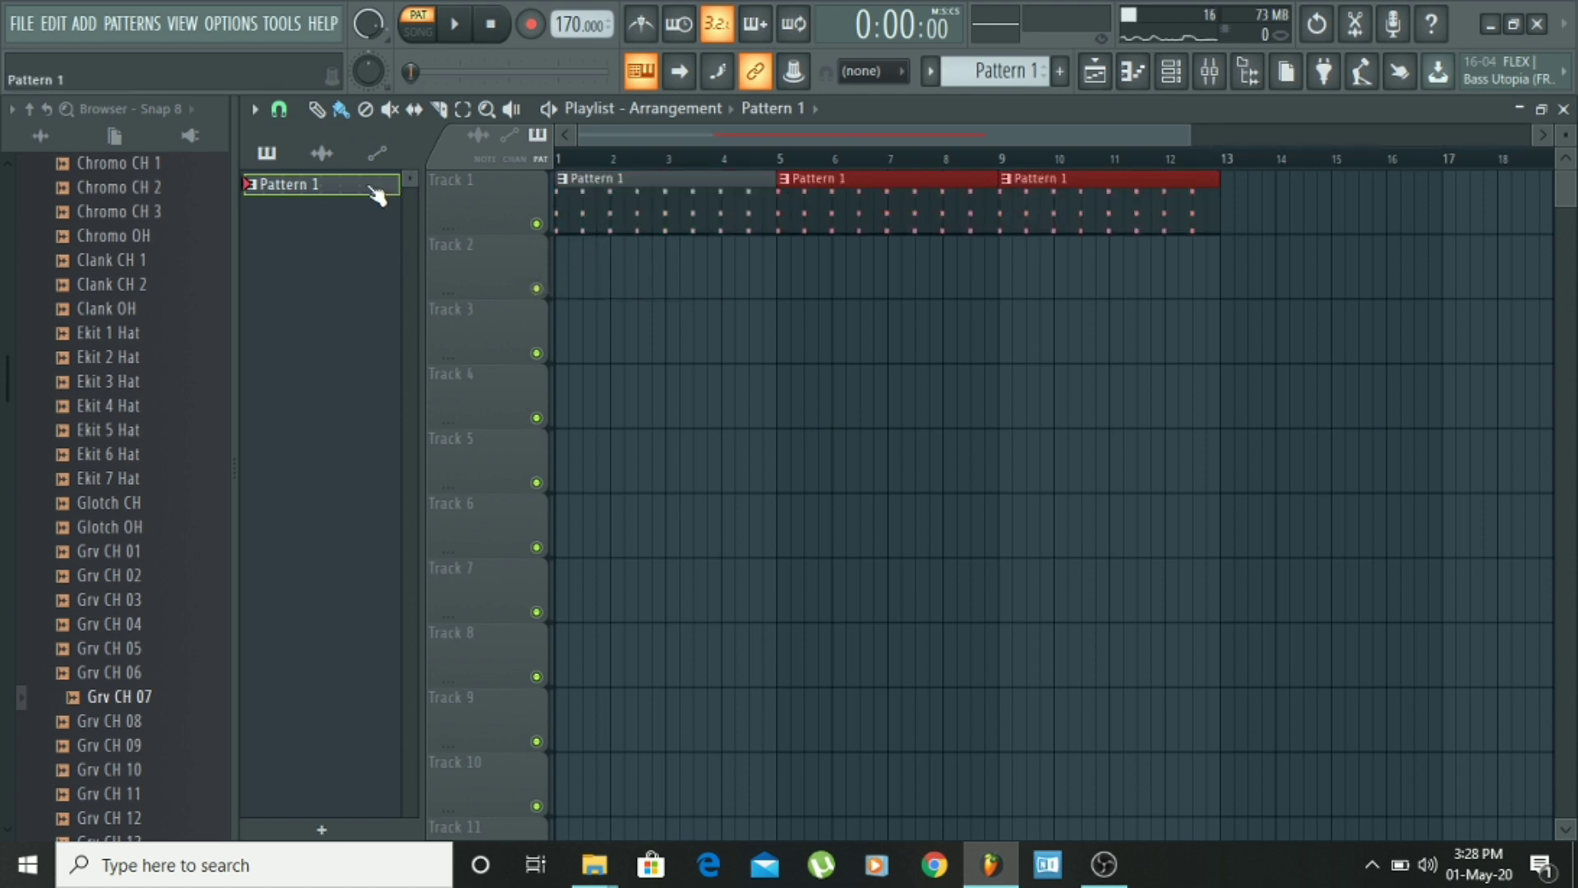
Step: Rename Pattern 1 as "bass strings" and delete the stray clip placed on Track 3 of the playlist
key(F2)
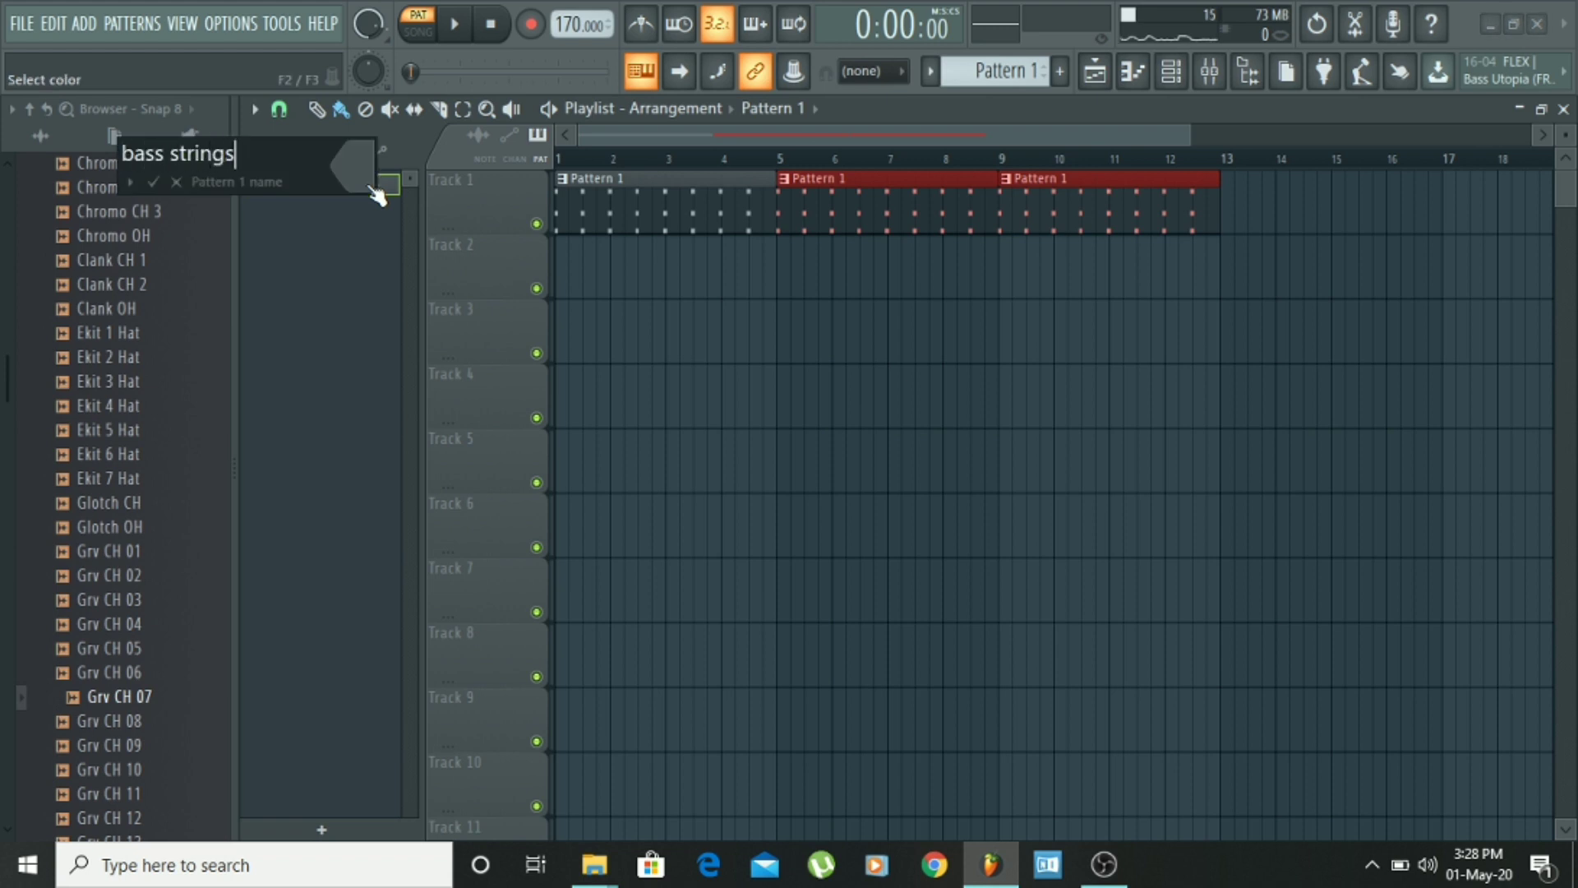
key(Return)
click(892, 311)
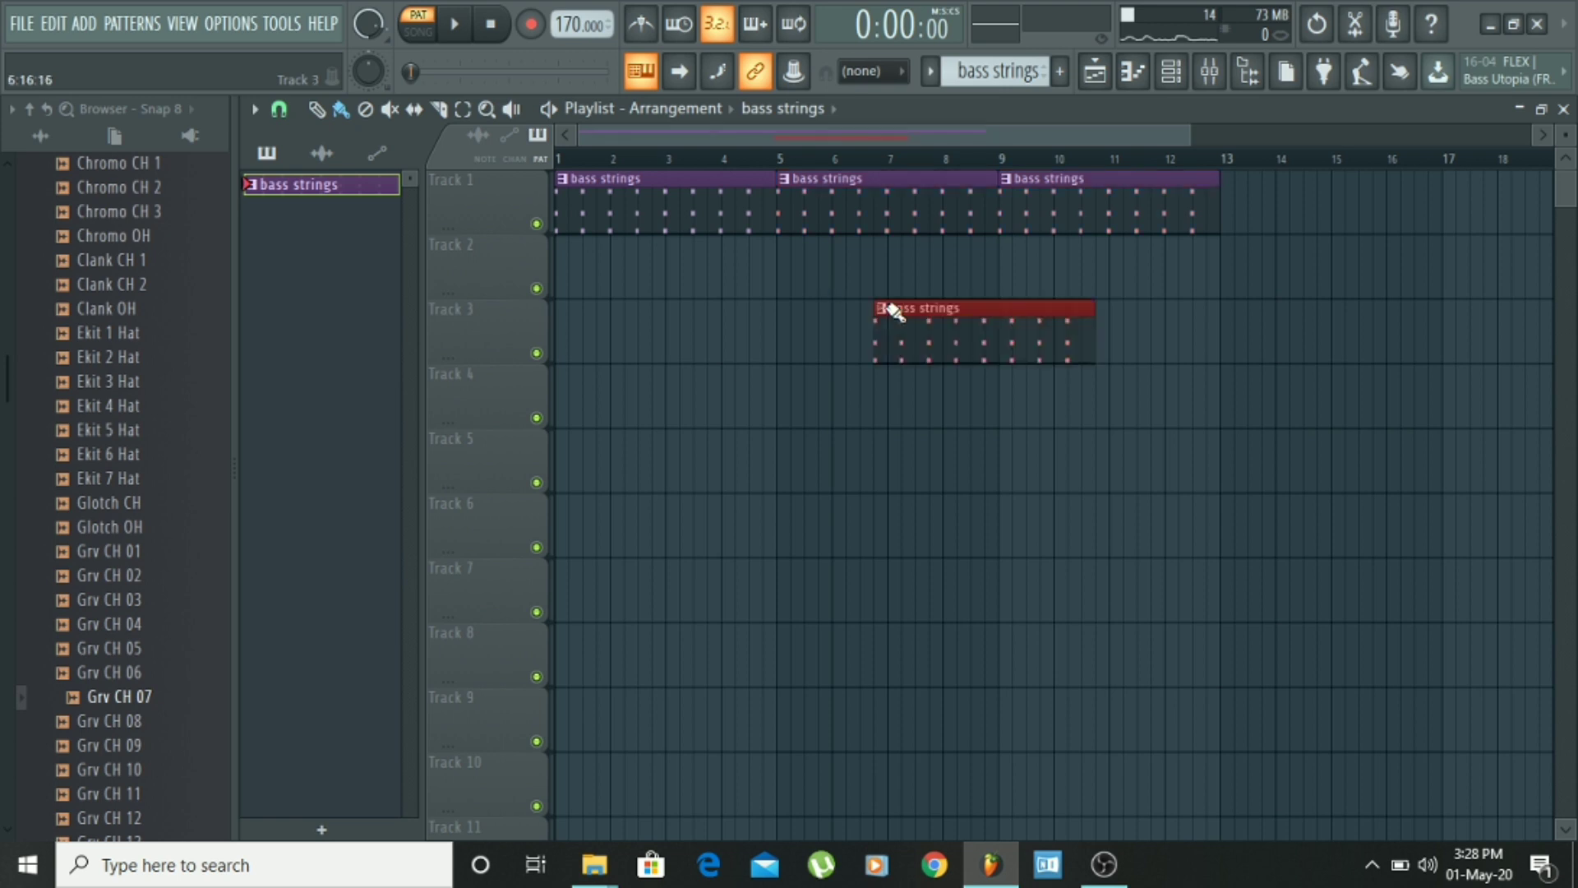
right_click(914, 326)
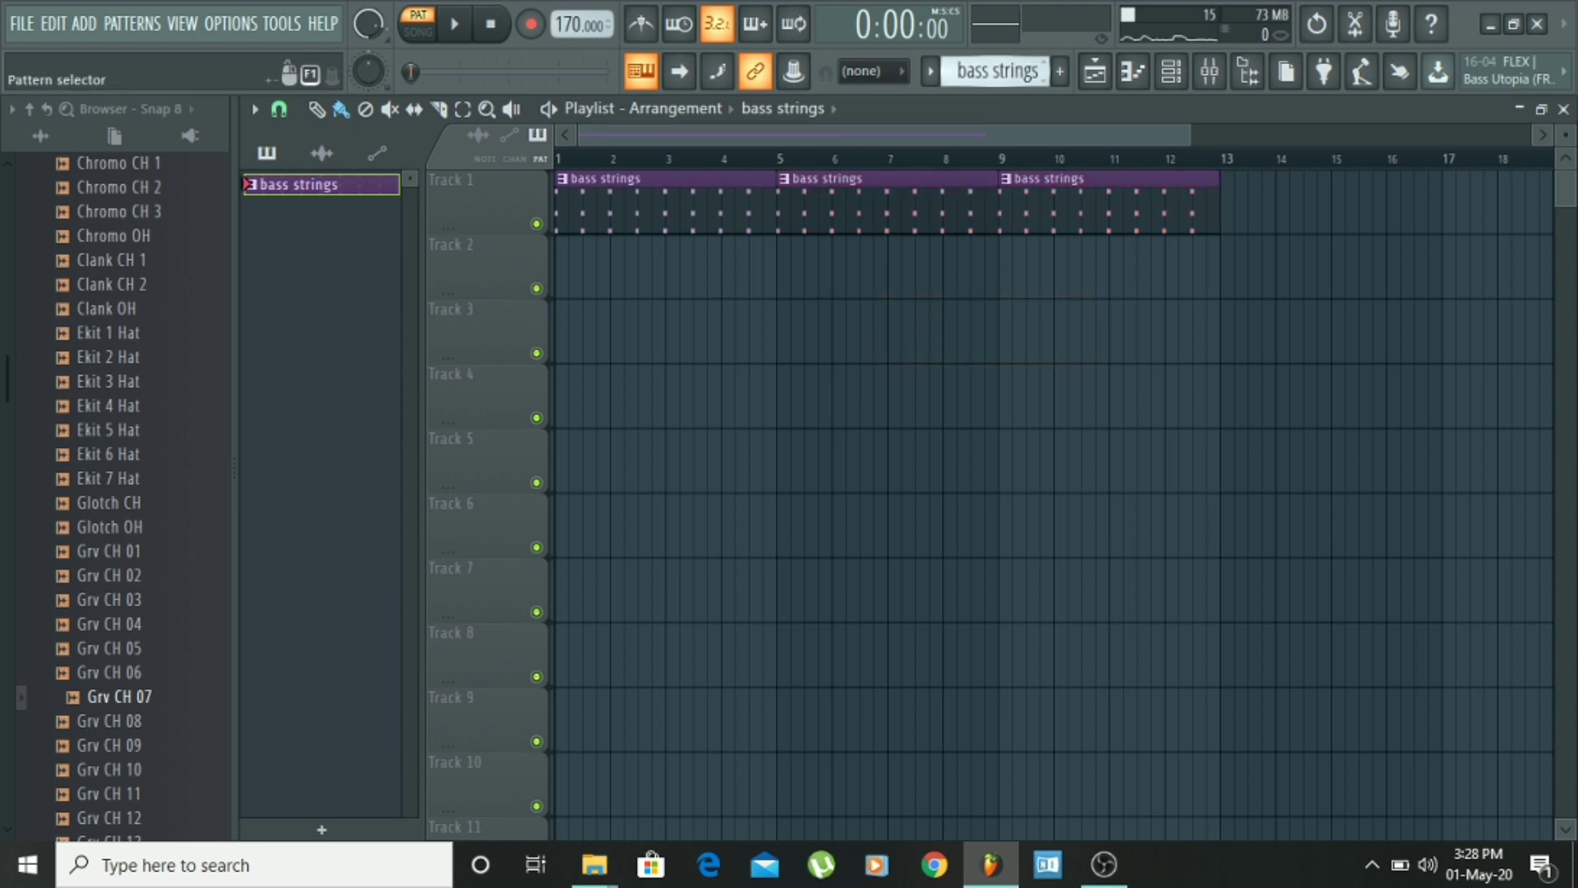
Step: Add Pattern 2 and clone the bass strings channel in the channel rack
drag(1007, 66, 1007, 51)
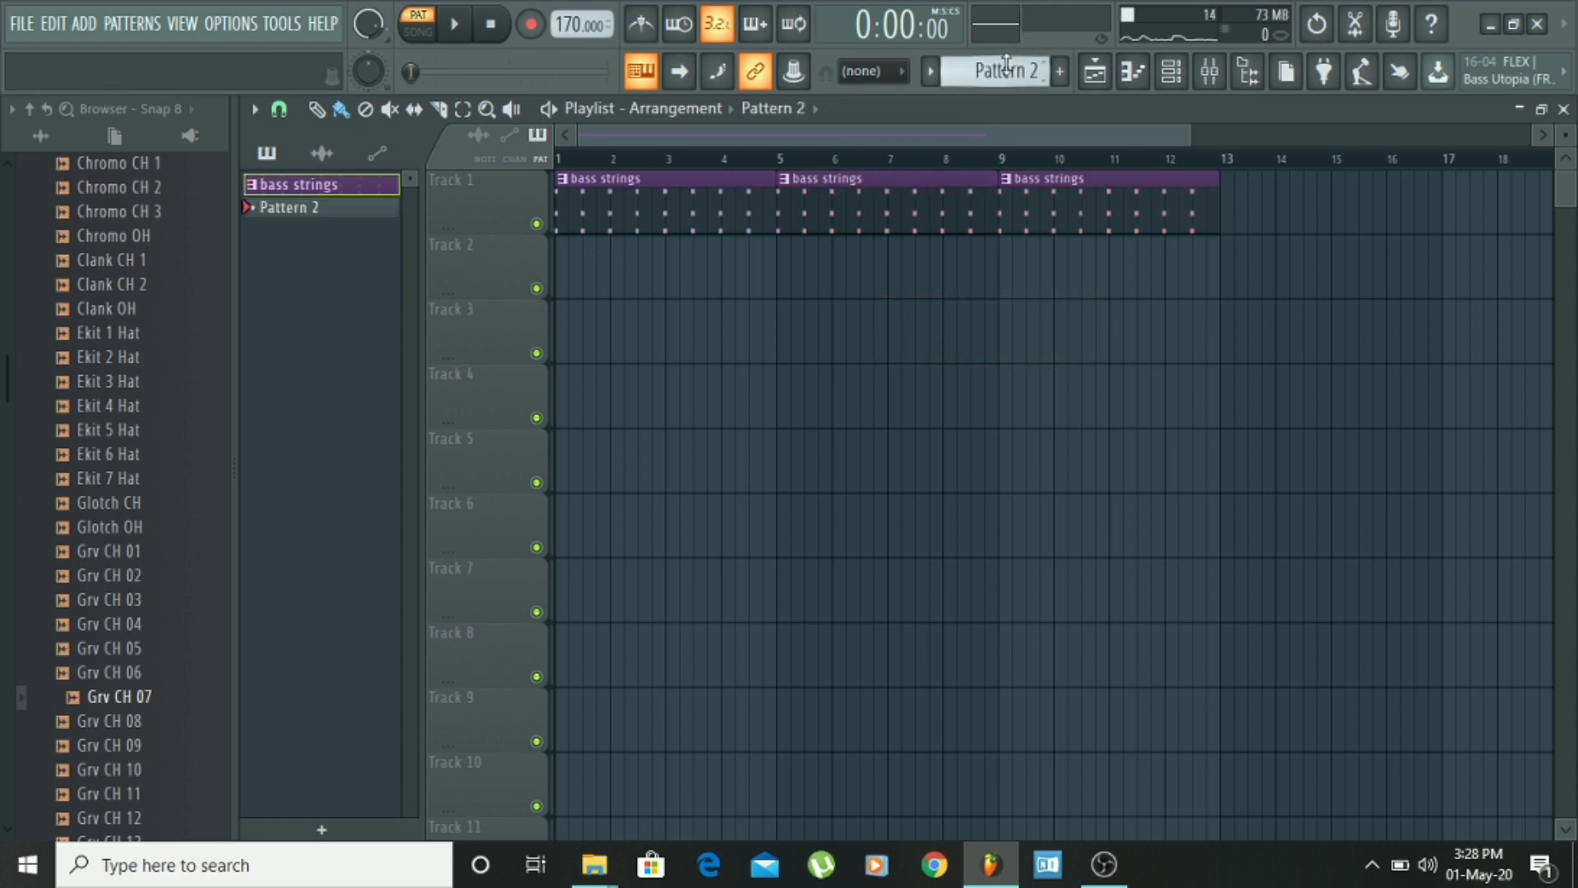
click(1172, 71)
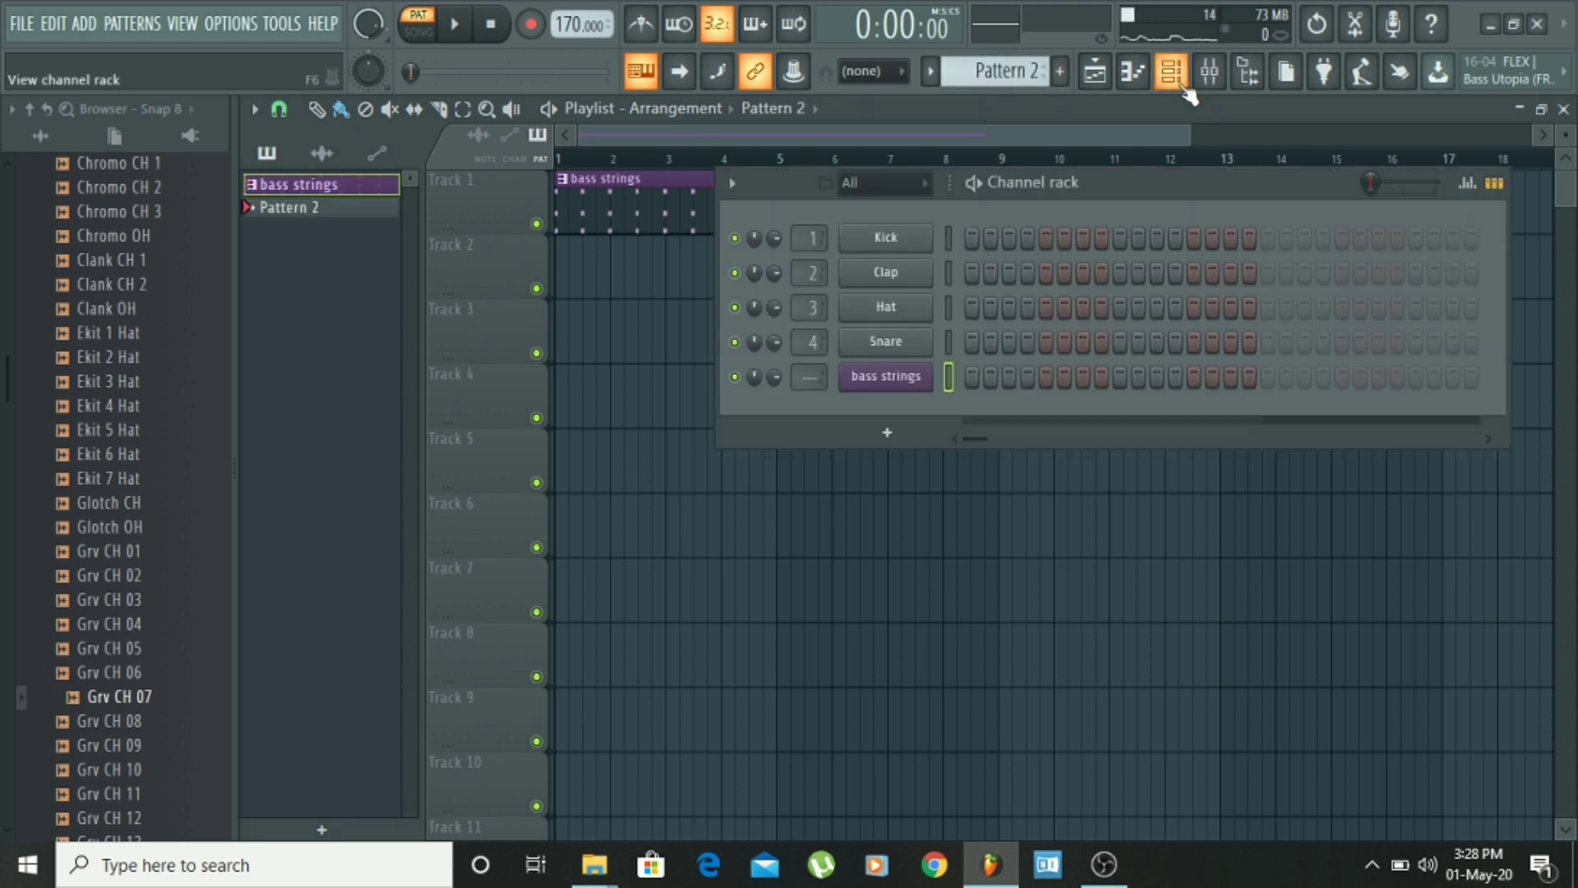
click(904, 436)
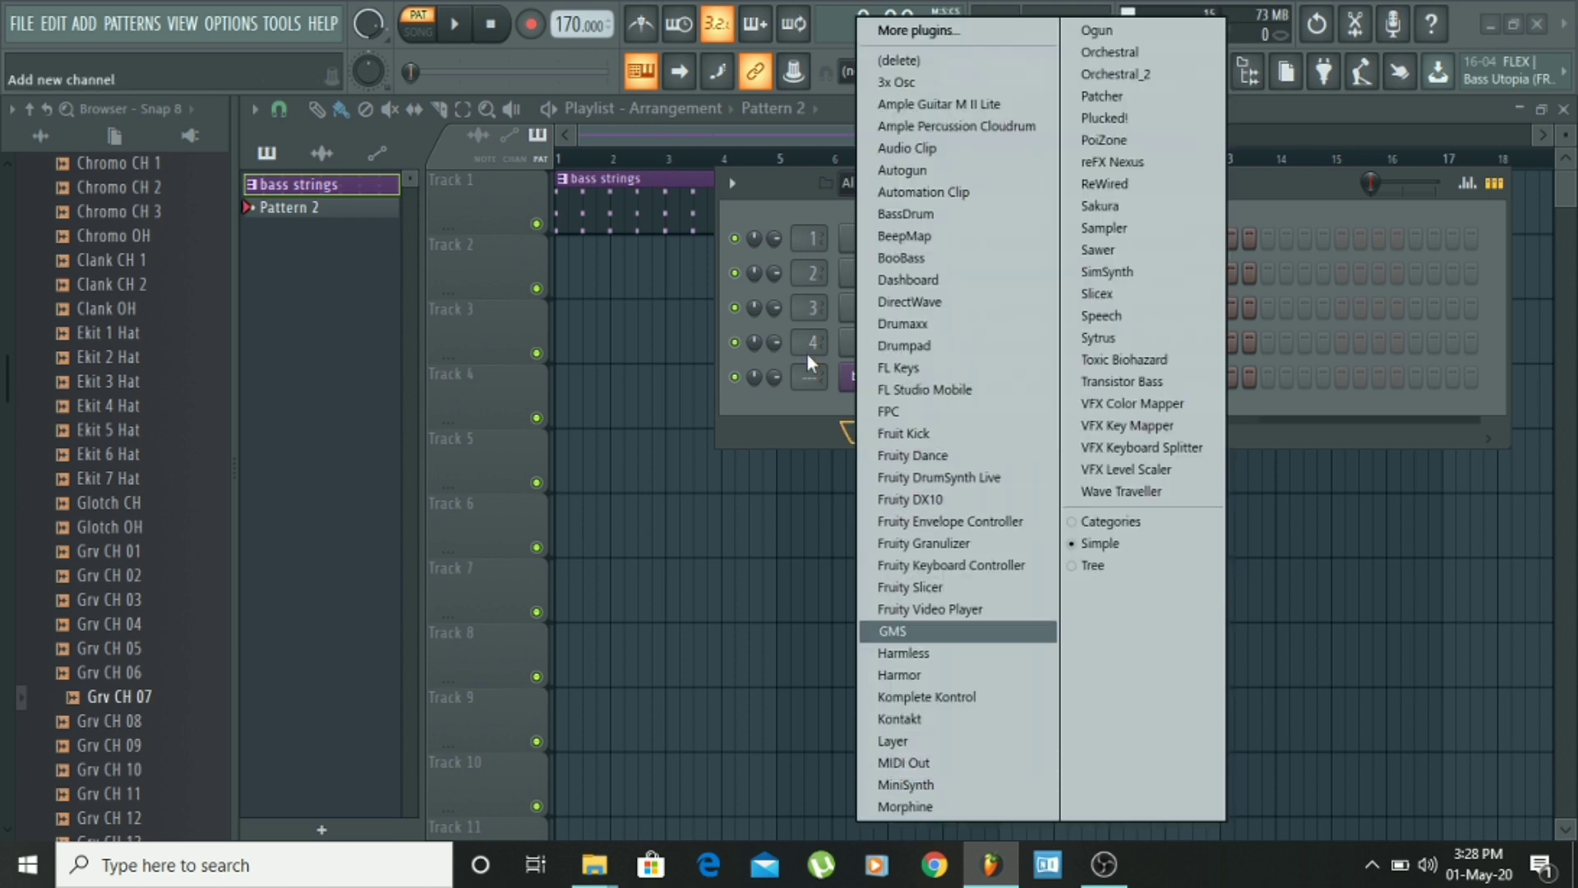
click(803, 201)
drag(801, 183, 636, 158)
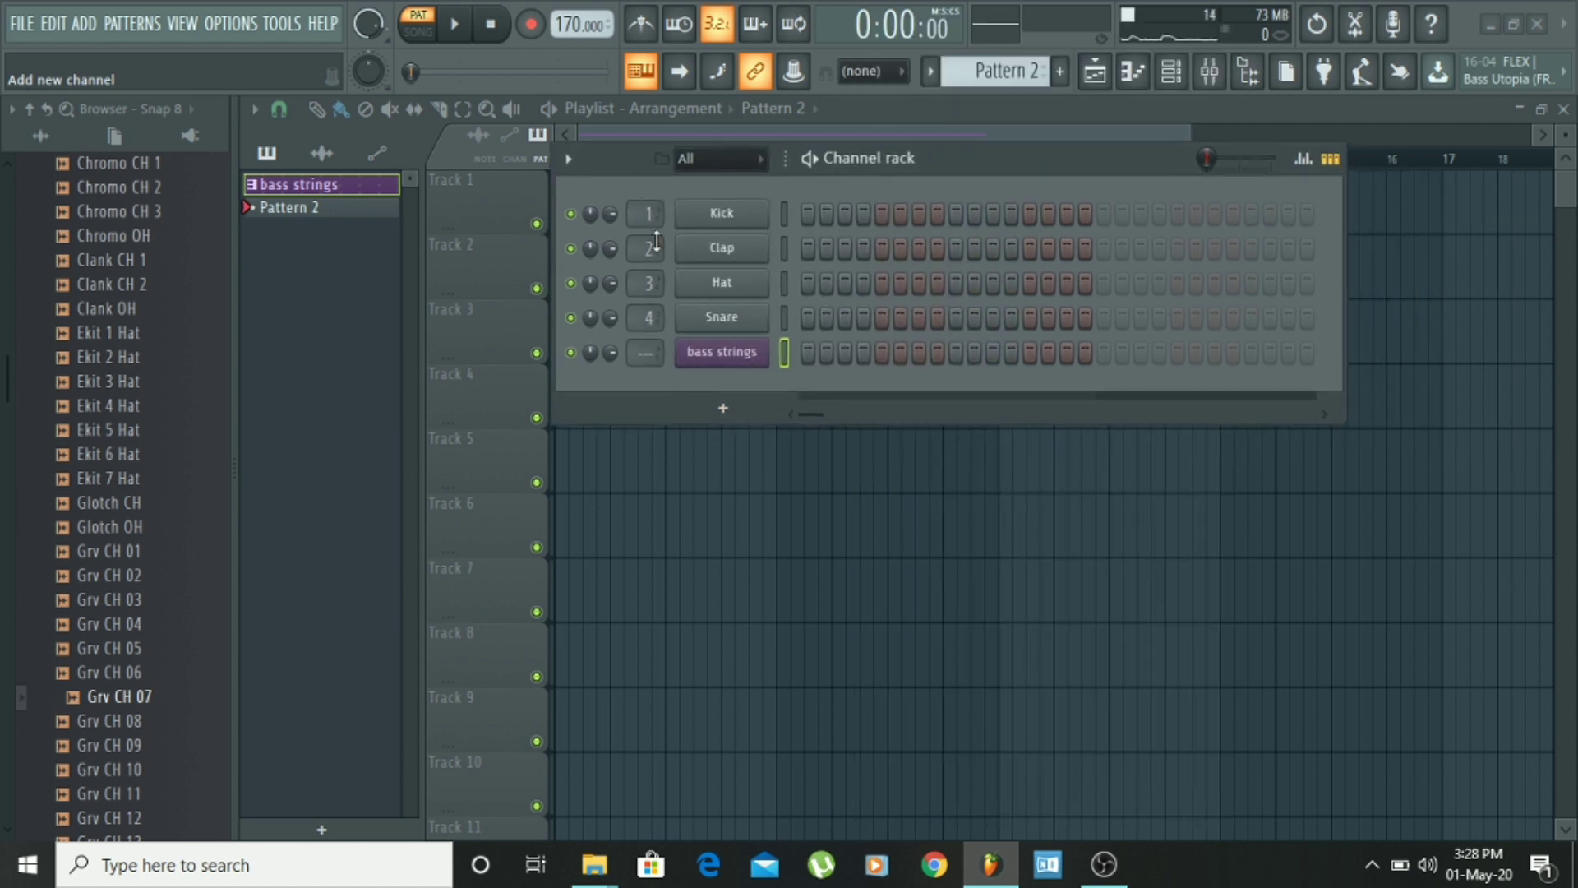
right_click(731, 348)
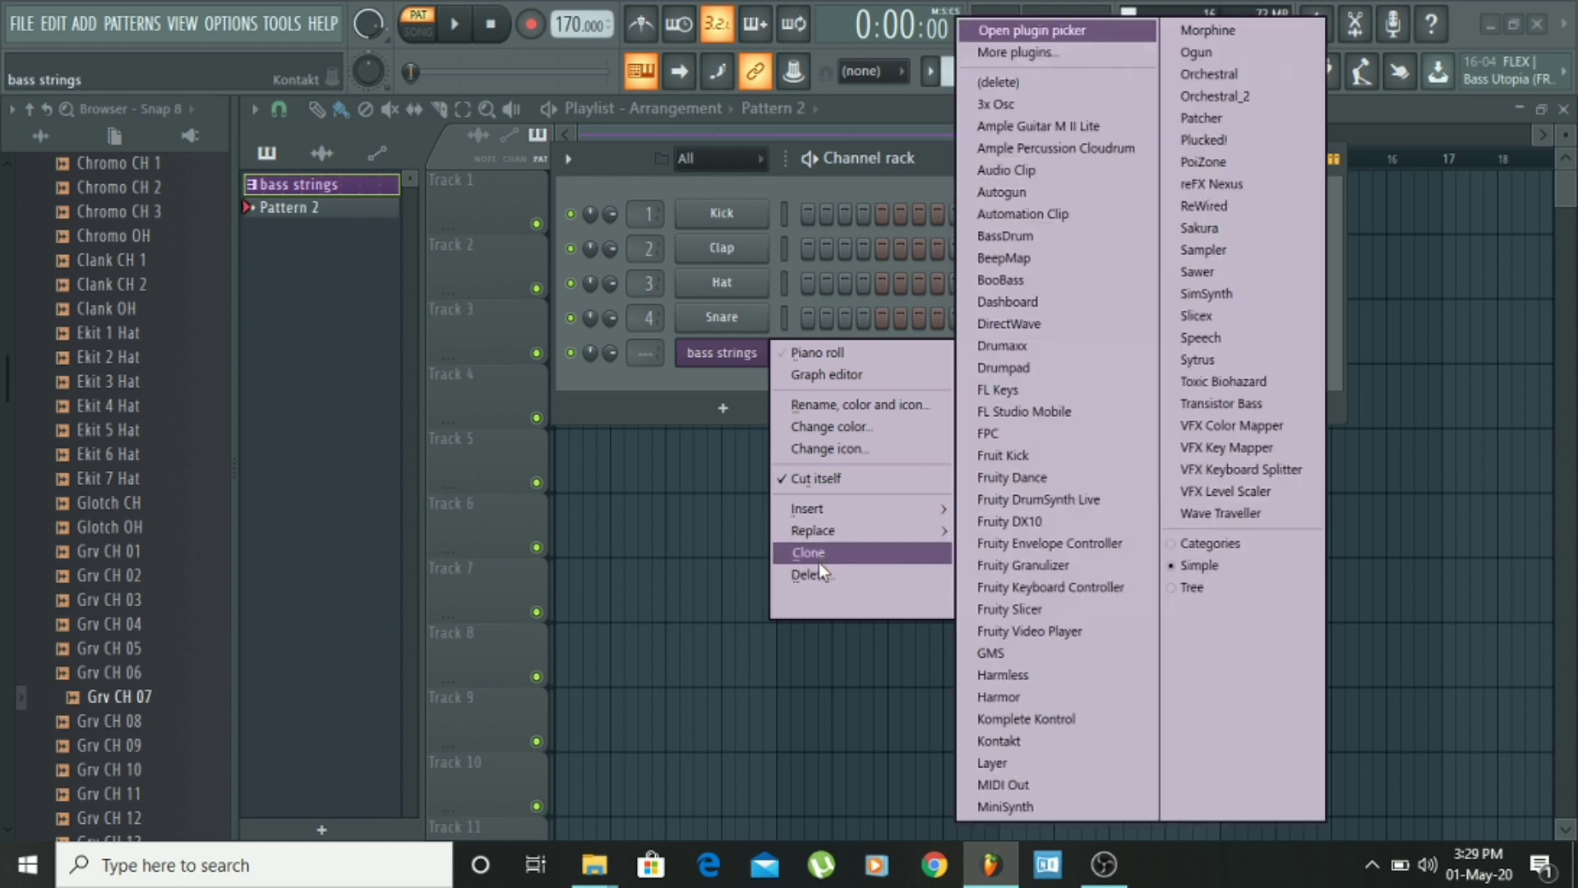
click(820, 559)
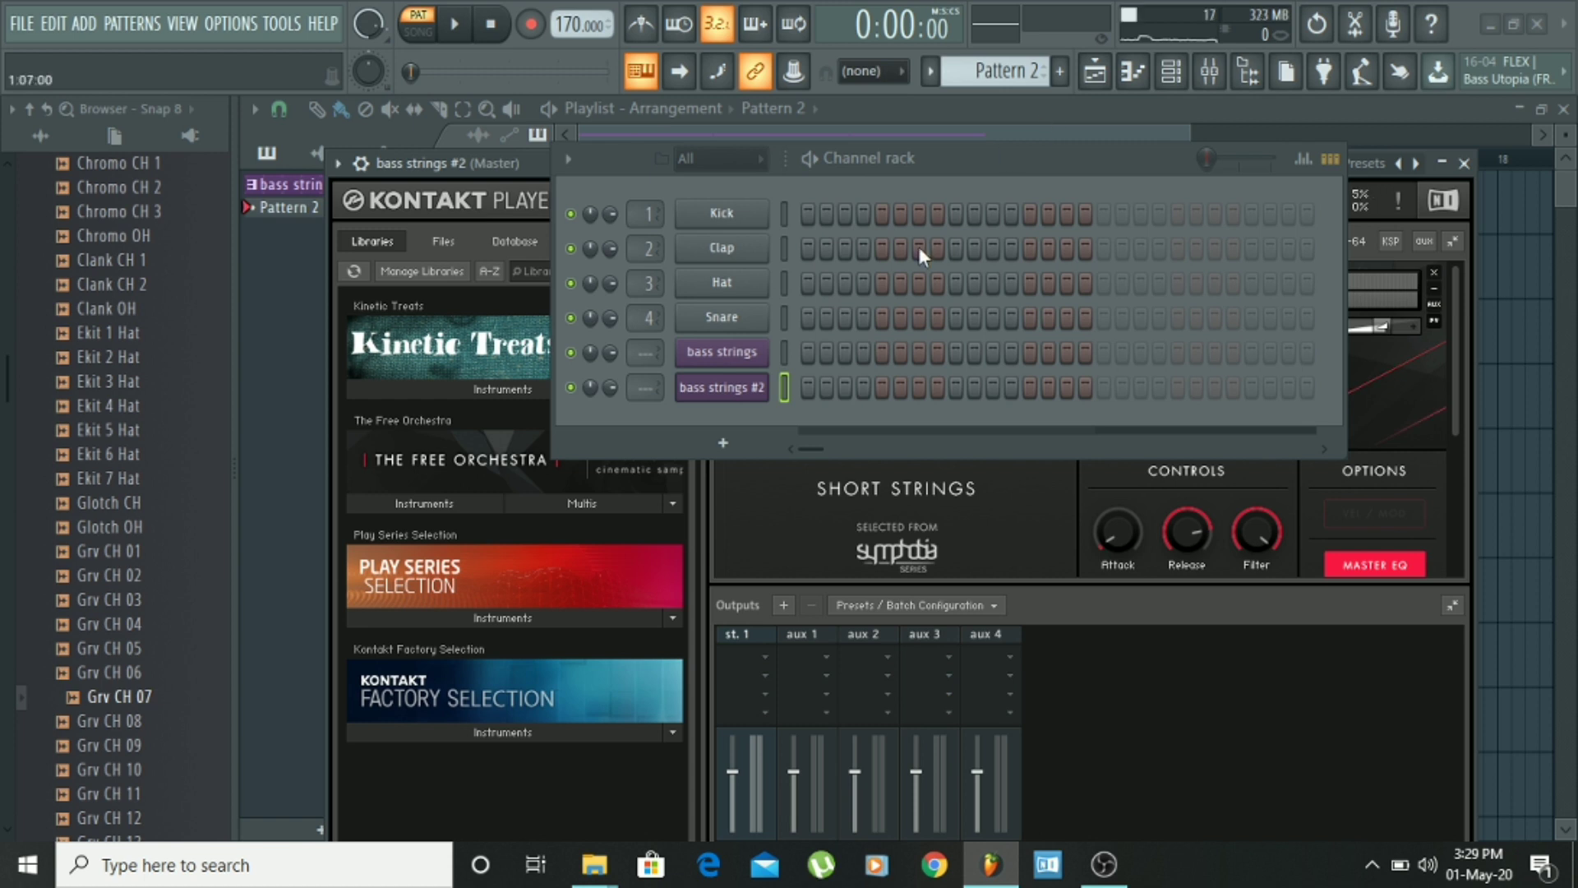
Step: Hide the channel rack, switch playback to song mode and play back the playlist arrangement
click(1182, 66)
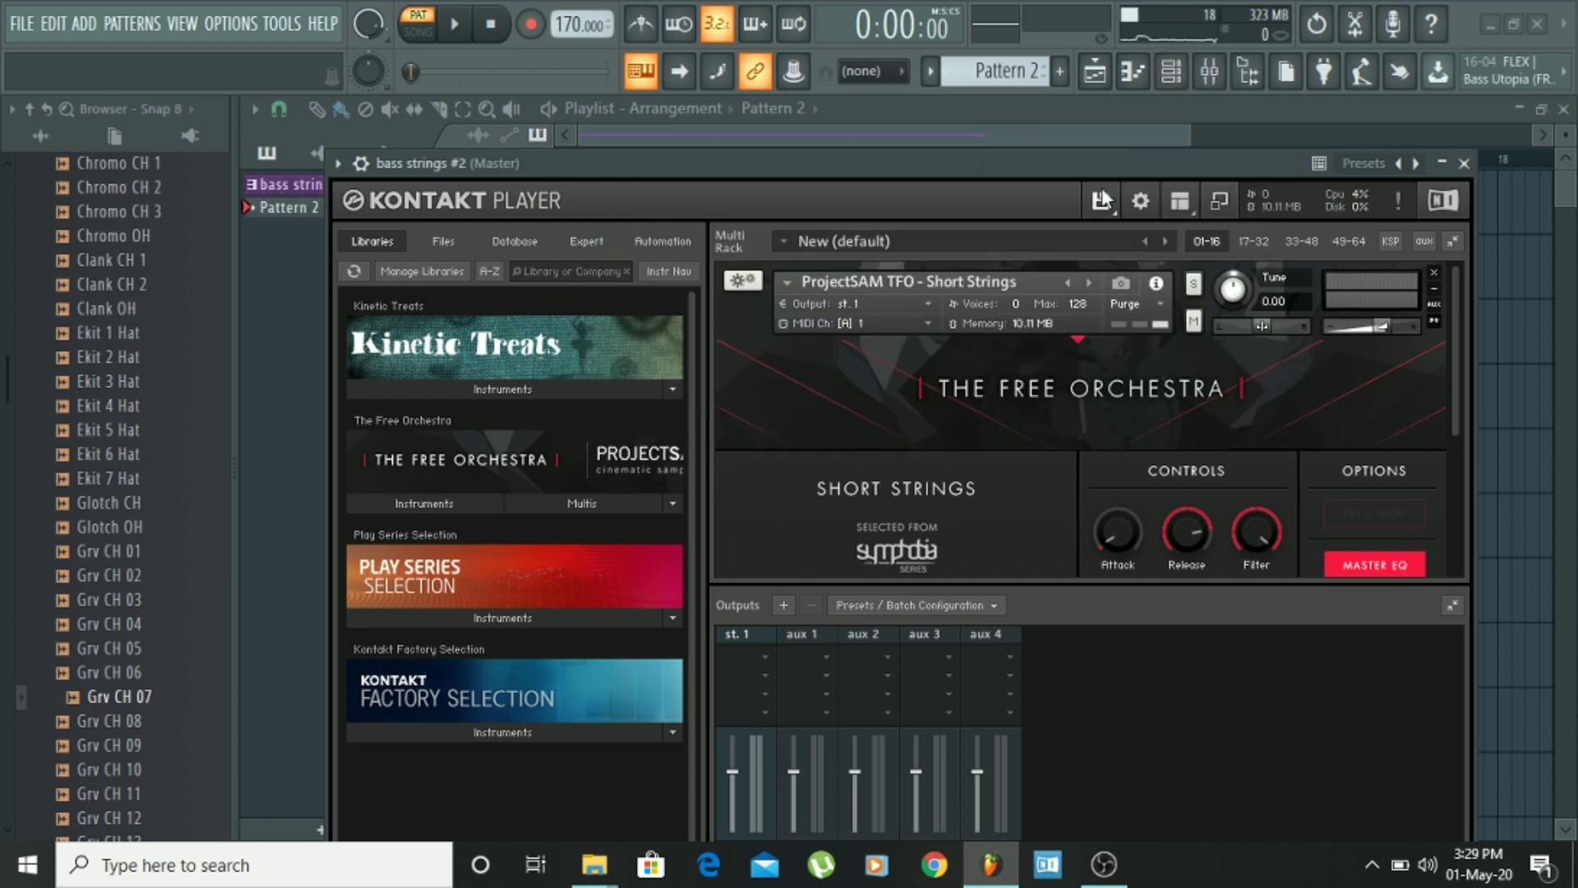
click(1172, 70)
click(1172, 71)
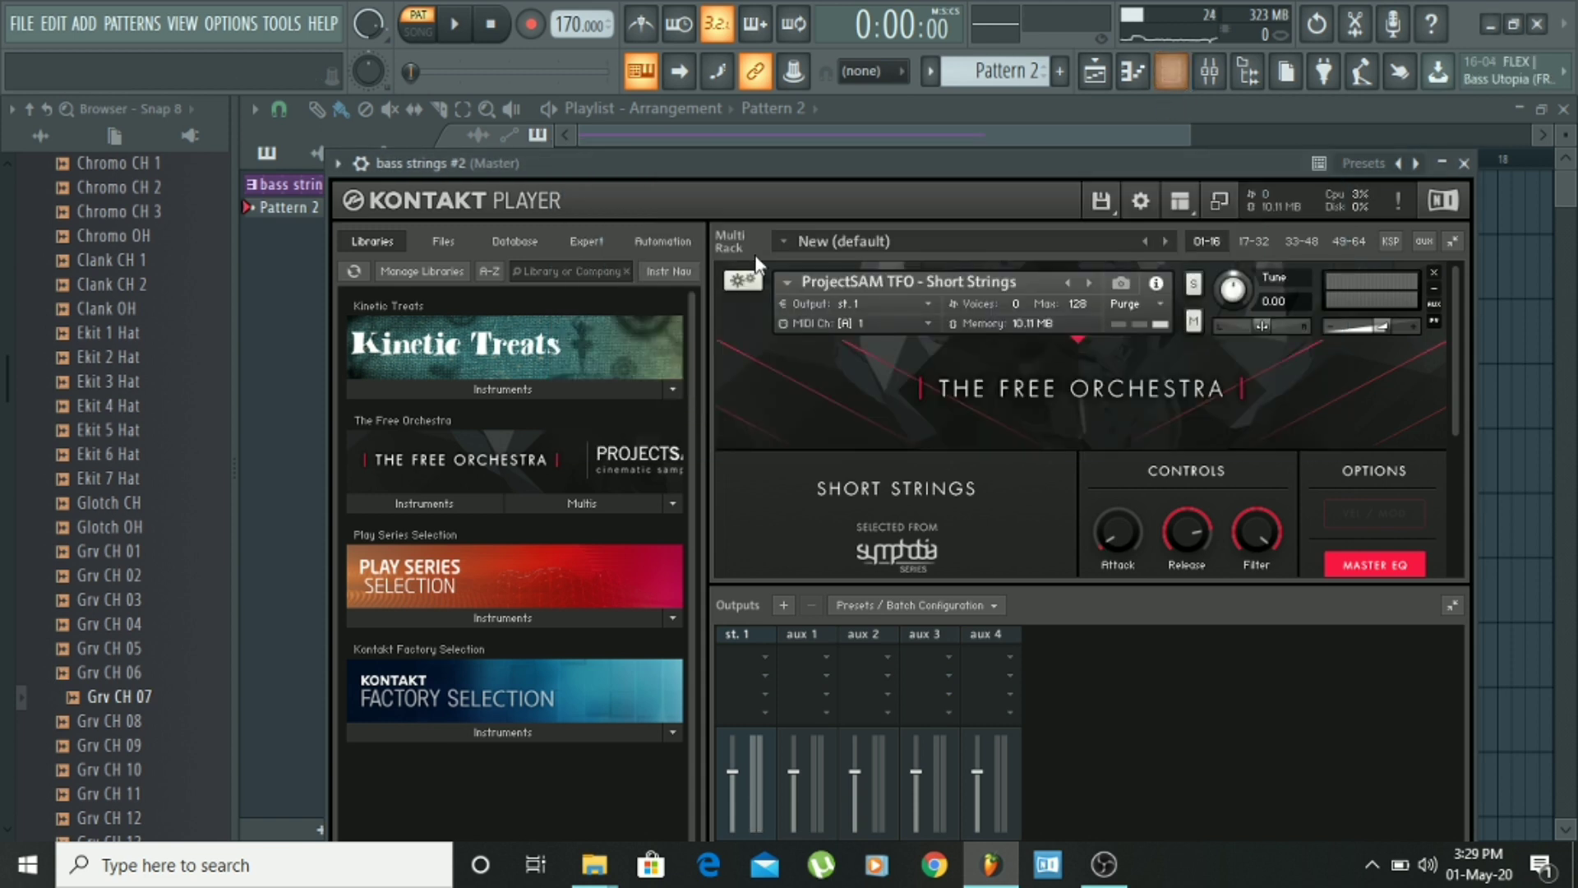
click(417, 31)
key(space)
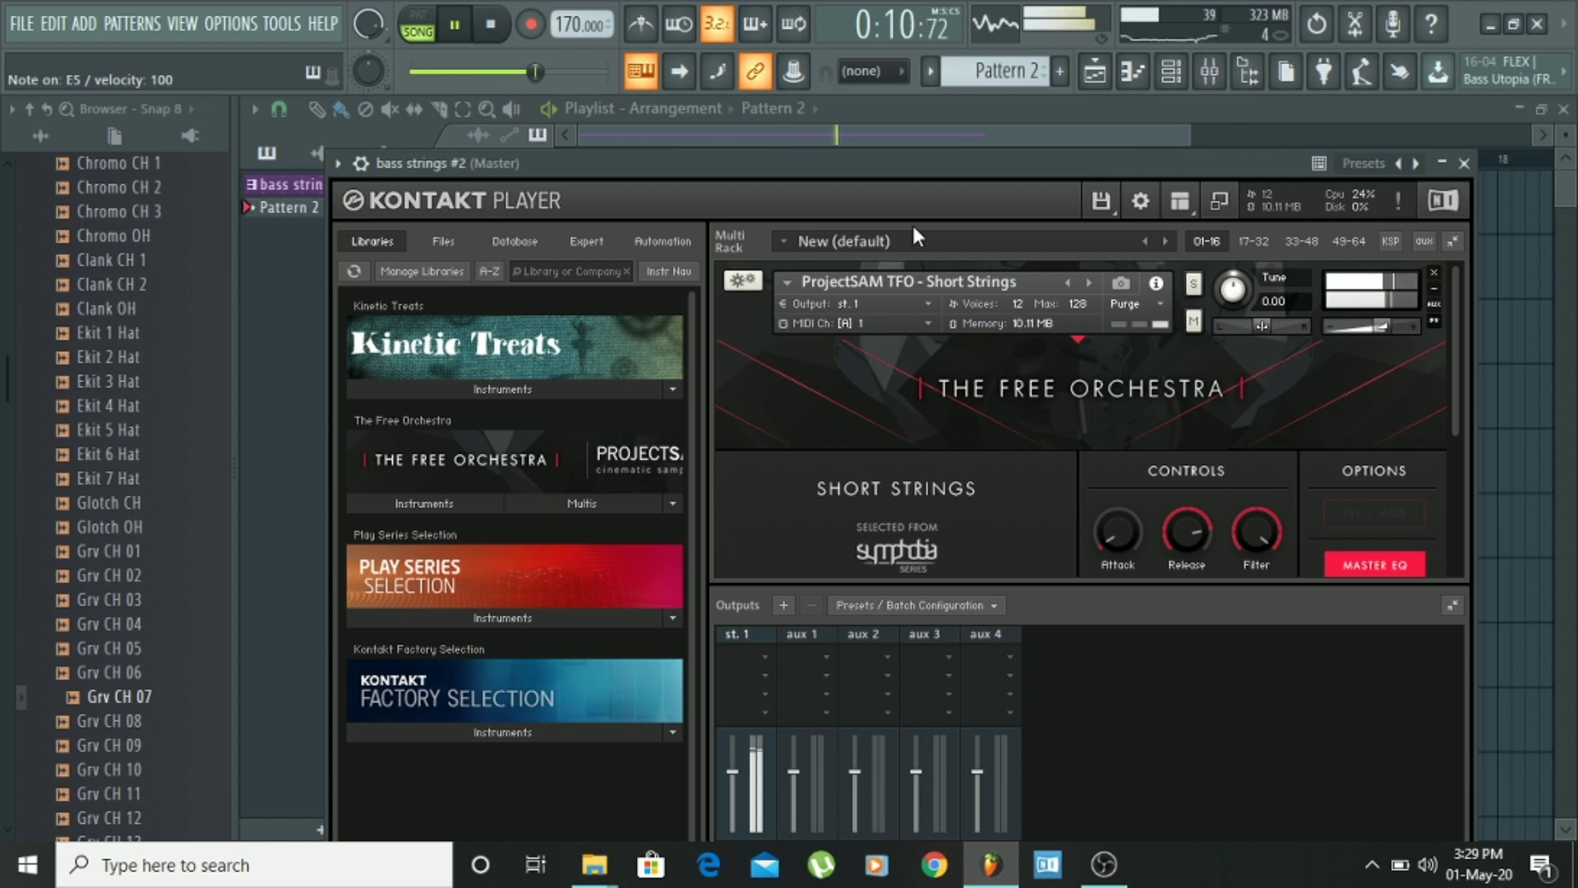
key(space)
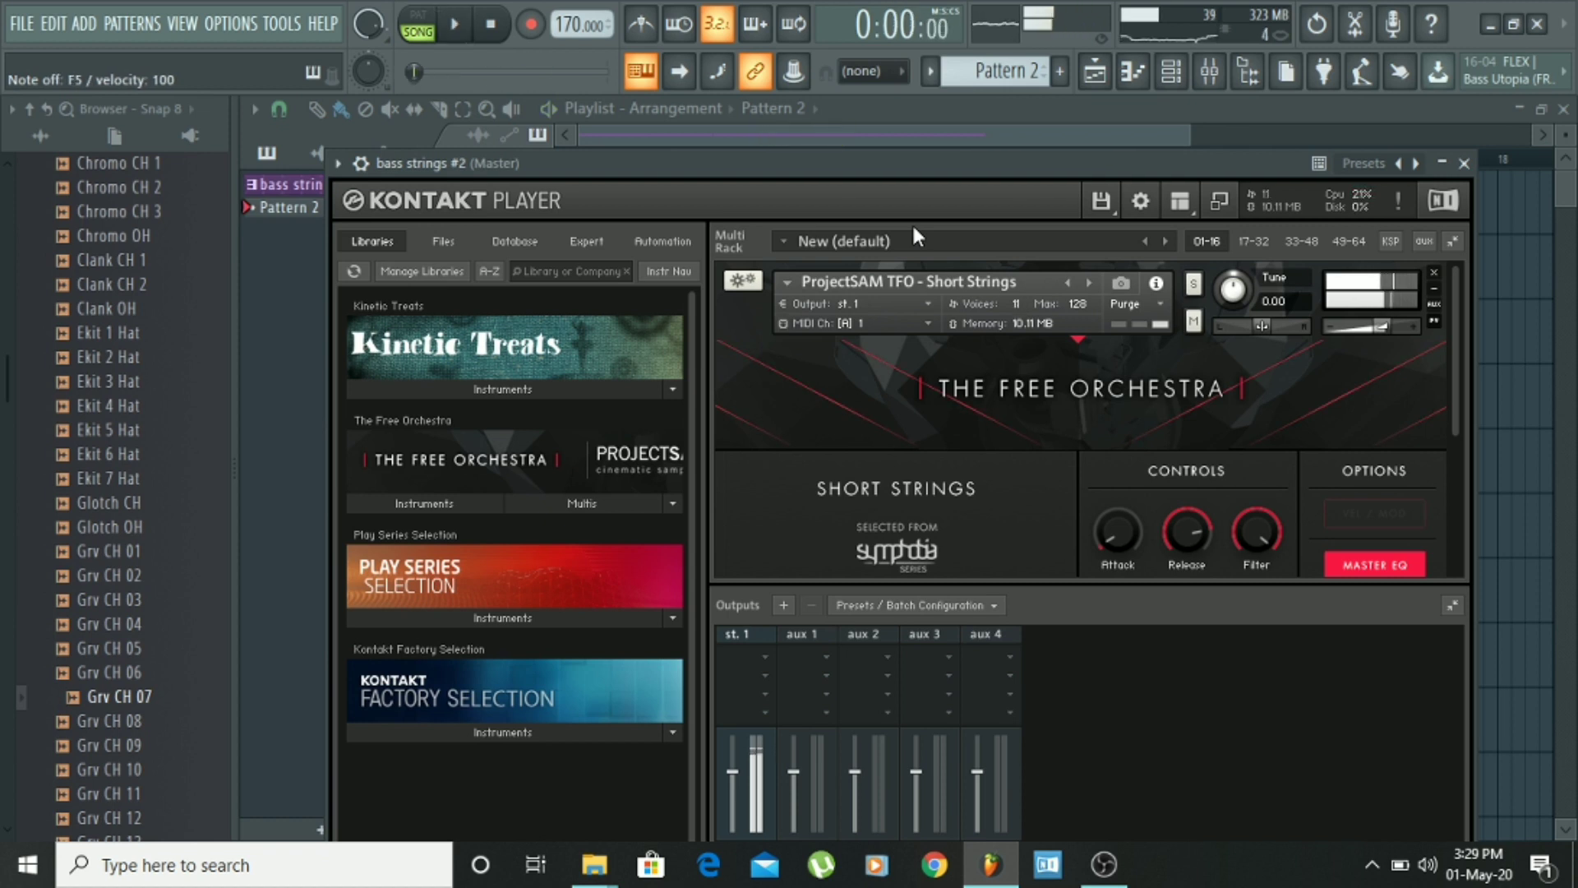
Step: Close the Kontakt Player window of the cloned bass strings channel
click(1176, 81)
click(1175, 79)
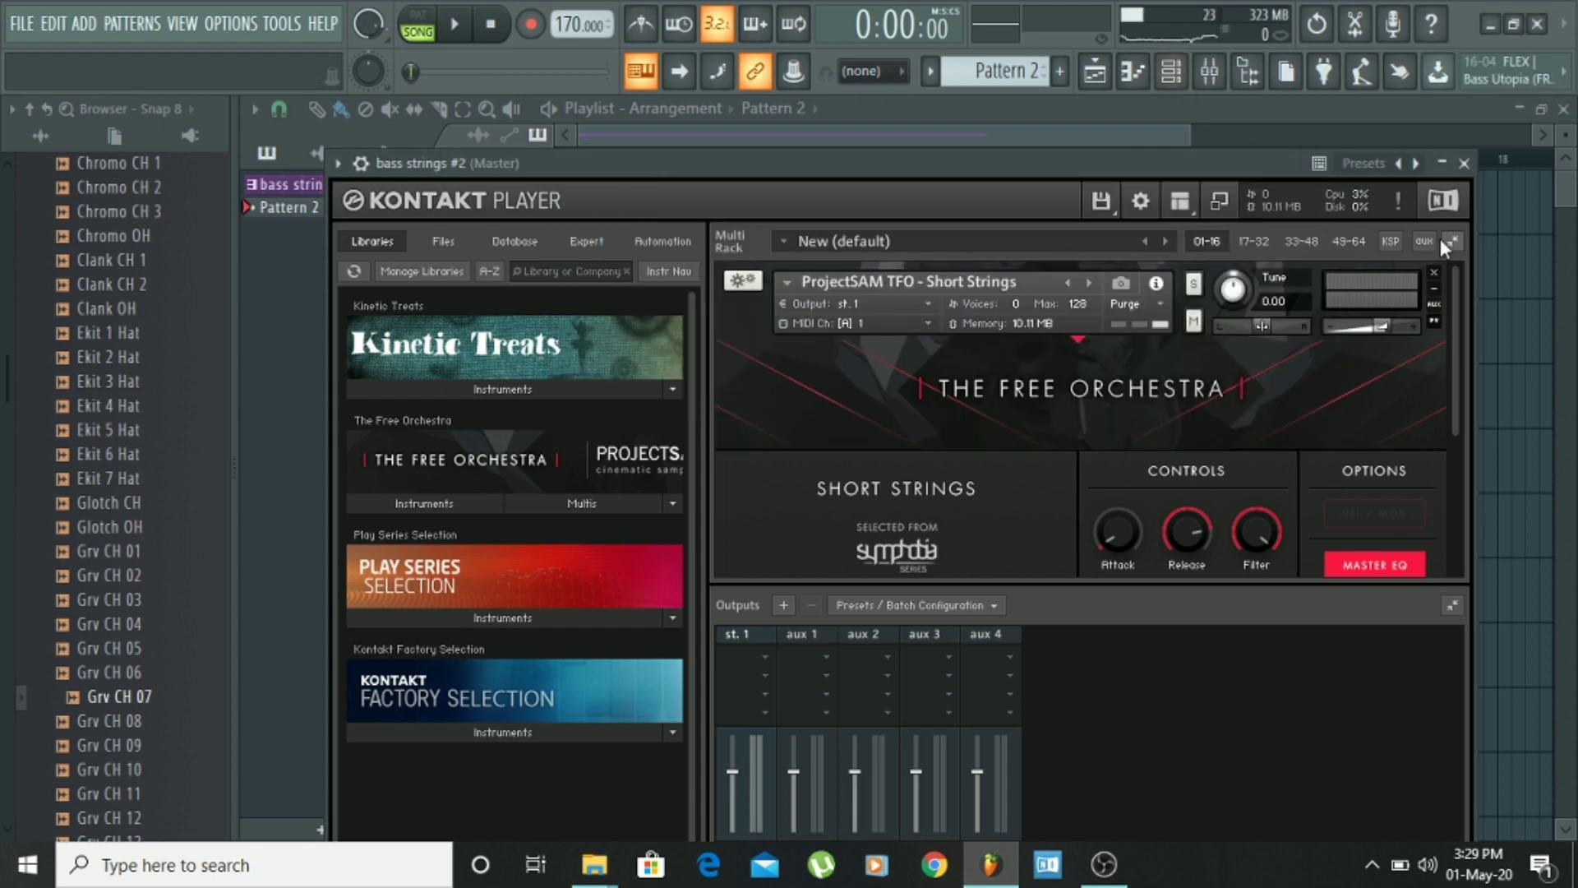
click(1464, 165)
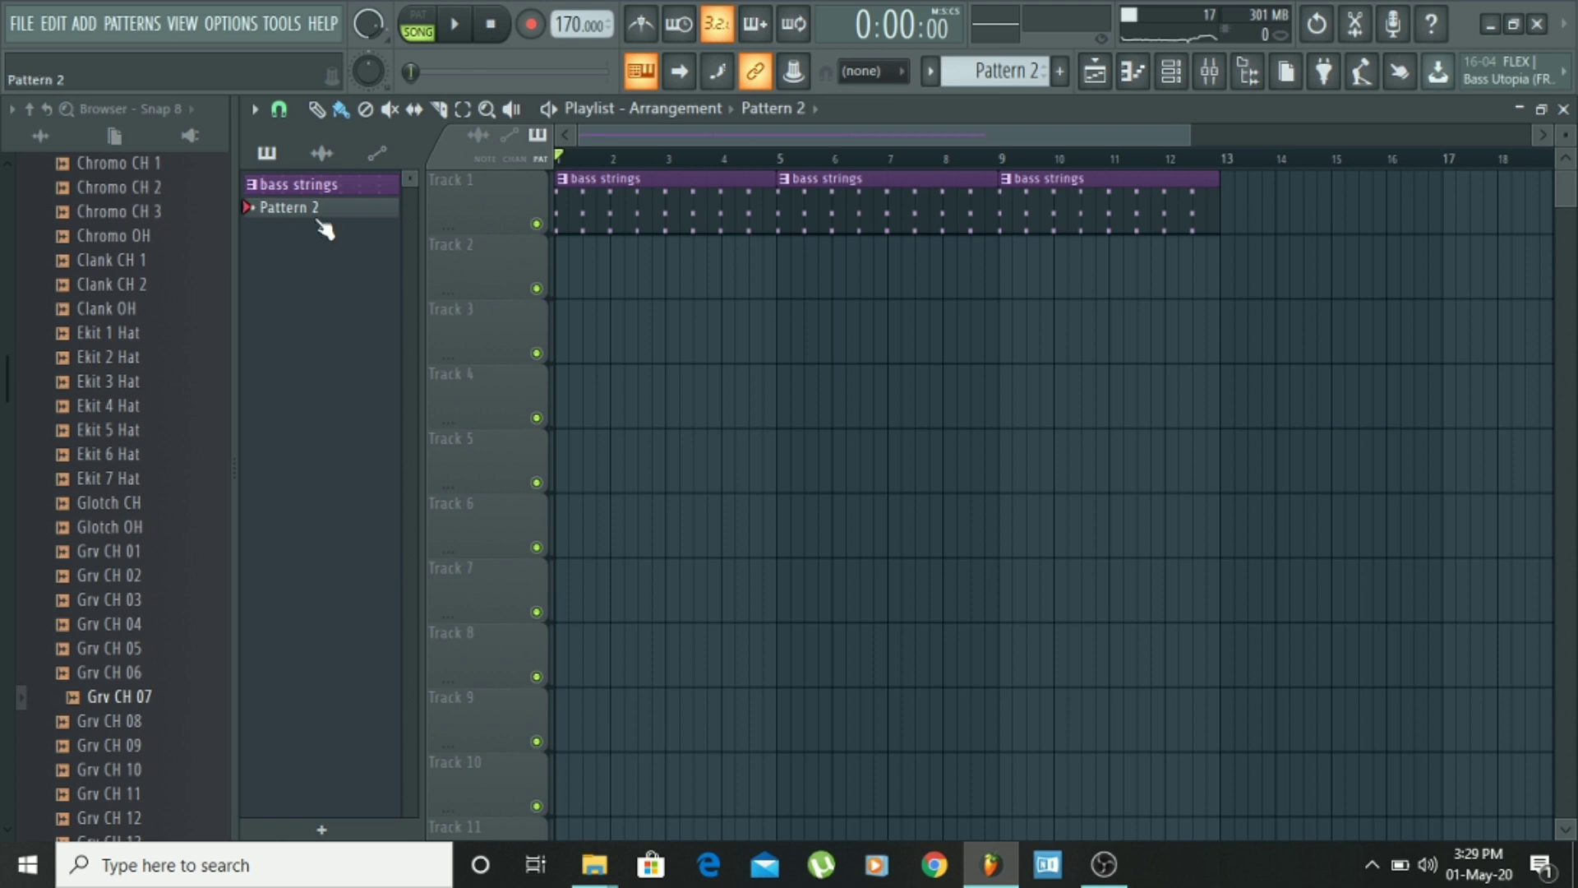
Step: Rename Pattern 2 as "biuild up score" and place a clip of it on Track 2 at bar 5
key(F2)
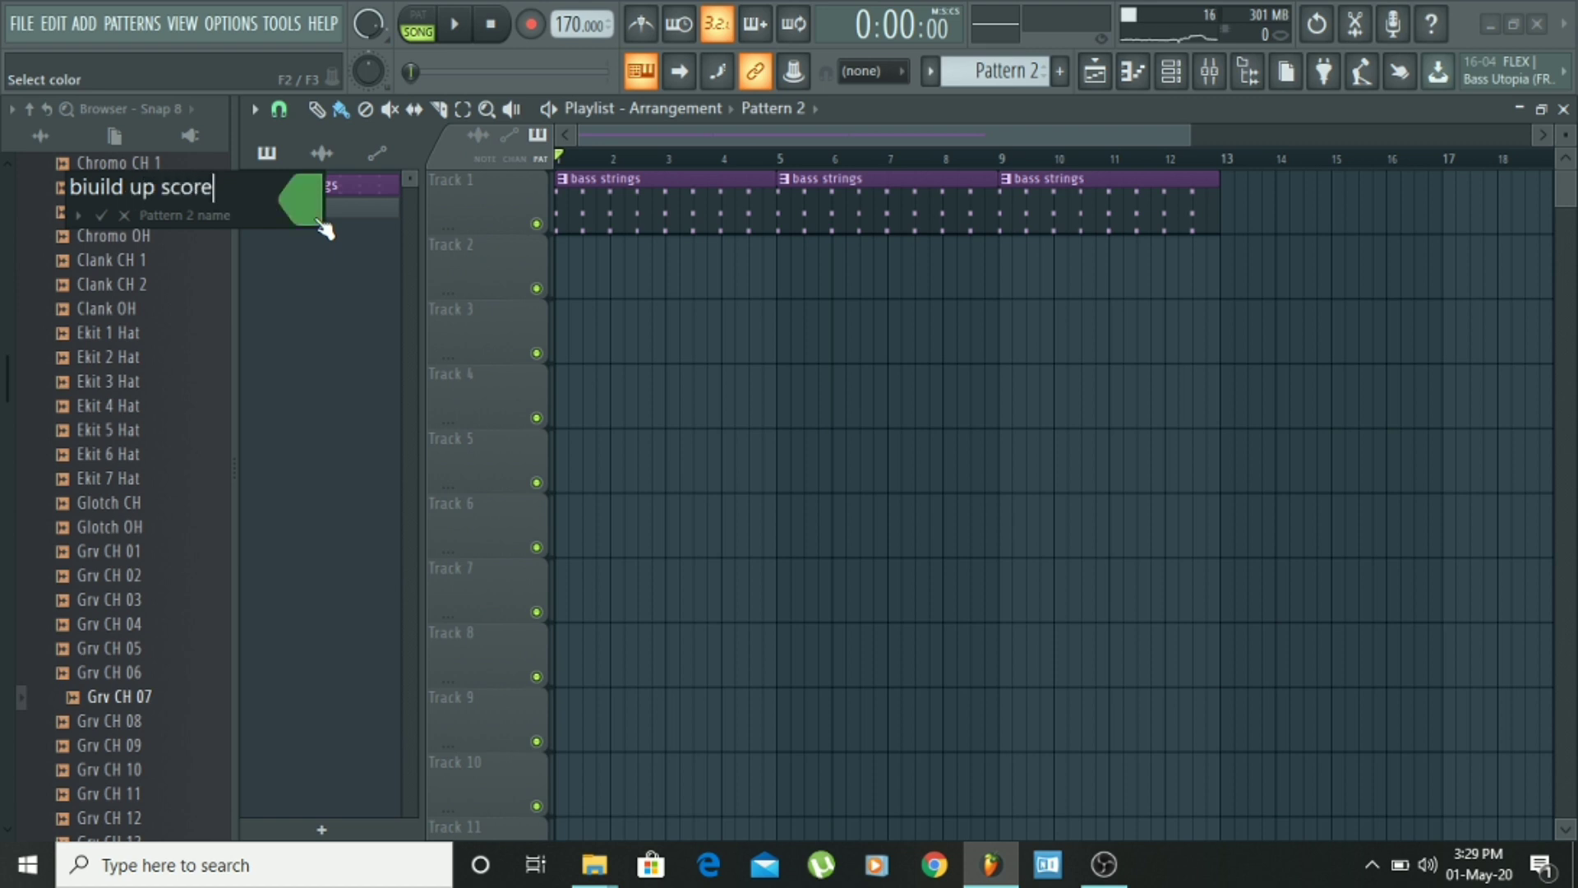
key(Return)
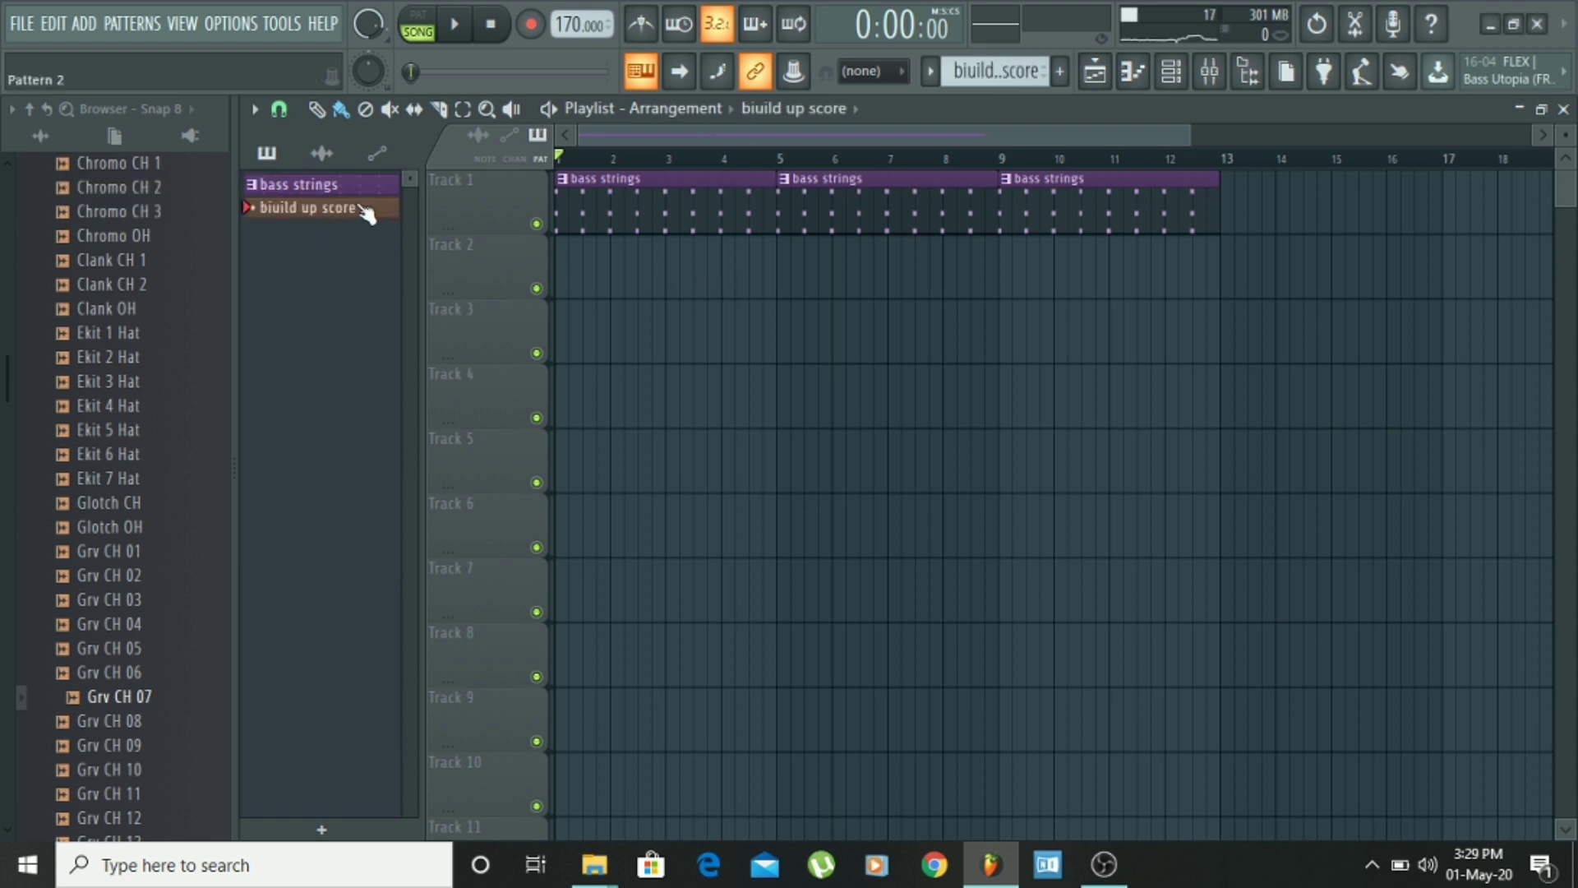
drag(366, 213, 797, 268)
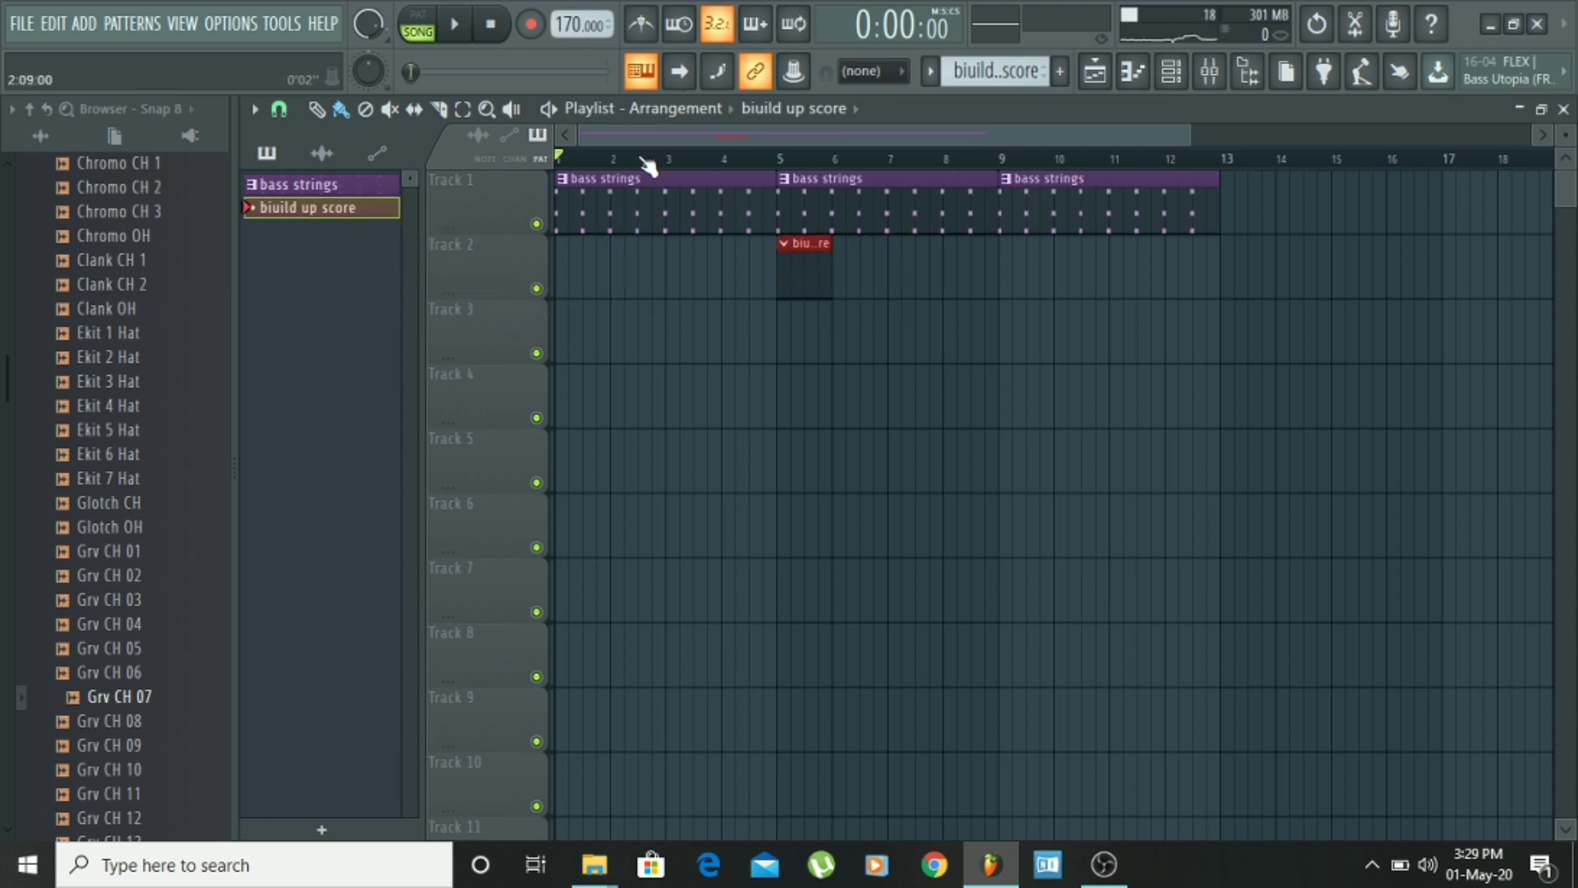
Step: Record a melody as notes and automation into the biuild up score pattern over bars 5 to 8, and switch recording off
click(538, 21)
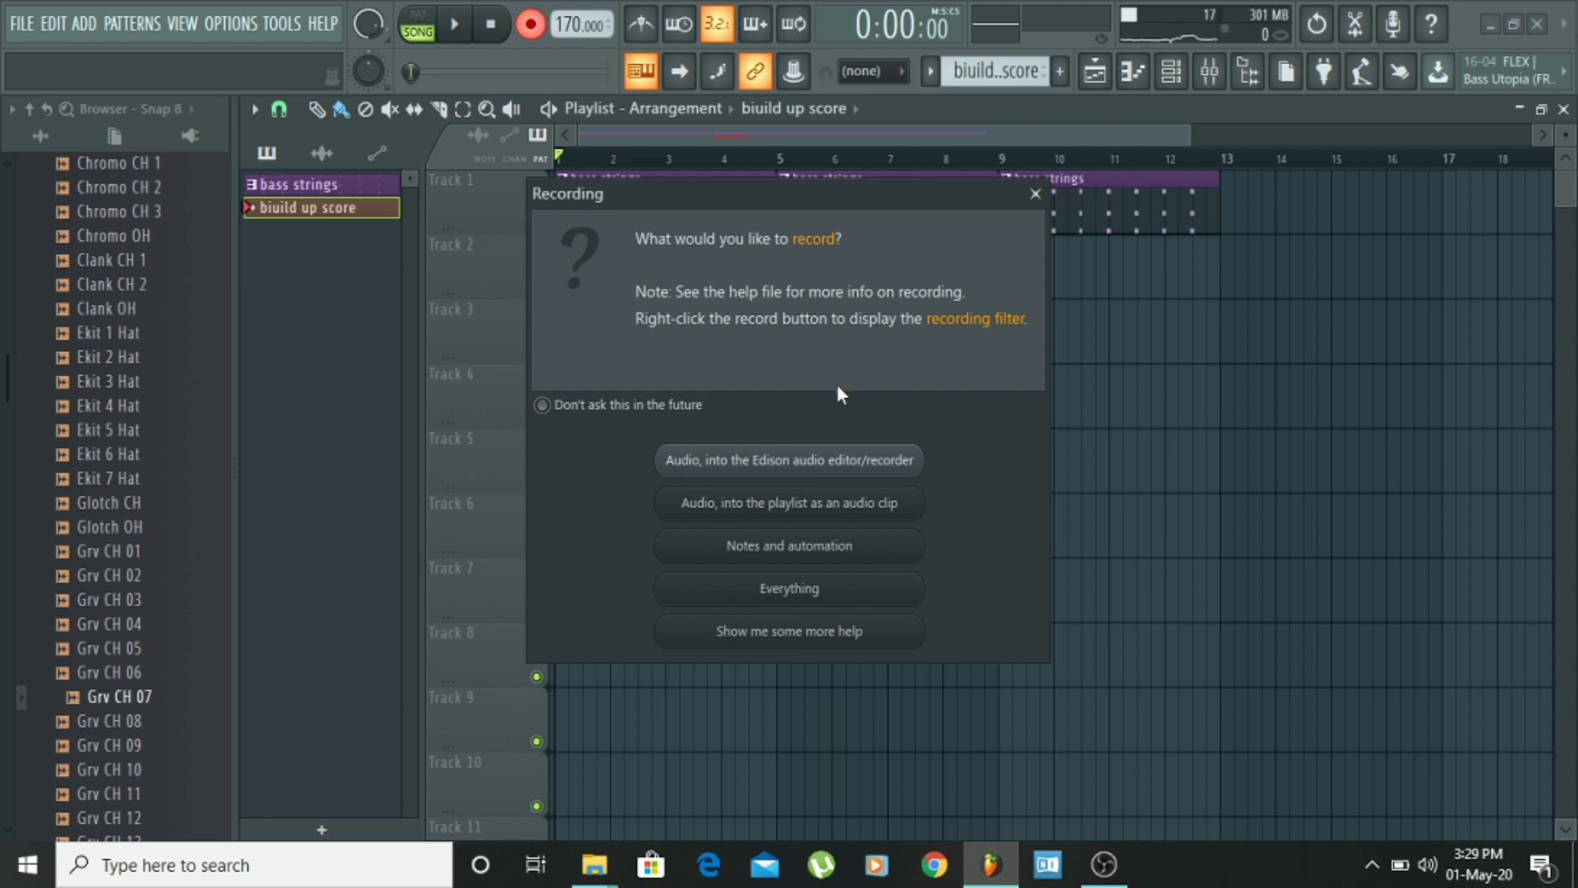
click(860, 546)
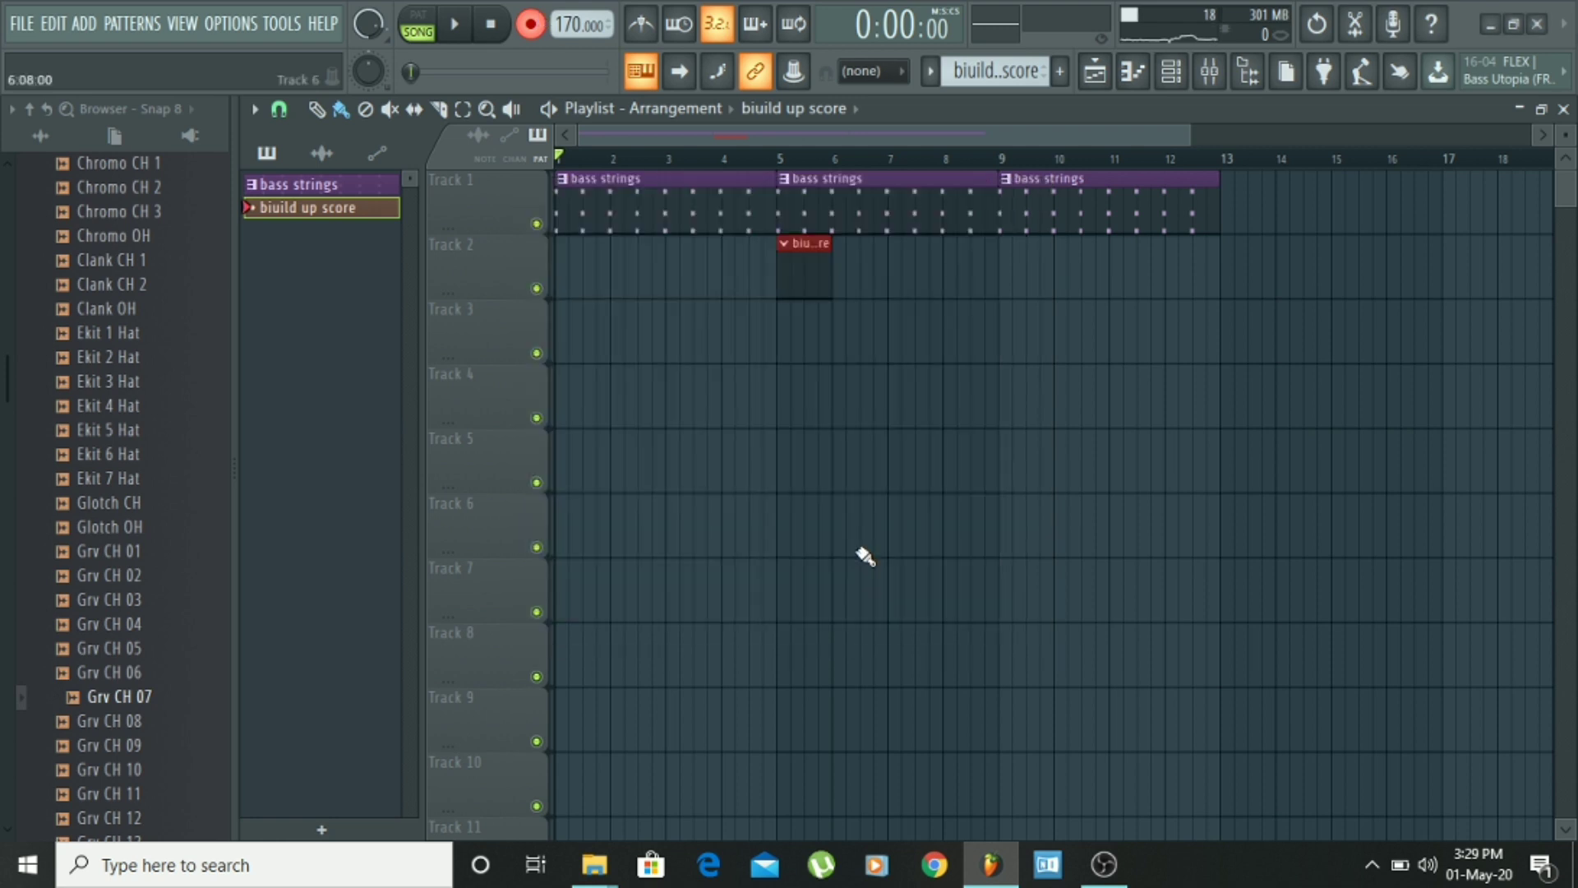
key(space)
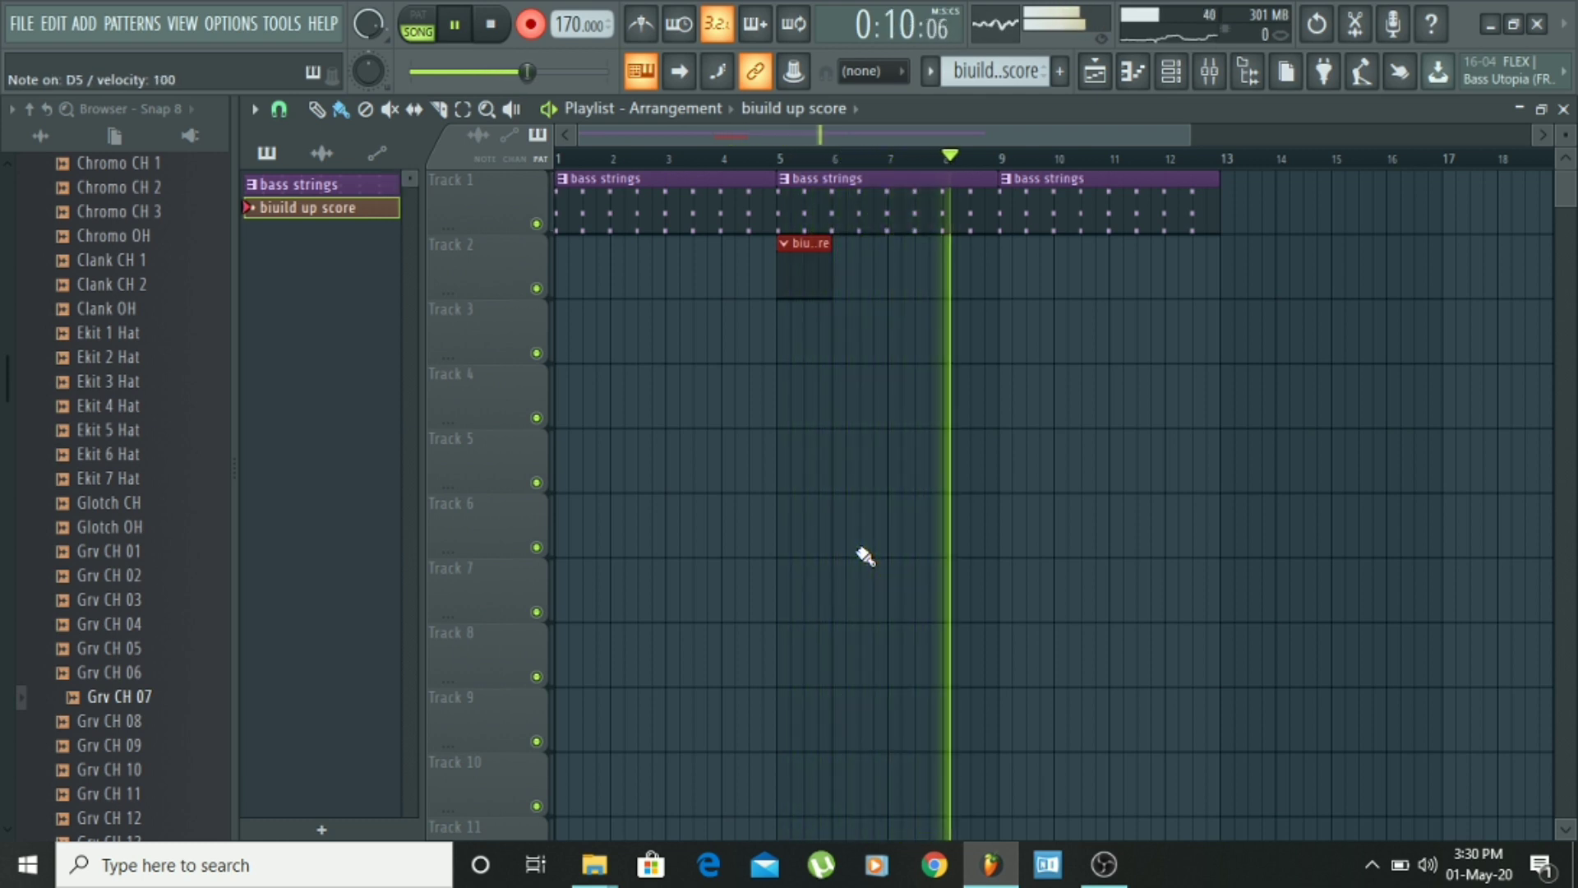
key(space)
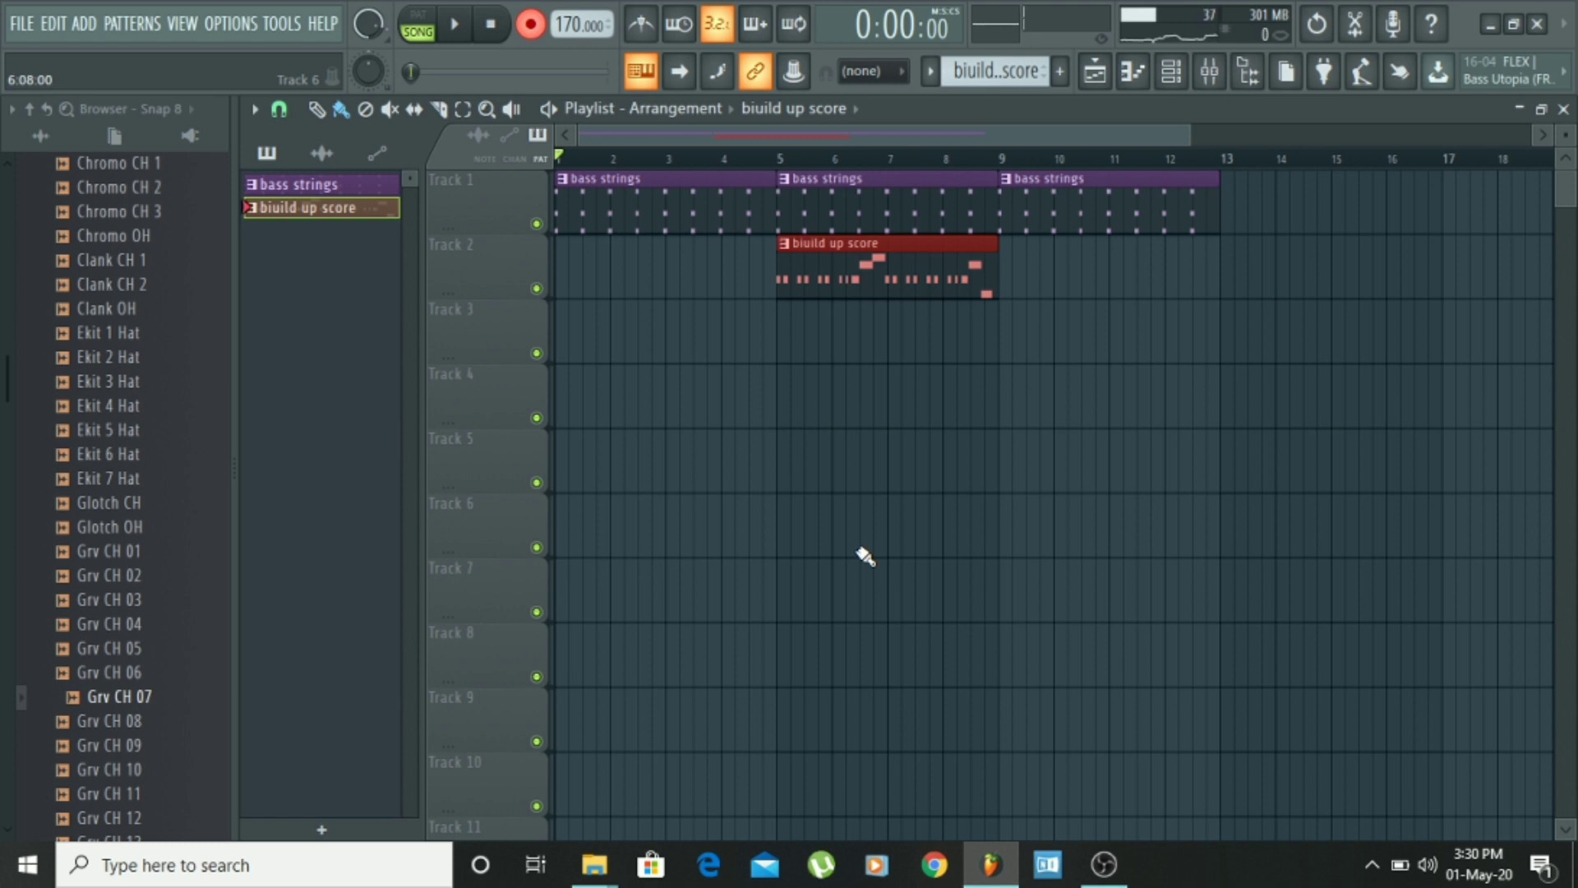
click(531, 23)
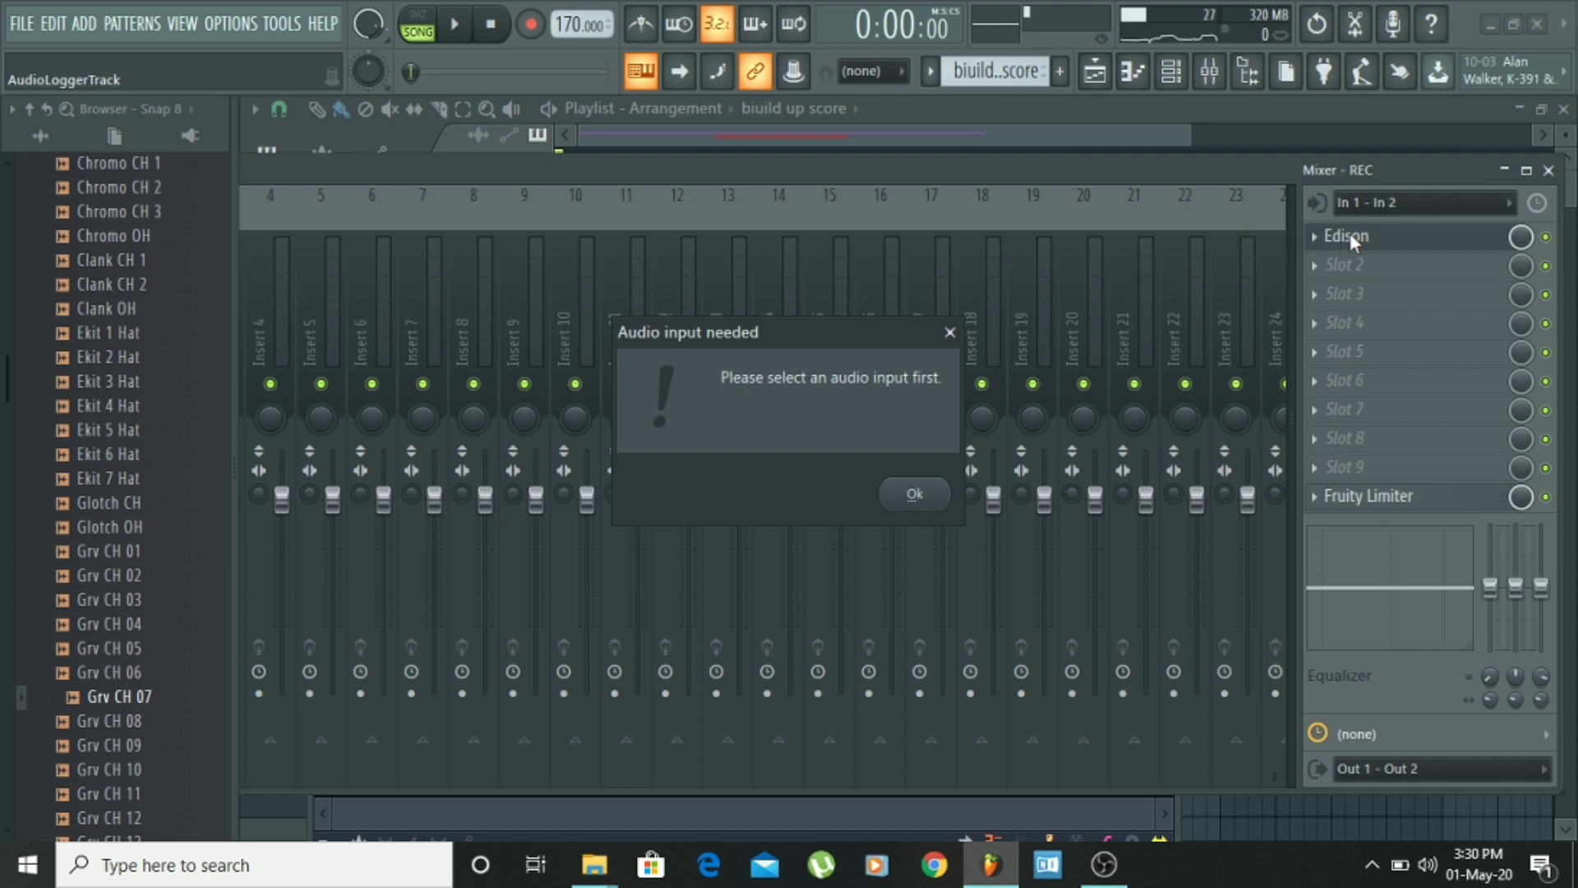
Step: Dismiss the audio input warning and set the REC mixer track's audio input to none
click(929, 493)
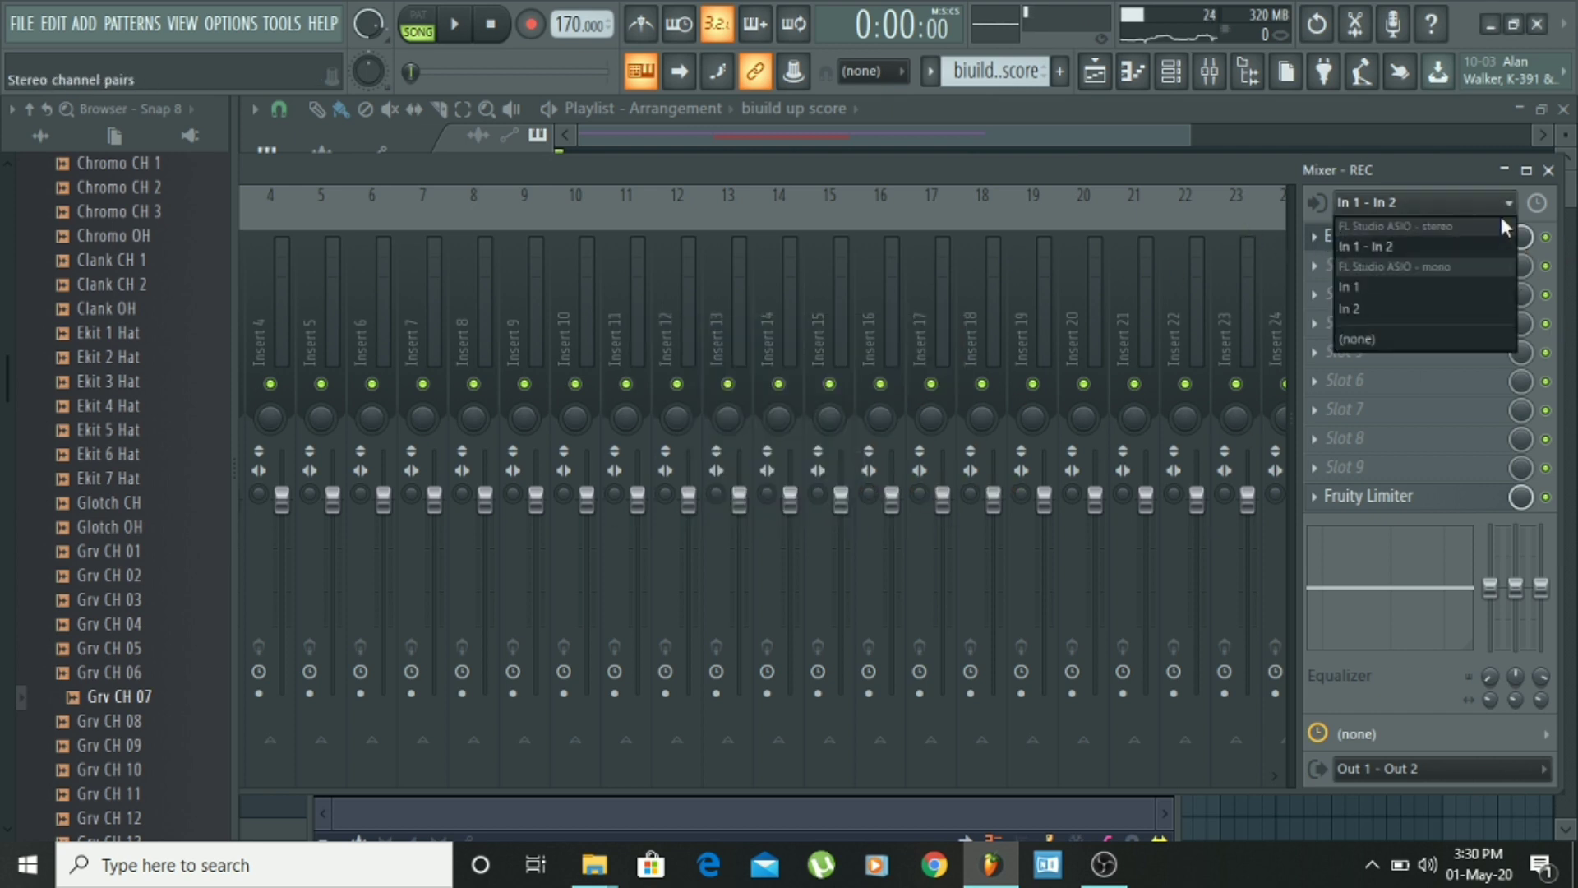
click(1493, 339)
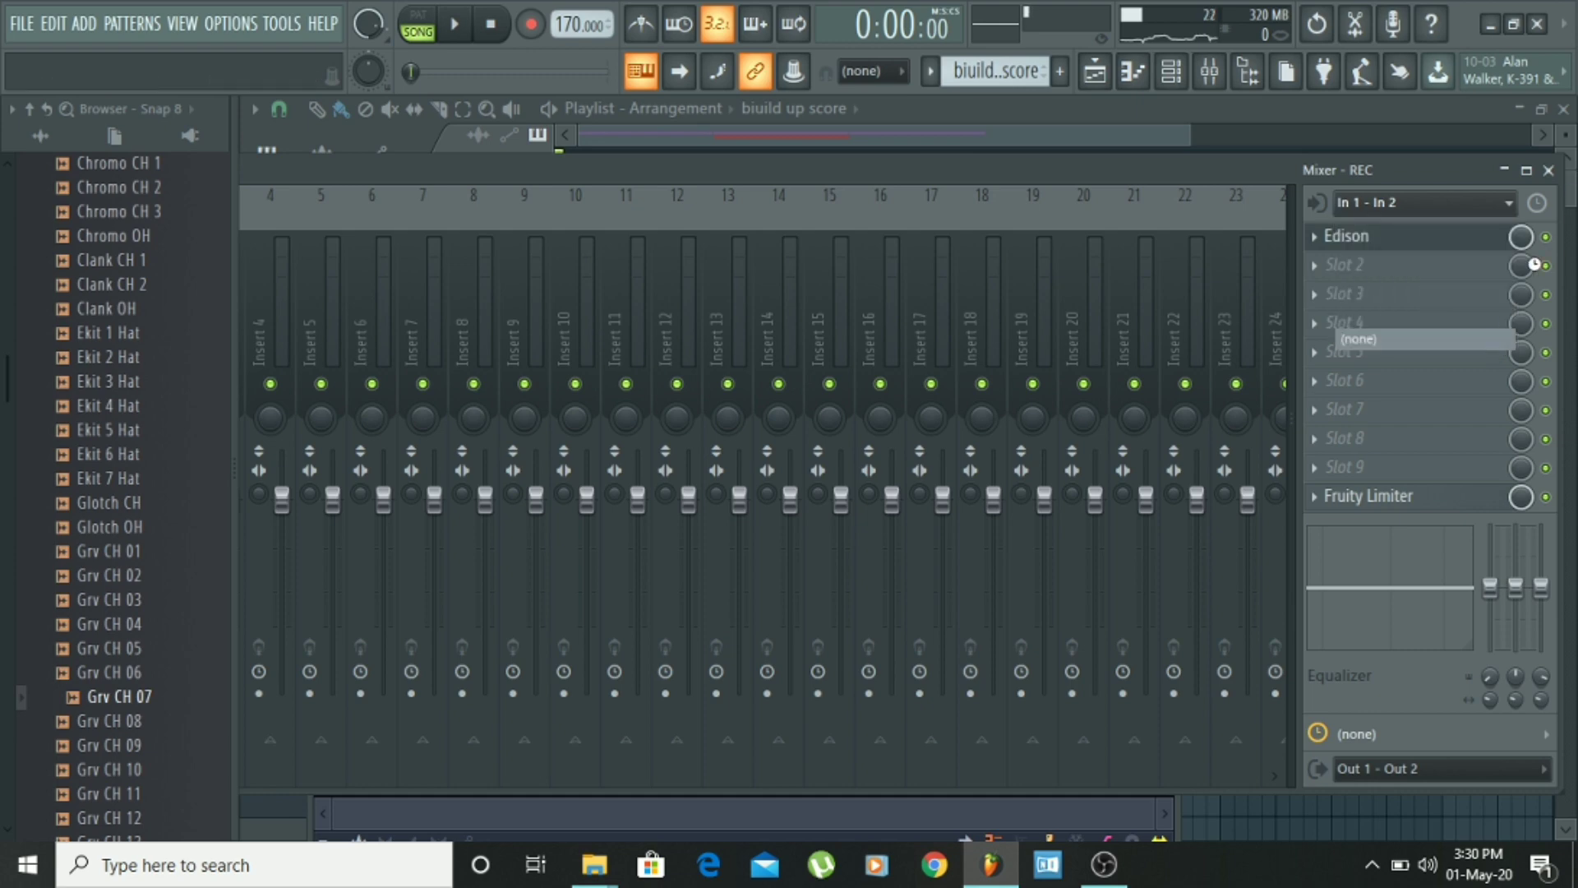
Step: Play back the arrangement with the recorded biuild up score clip, closing the mixer and Edison windows
key(space)
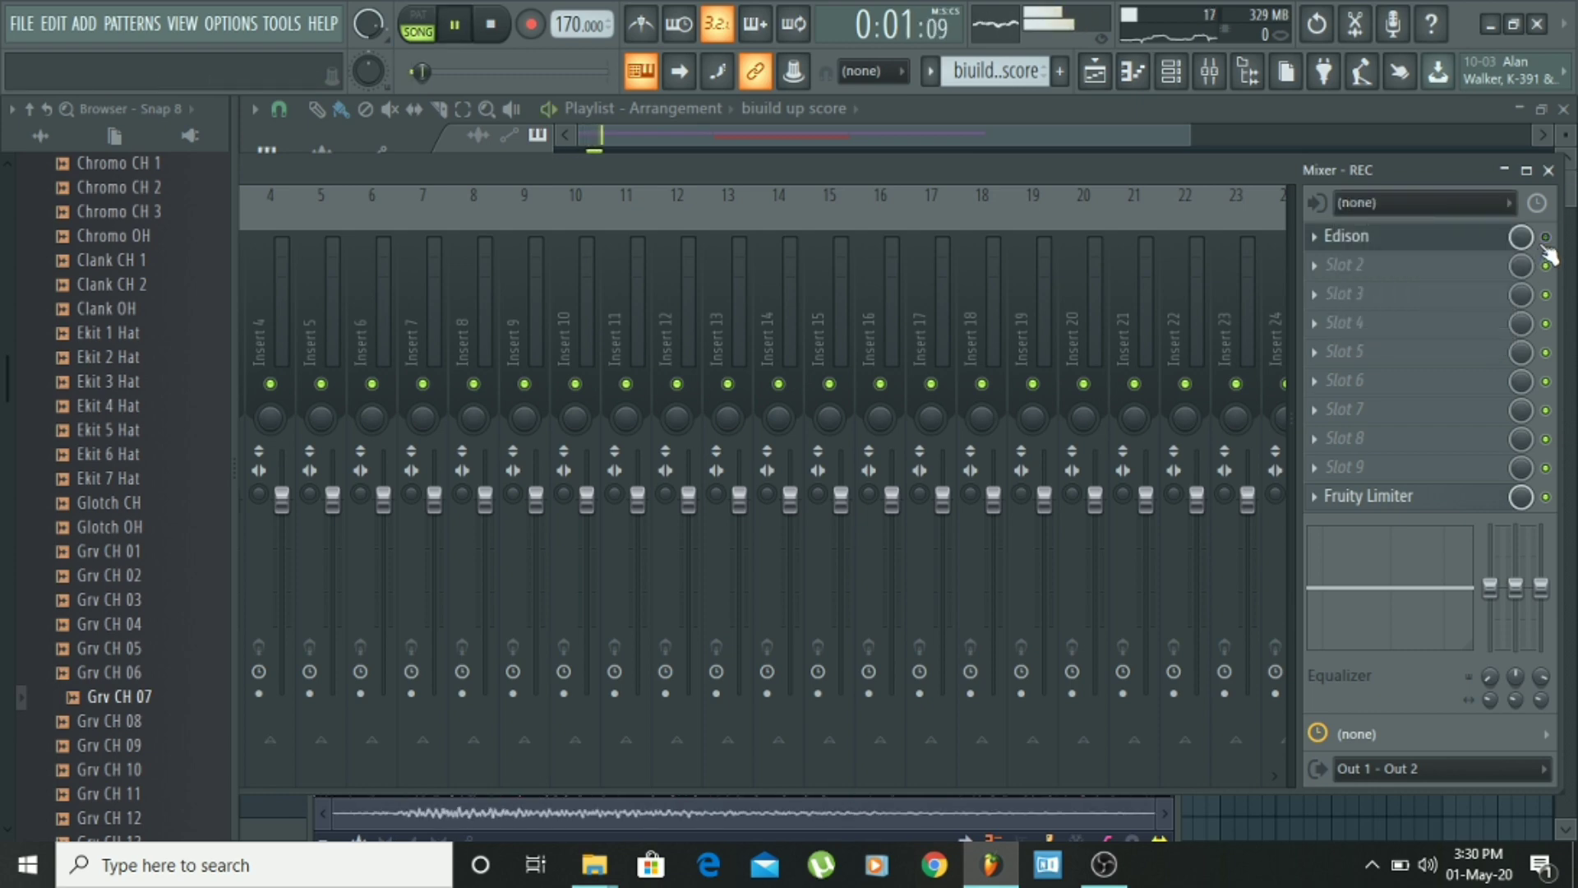
click(1548, 170)
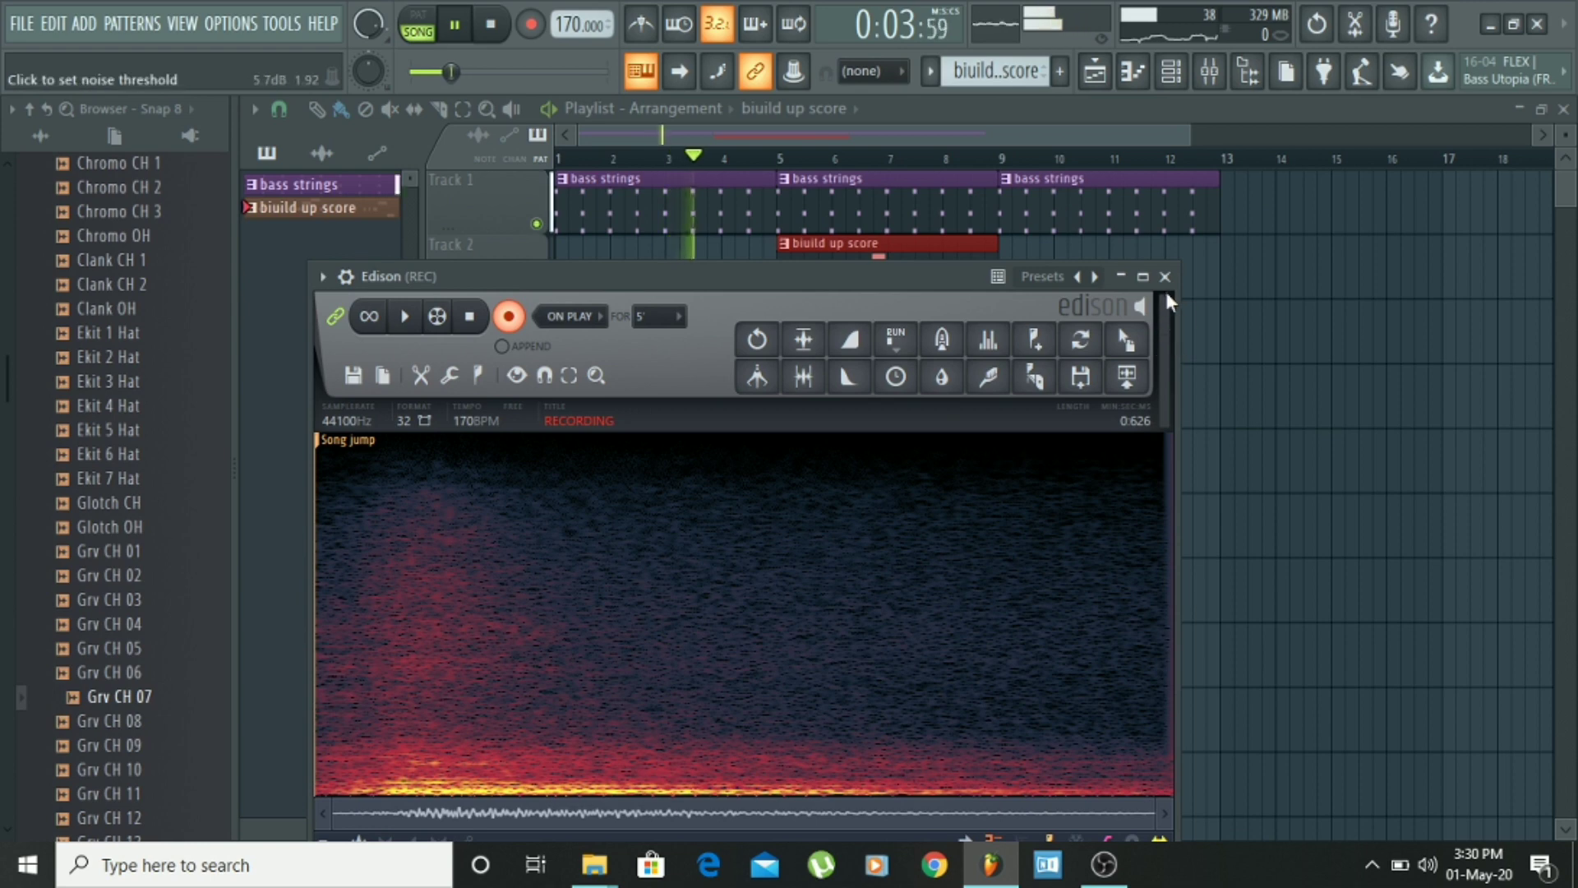
drag(1164, 287, 1164, 270)
click(1164, 258)
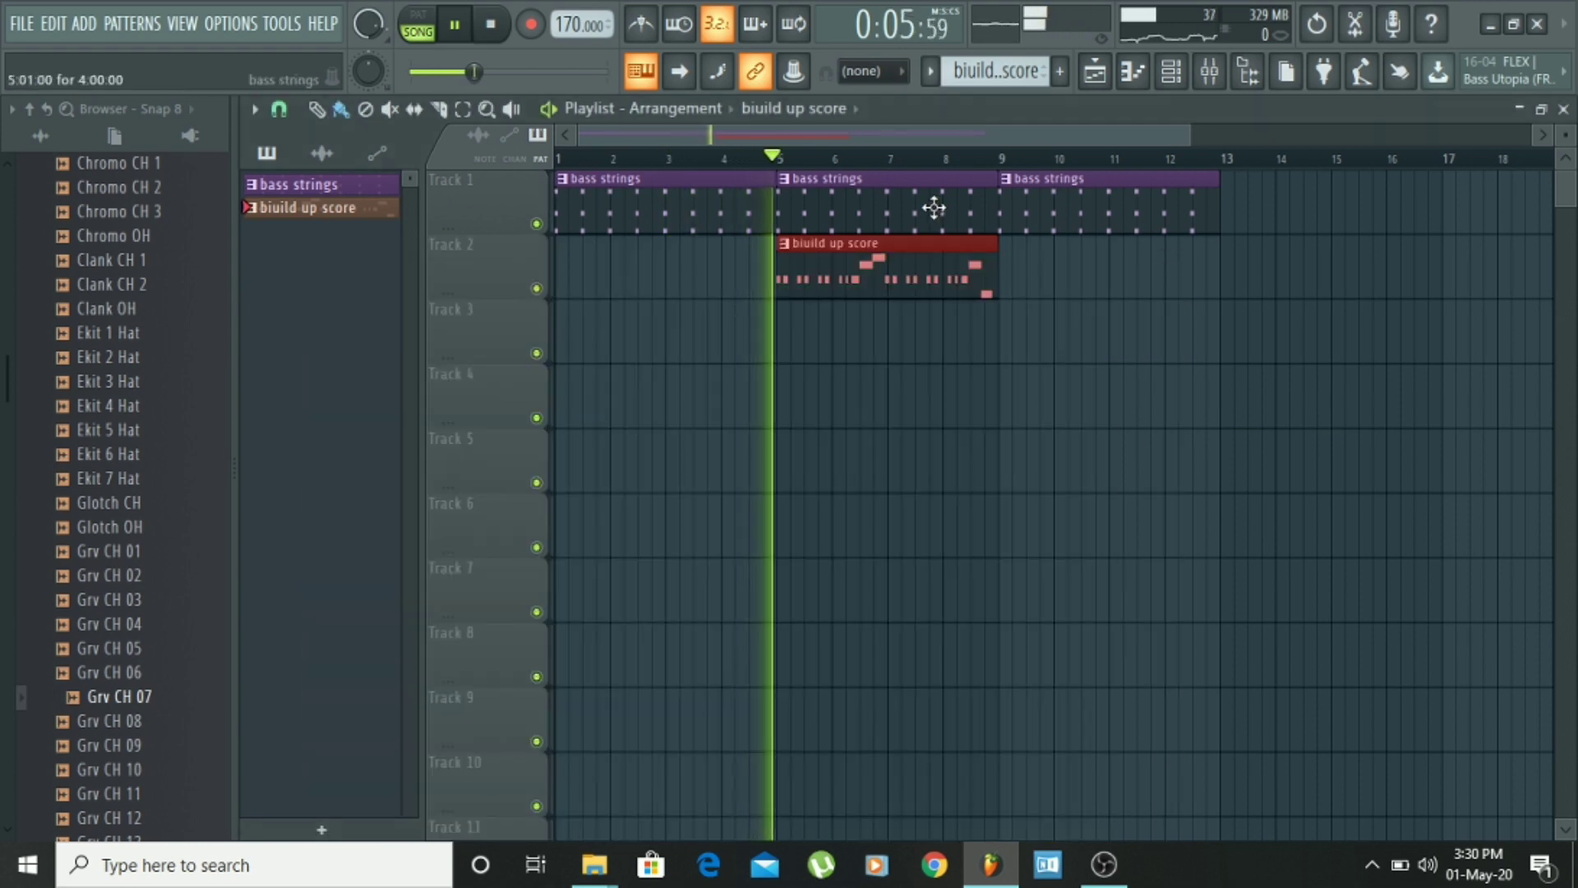
scroll(910, 162, down, 2)
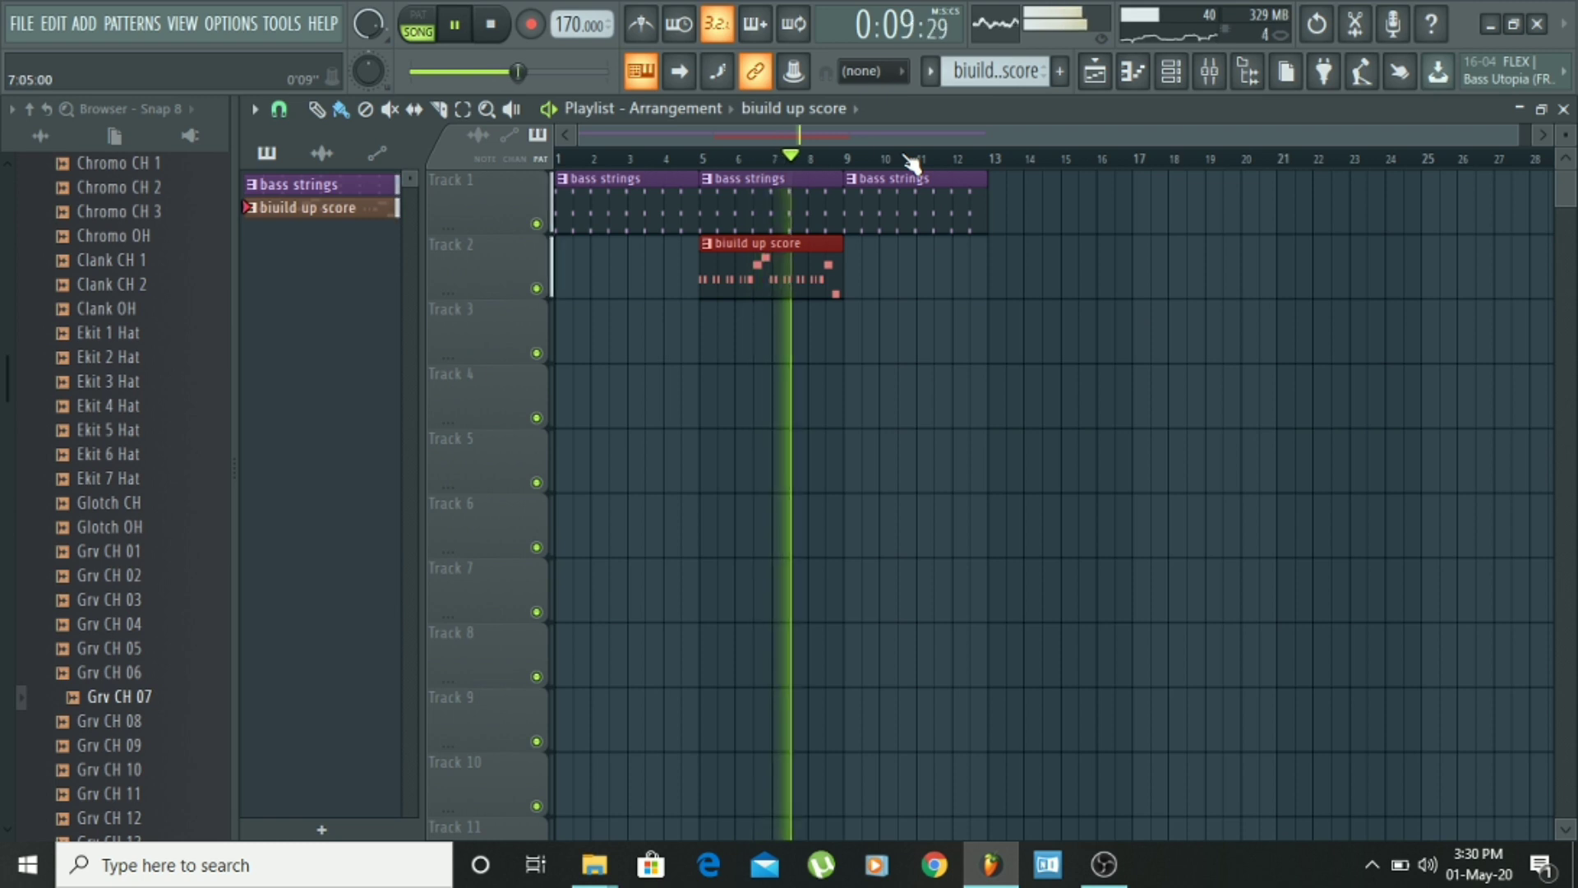
key(space)
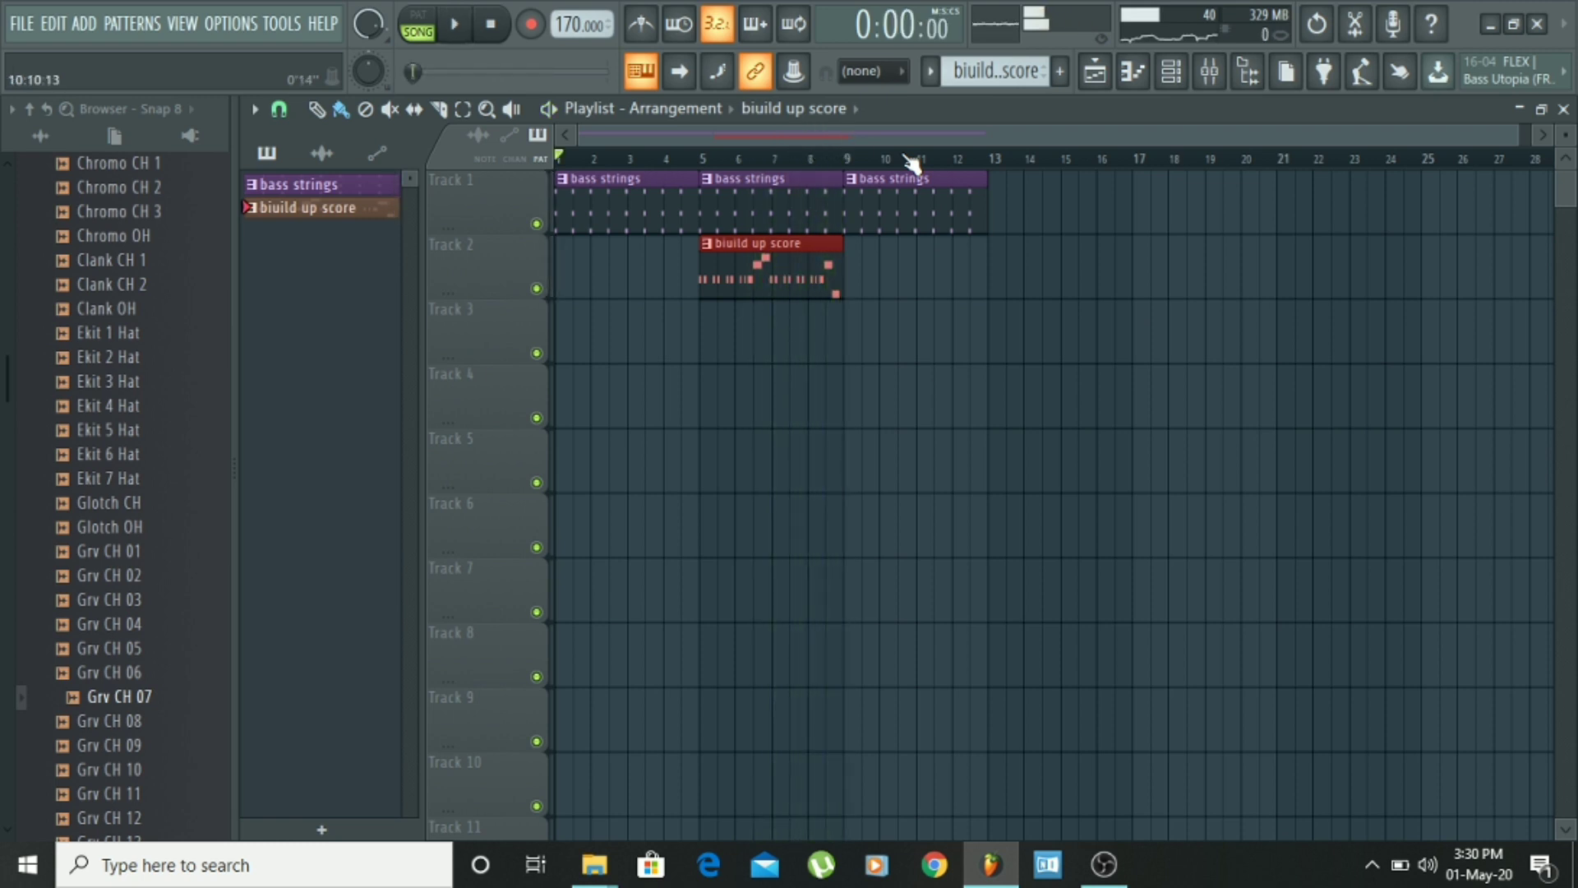
Step: Add biuild up score clips on Track 2 at bars 9 and 13, and a bass strings clip on Track 1 at bar 13
mouse_move(860, 281)
mouse_down()
mouse_move(863, 264)
mouse_move(1000, 271)
mouse_up()
click(959, 219)
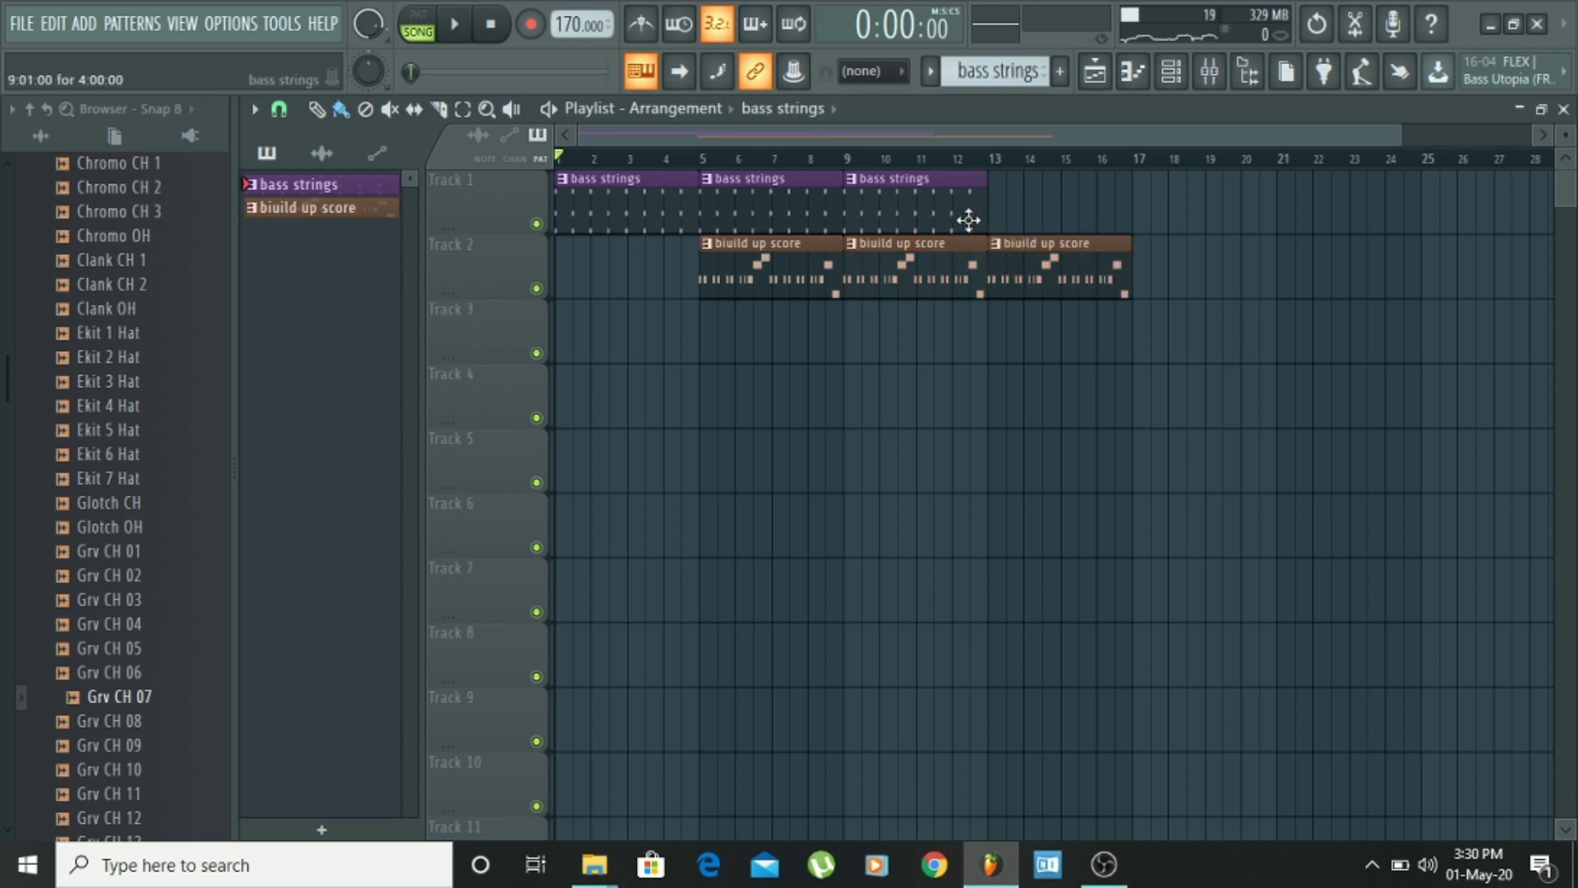
click(992, 207)
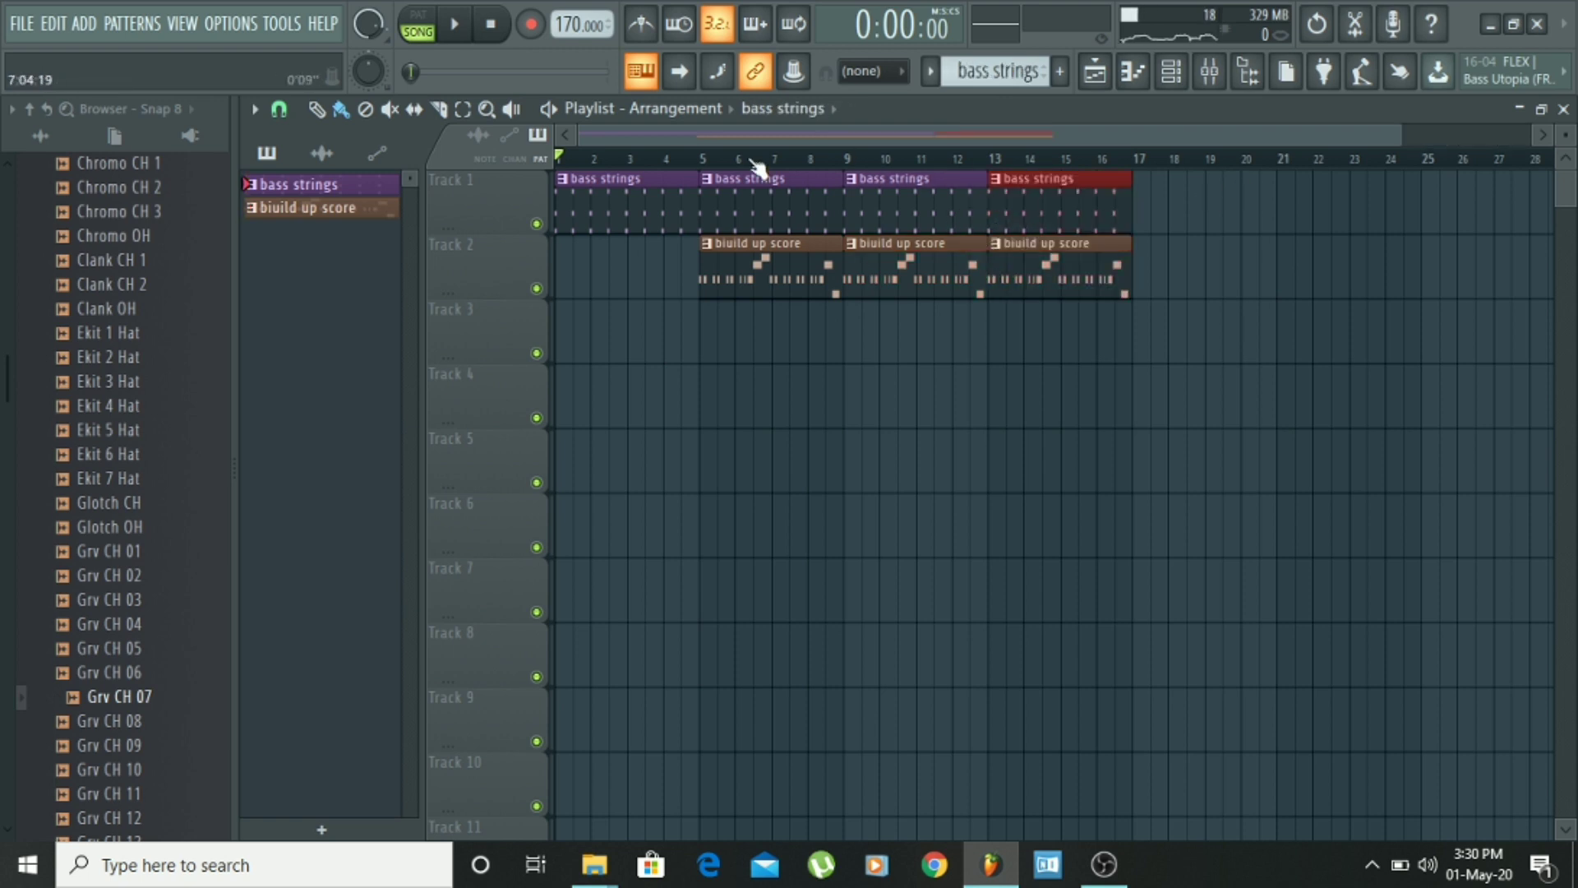
Step: Play back the extended arrangement of bass strings and biuild up score clips from bar 1
key(space)
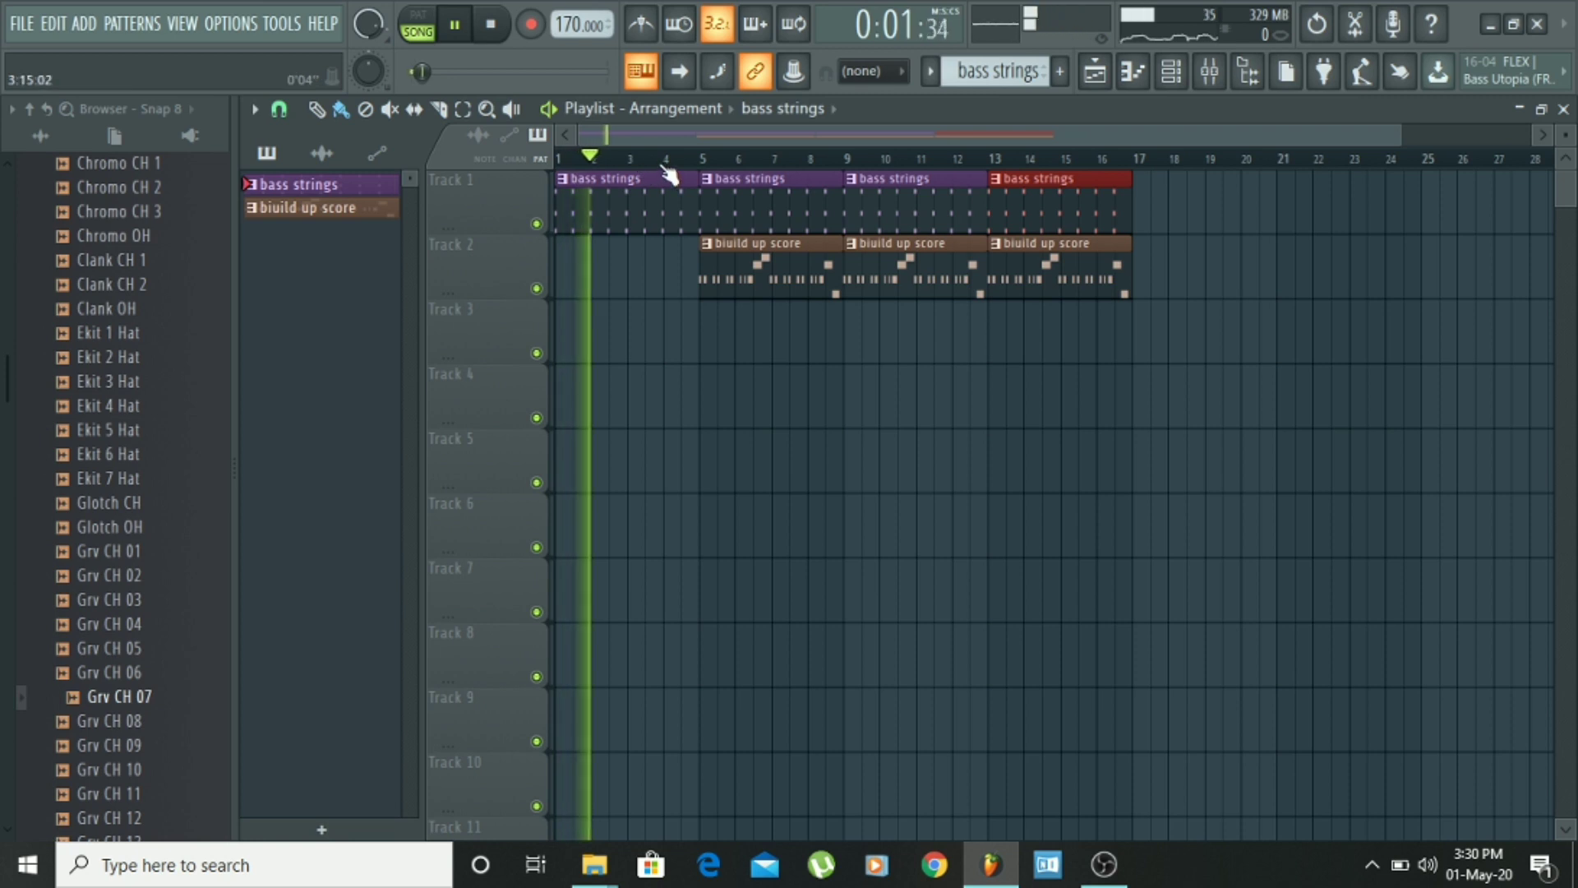
scroll(669, 174, down, 1)
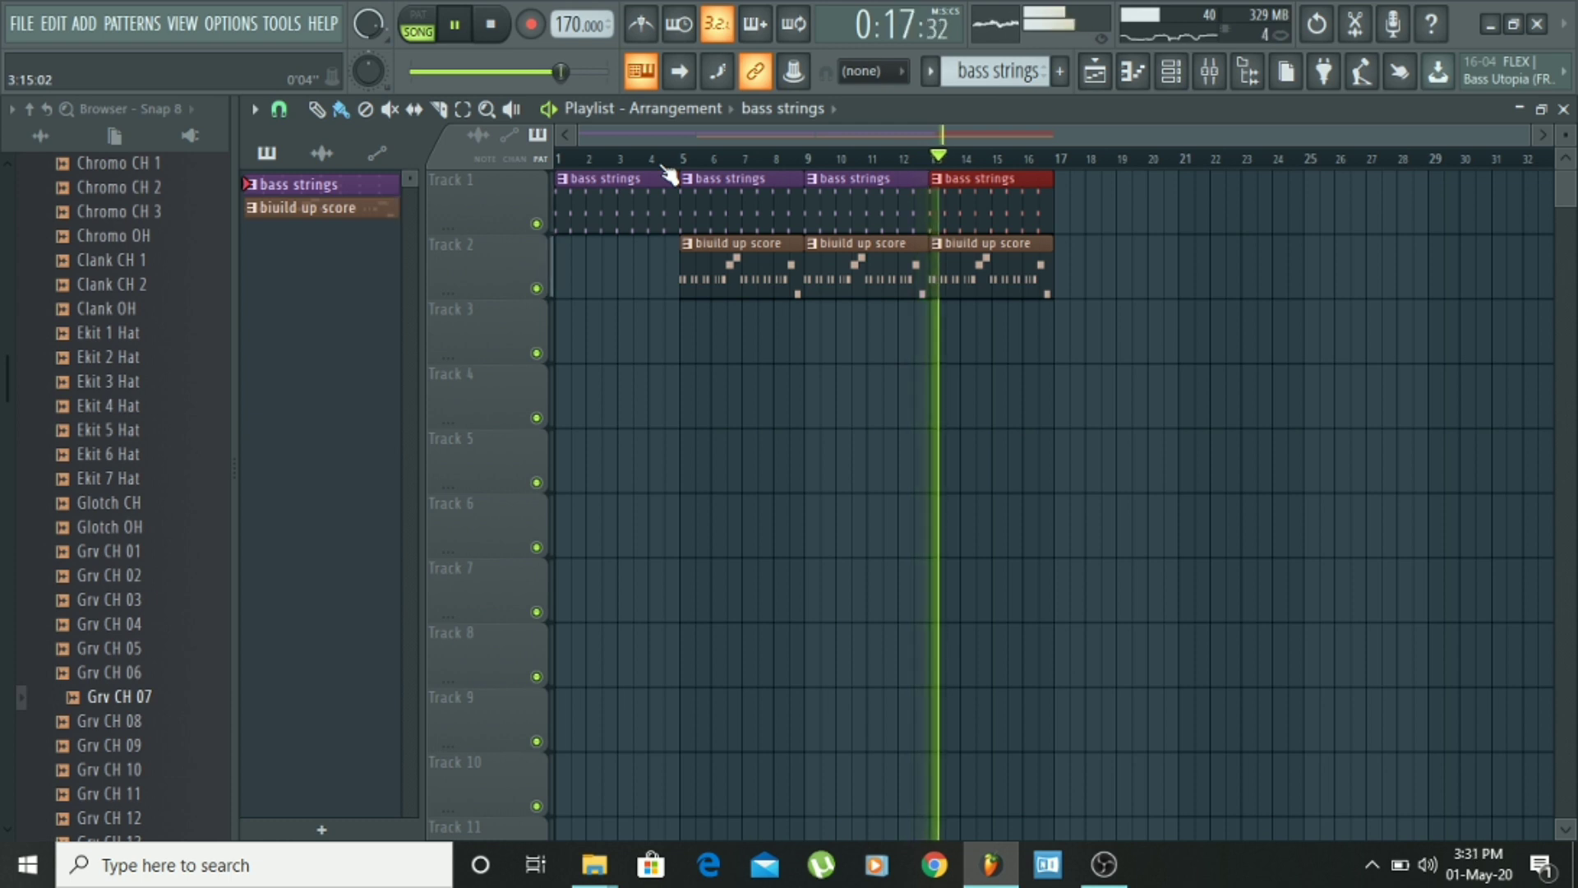
key(space)
scroll(770, 161, up, 4)
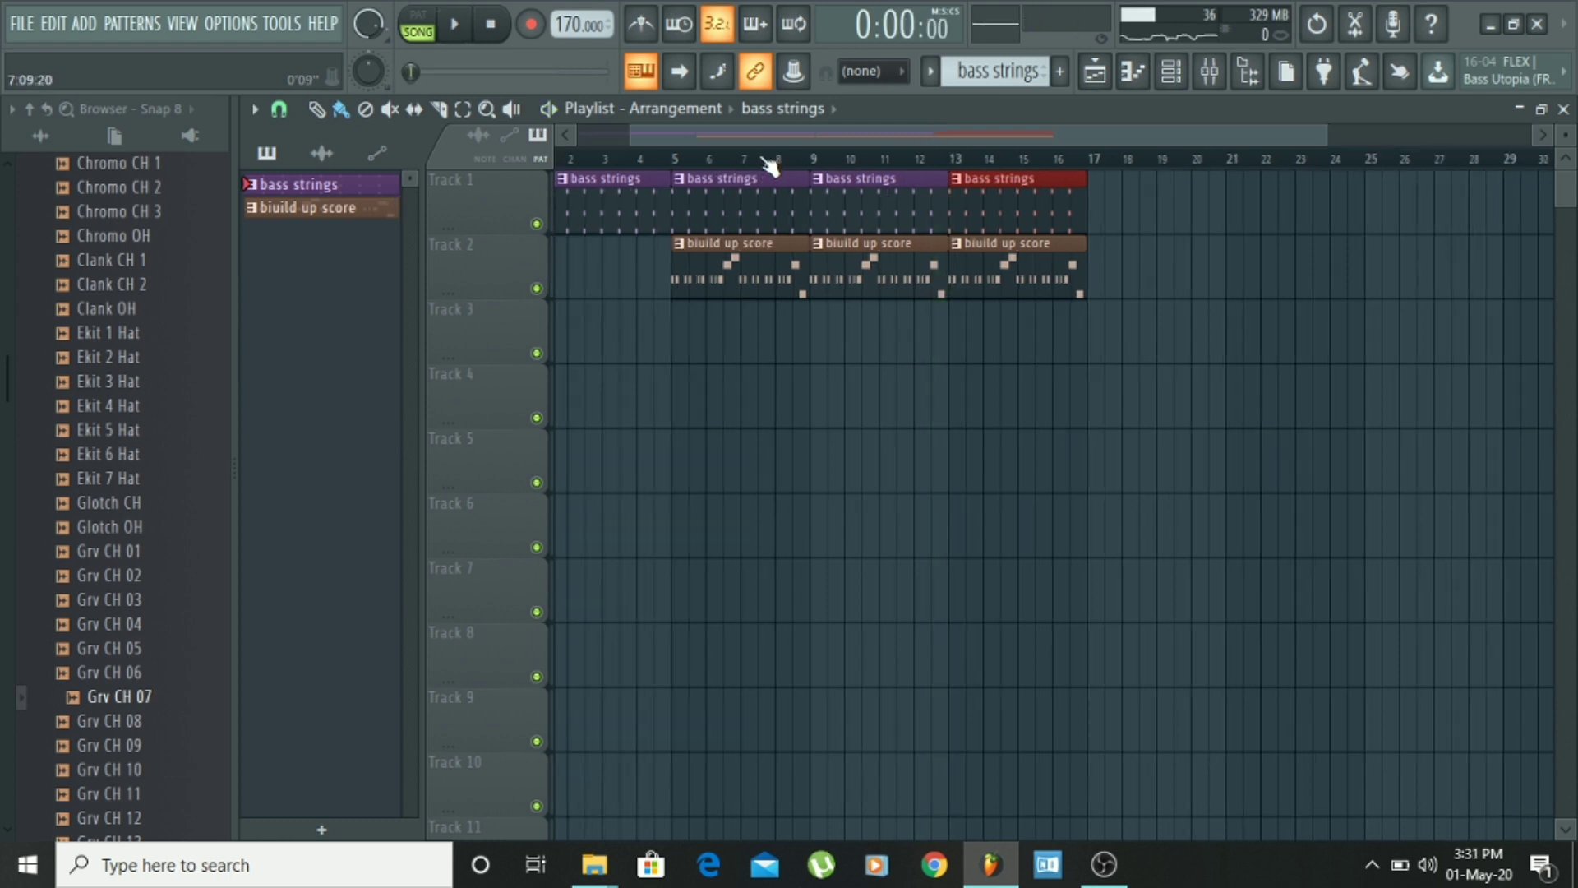
Step: Create a new pattern and clone the bass strings #2 channel in the channel rack
drag(821, 136, 663, 132)
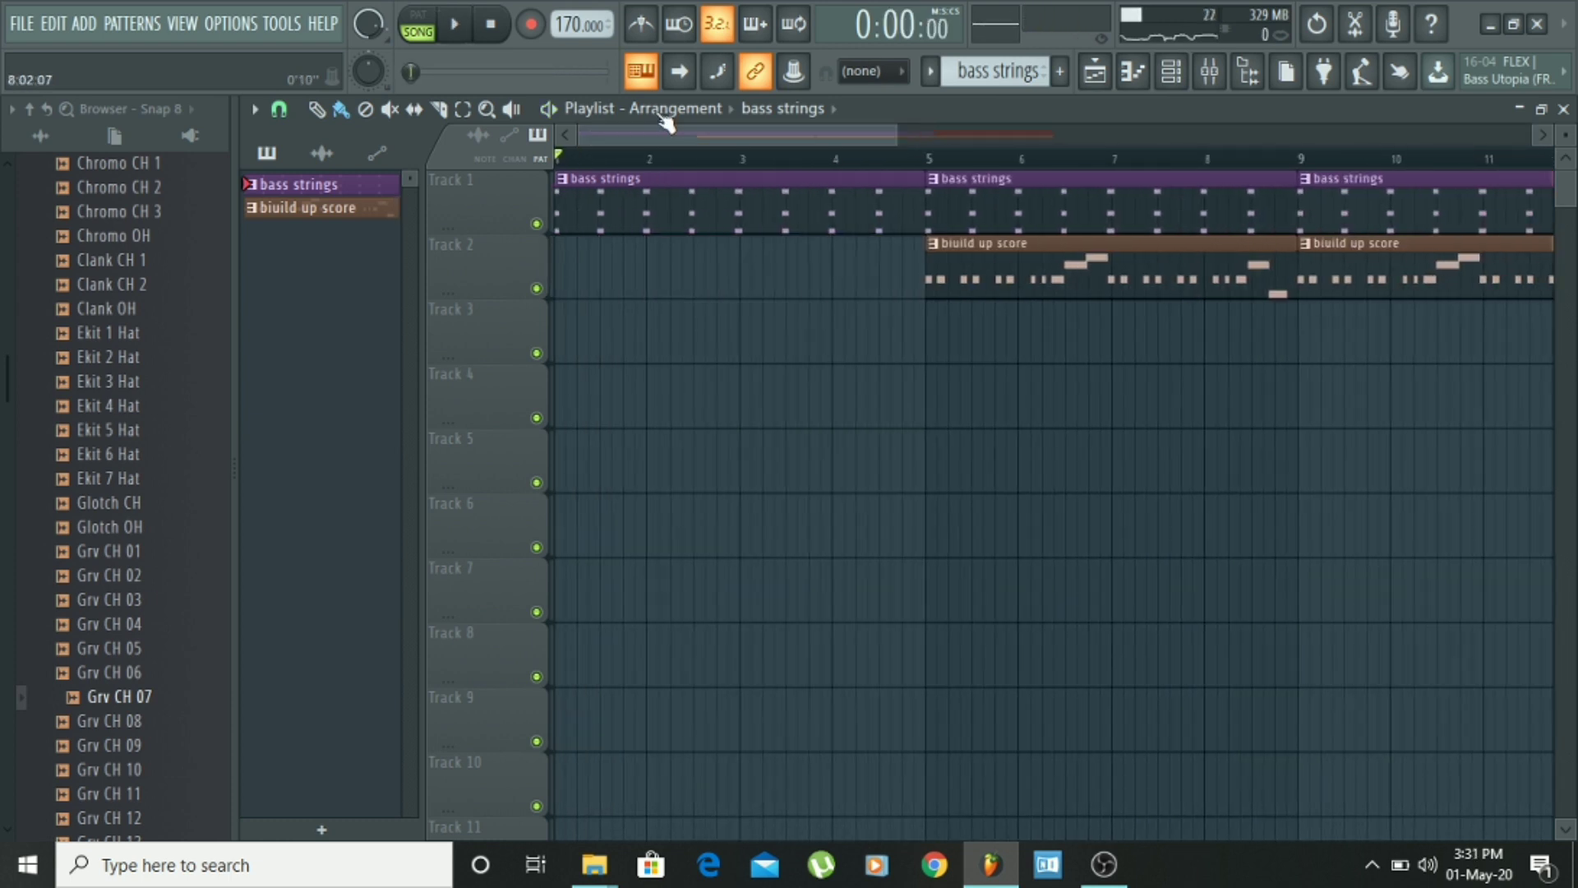
click(1061, 72)
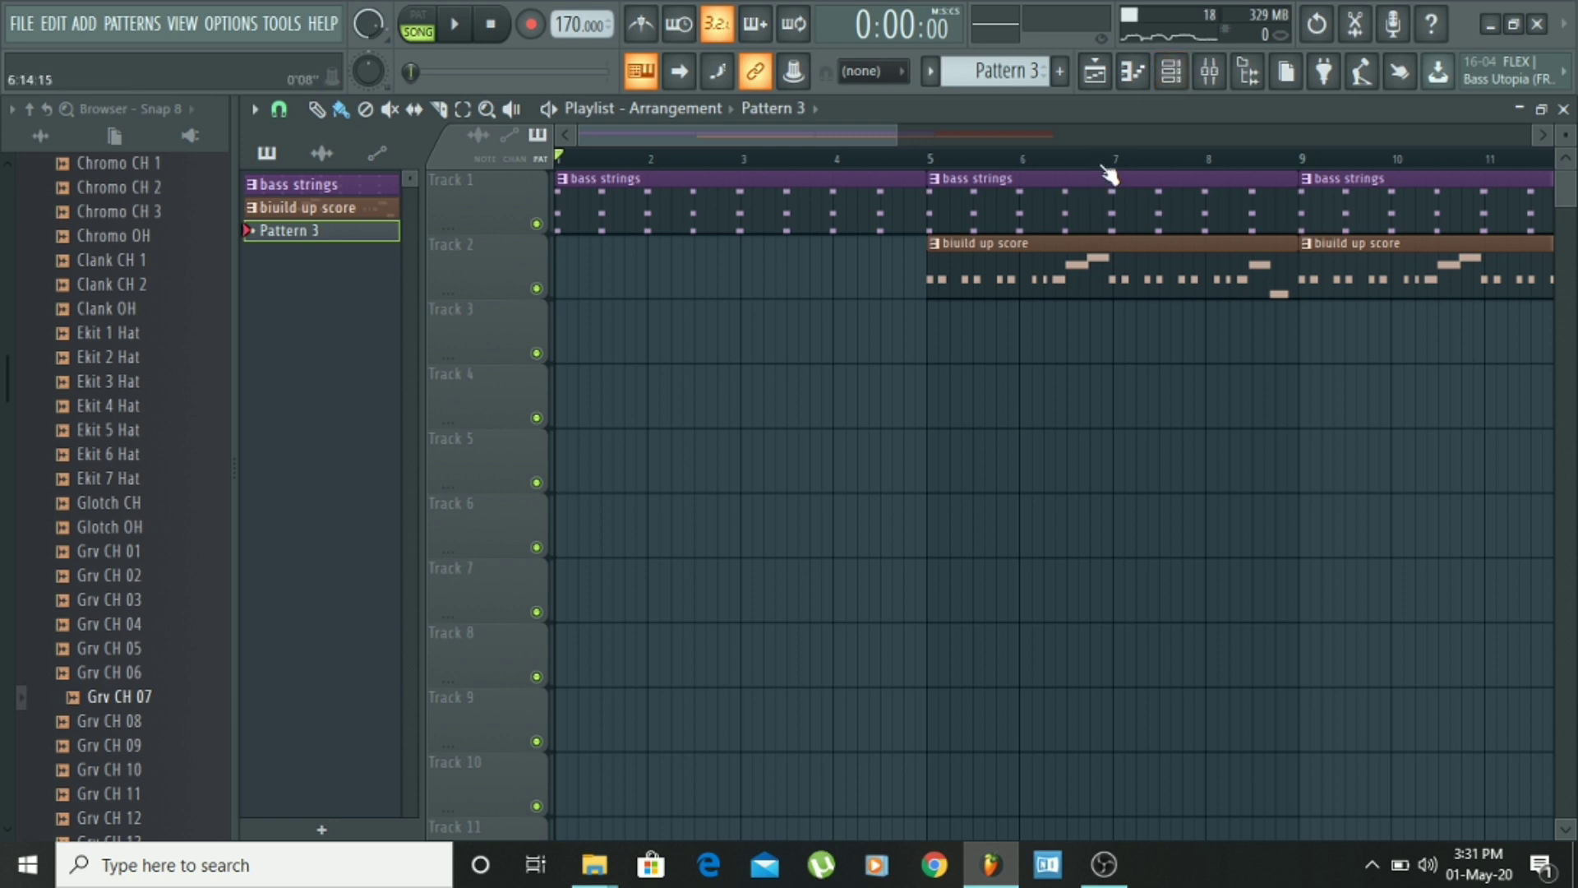
scroll(1109, 162, down, 2)
scroll(1109, 162, down, 3)
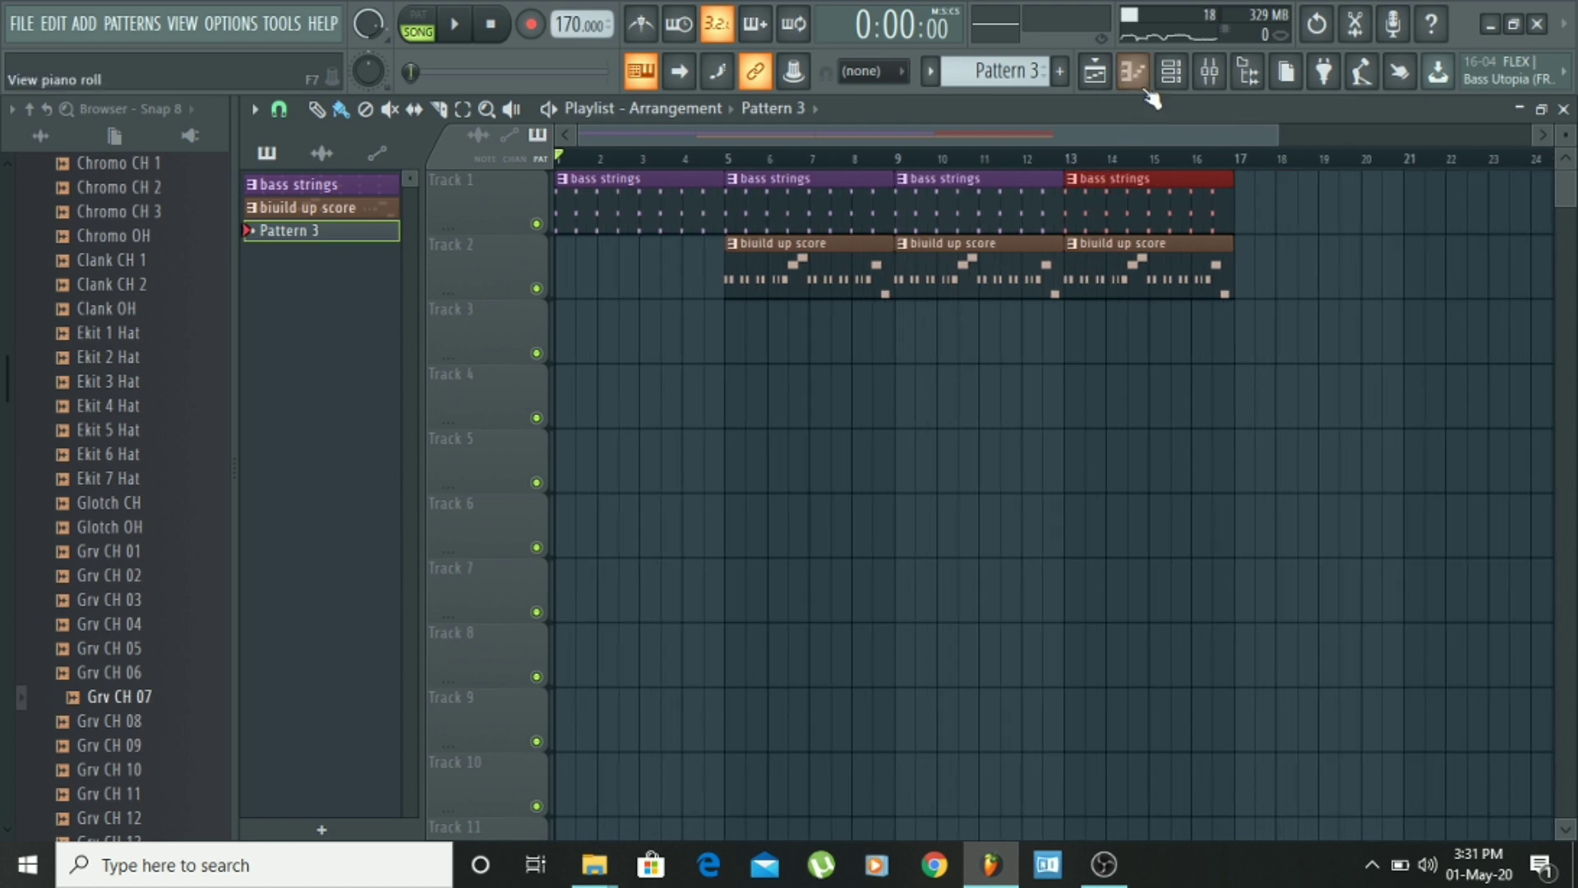
click(1172, 71)
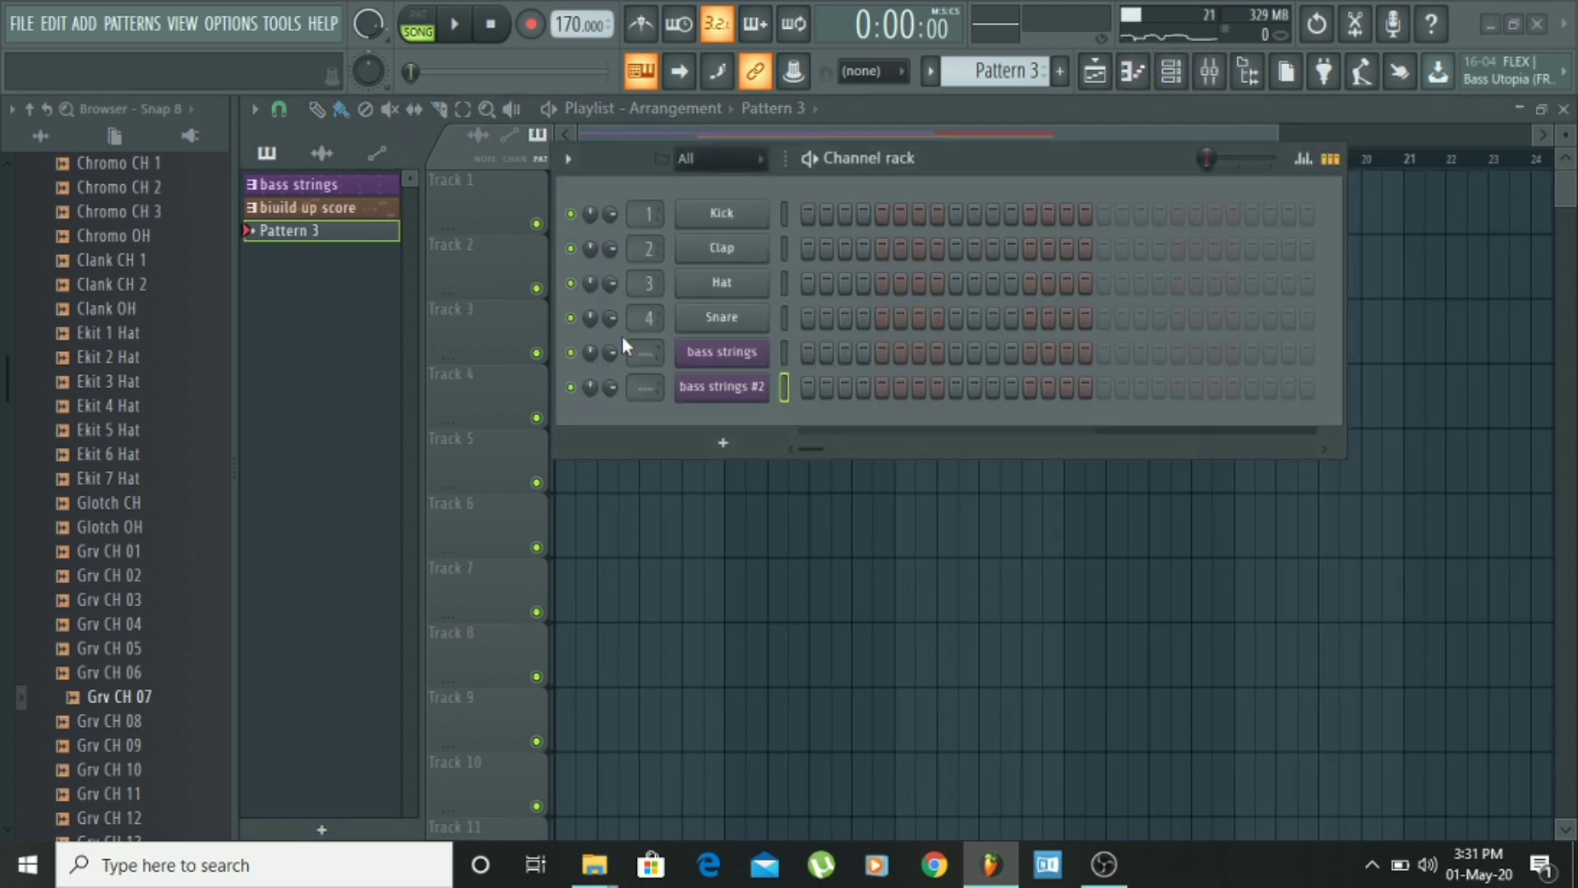
right_click(713, 392)
click(909, 580)
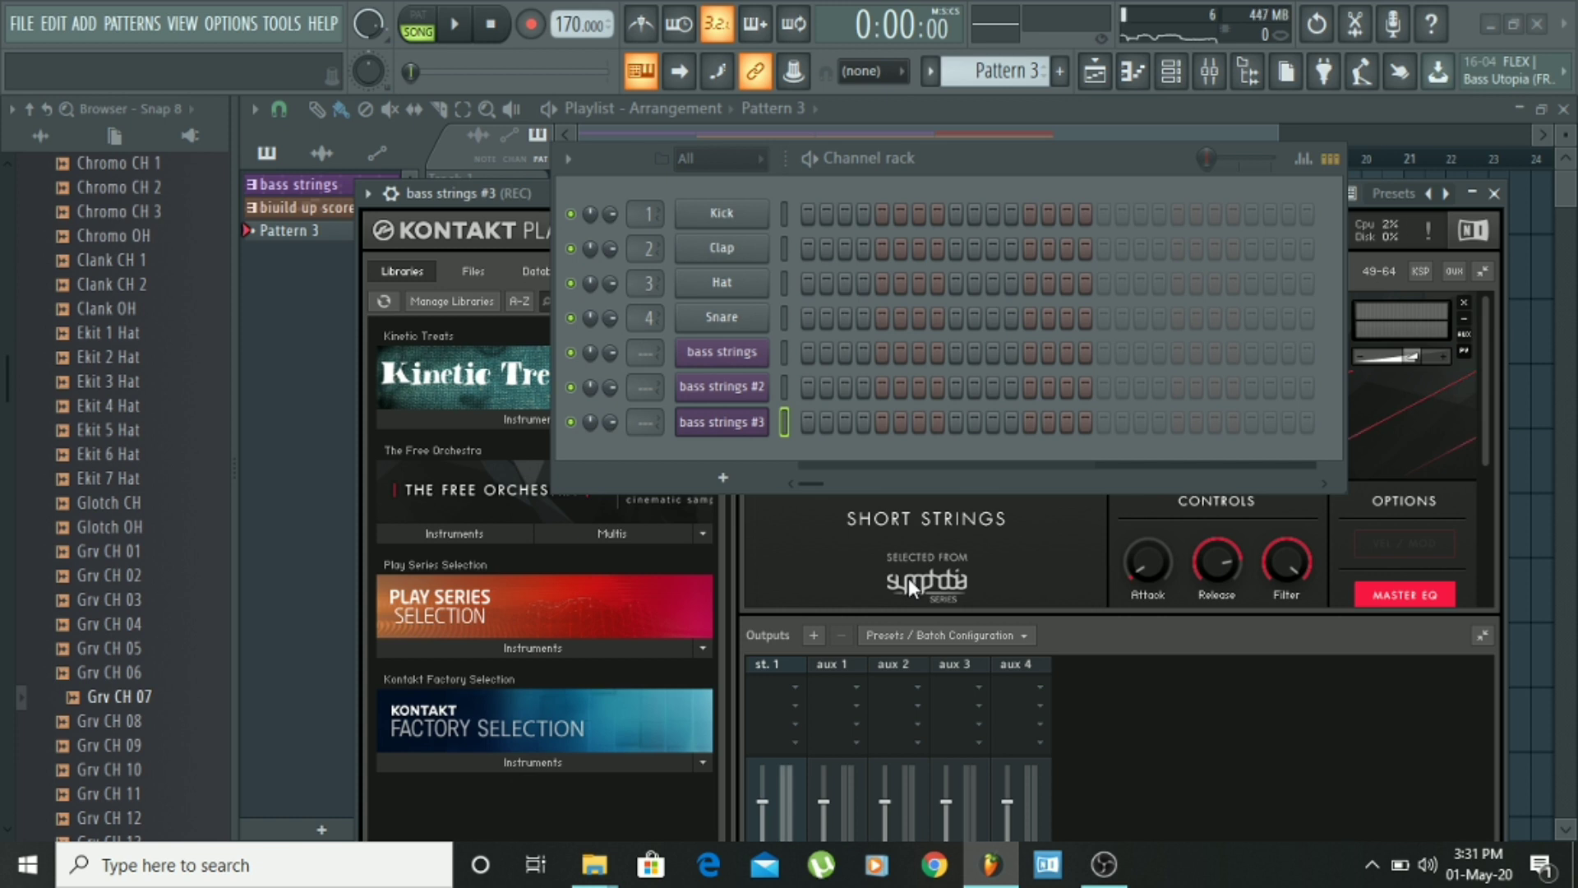
Step: Test a note on the cloned bass strings #3 Short Strings instrument, and close its window and the channel rack
click(1171, 72)
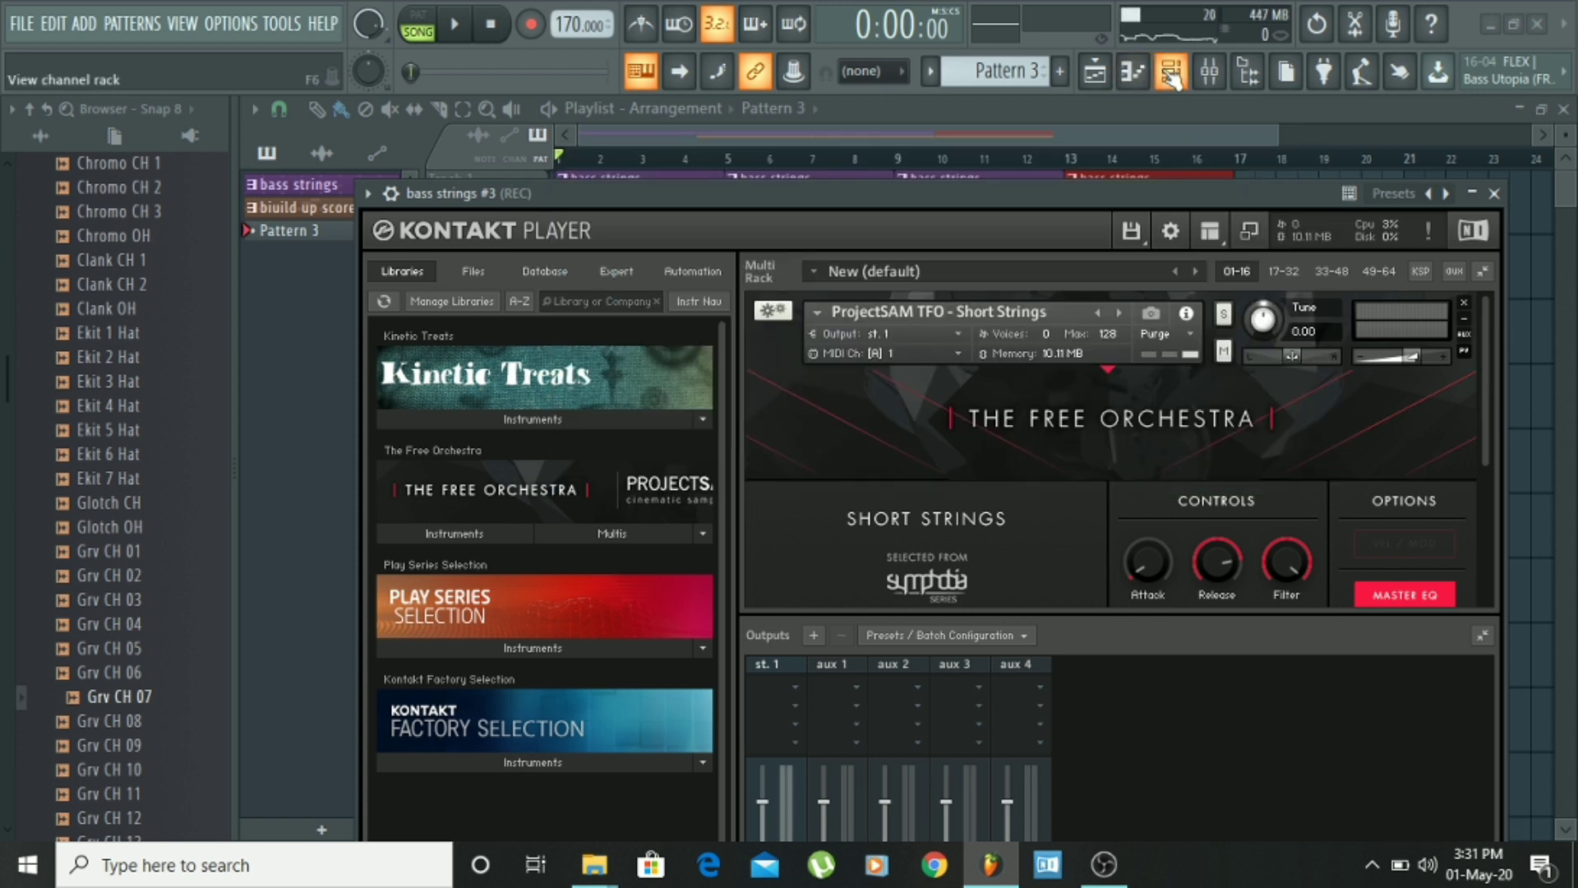
drag(767, 206, 767, 180)
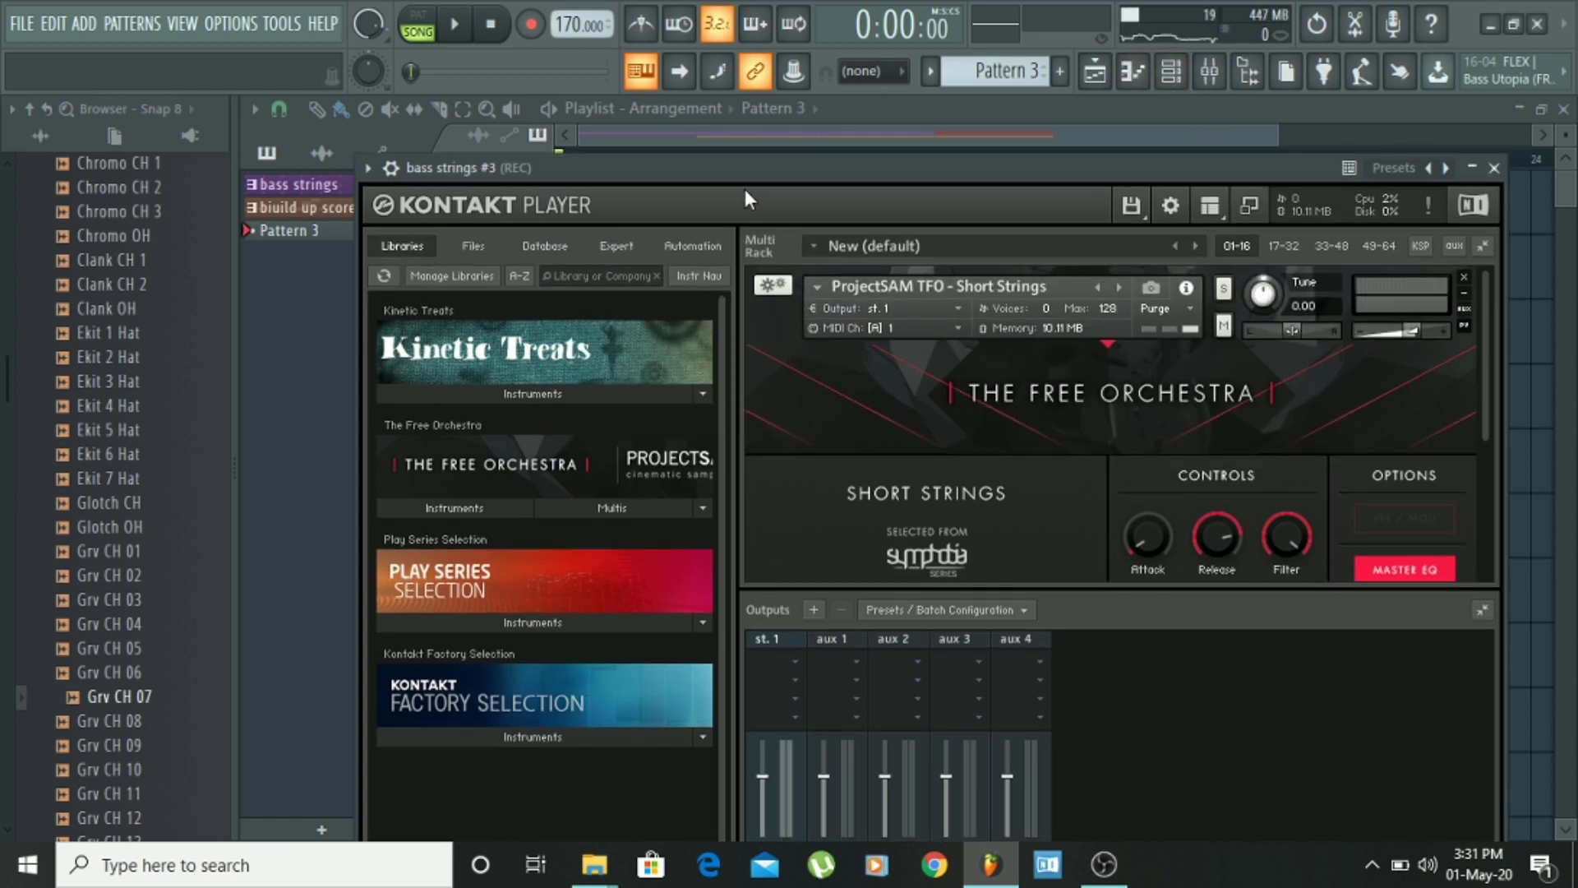
key(z)
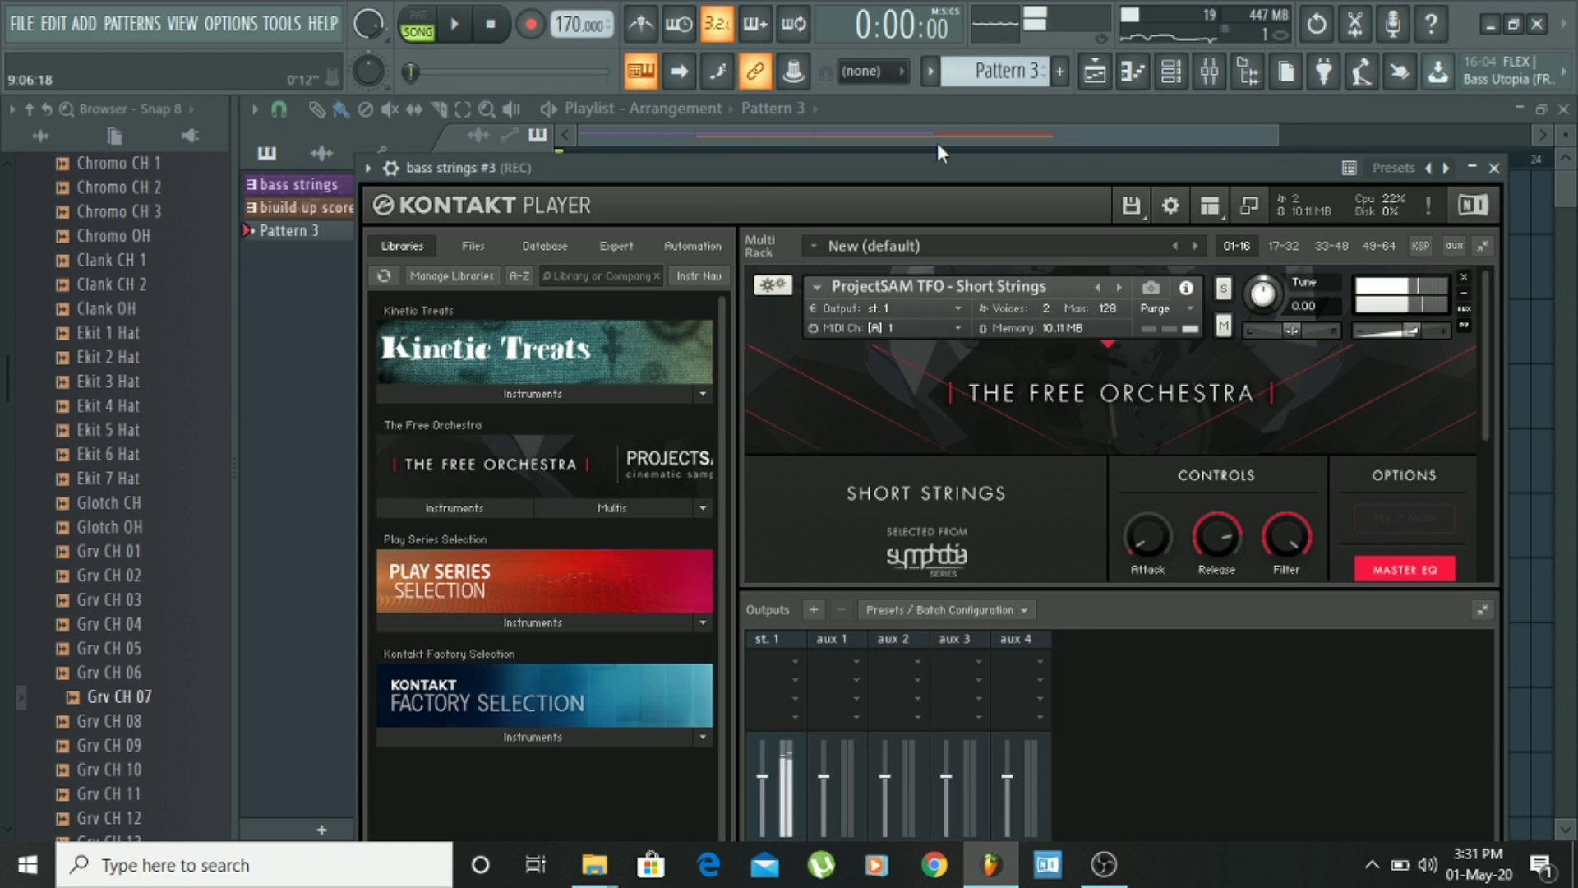
click(1170, 75)
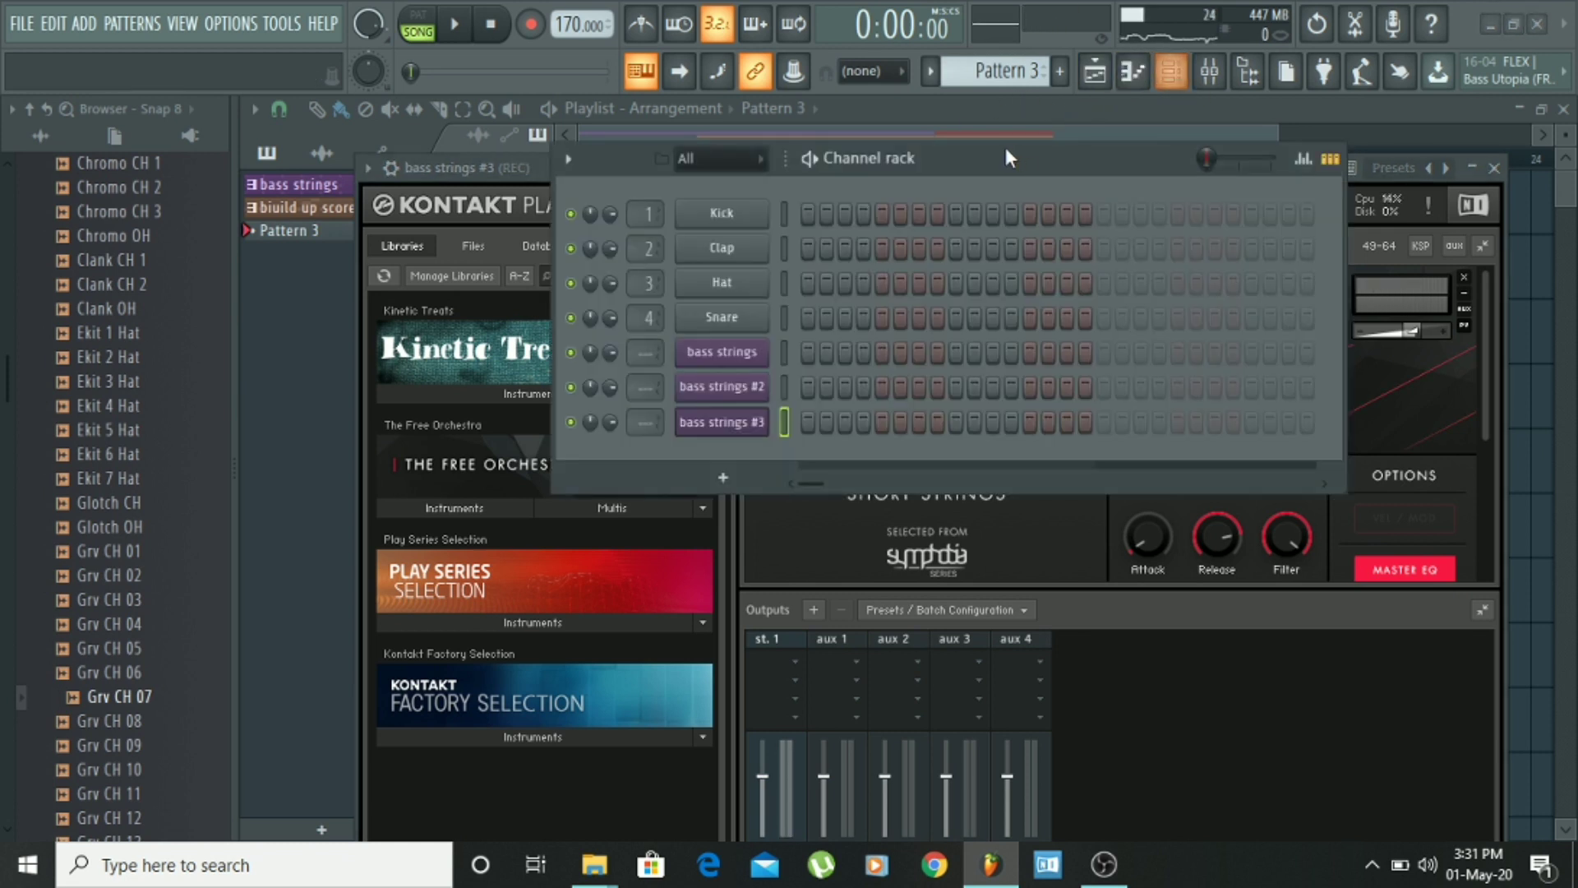
click(1187, 73)
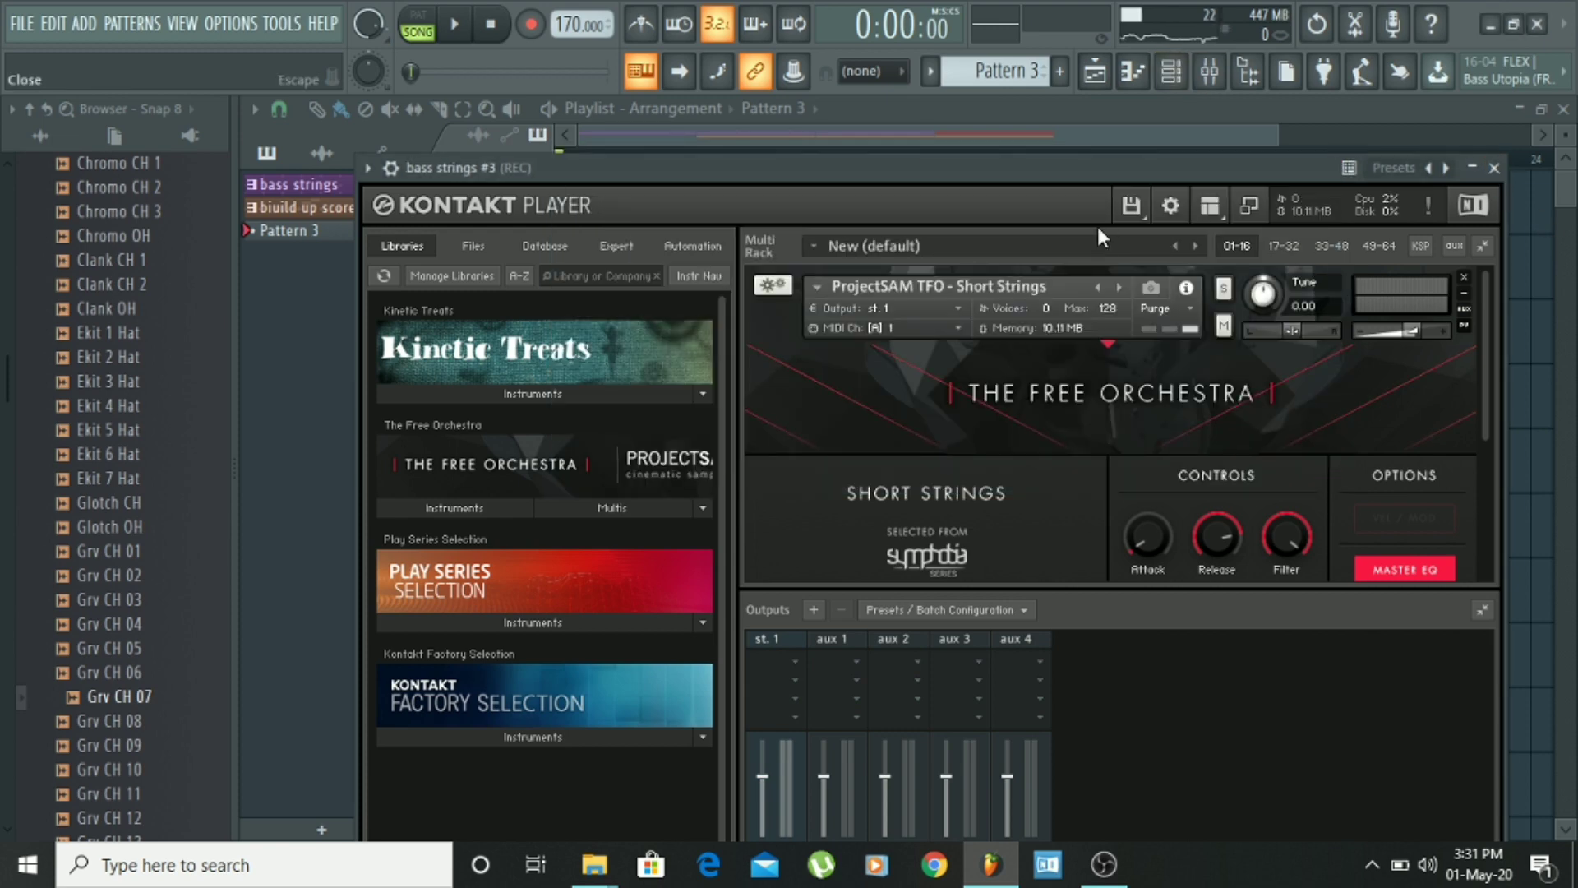
click(1494, 169)
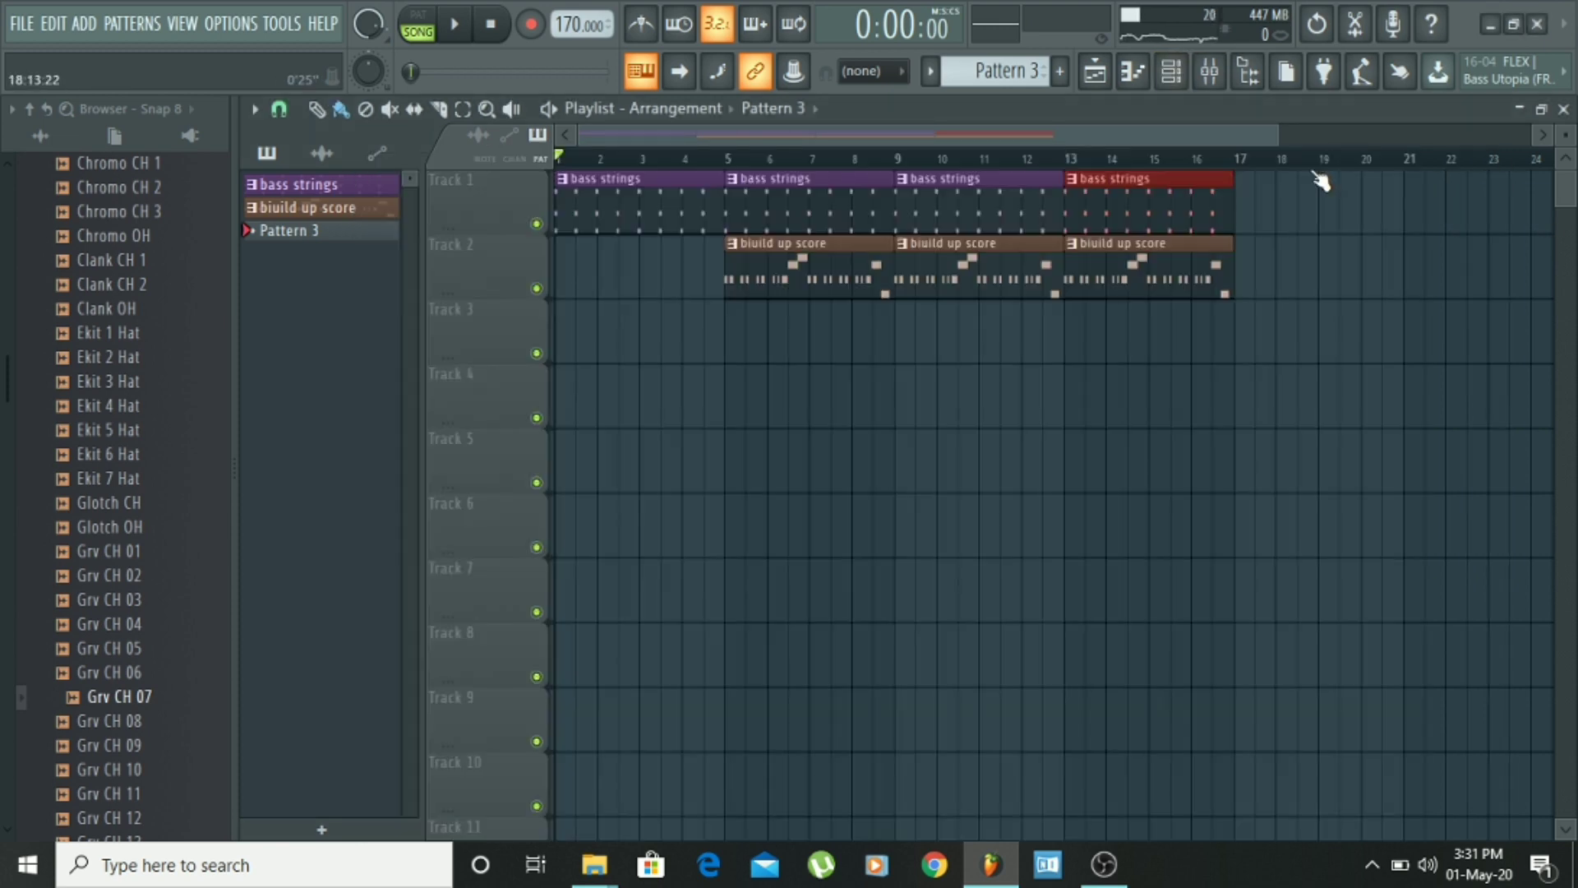
Step: Play back the arrangement and rehearse a live melody on the cloned short strings
key(space)
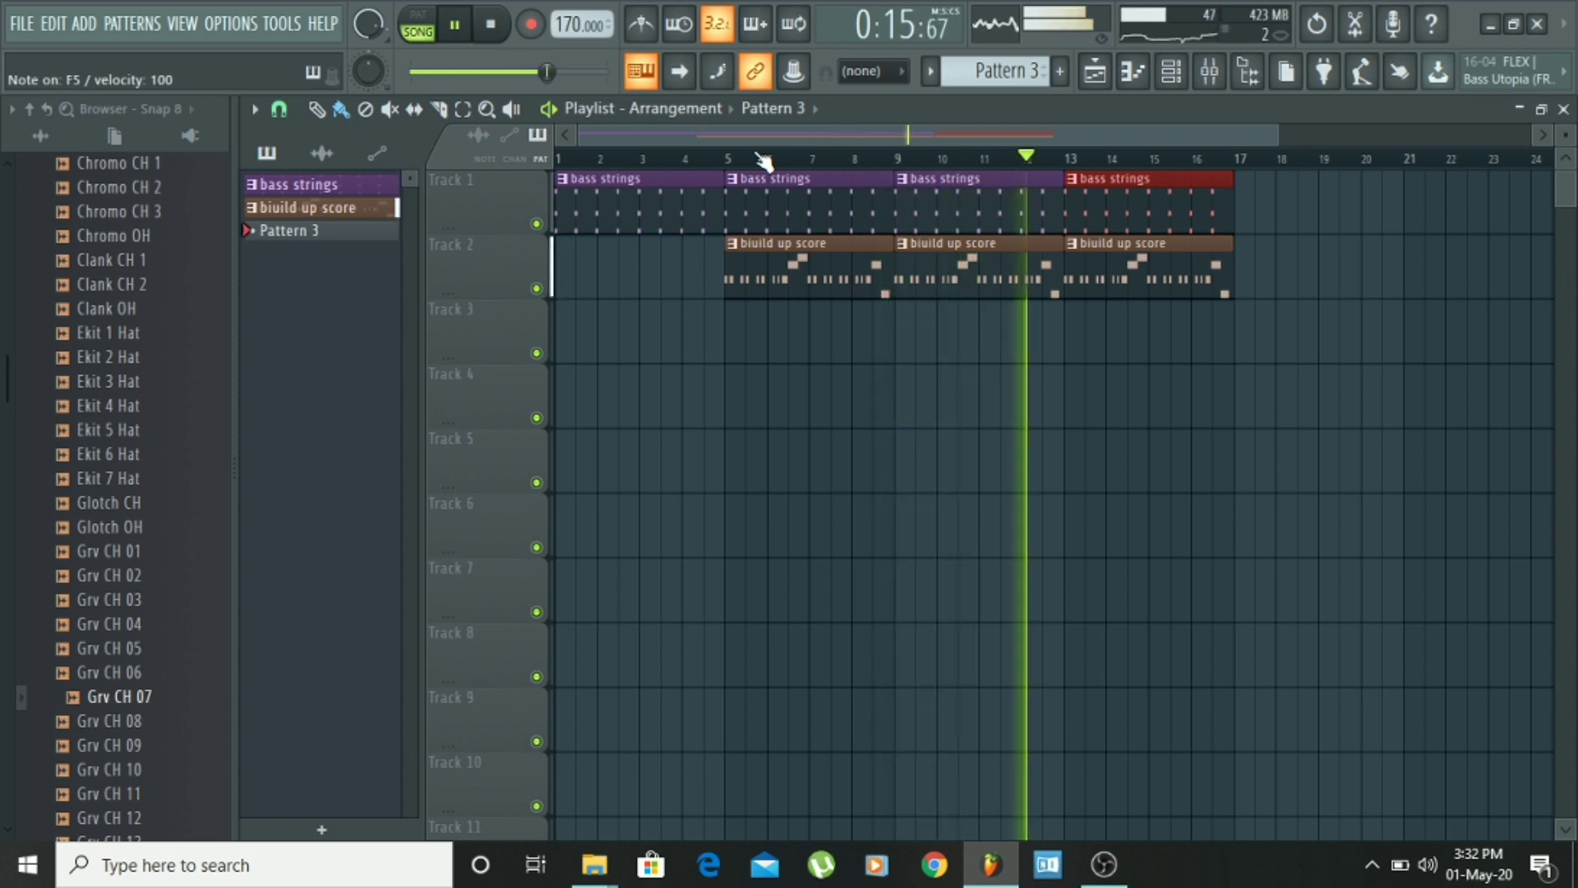
key(space)
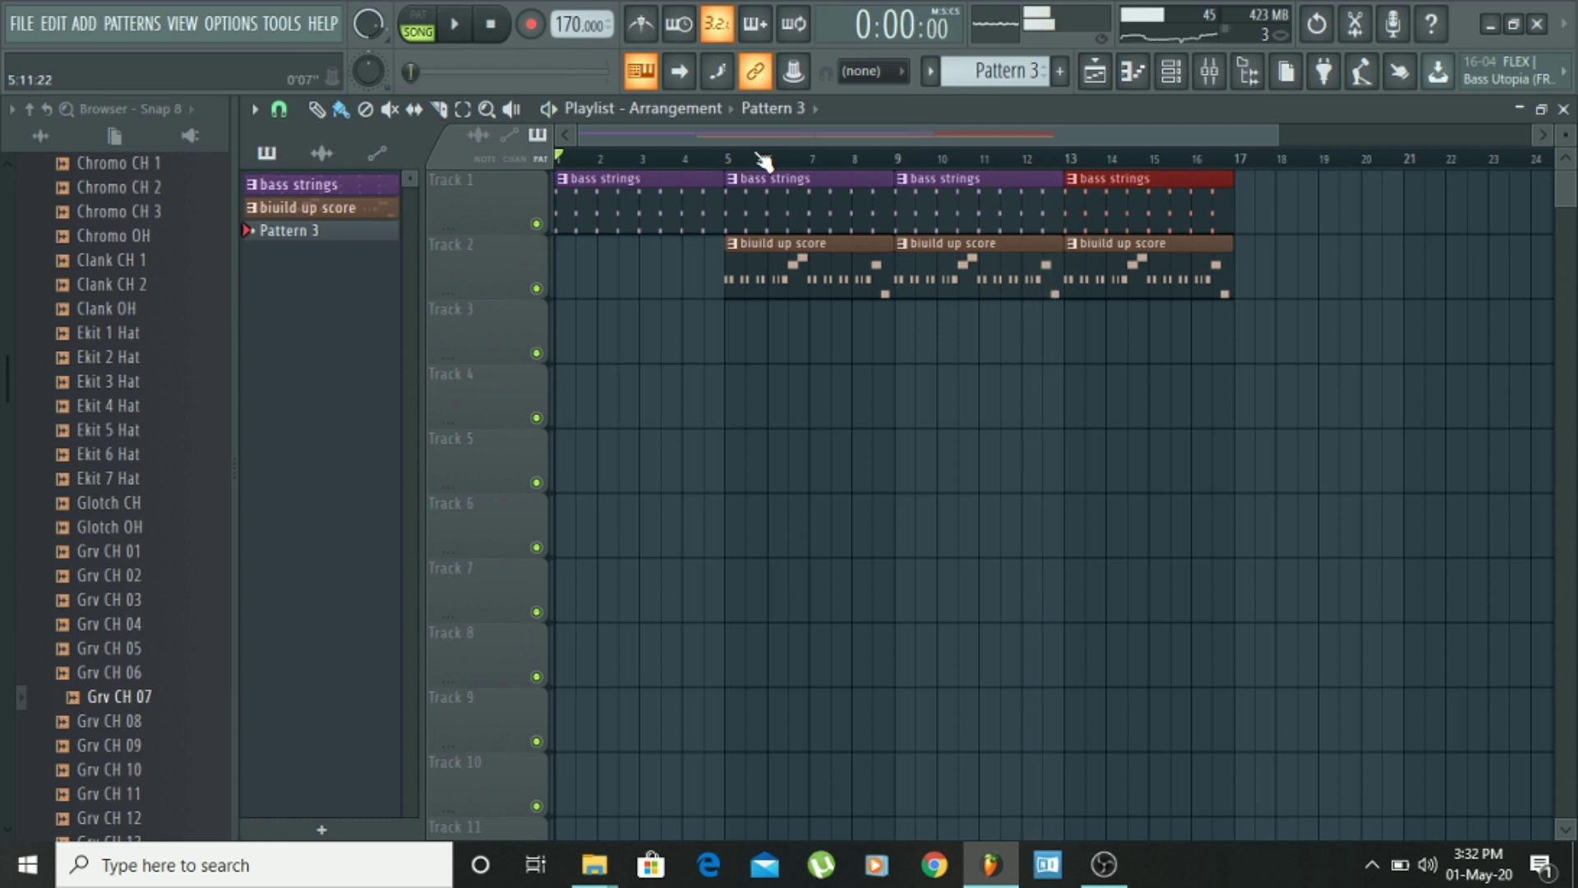
key(e)
key(w)
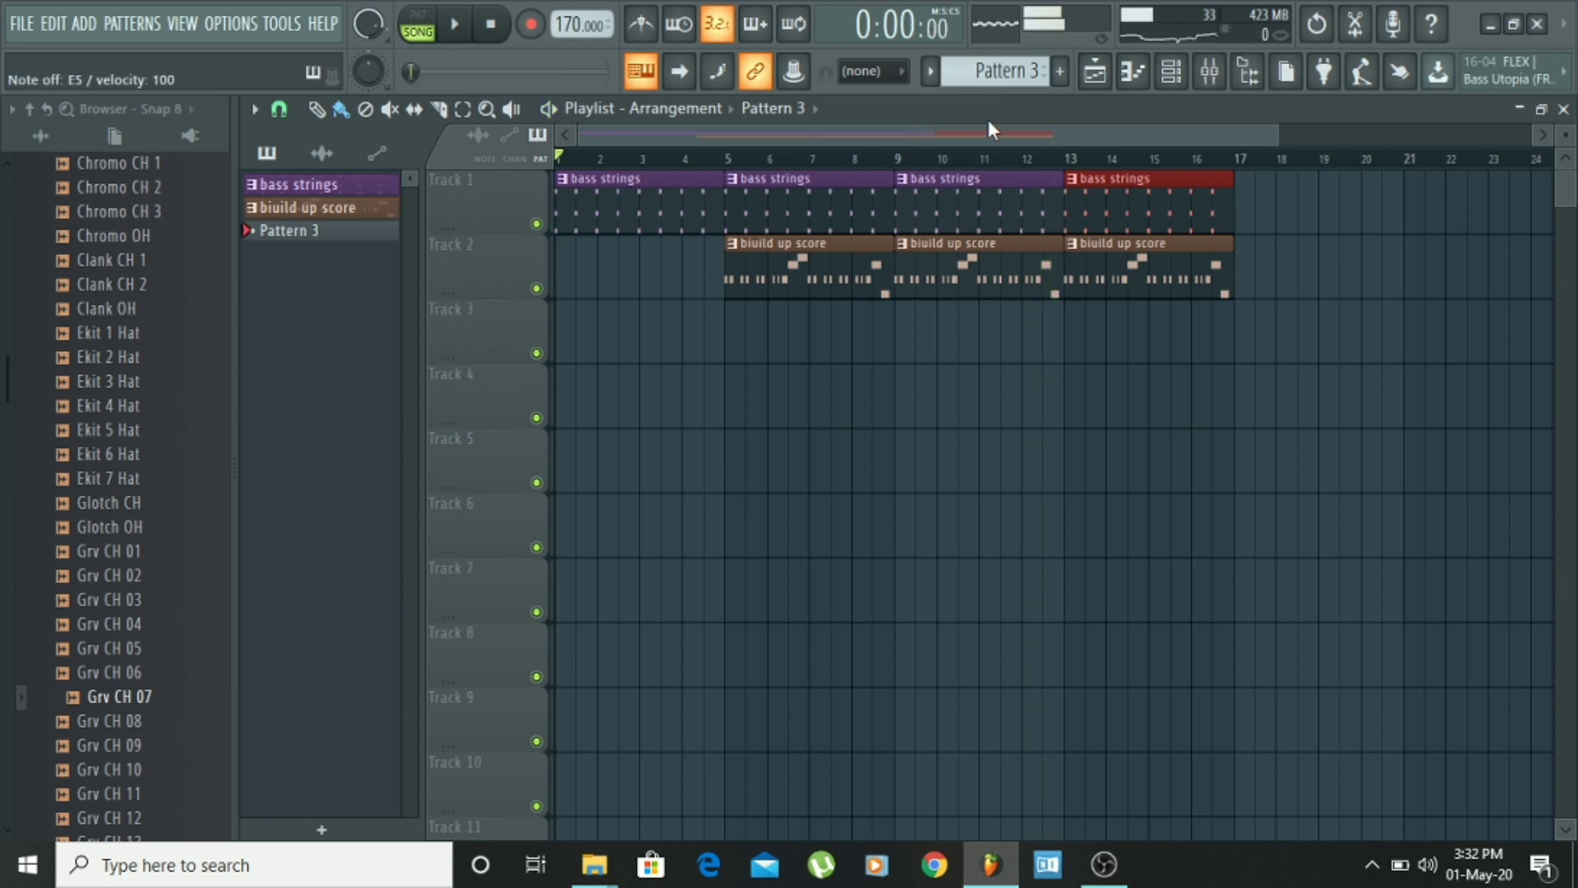
key(e)
key(w)
key(e)
key(w)
key(e)
key(e)
key(w)
key(e)
key(w)
key(e)
key(t)
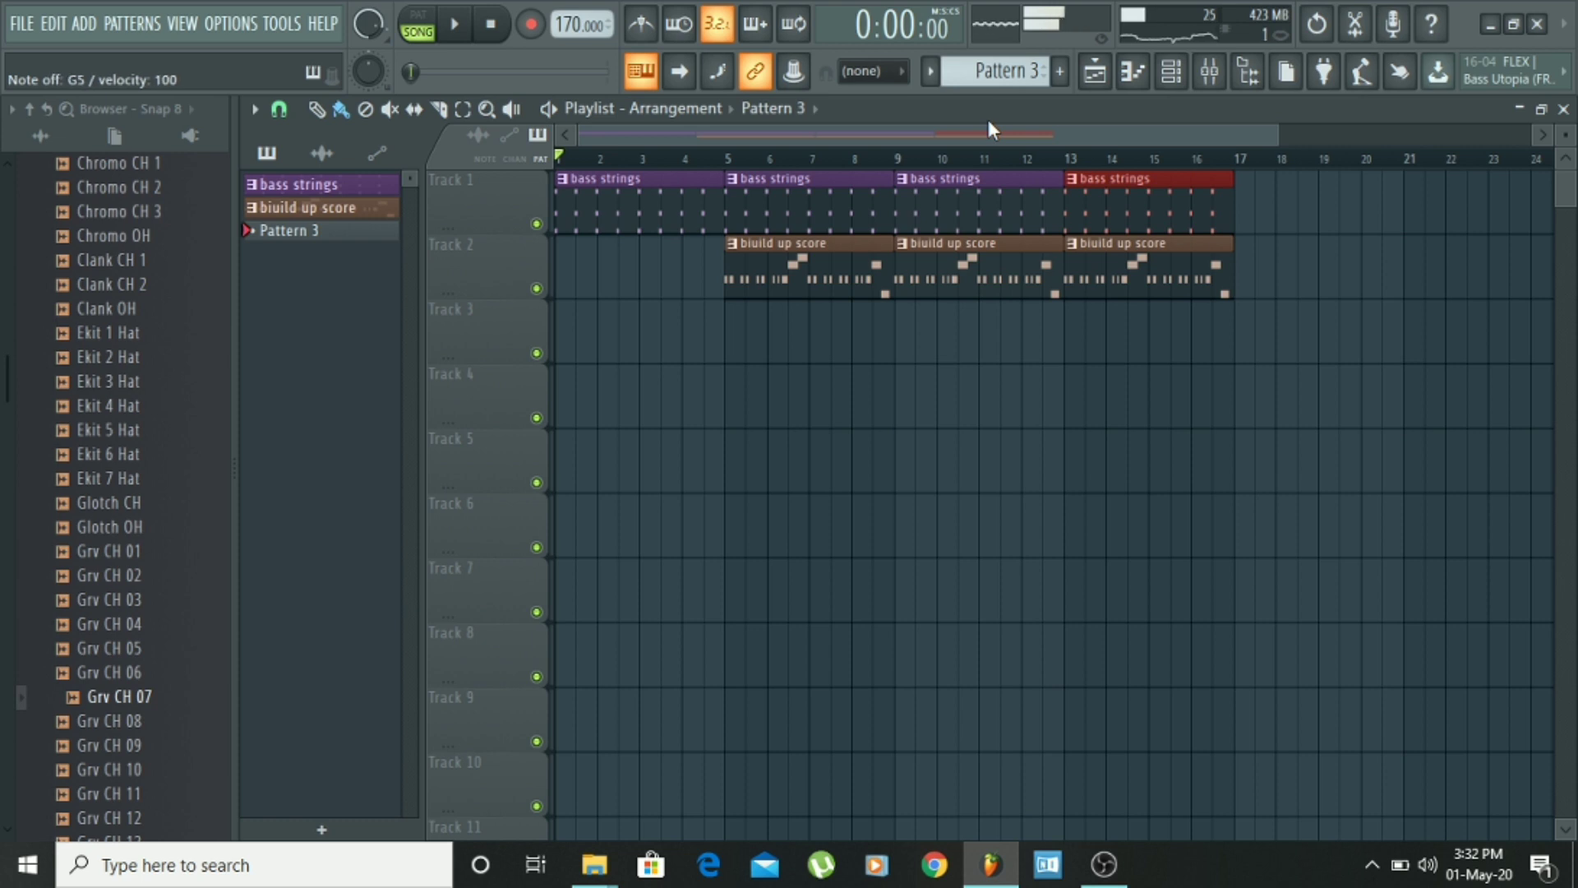
key(t)
key(y)
key(space)
key(space)
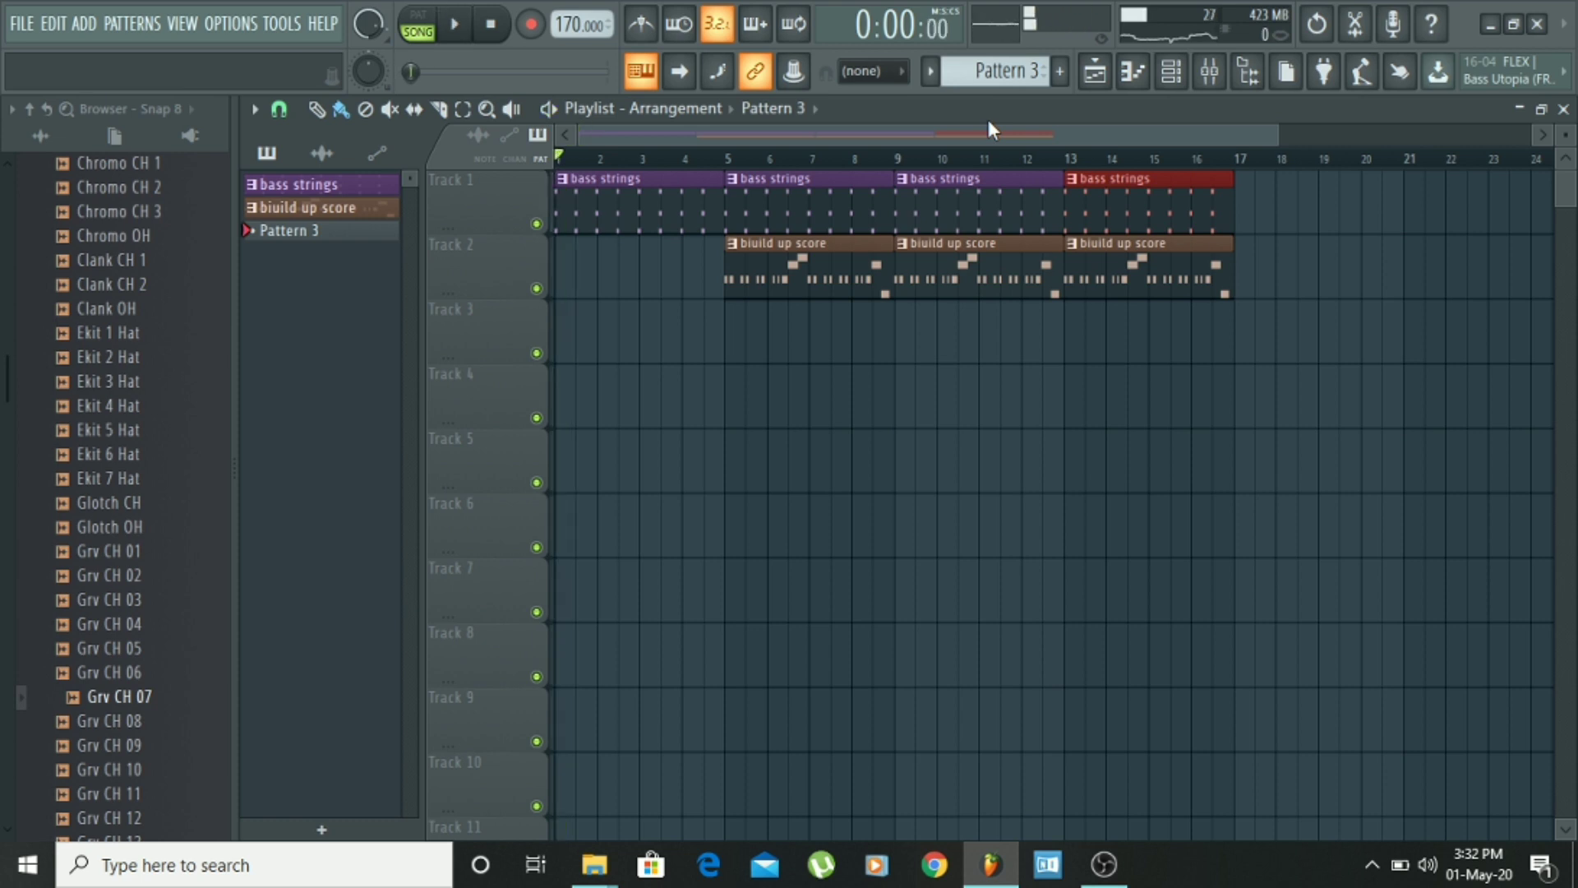
Step: Mute Track 2 and create a new pattern named bass orchestra
click(856, 240)
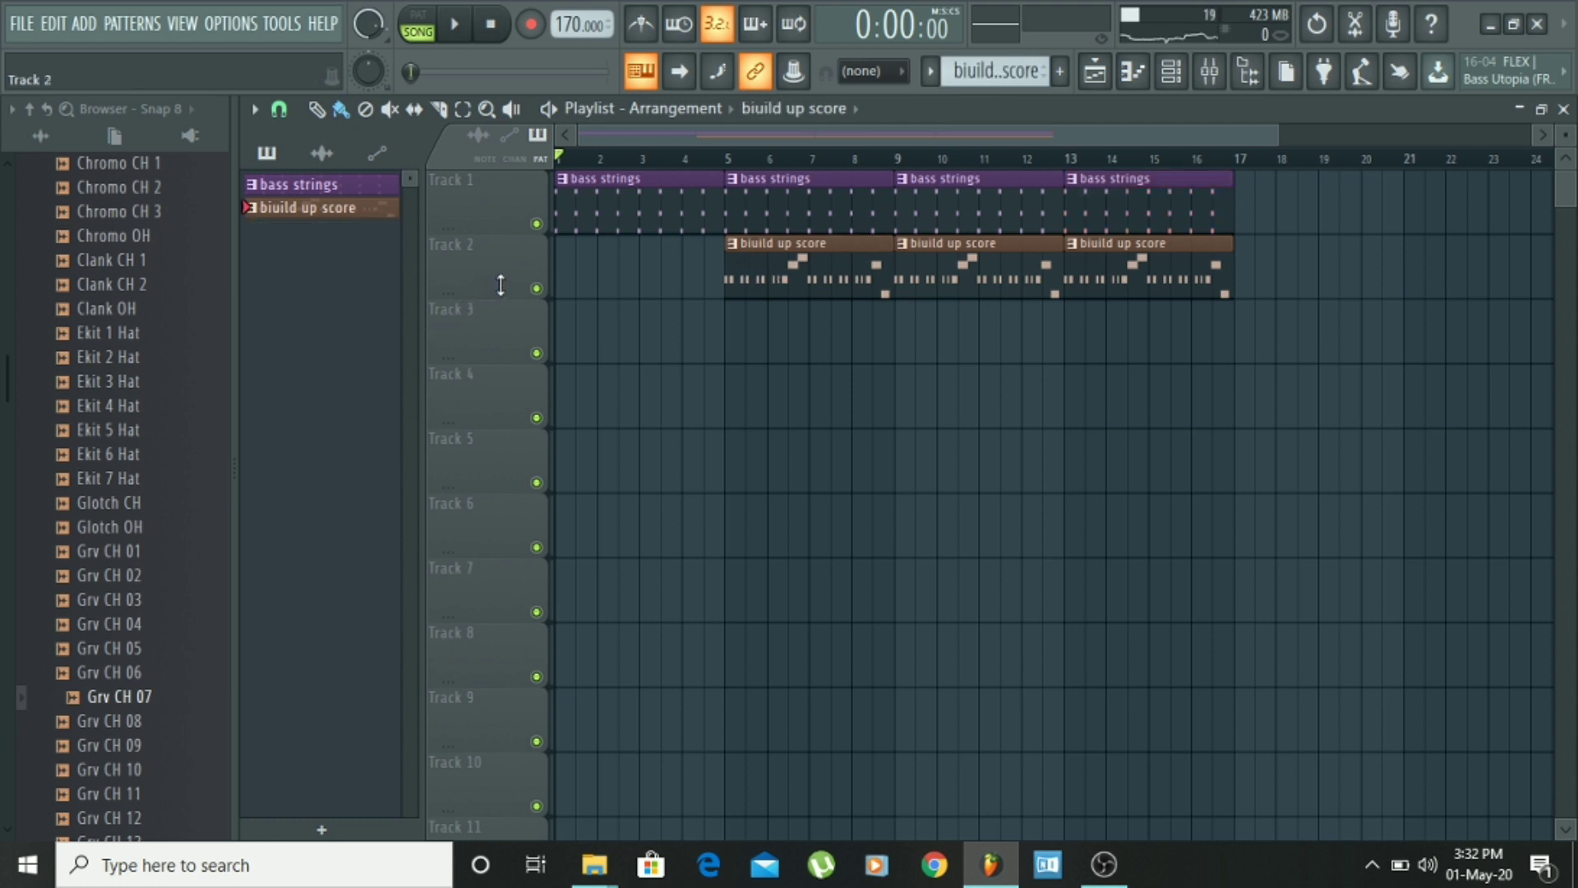
click(536, 288)
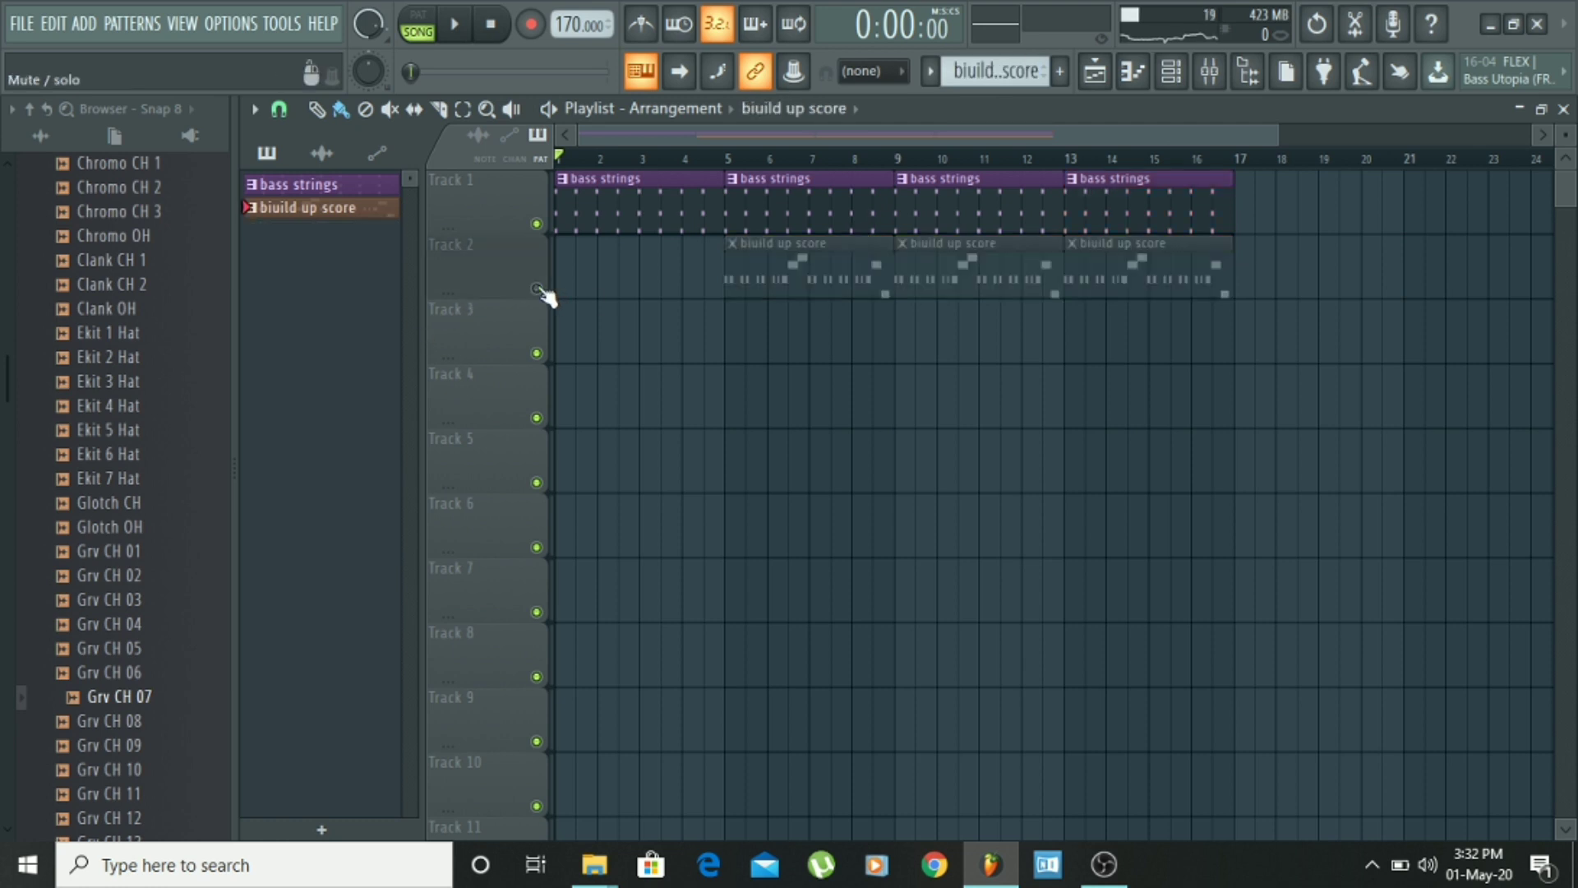
click(1059, 70)
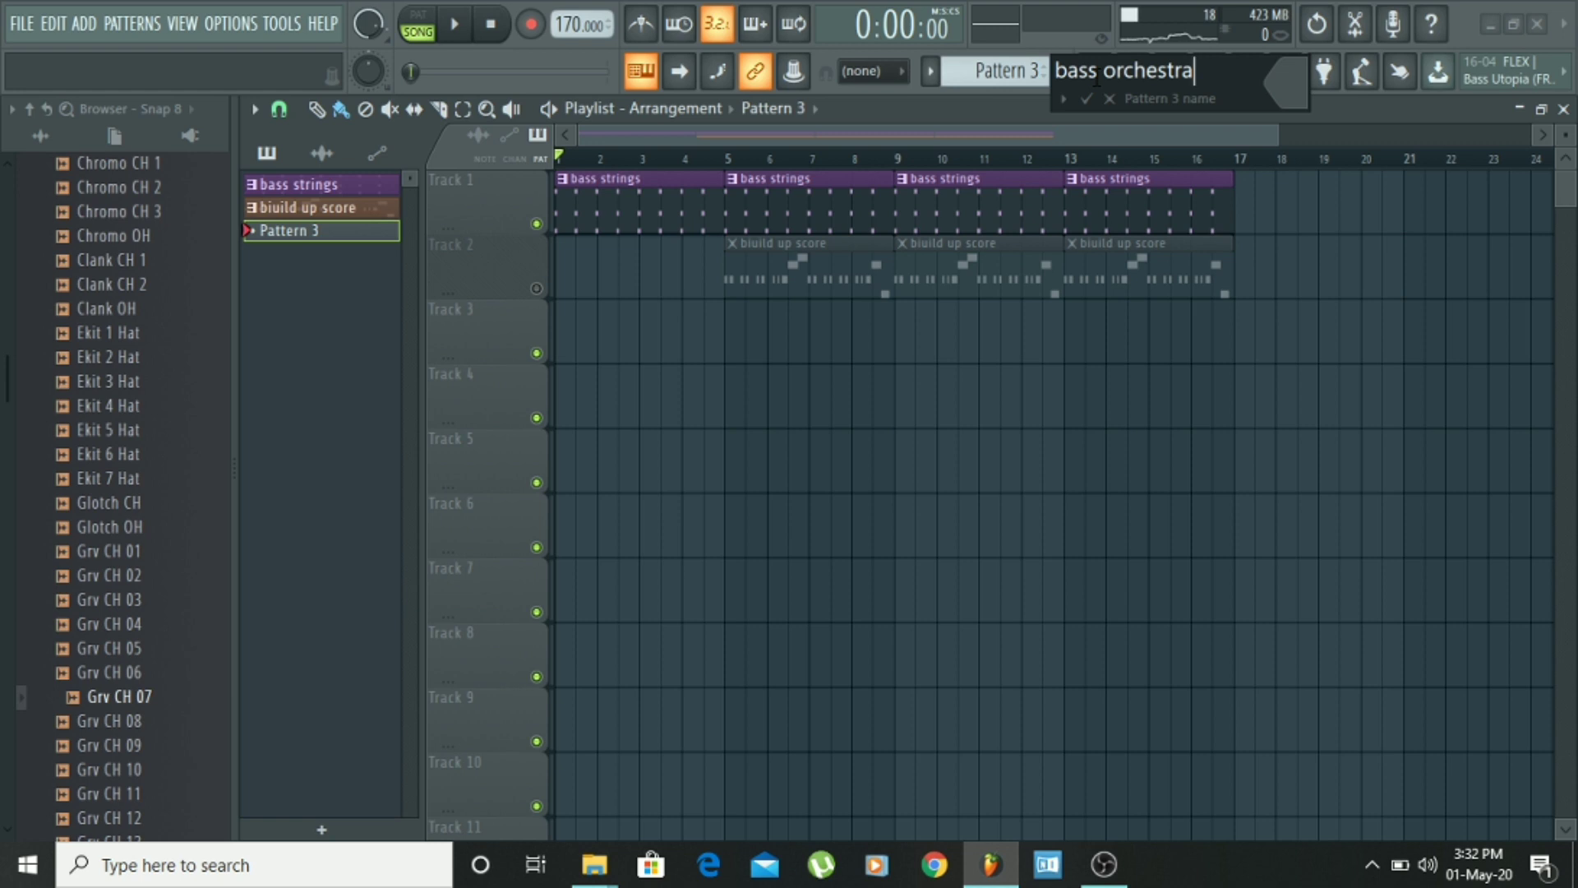
key(Return)
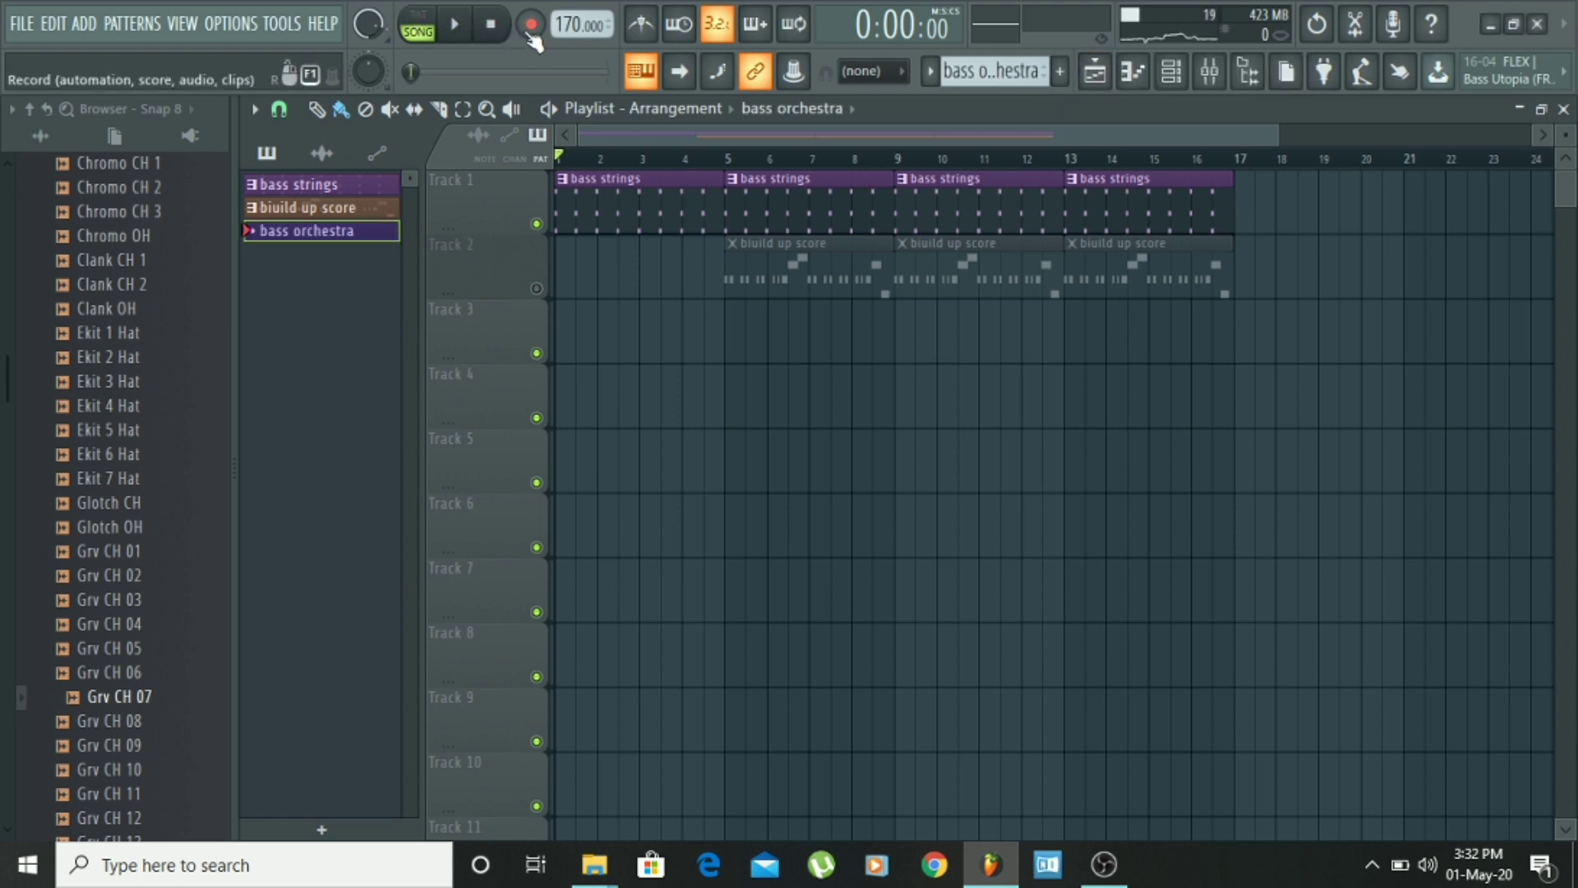
Step: Record the bass orchestra part as notes and automation, producing a Track 3 clip at bar 5, and unmute Track 2
key(v)
key(v)
key(v)
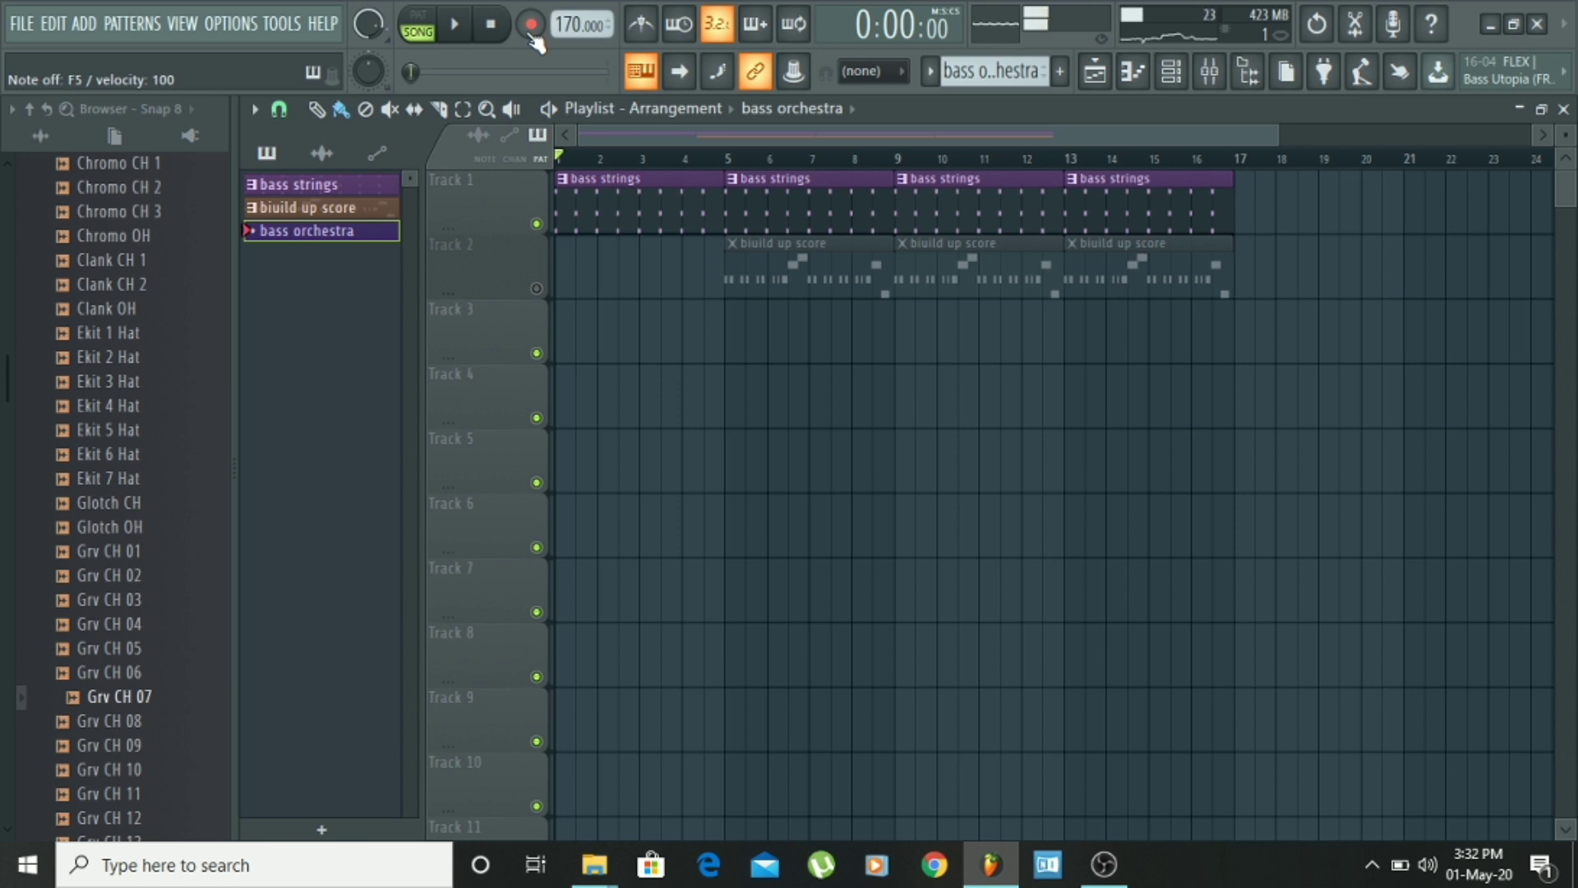
click(531, 27)
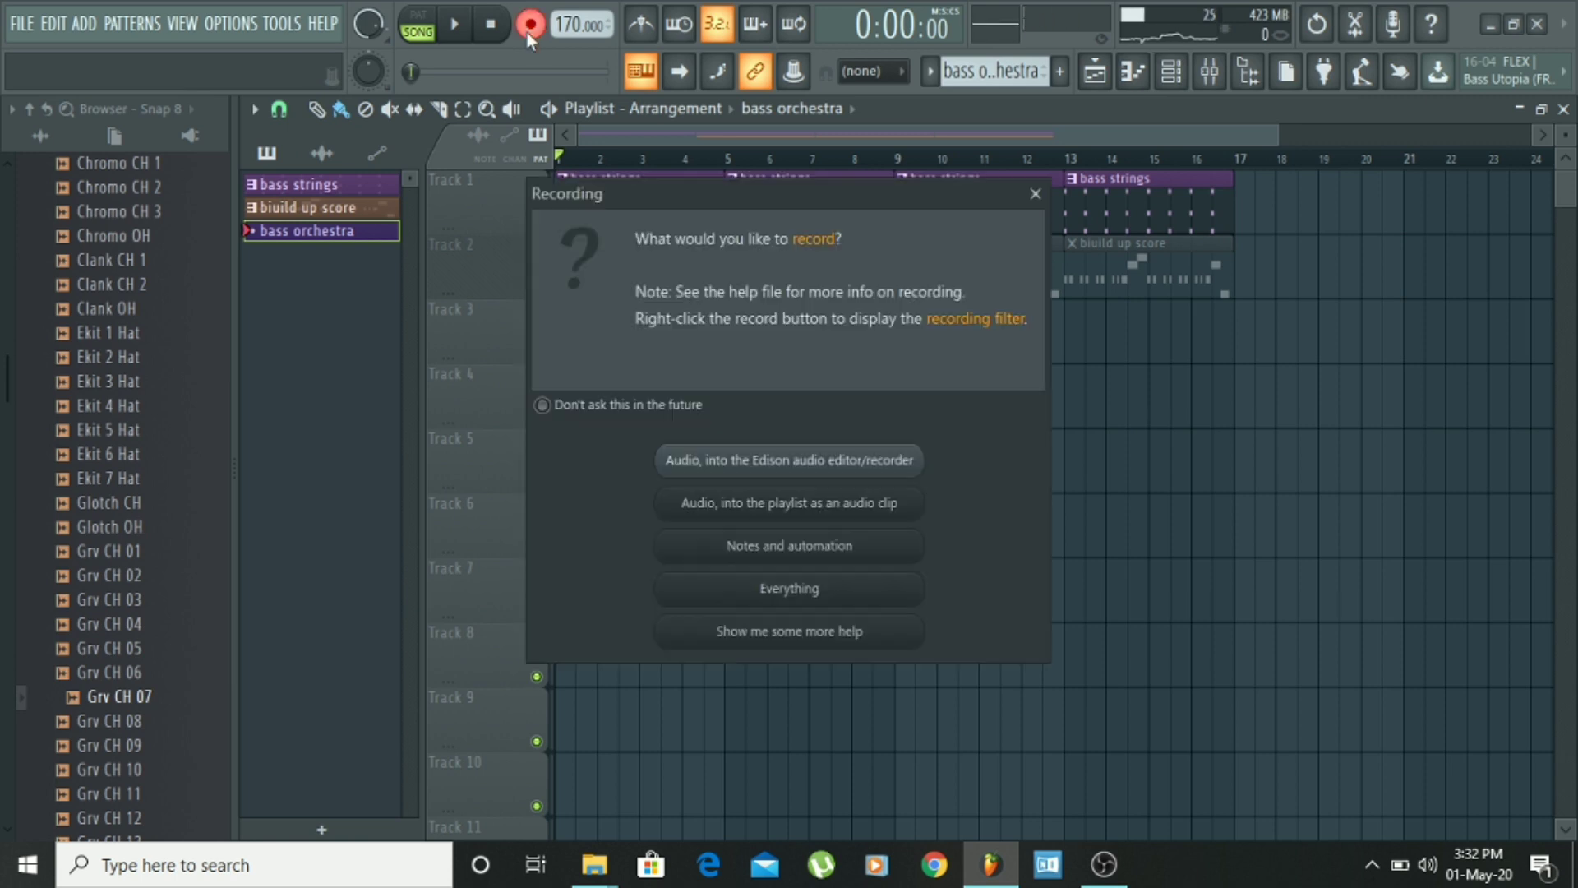
click(795, 557)
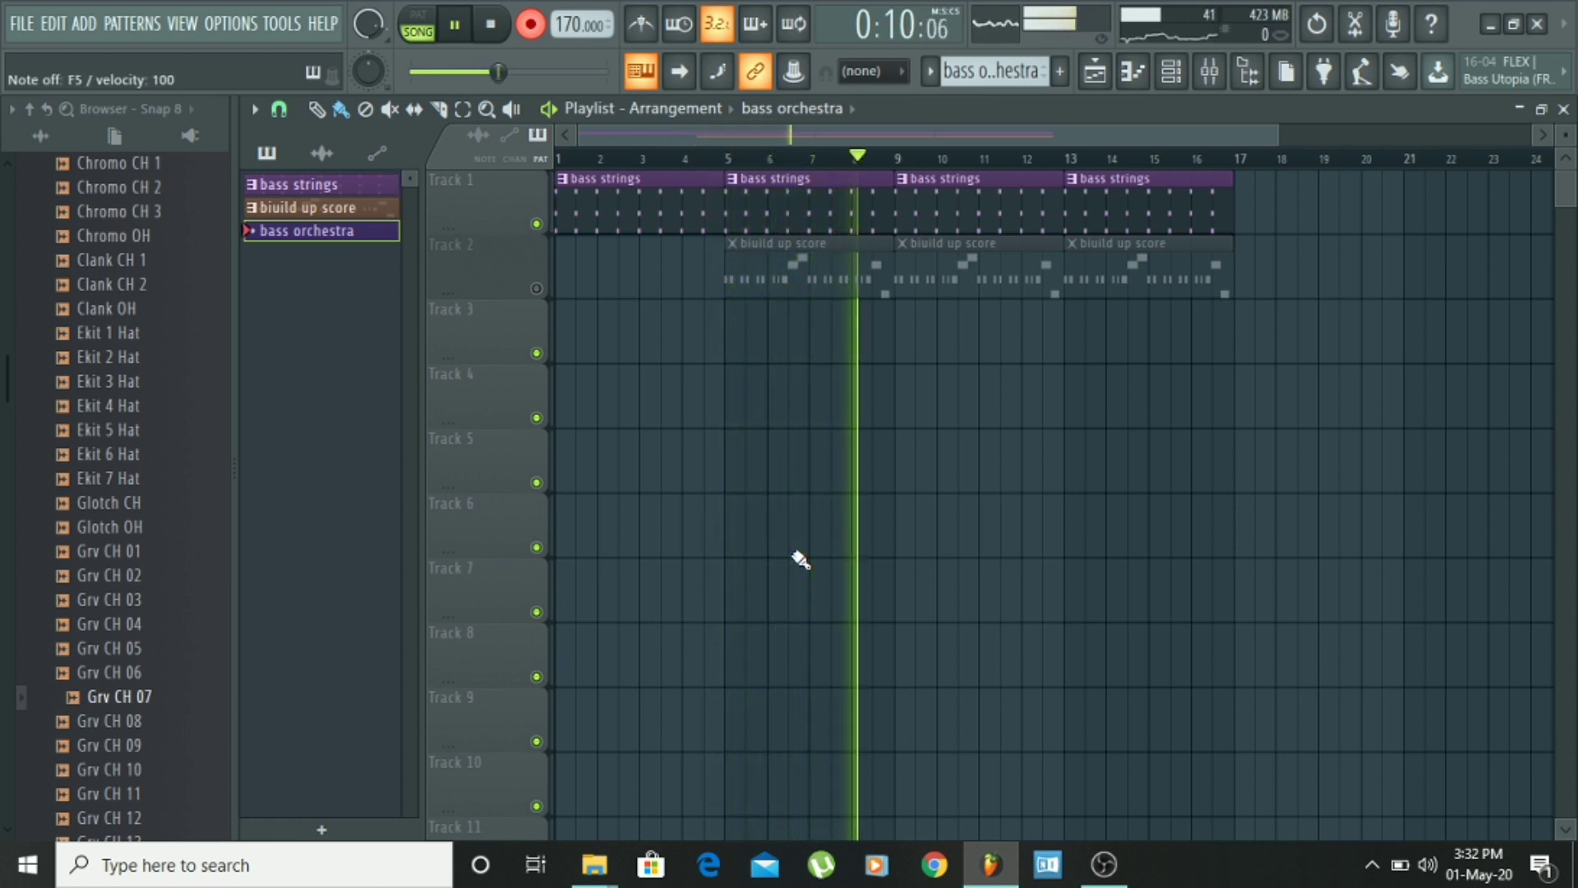
key(space)
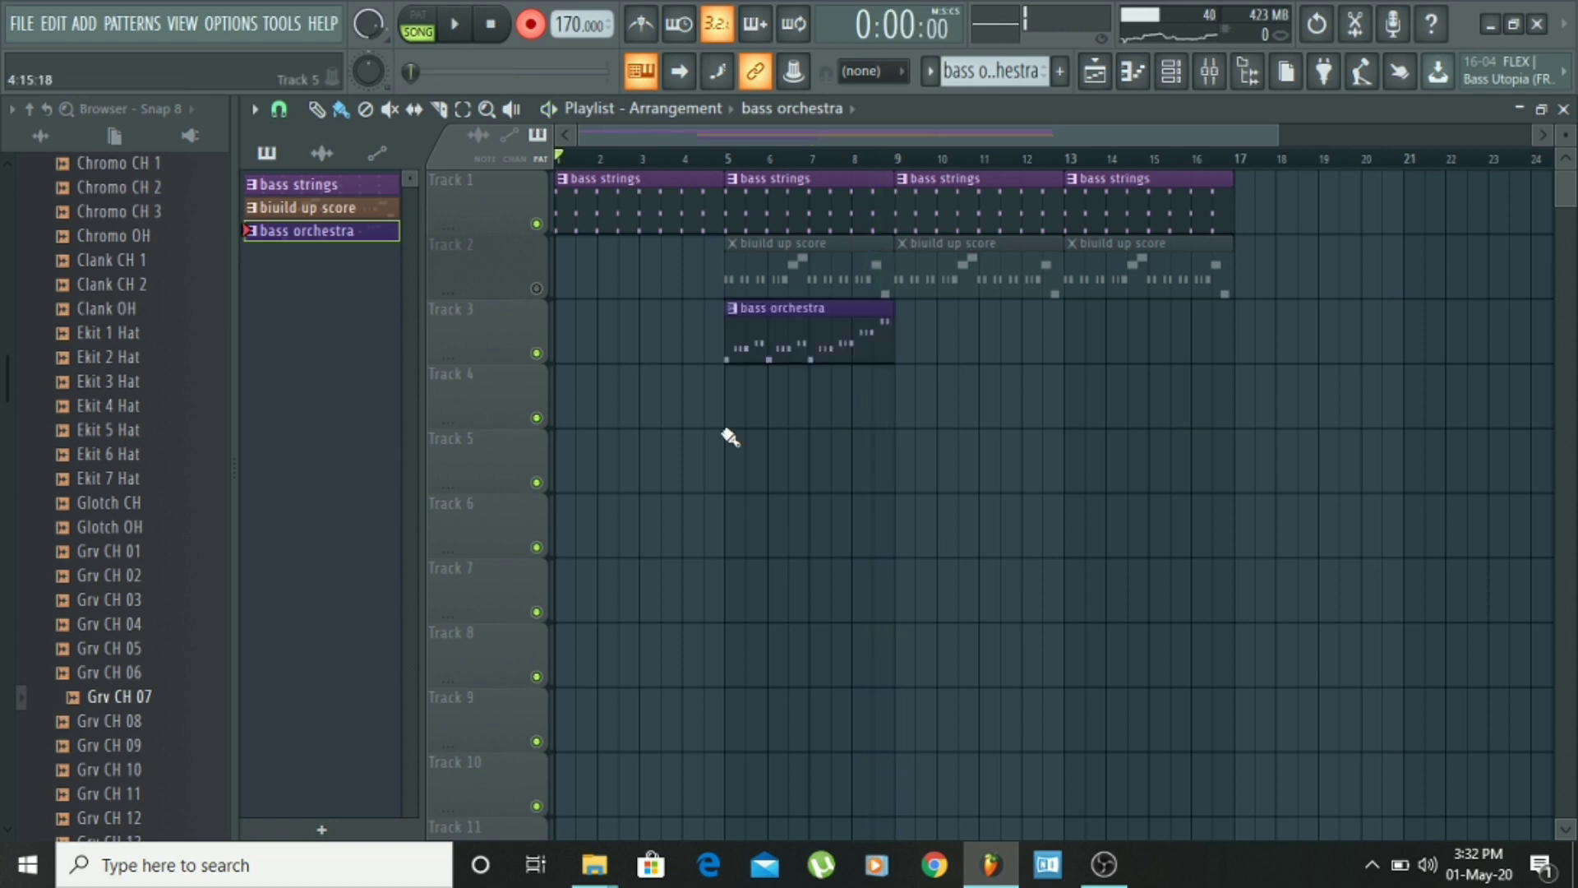
click(536, 288)
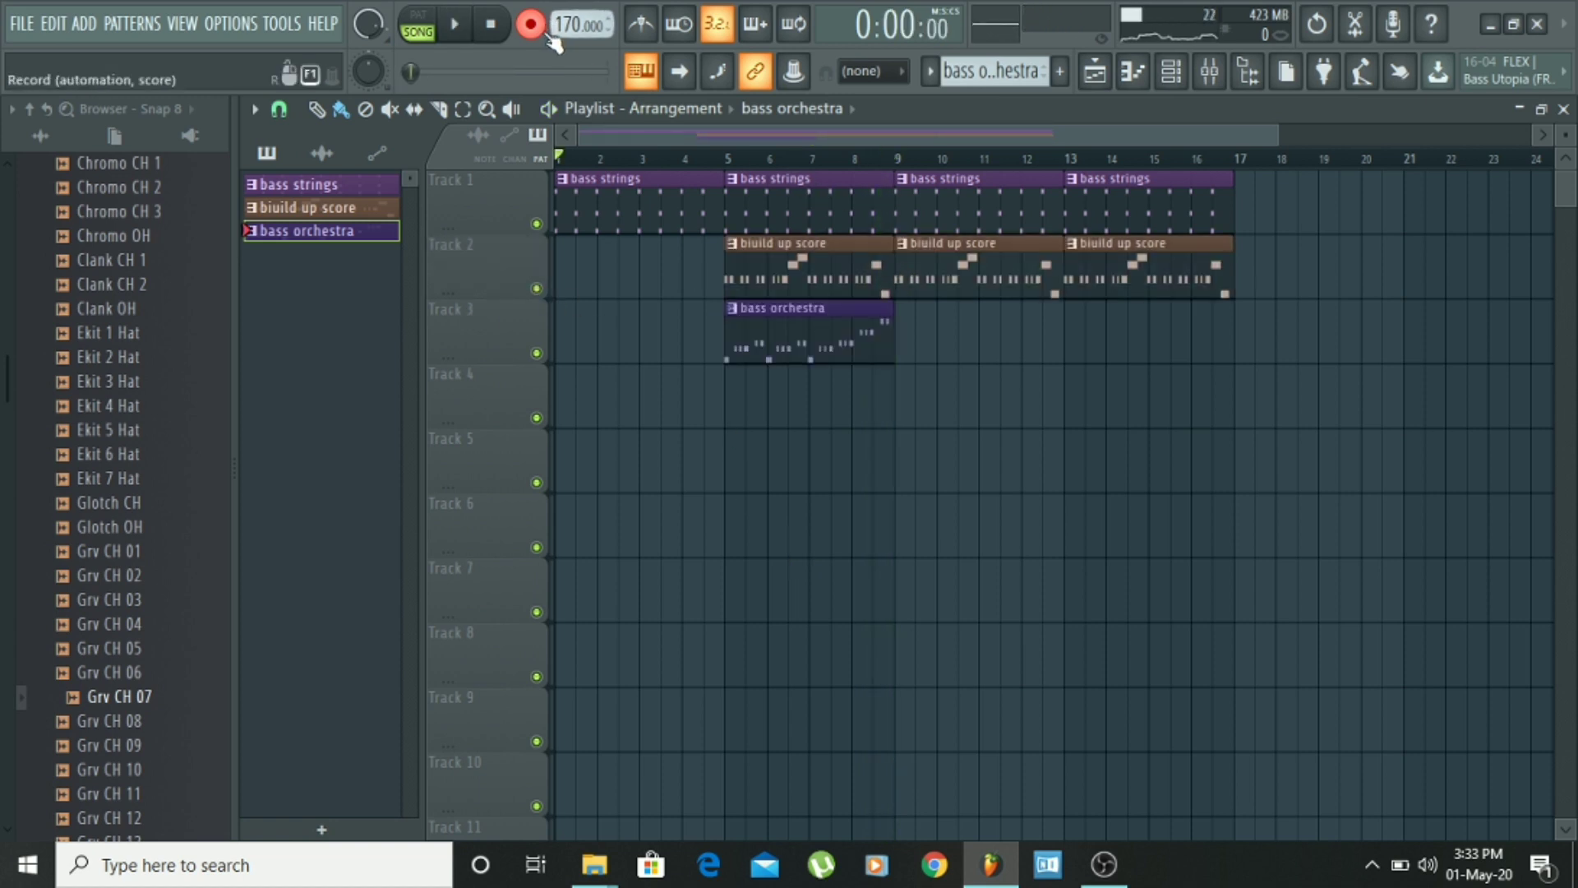
Step: During playback, move the bass orchestra clip on Track 3 to bar 9 and add another one at bar 13
key(space)
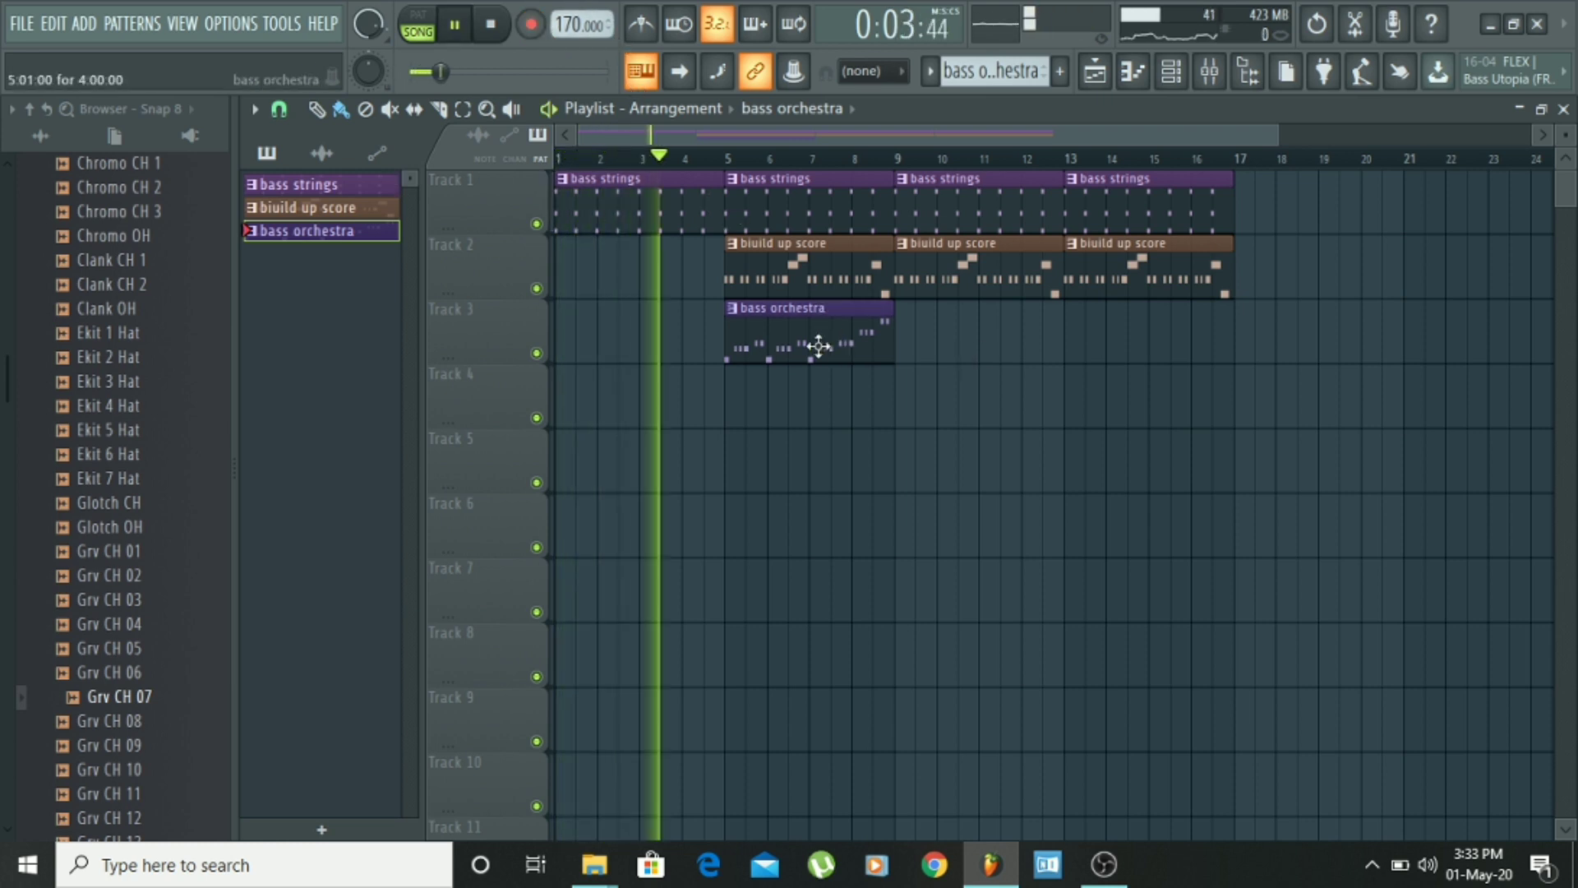
drag(825, 349, 991, 351)
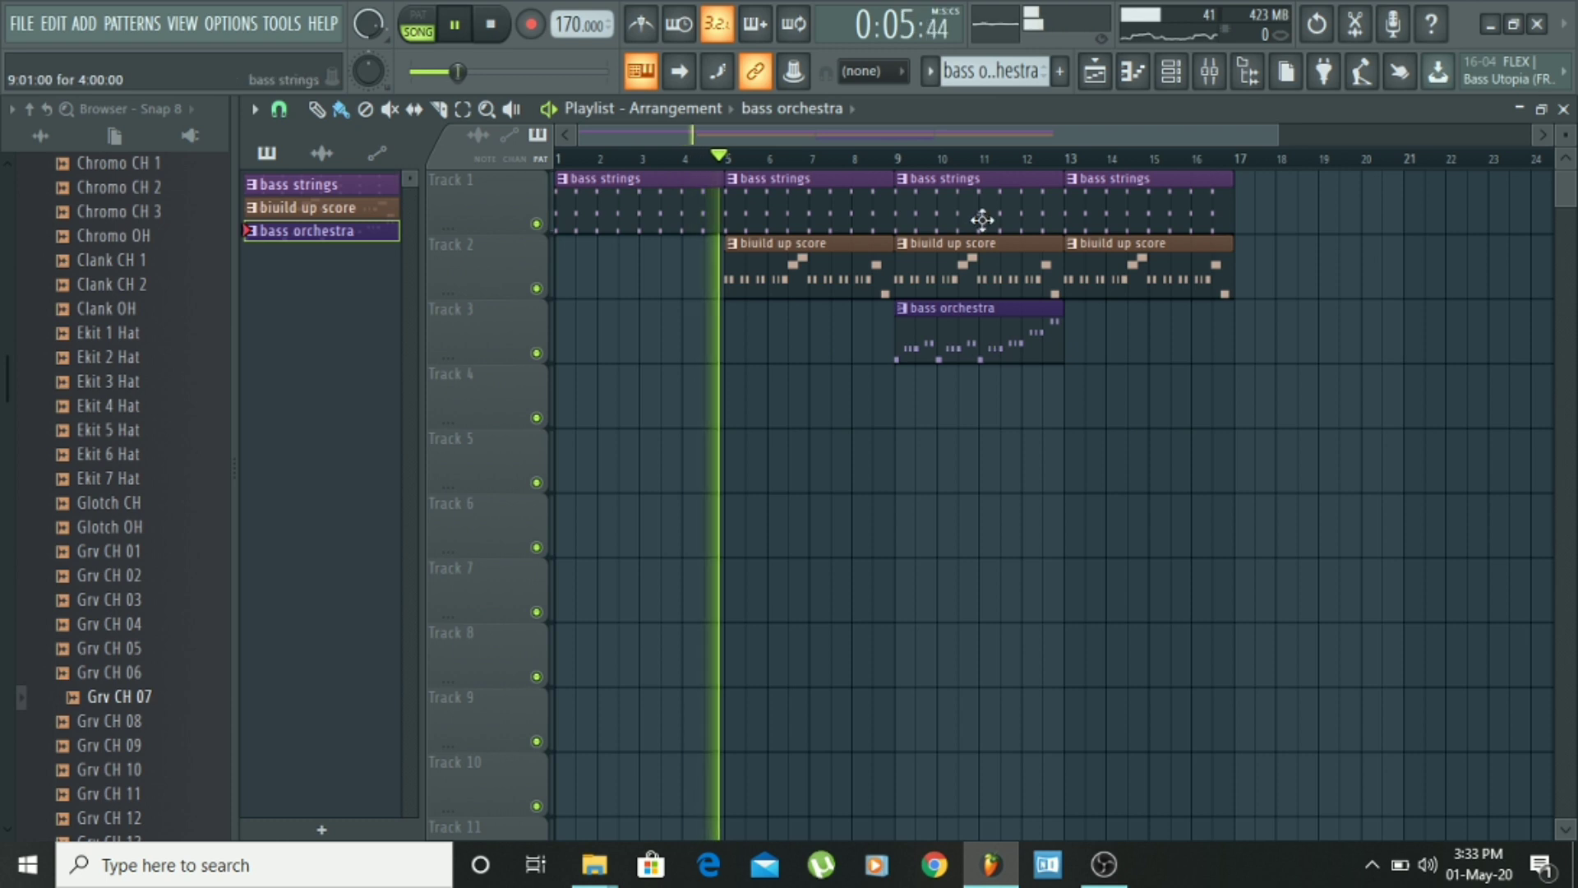
scroll(1002, 164, down, 2)
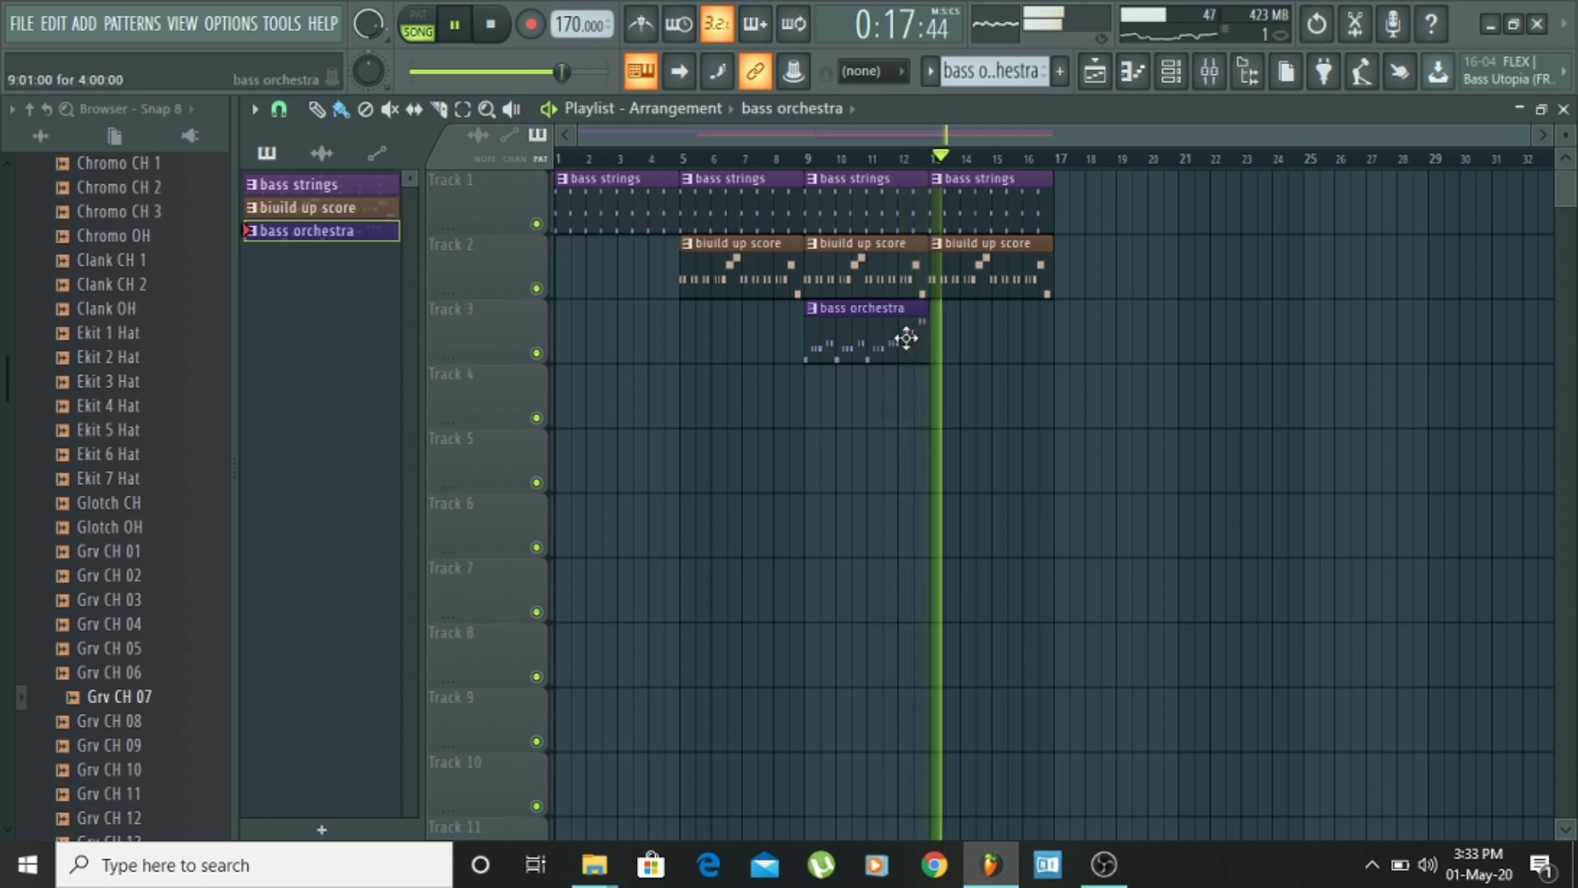
click(947, 336)
key(space)
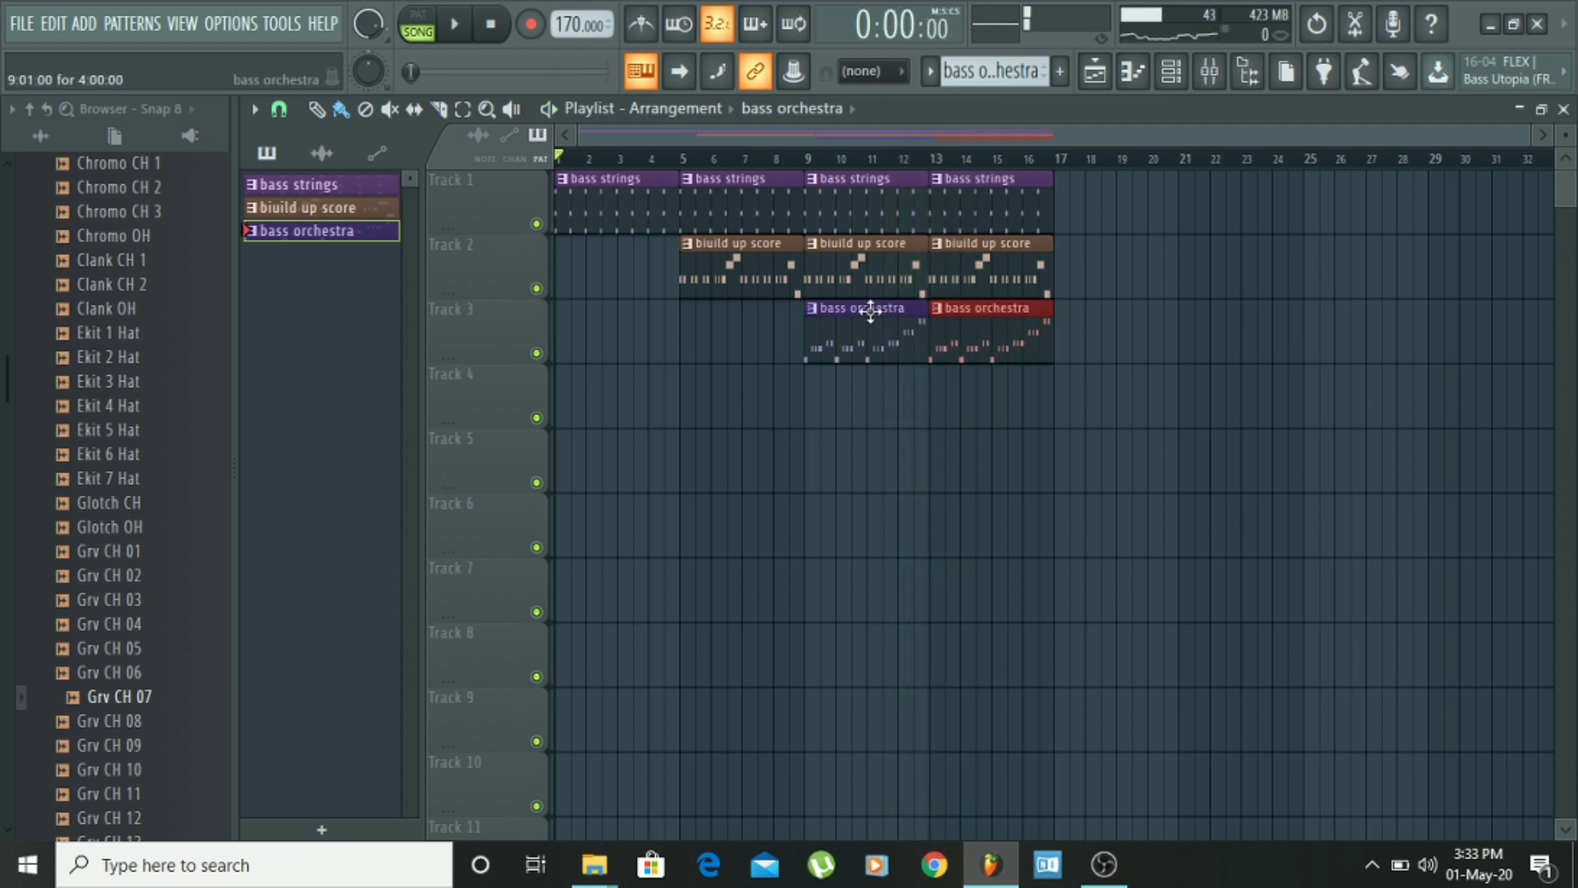
Step: Open the biuild up score notes in the piano roll and transpose them all down one octave, from D6 to D5
double_click(754, 284)
drag(777, 138, 478, 134)
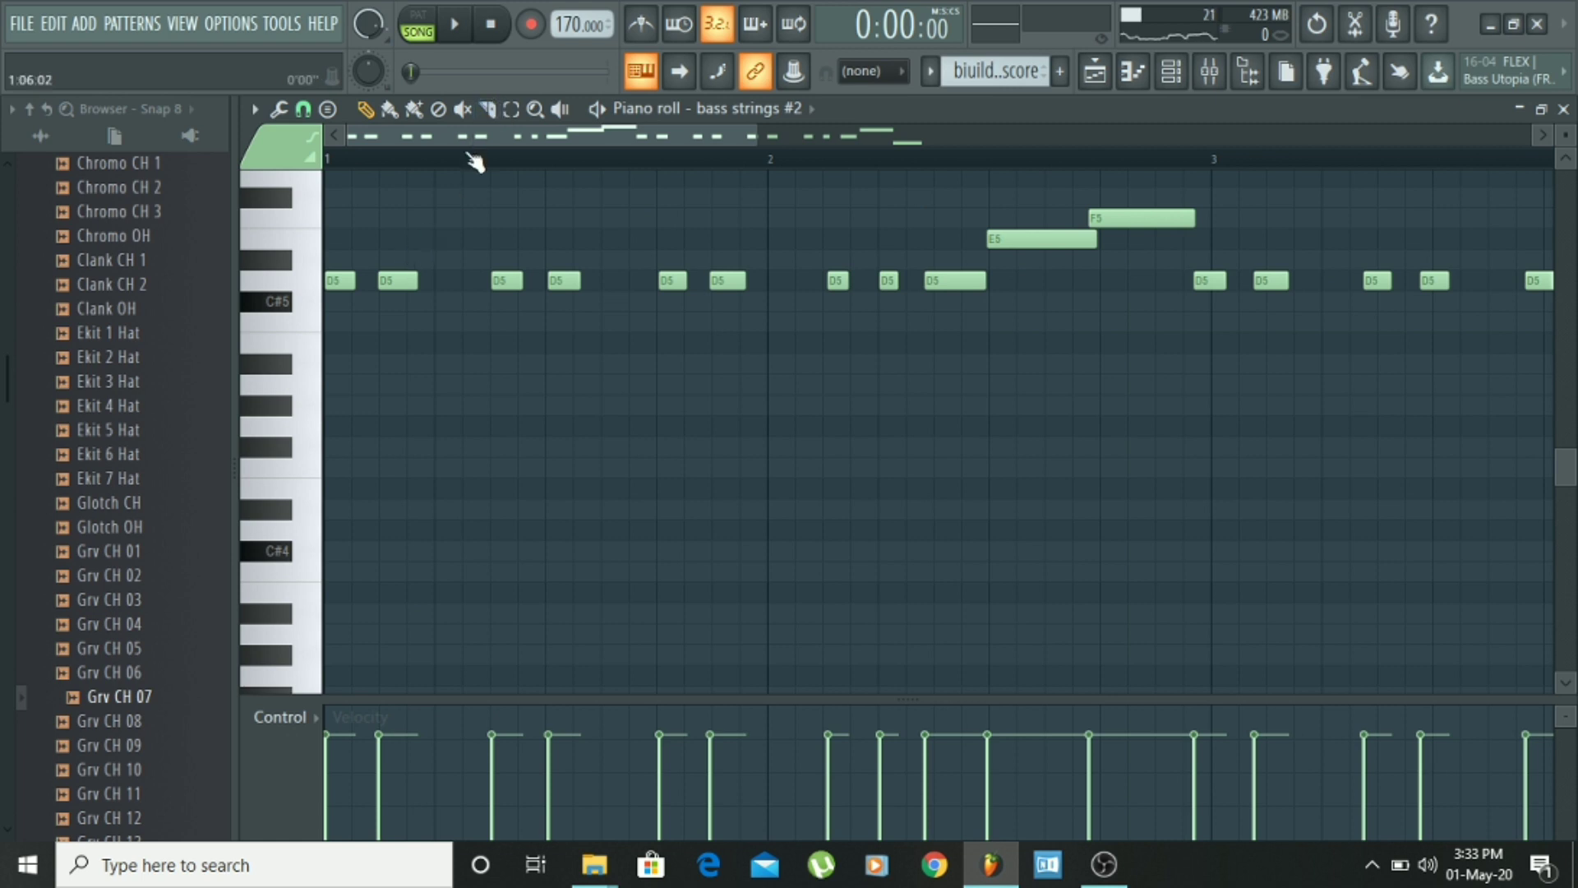
scroll(476, 158, down, 4)
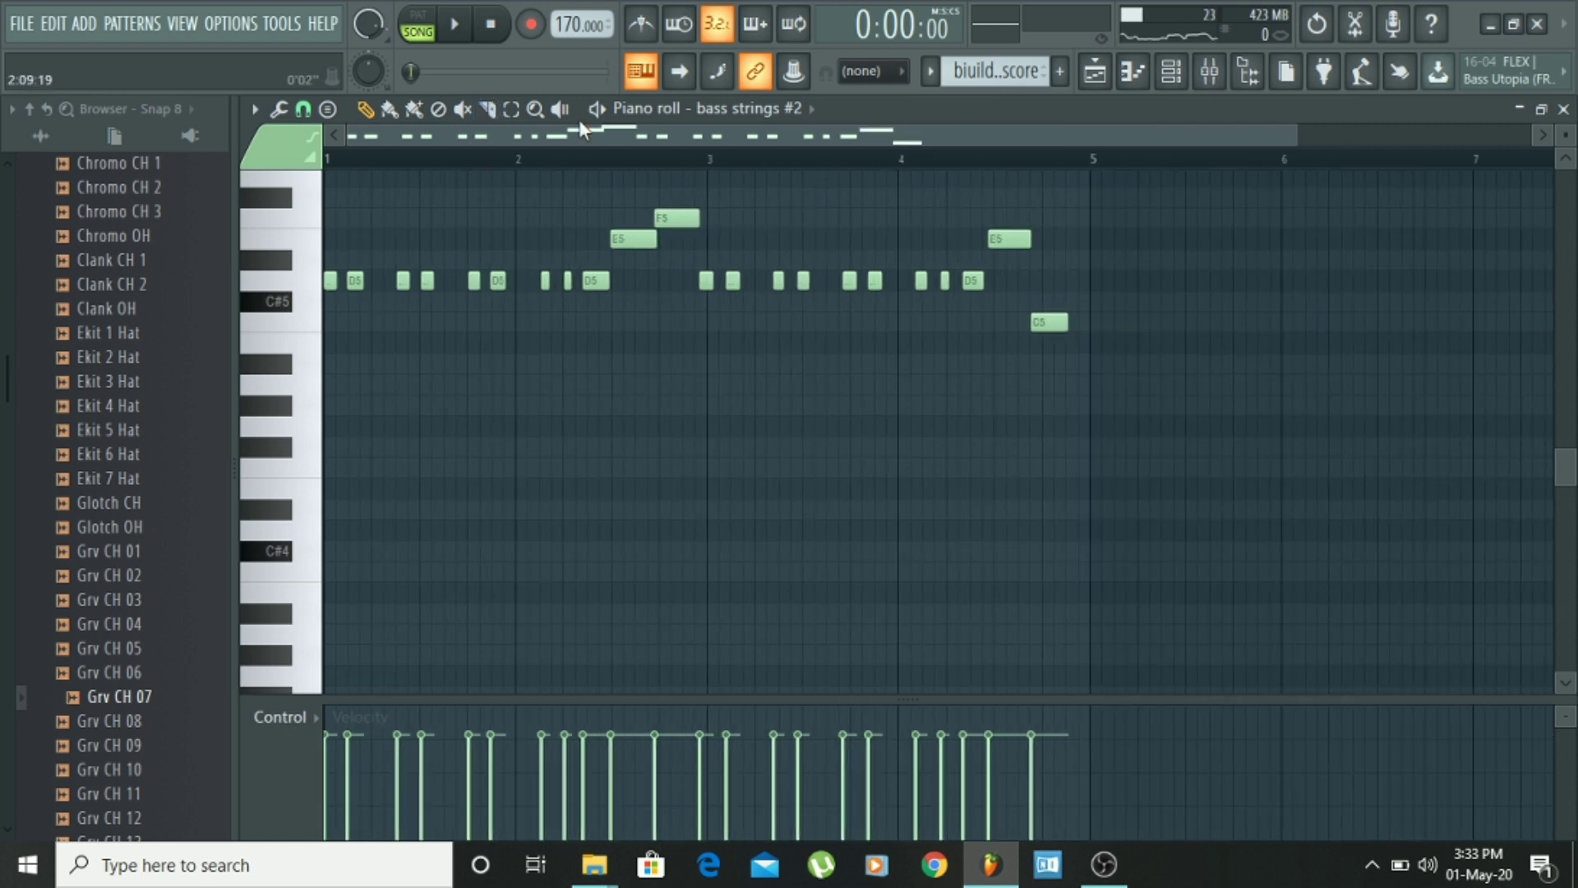
click(450, 27)
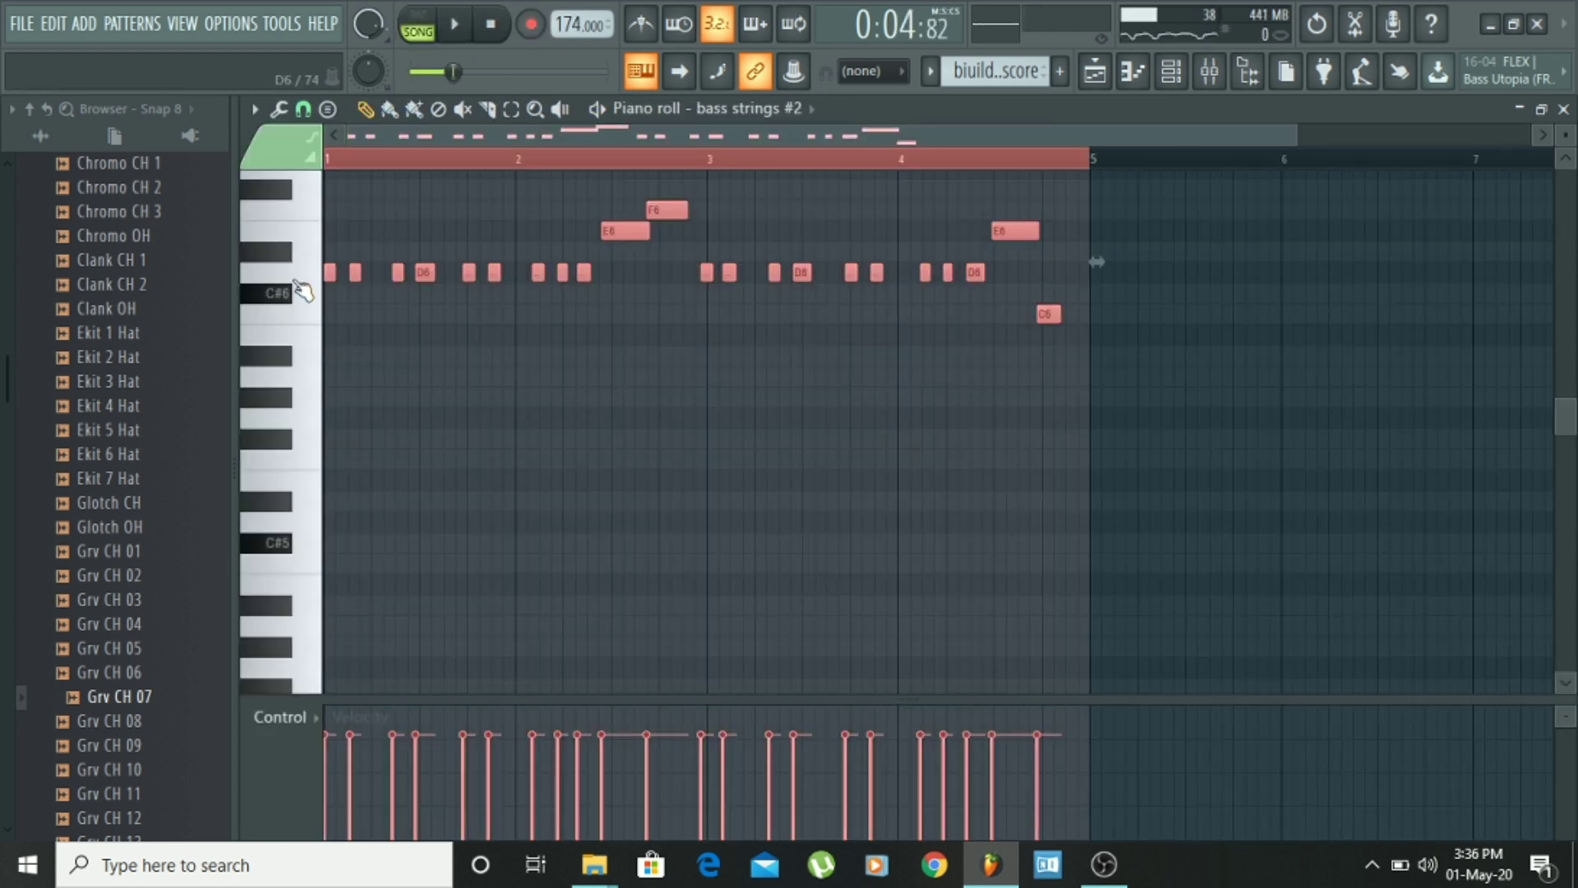
drag(328, 273, 292, 520)
Step: Play back the arrangement with the transposed biuild up score and return to the playlist
key(space)
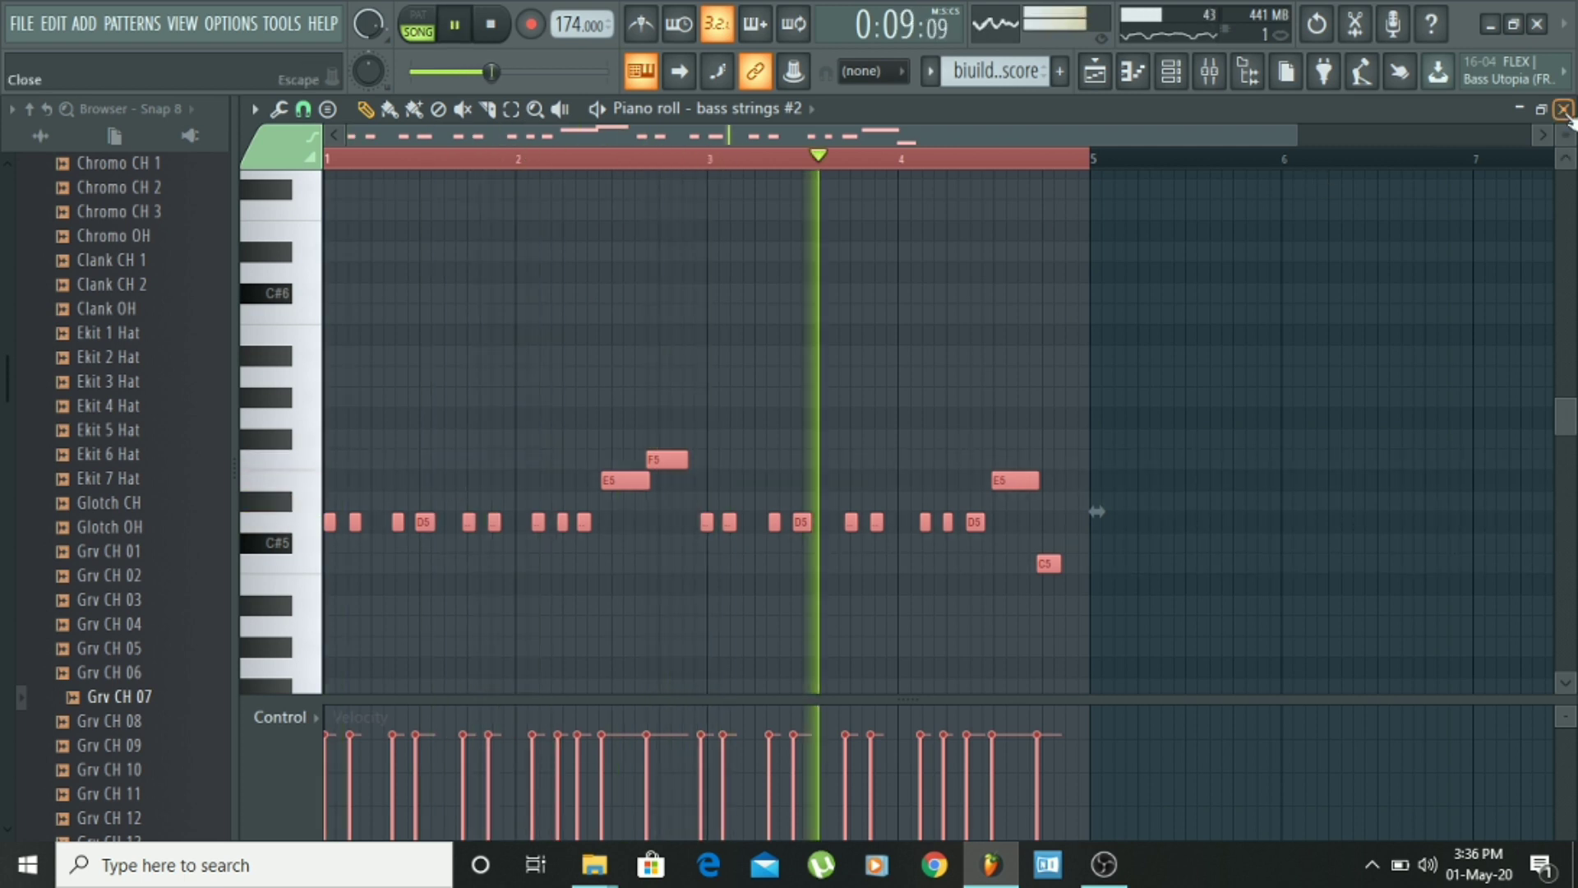
key(F5)
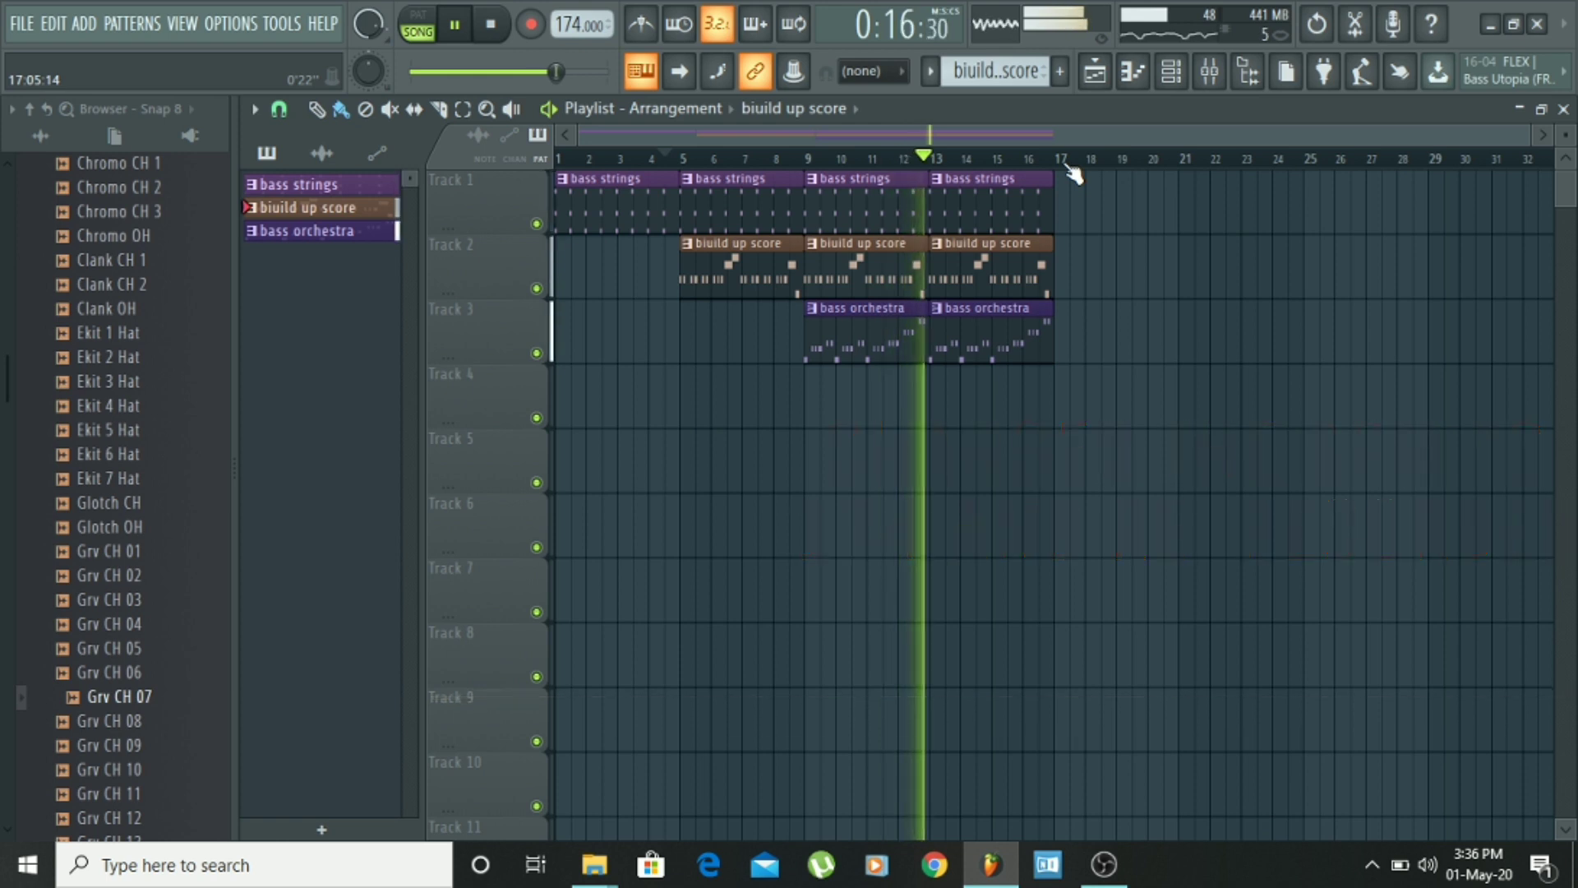
key(space)
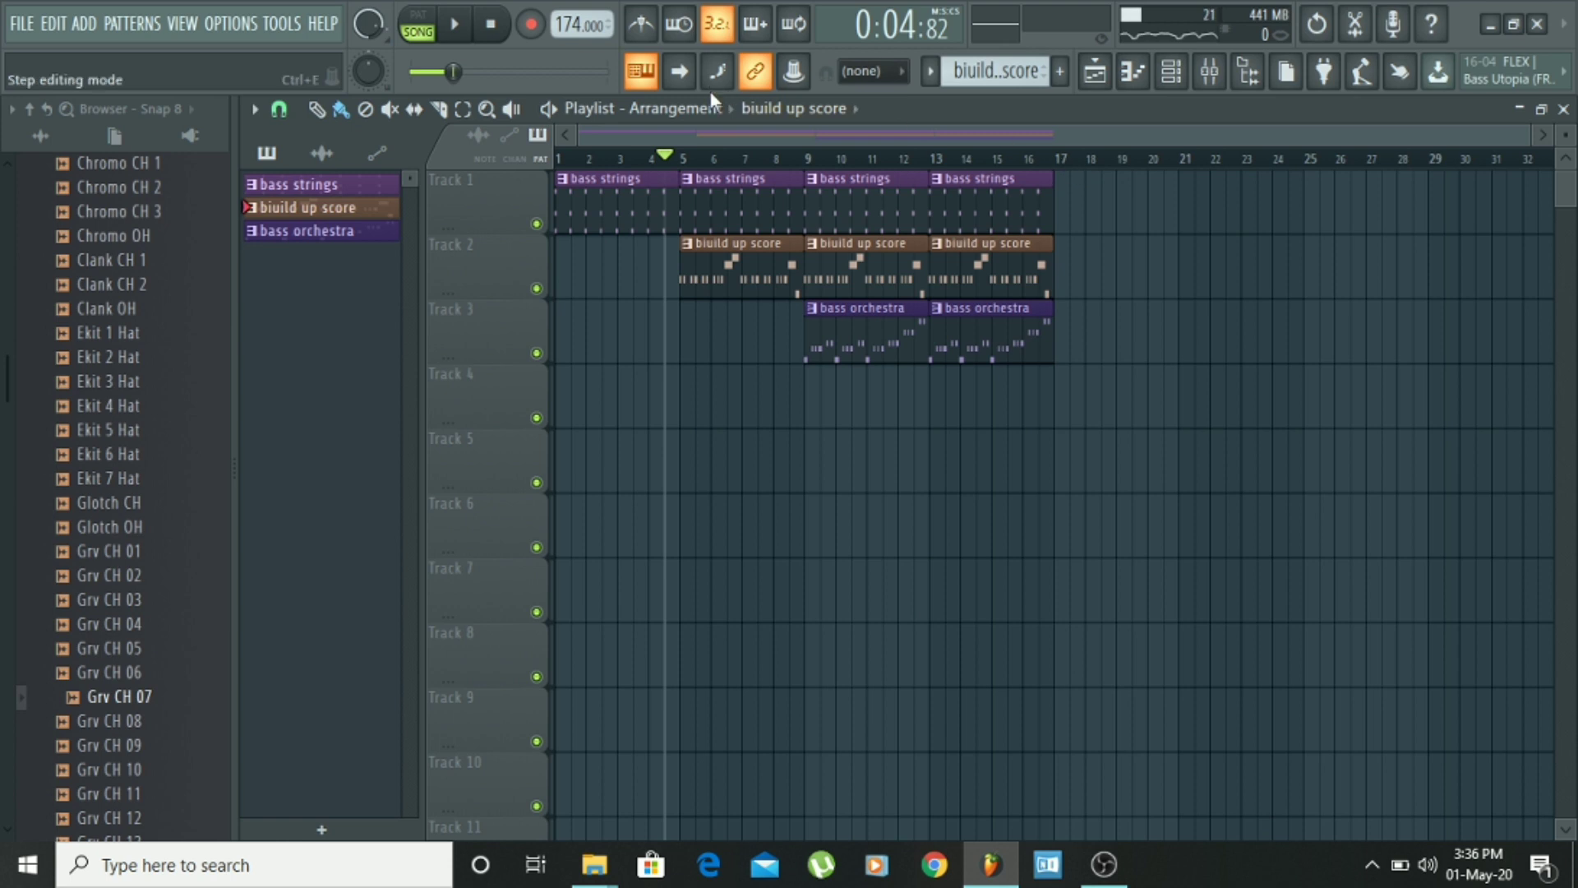
Step: Play back the arrangement from bar 1 and stop it
drag(693, 168, 561, 165)
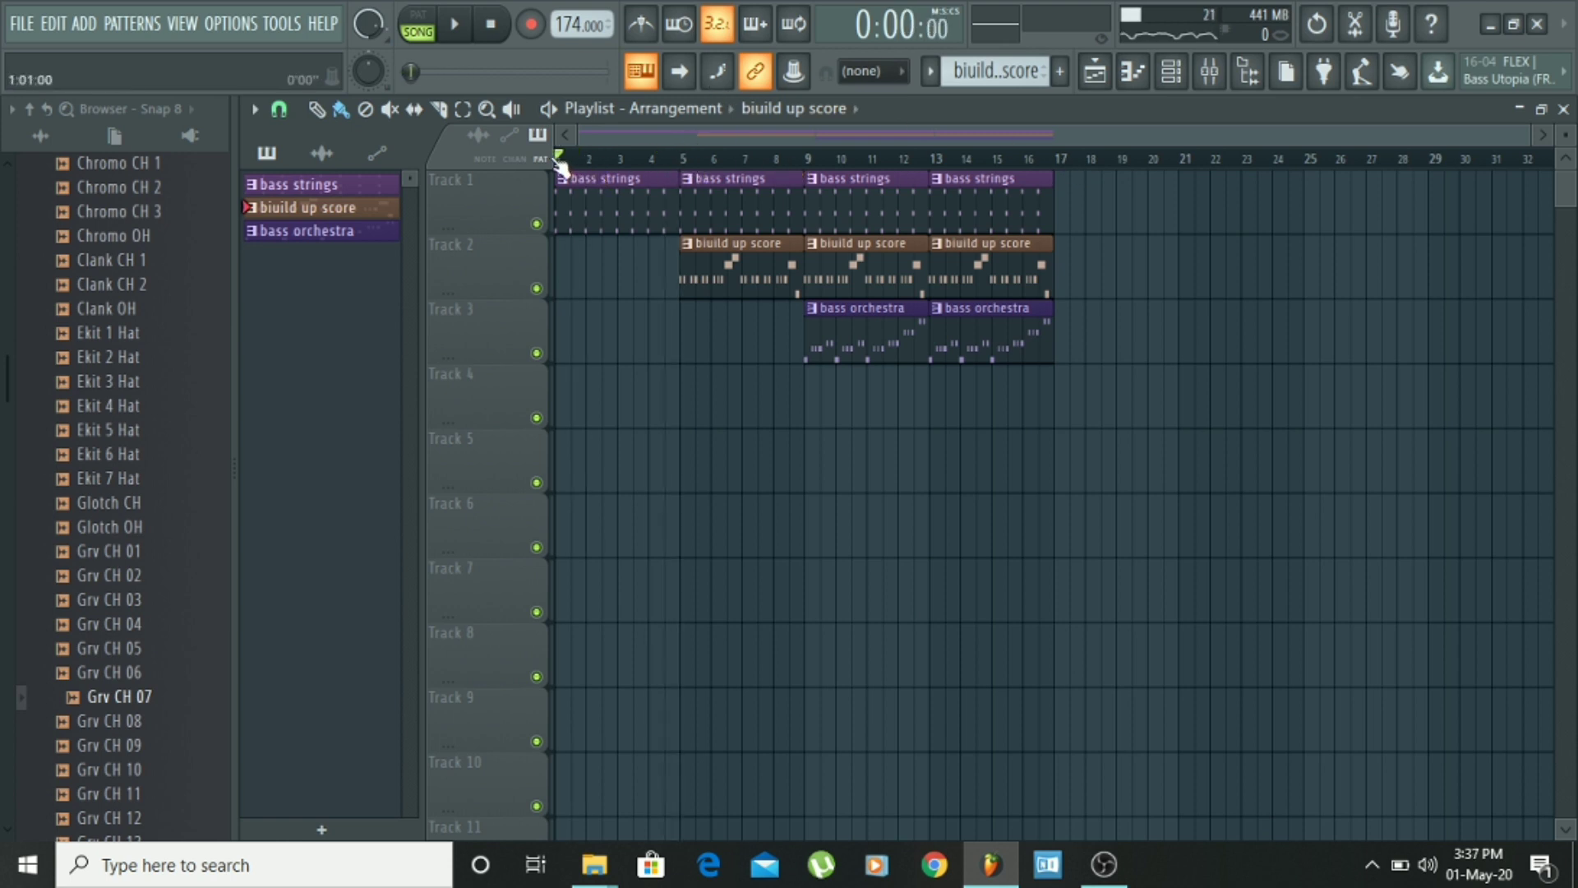
key(space)
key(space)
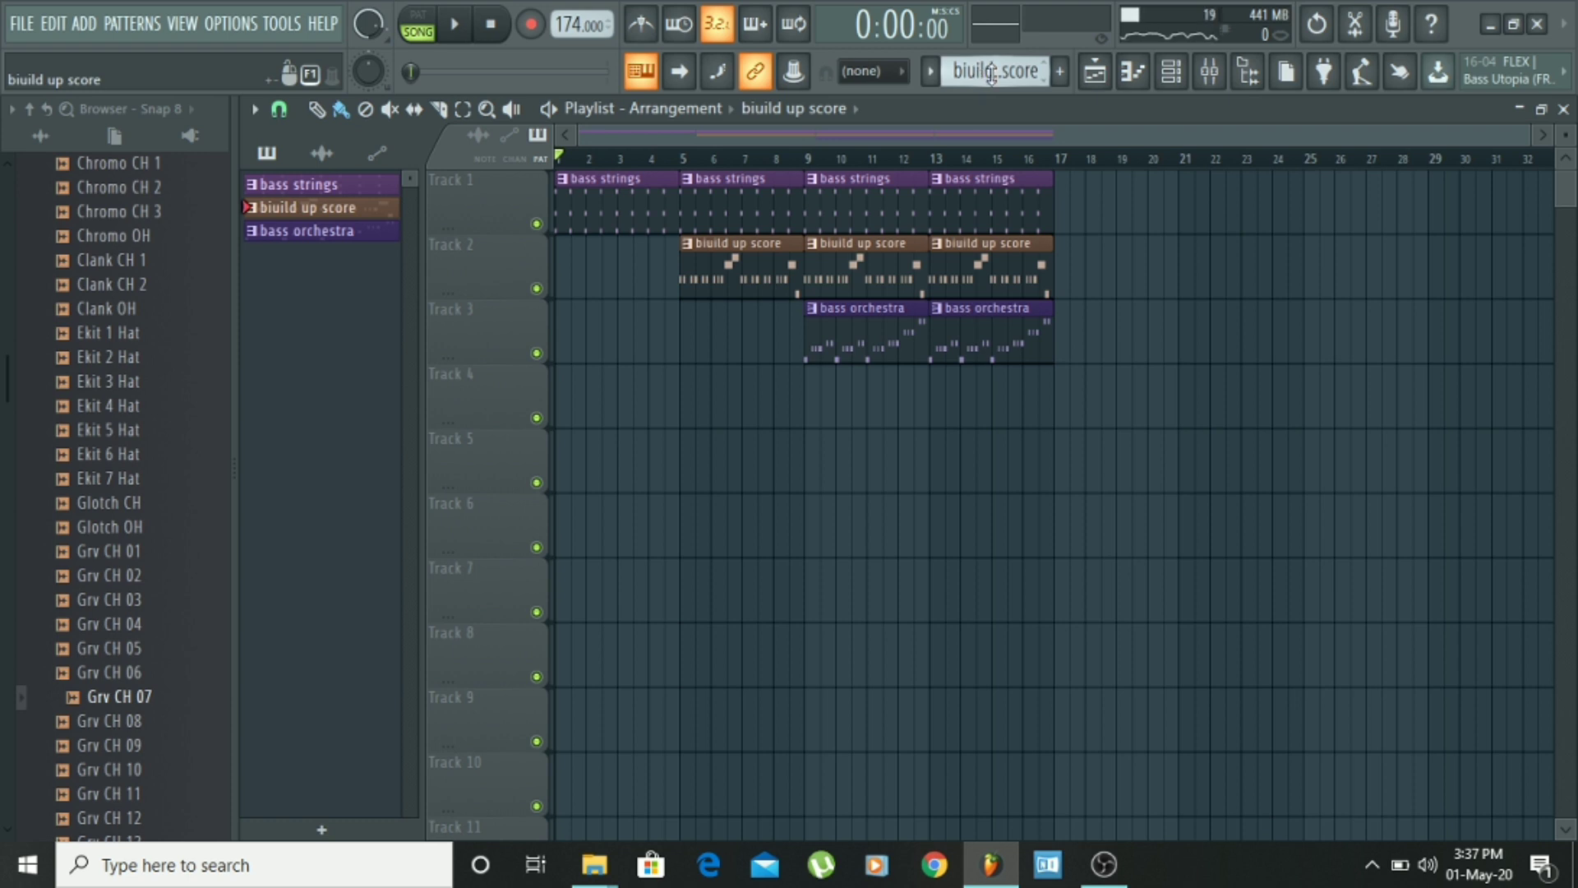
Step: Create a new pattern named violin and add an Orchestral instrument channel to the channel rack
click(1060, 71)
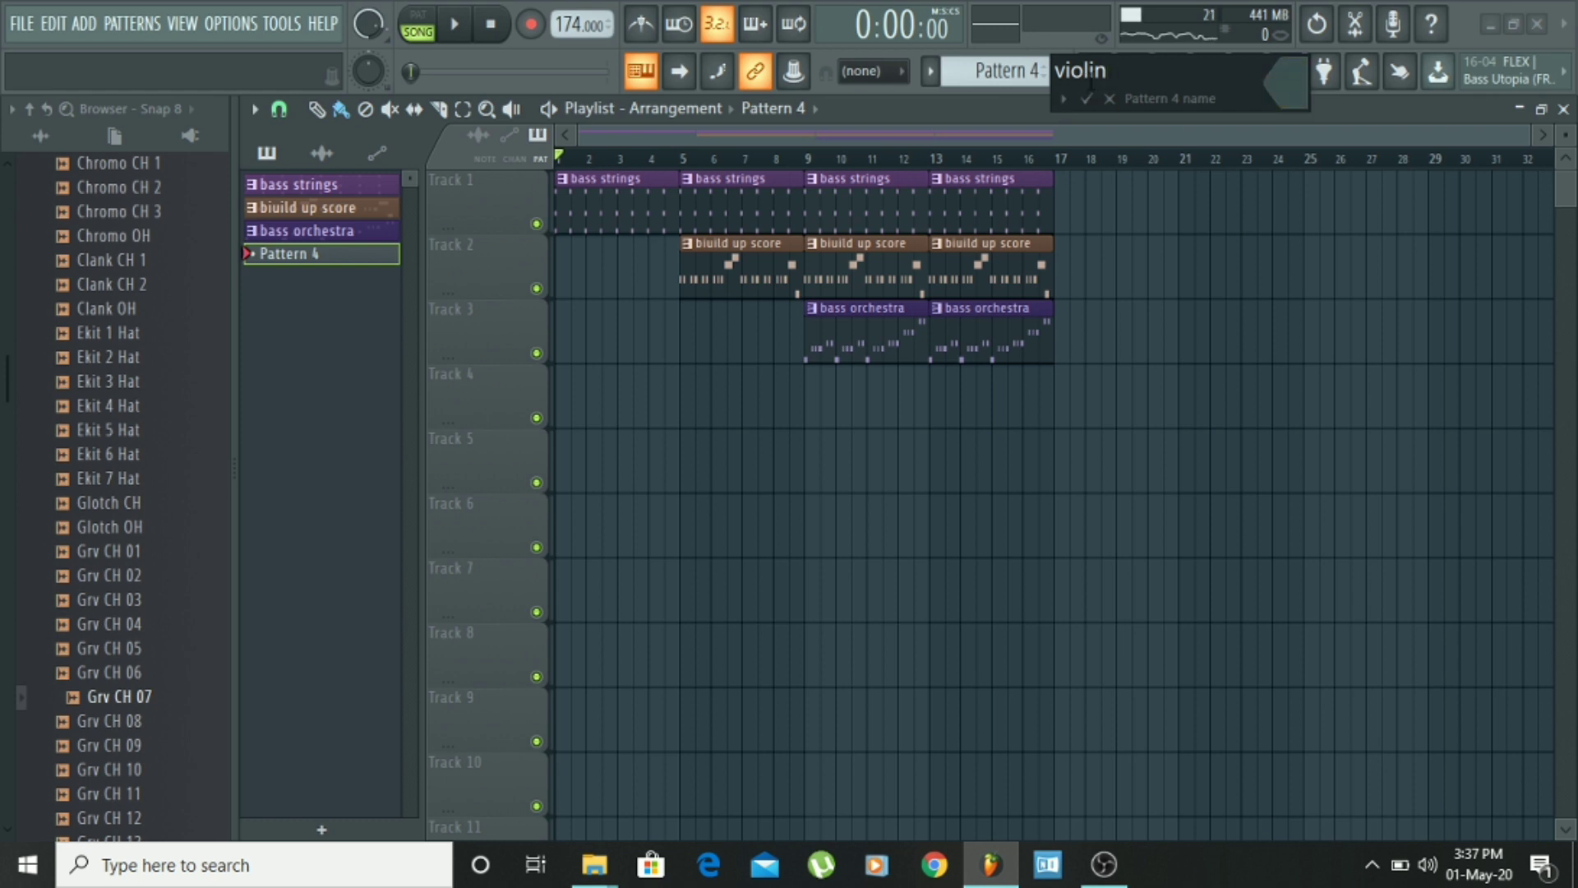
key(Return)
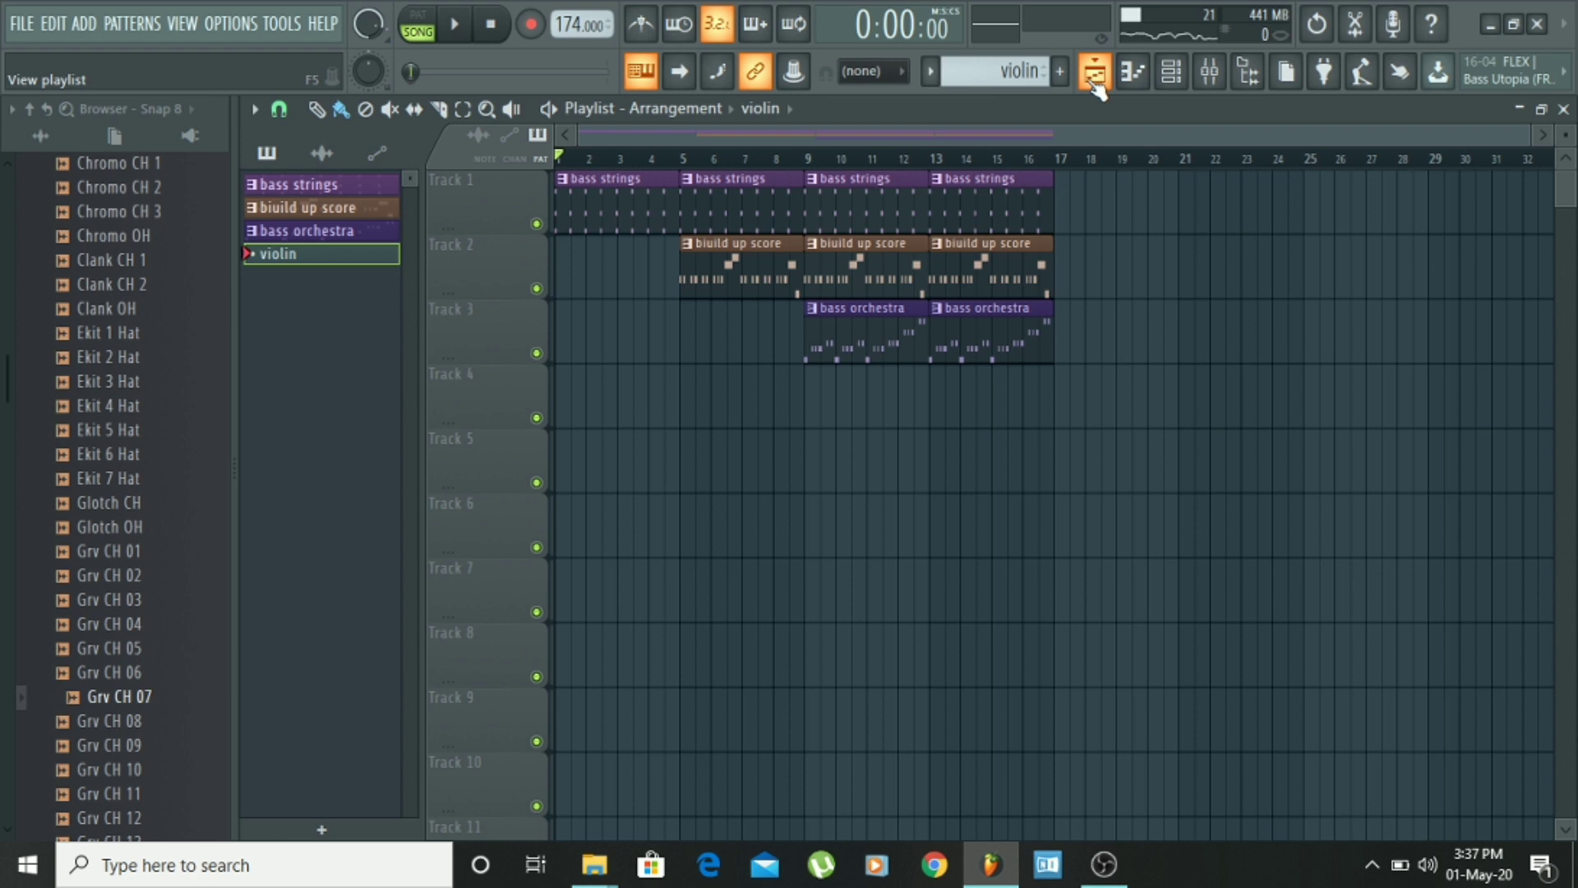
click(1186, 83)
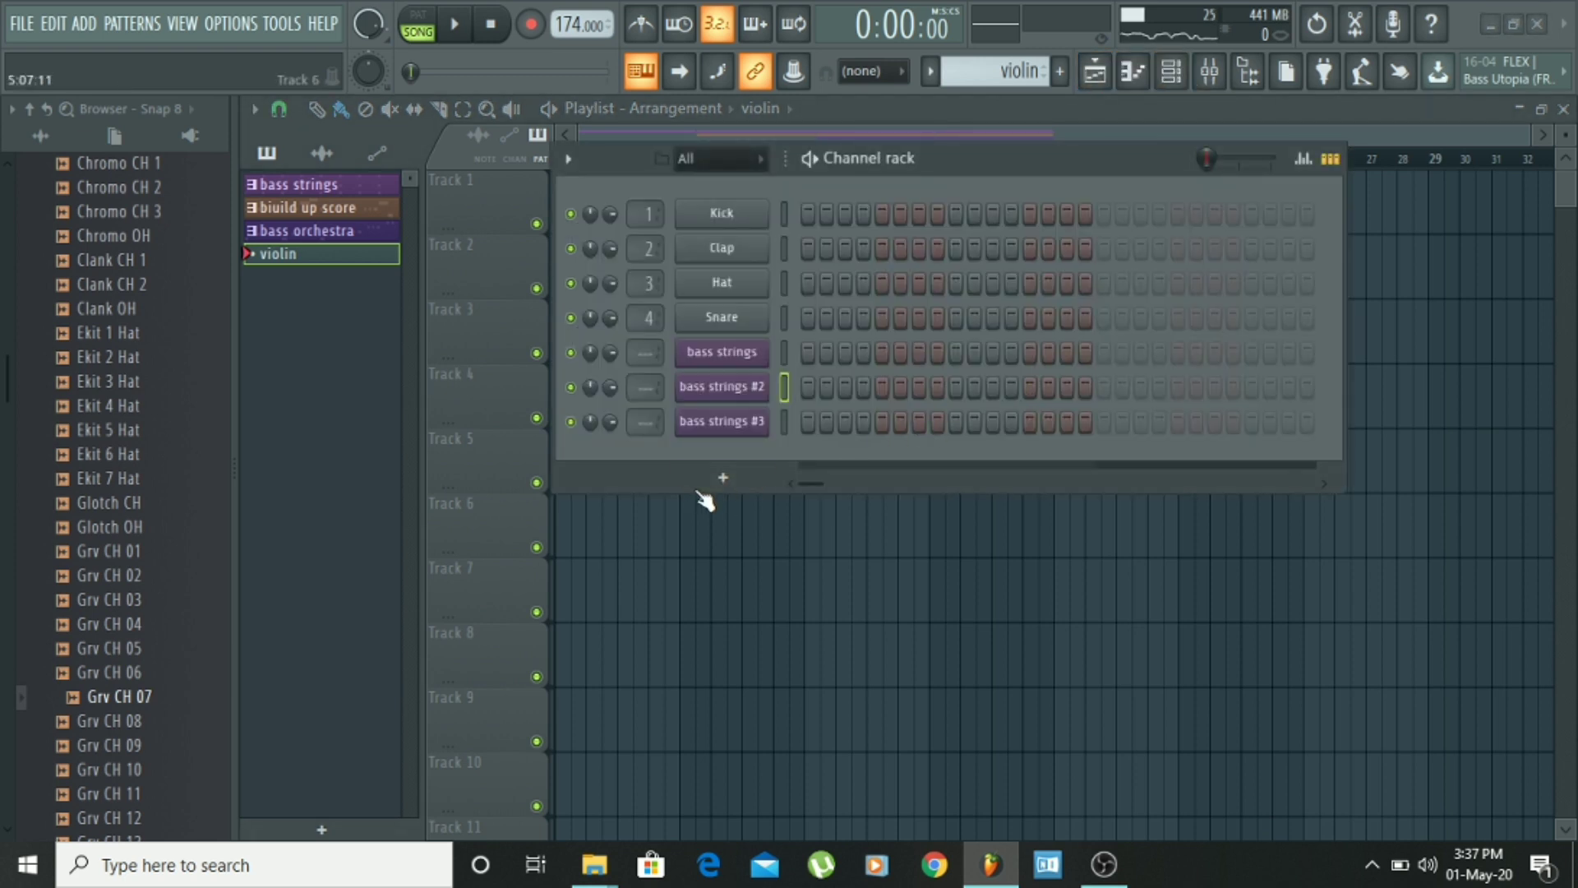
click(723, 478)
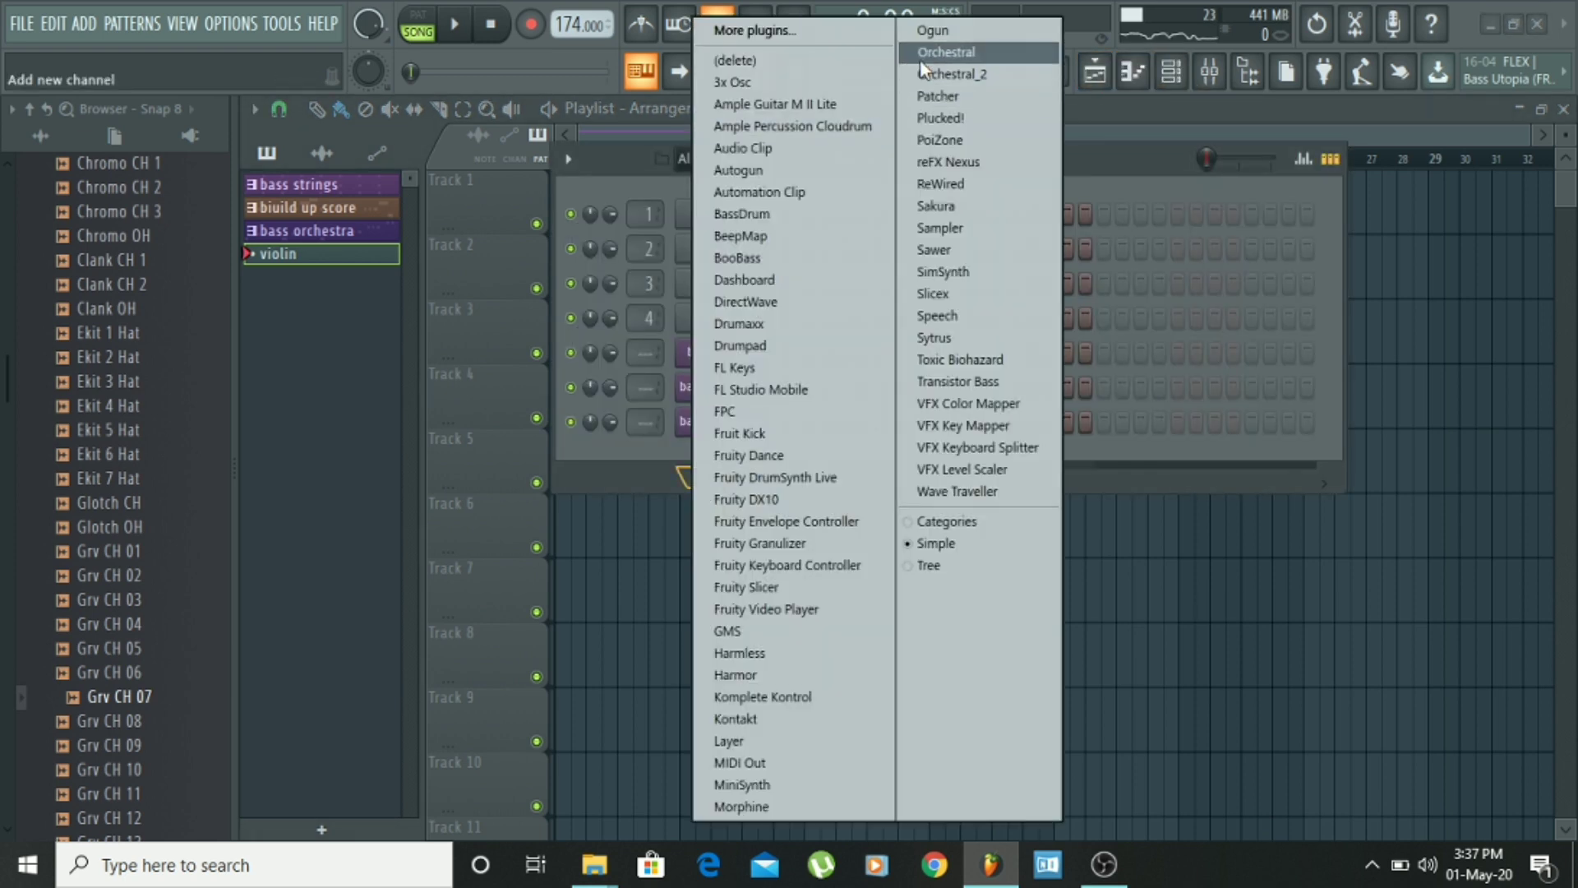
click(945, 53)
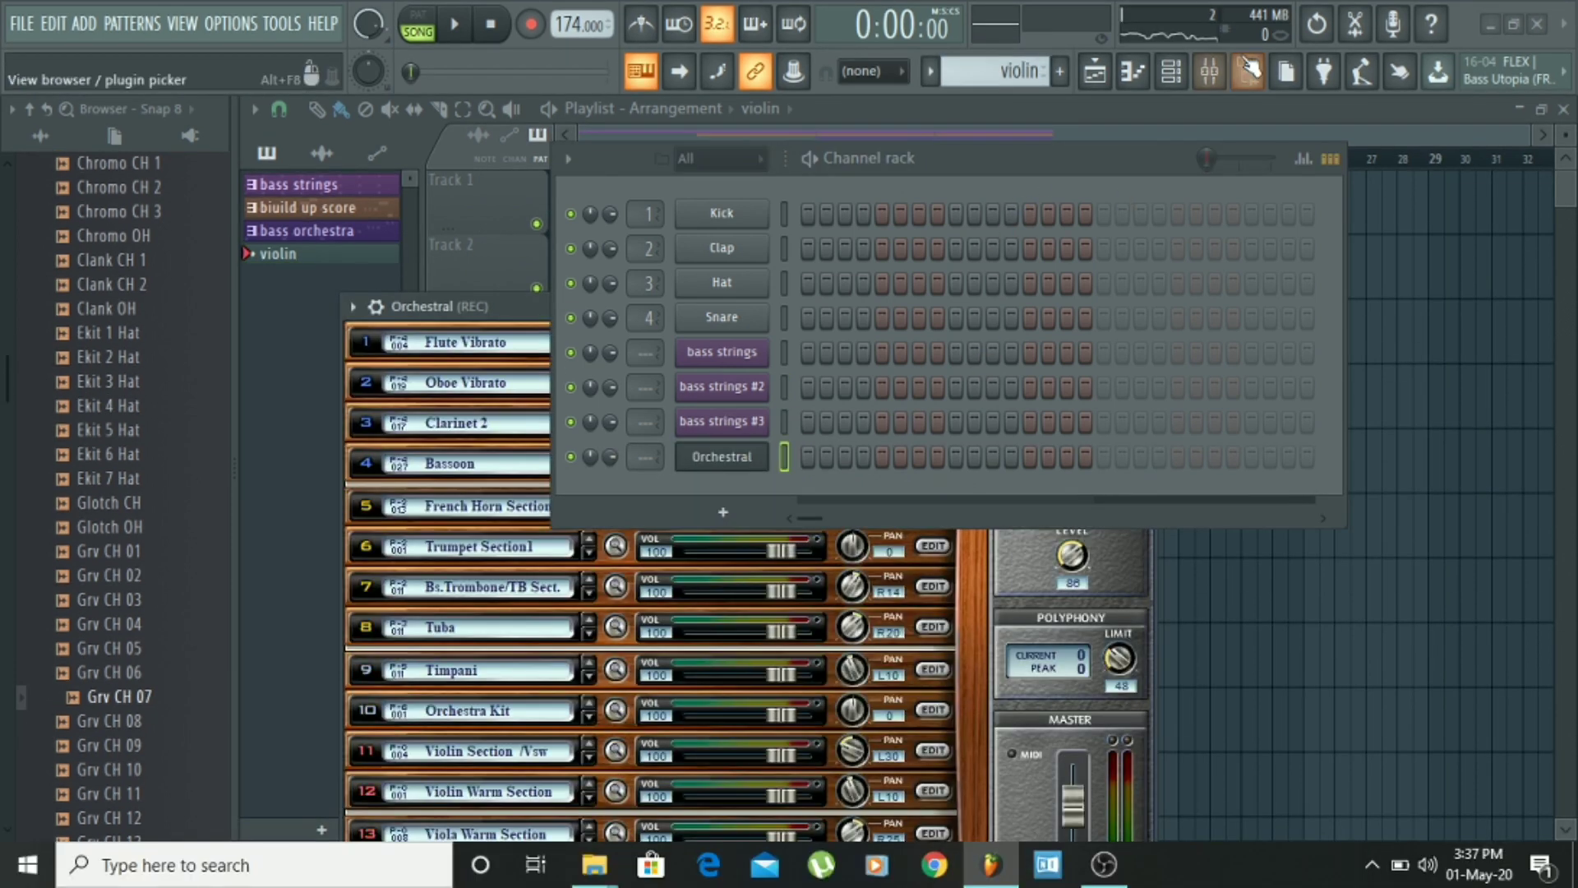
click(1171, 71)
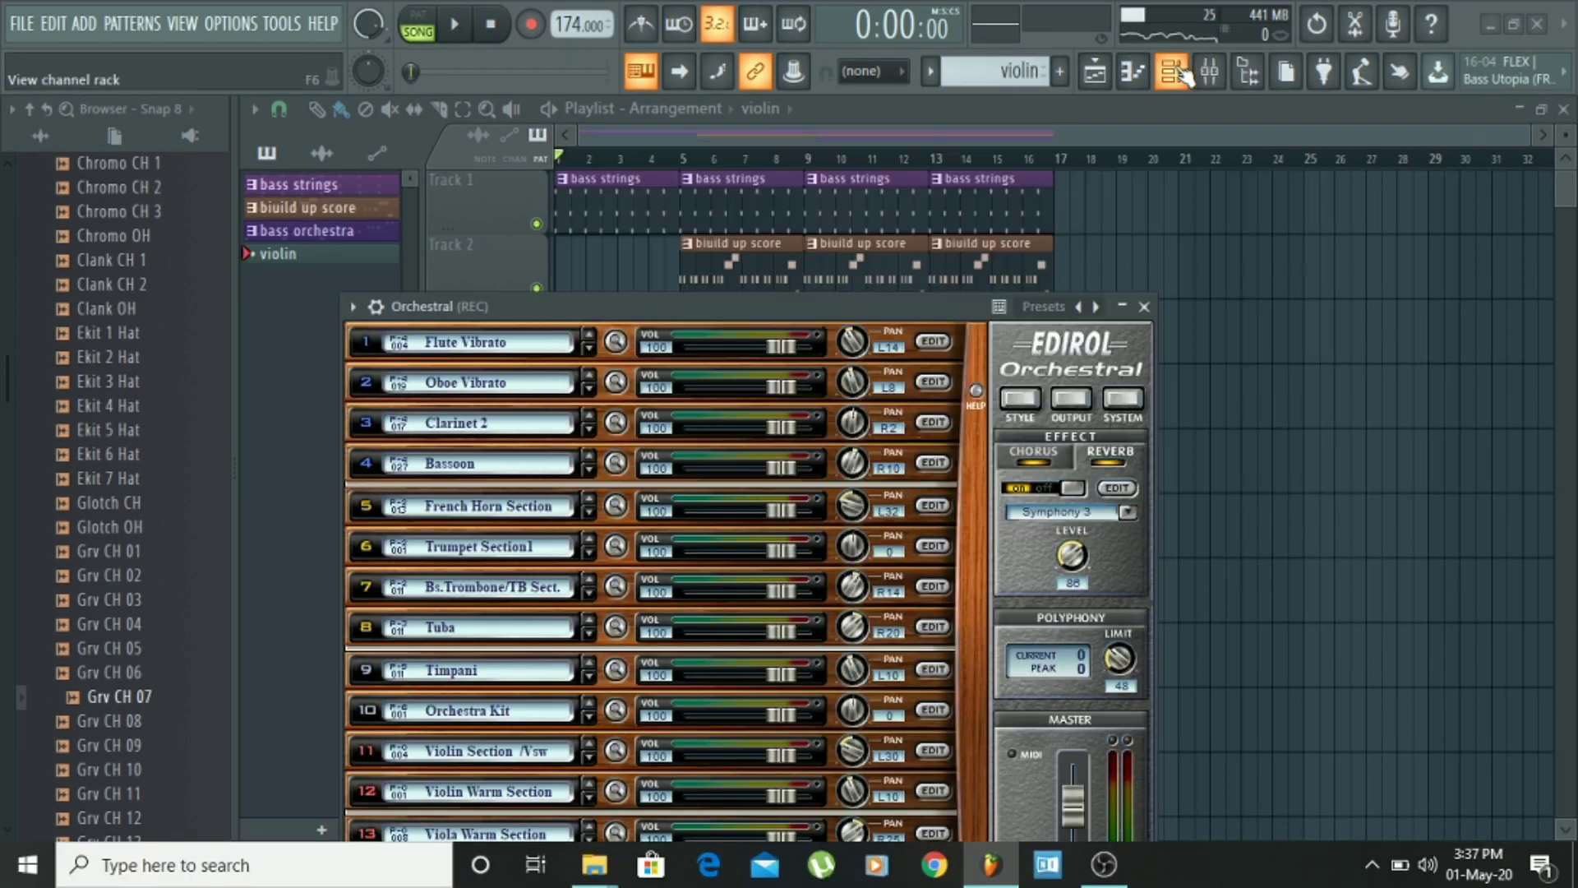
Step: Load the Slow Viola Section patch into part 1 of Orchestral, try out a few notes, and close the plugin
click(511, 353)
mouse_move(575, 359)
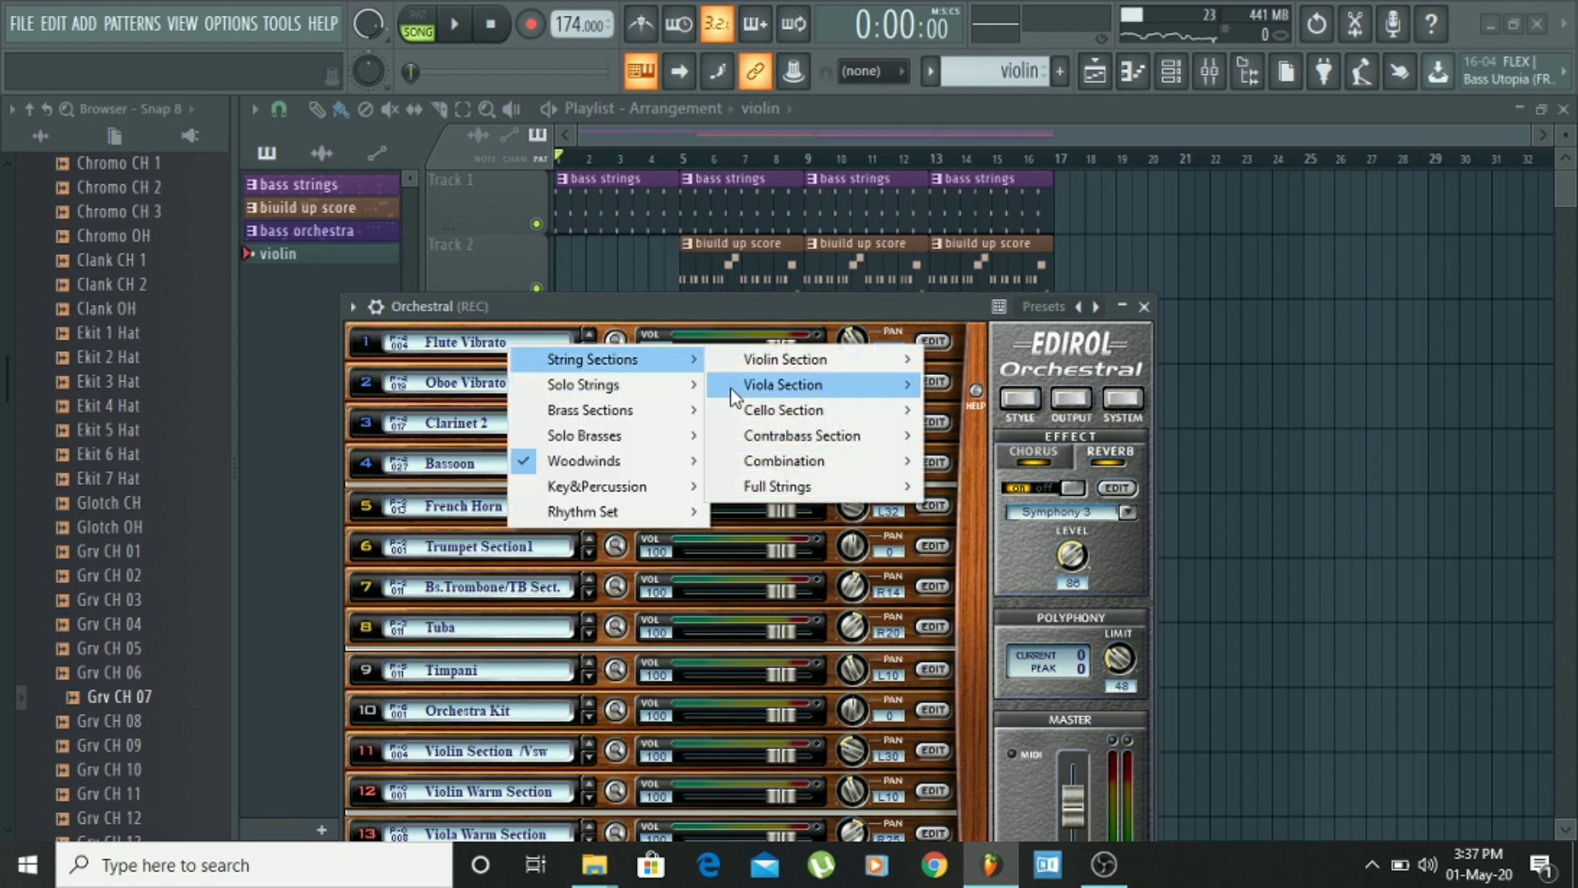
mouse_move(740, 385)
click(1071, 411)
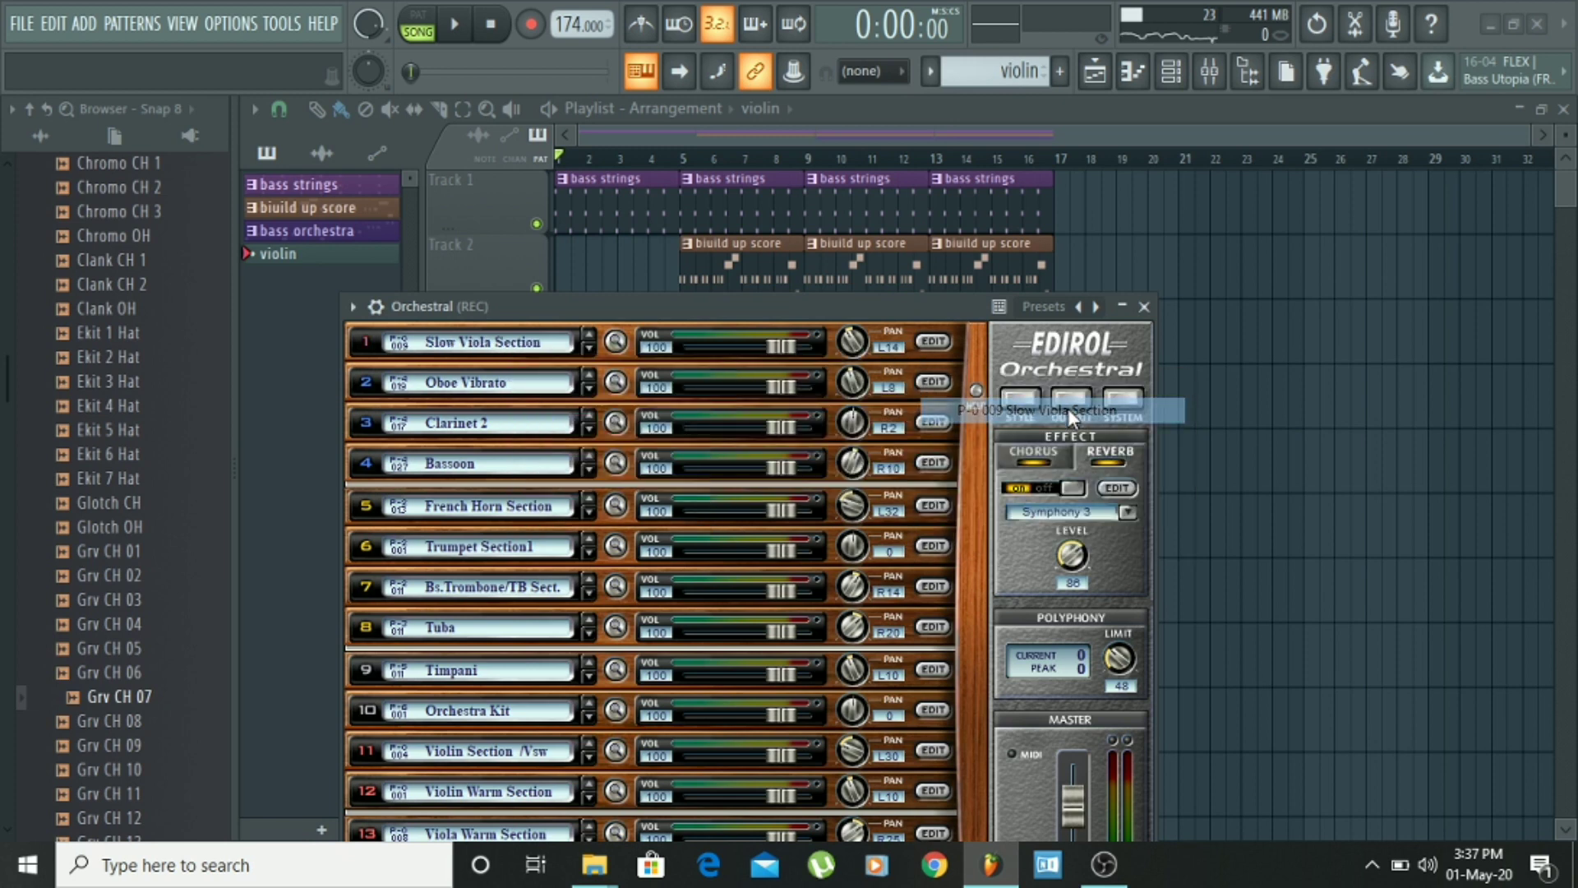
key(r)
key(e)
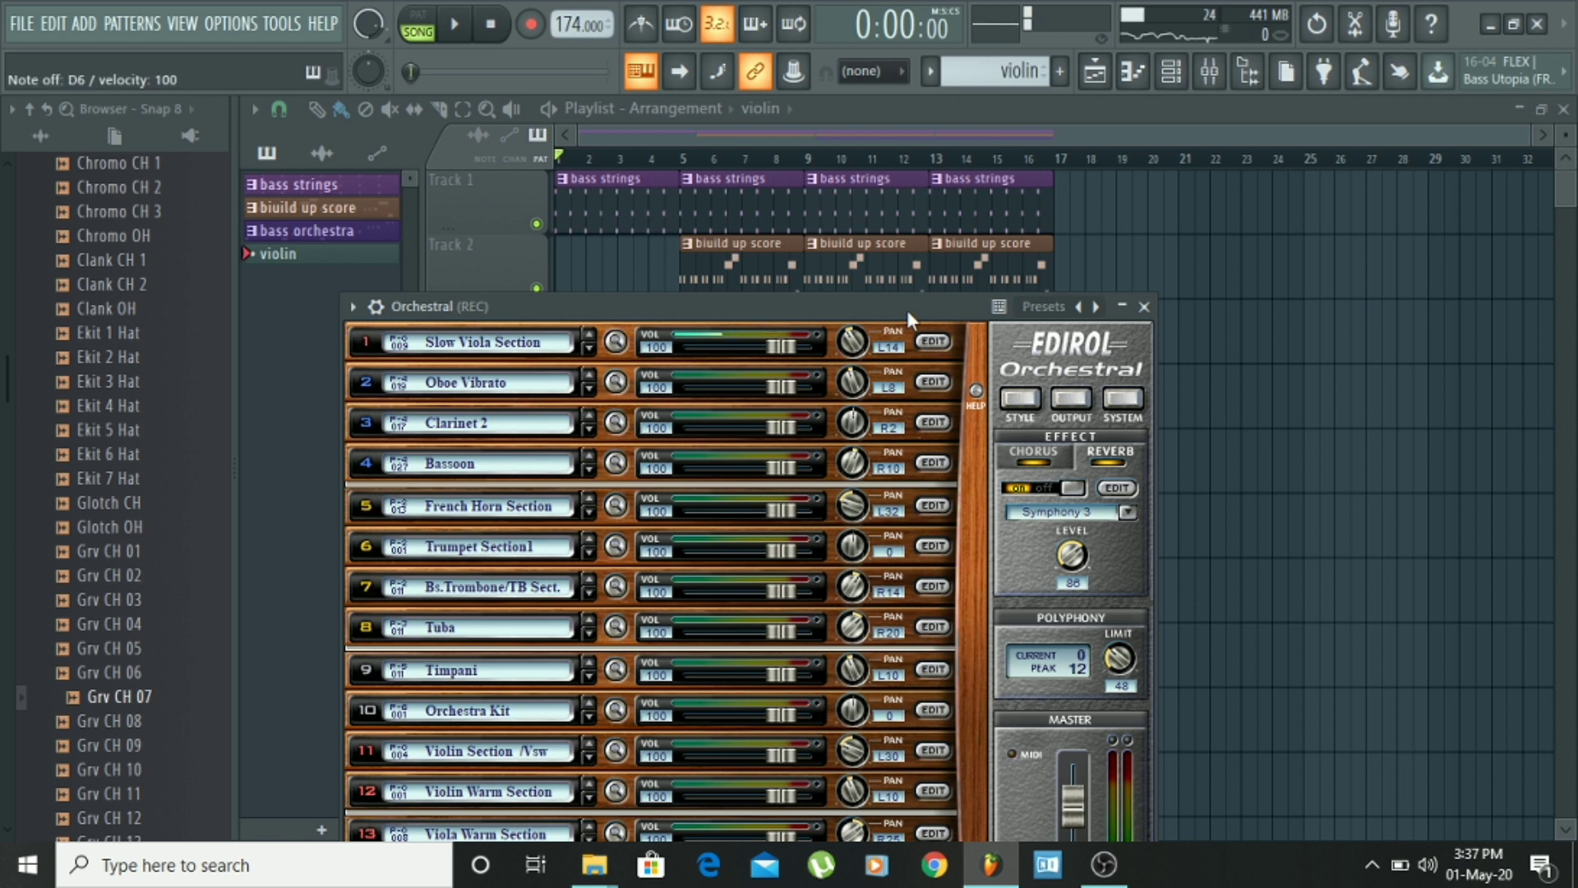
click(1172, 71)
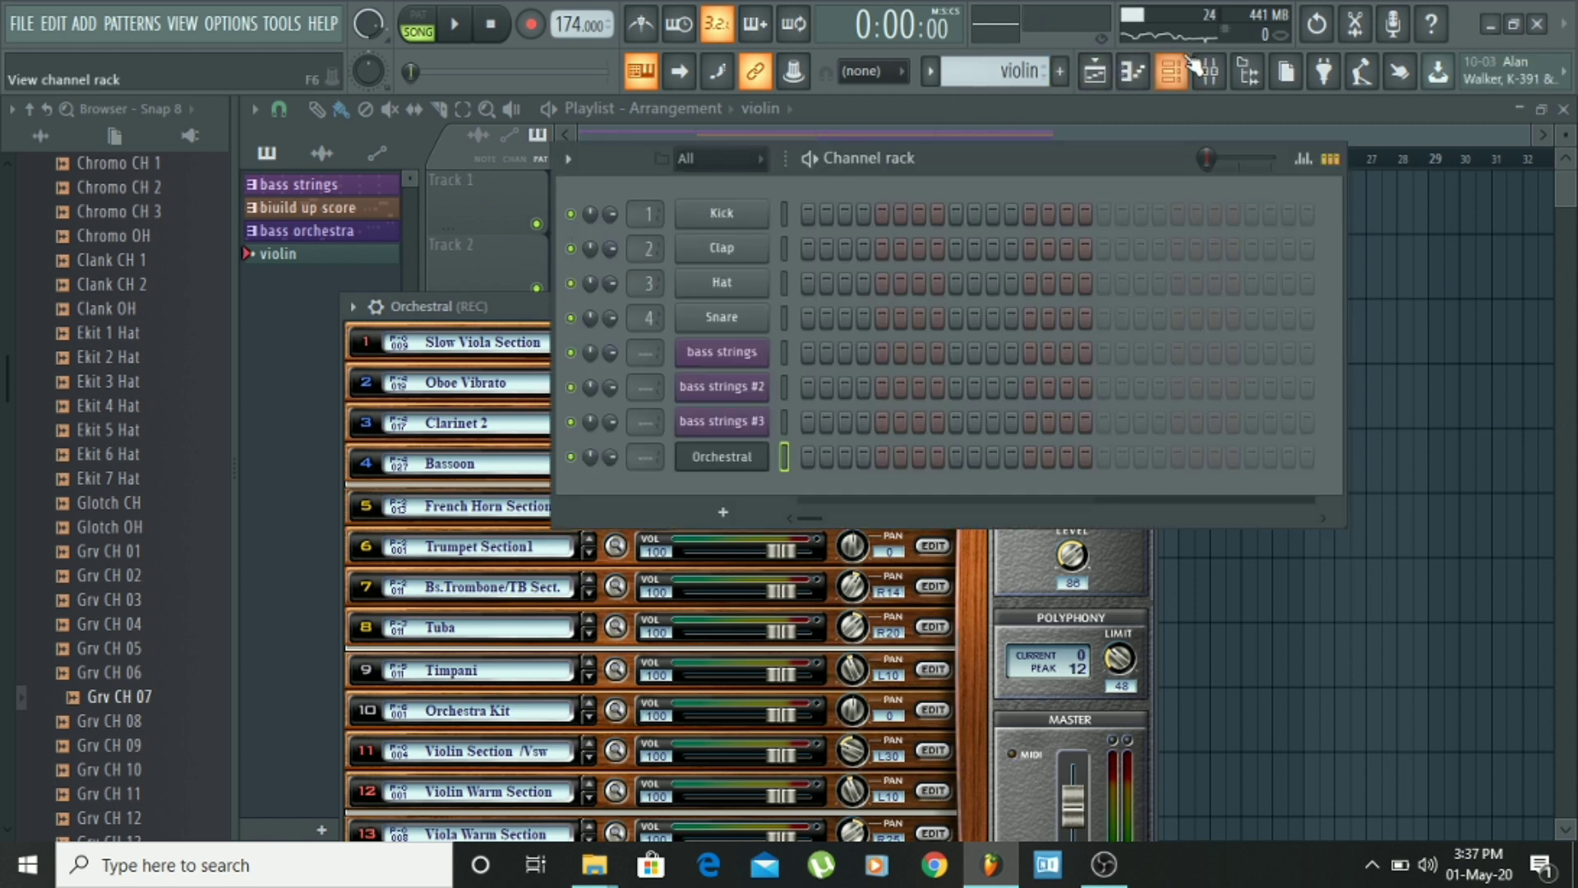
click(1171, 71)
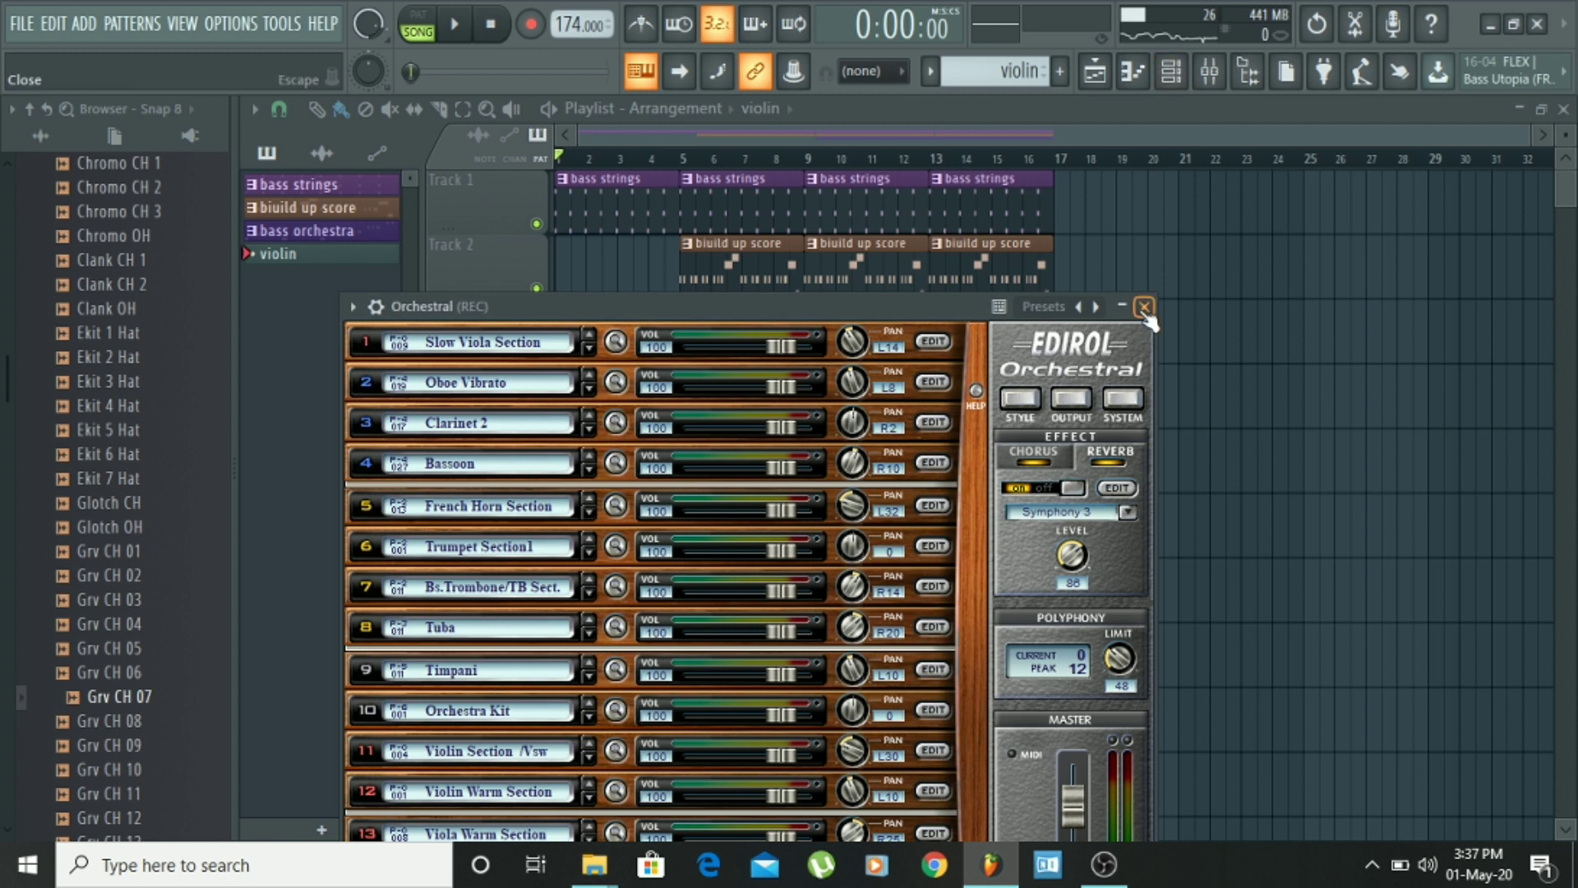
click(1144, 306)
Step: Rehearse the violin melody on the typing keyboard over the arrangement, playing from bar 8
scroll(855, 178, right, 3)
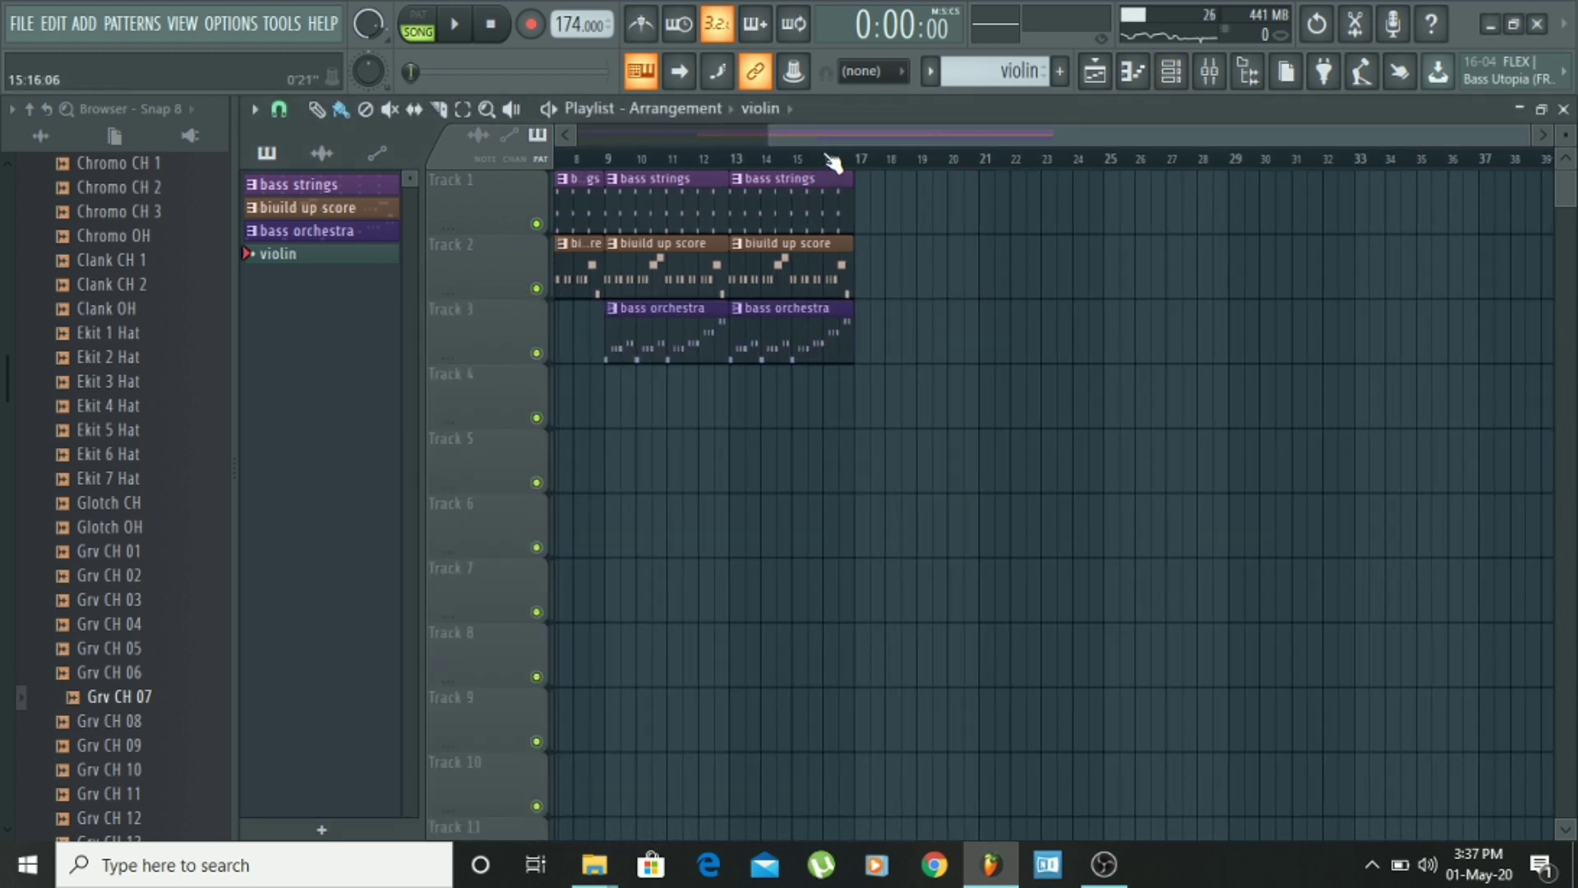
drag(823, 137, 750, 137)
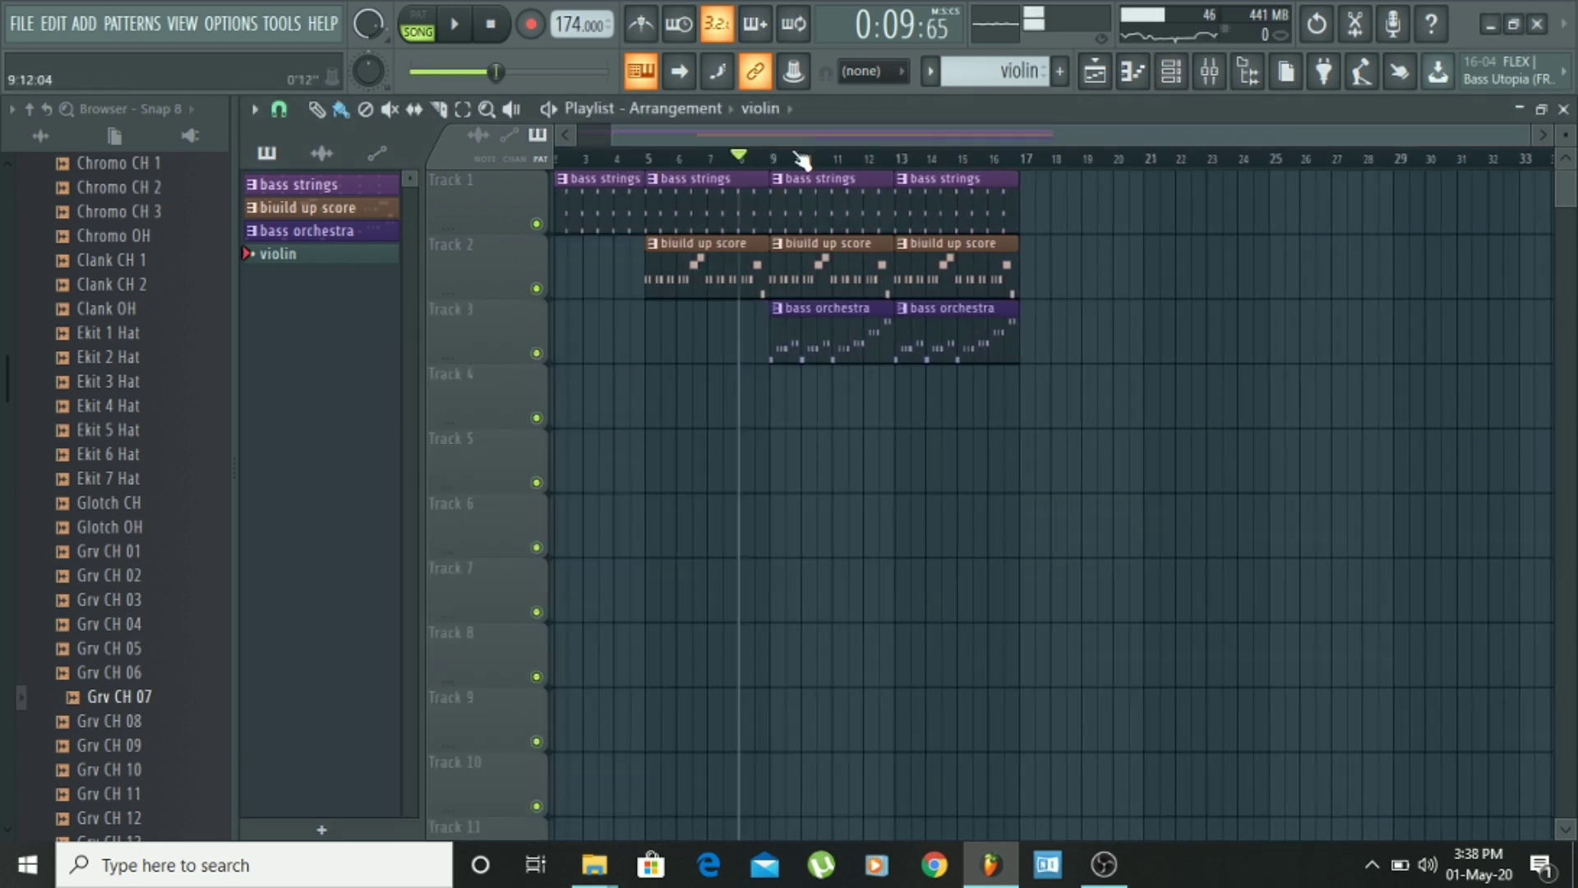
key(w)
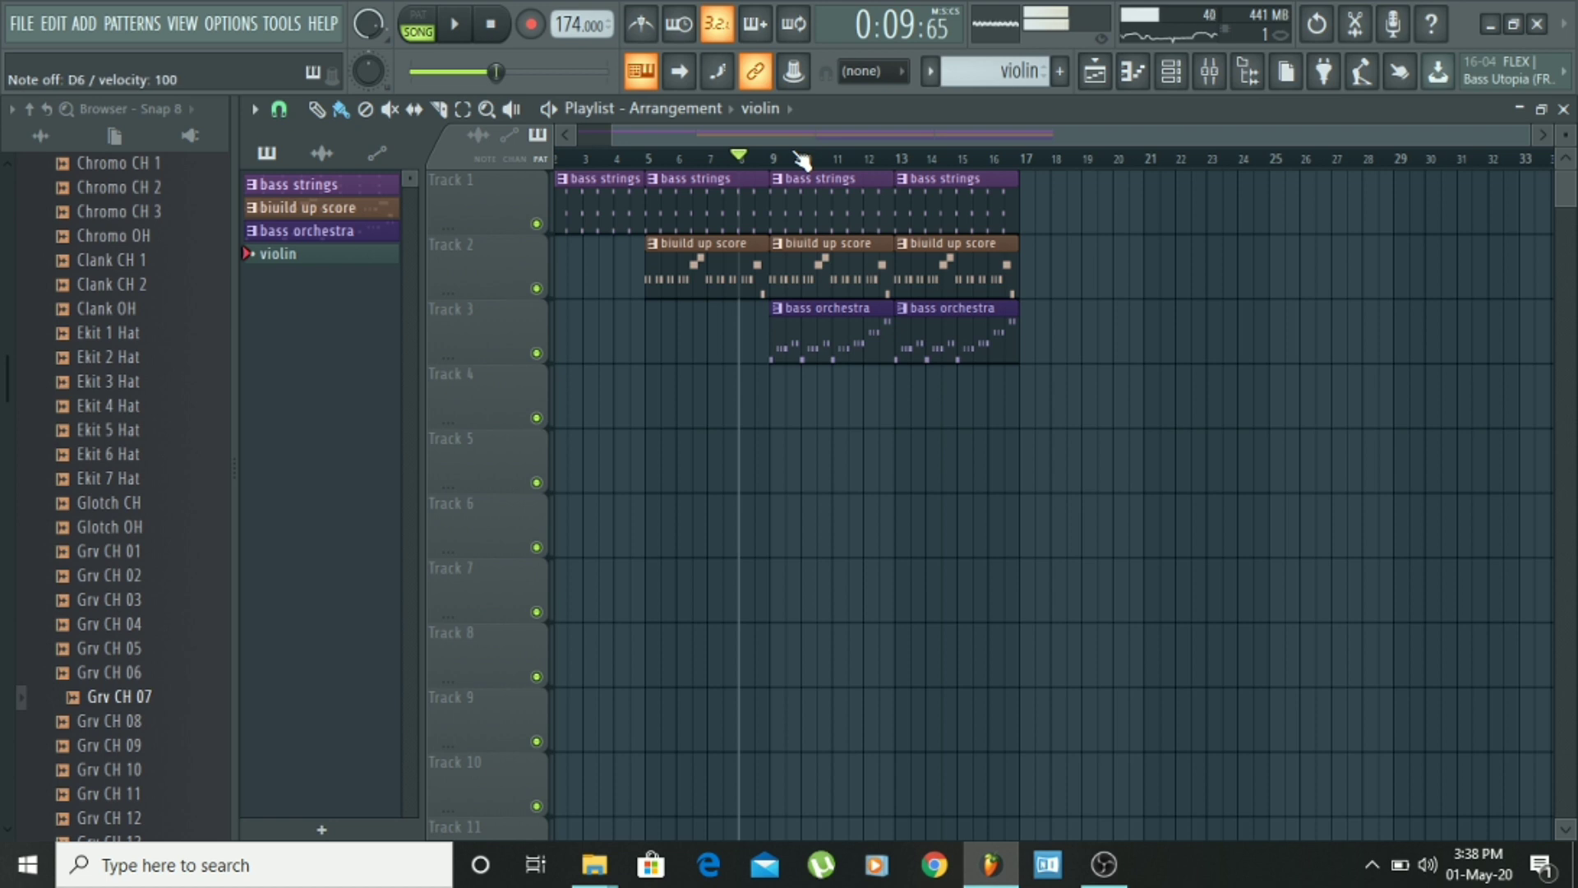
key(space)
key(space)
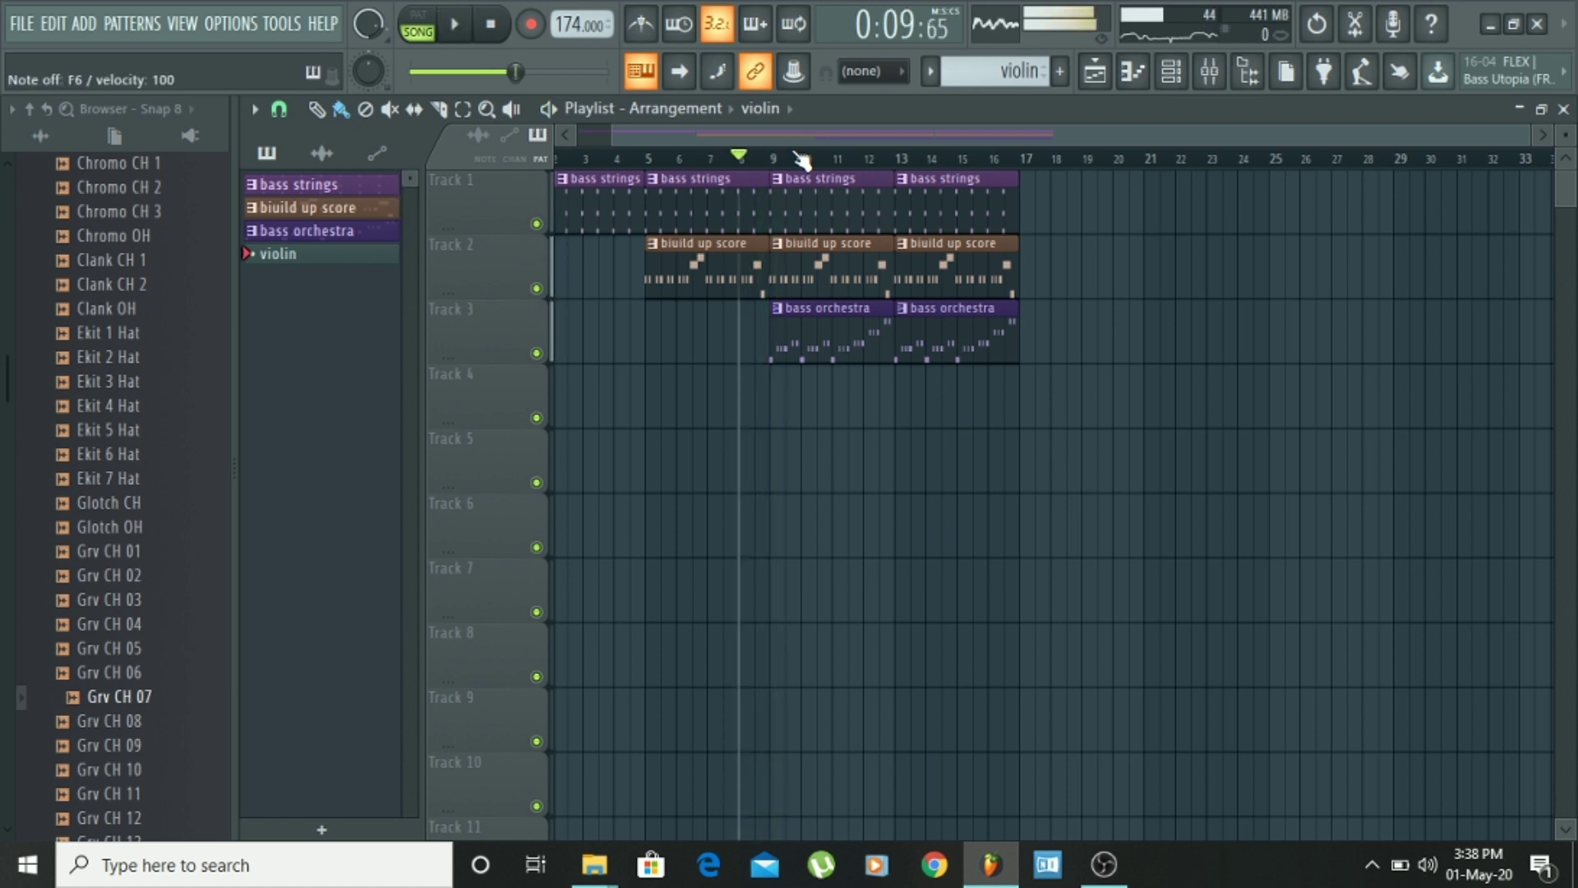
key(space)
key(w)
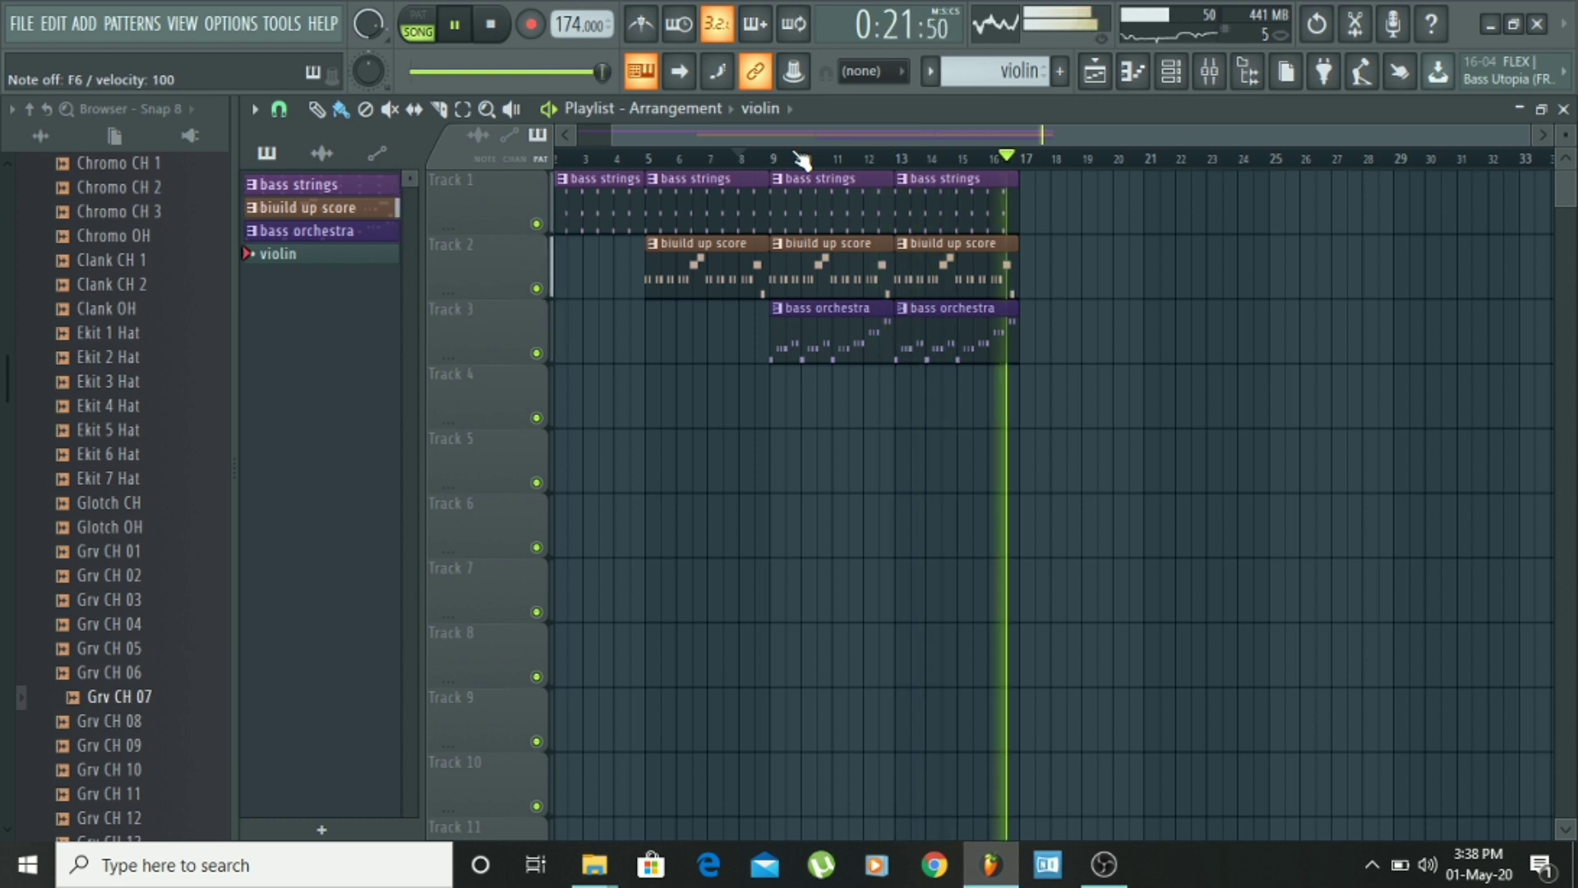
key(space)
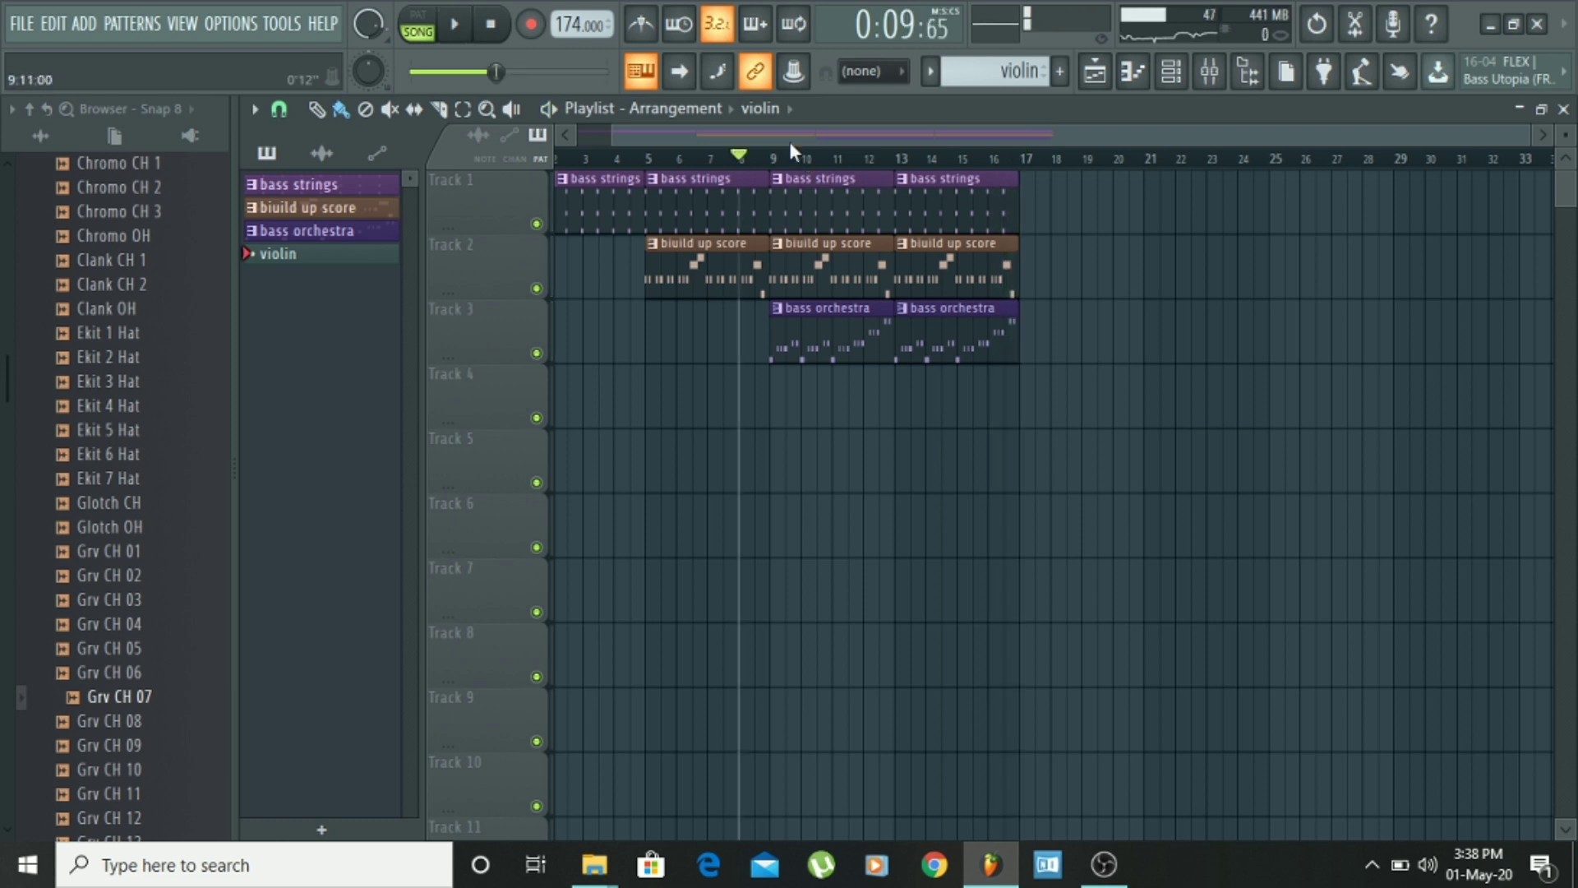
Step: Record the violin melody as notes and automation, starting playback around bar 7 and stopping at about bar 17, for a Track 4 clip
drag(775, 132, 740, 127)
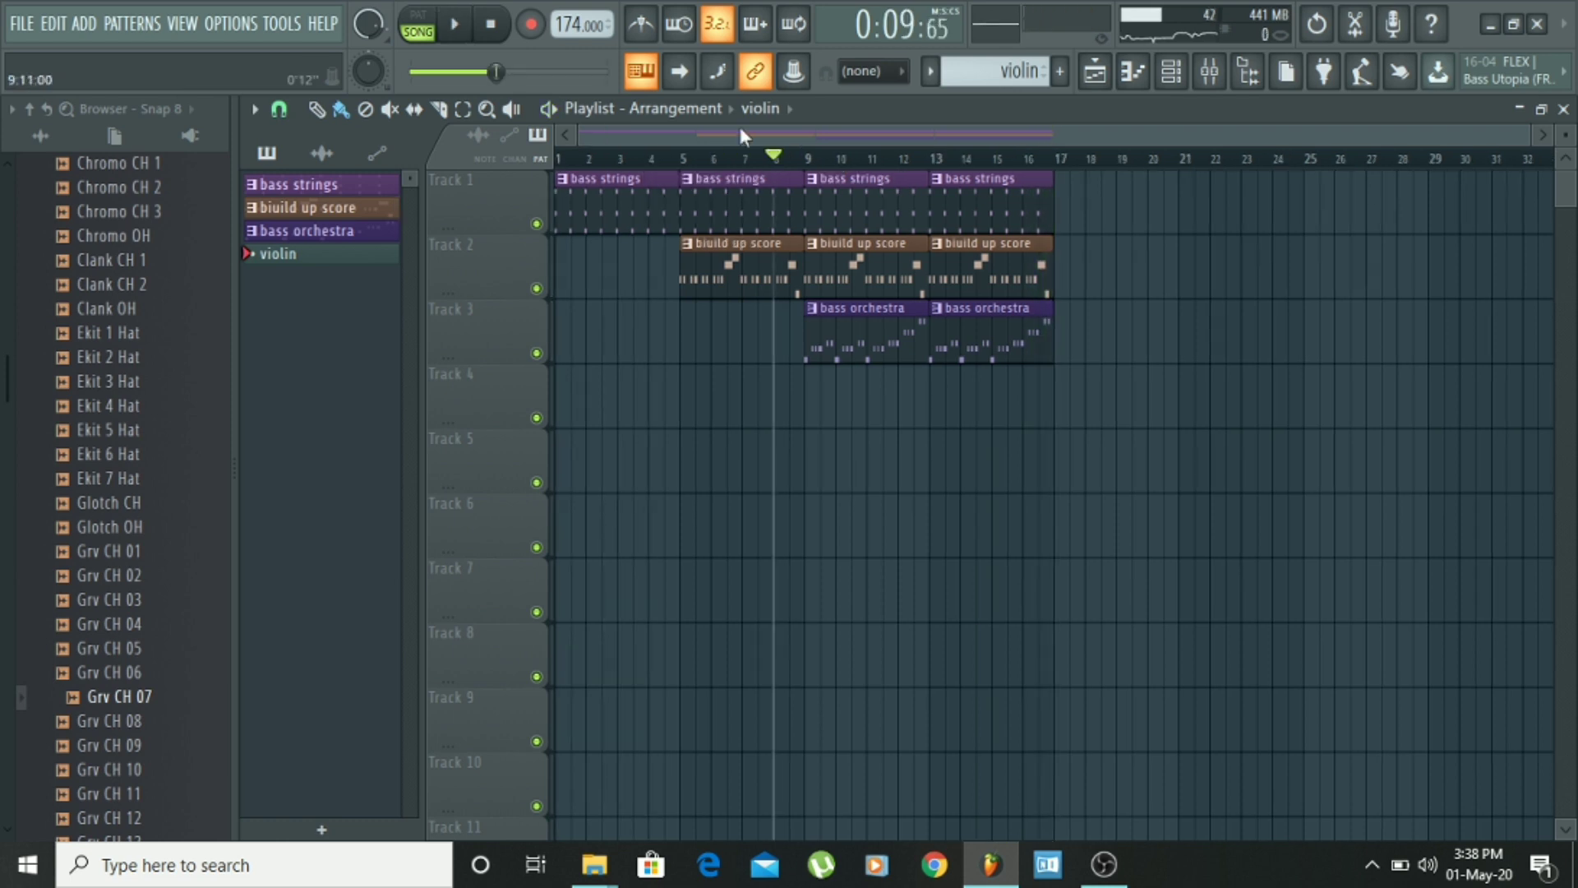
click(809, 160)
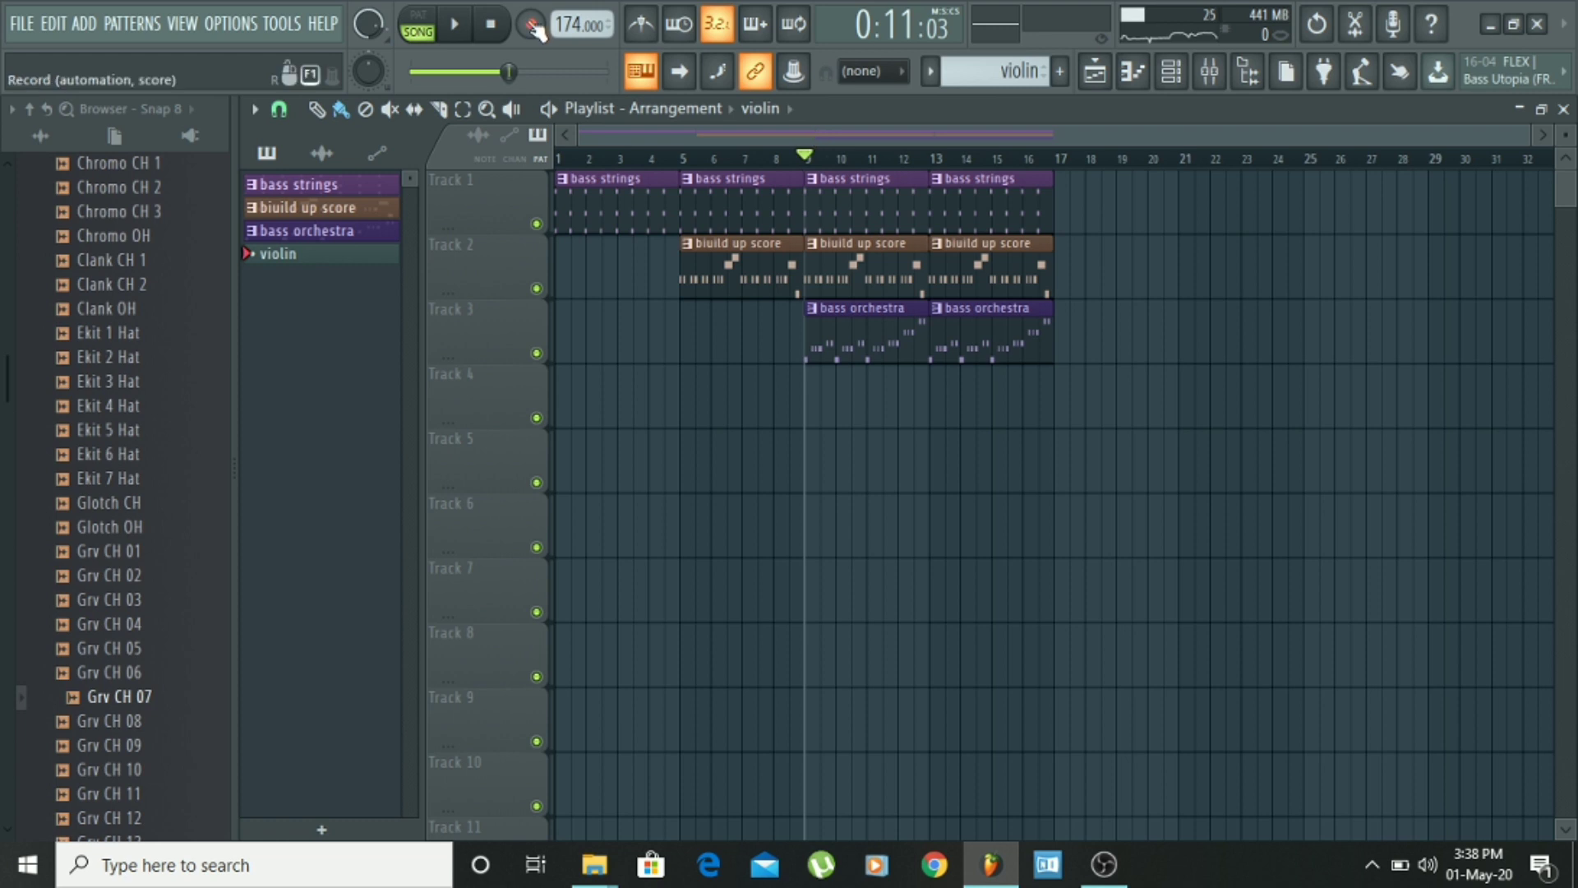
click(532, 26)
click(767, 547)
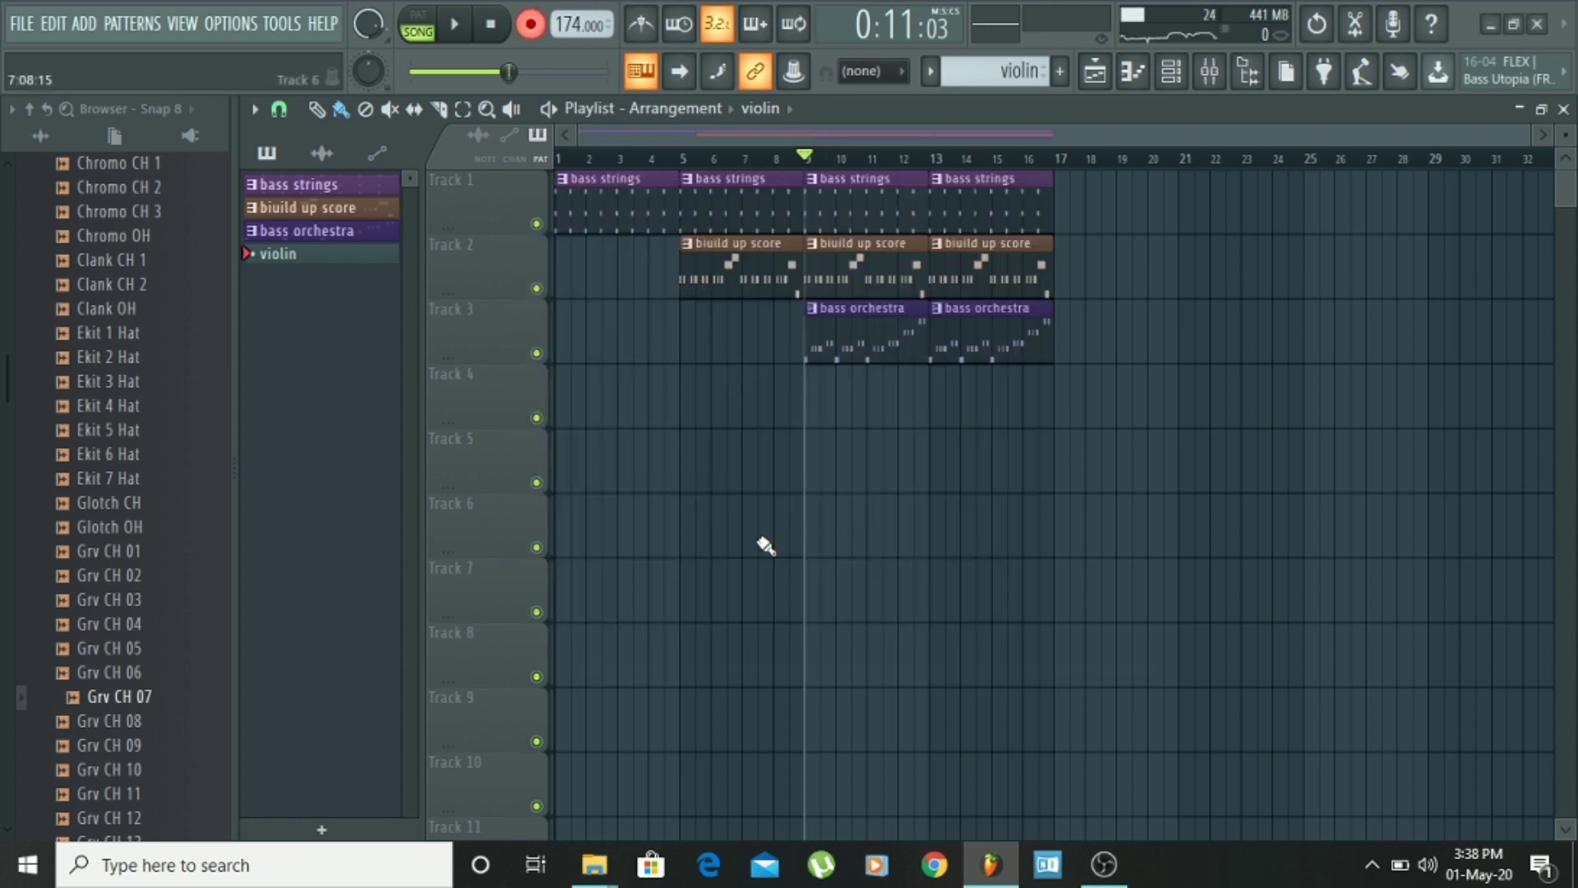
click(760, 158)
key(space)
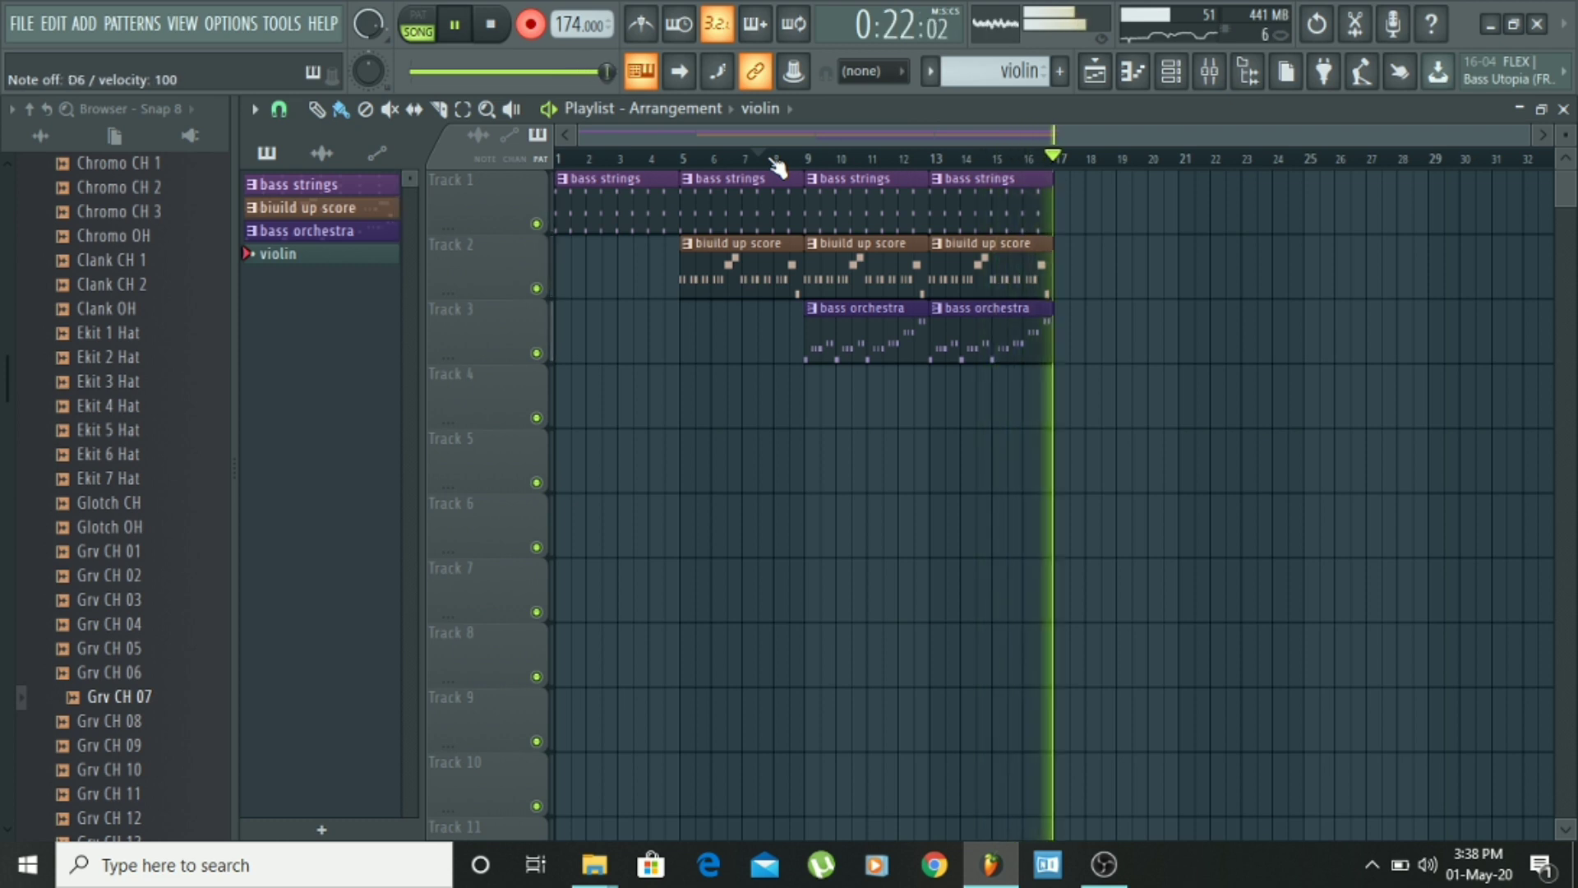
key(space)
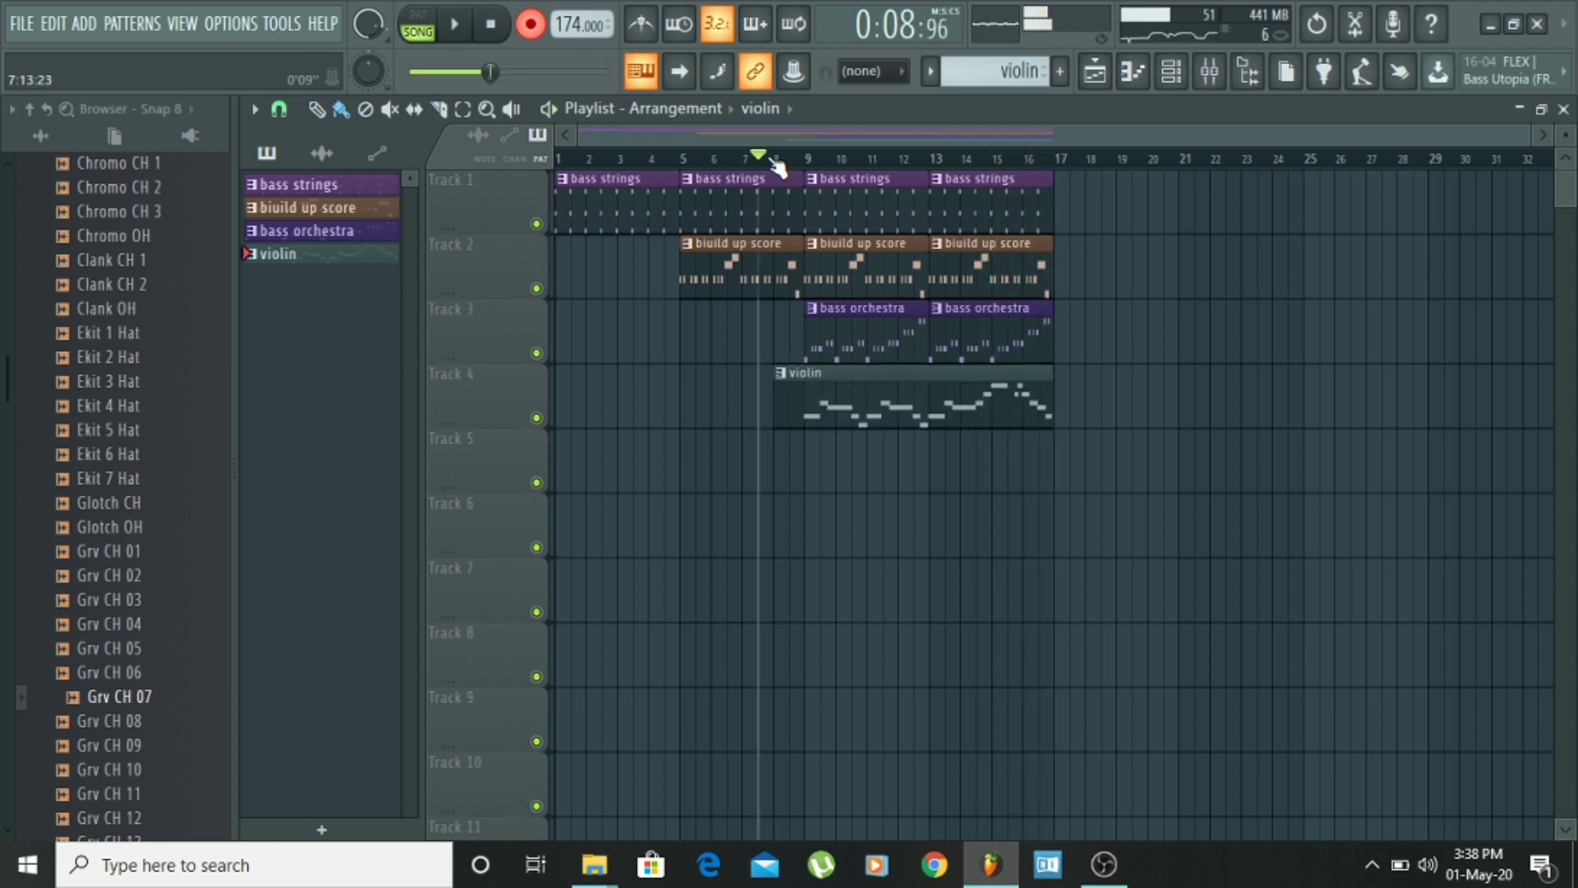
Step: Shift all violin notes one bar earlier in the piano roll to start at bar 1, and switch recording off
double_click(892, 411)
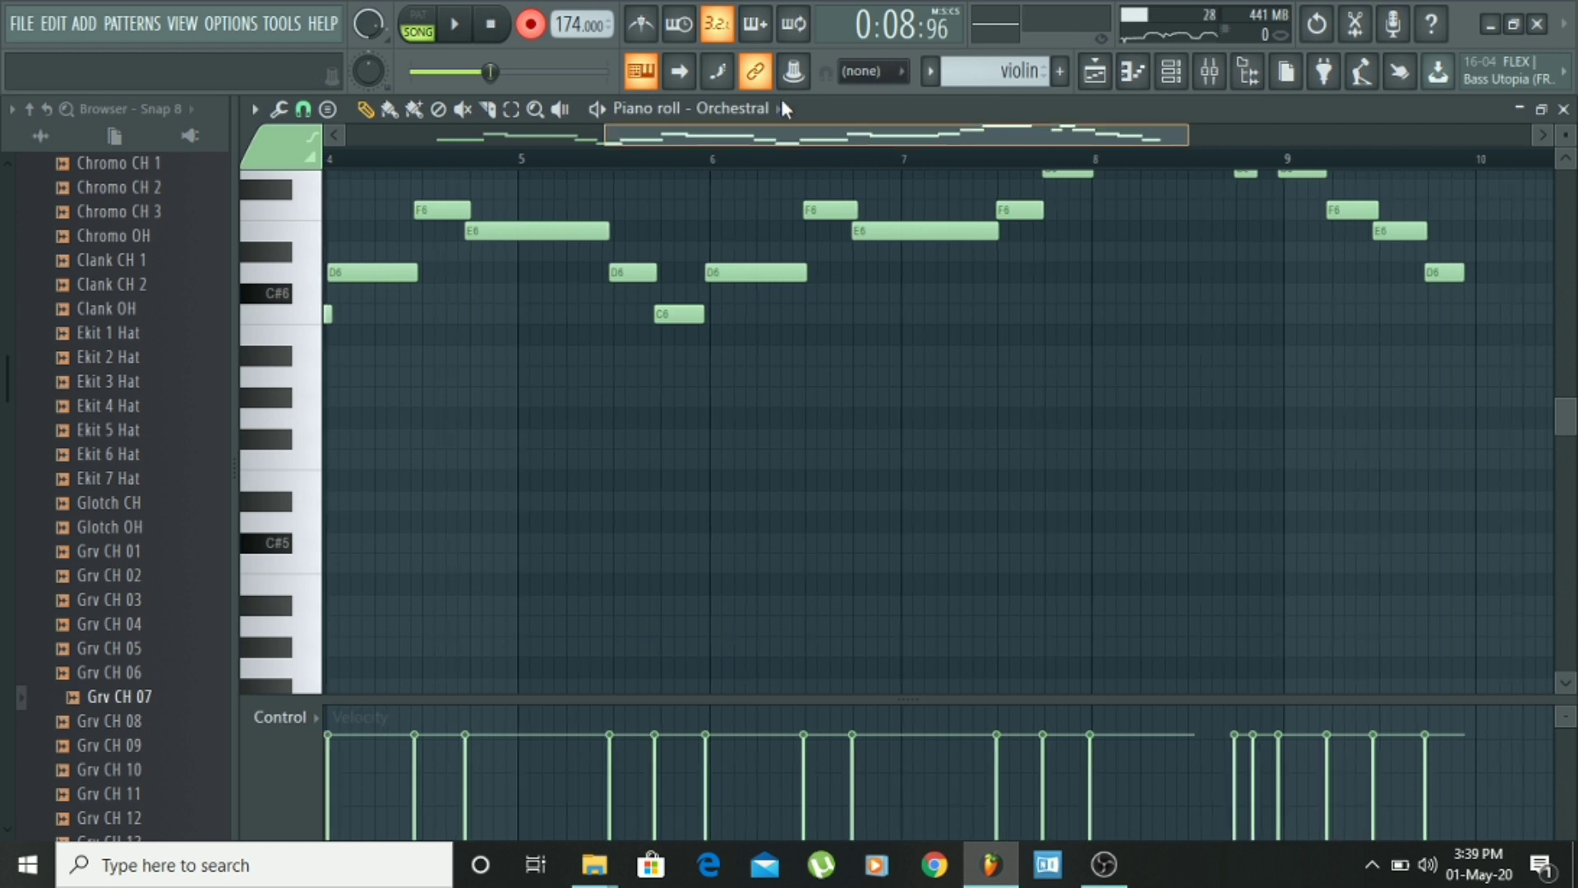
drag(781, 102, 523, 110)
key(ctrl+a)
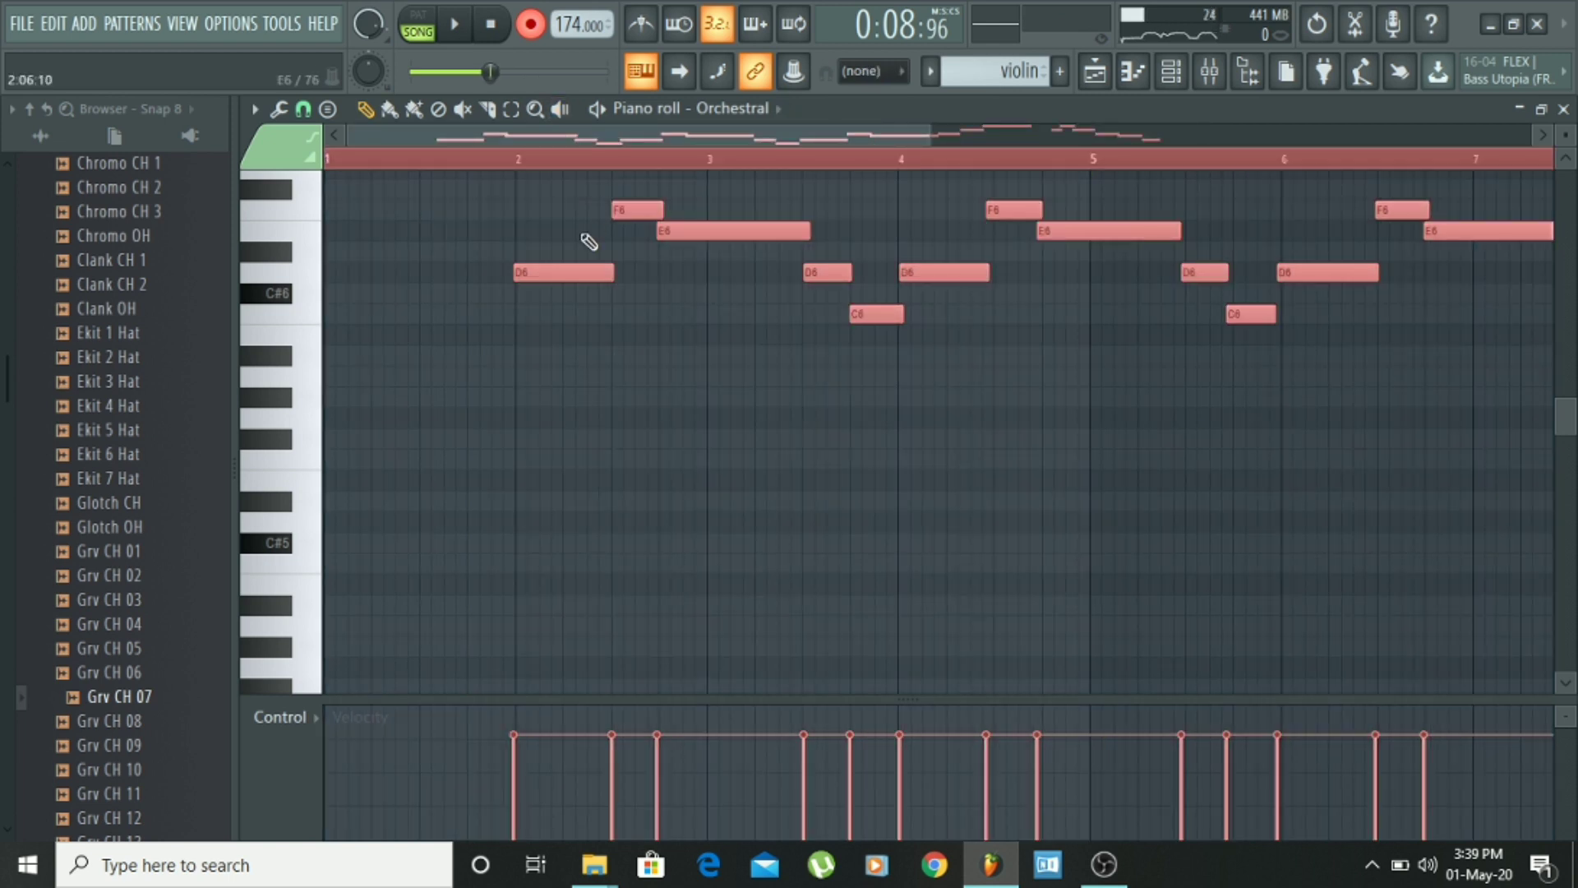
drag(563, 268, 218, 264)
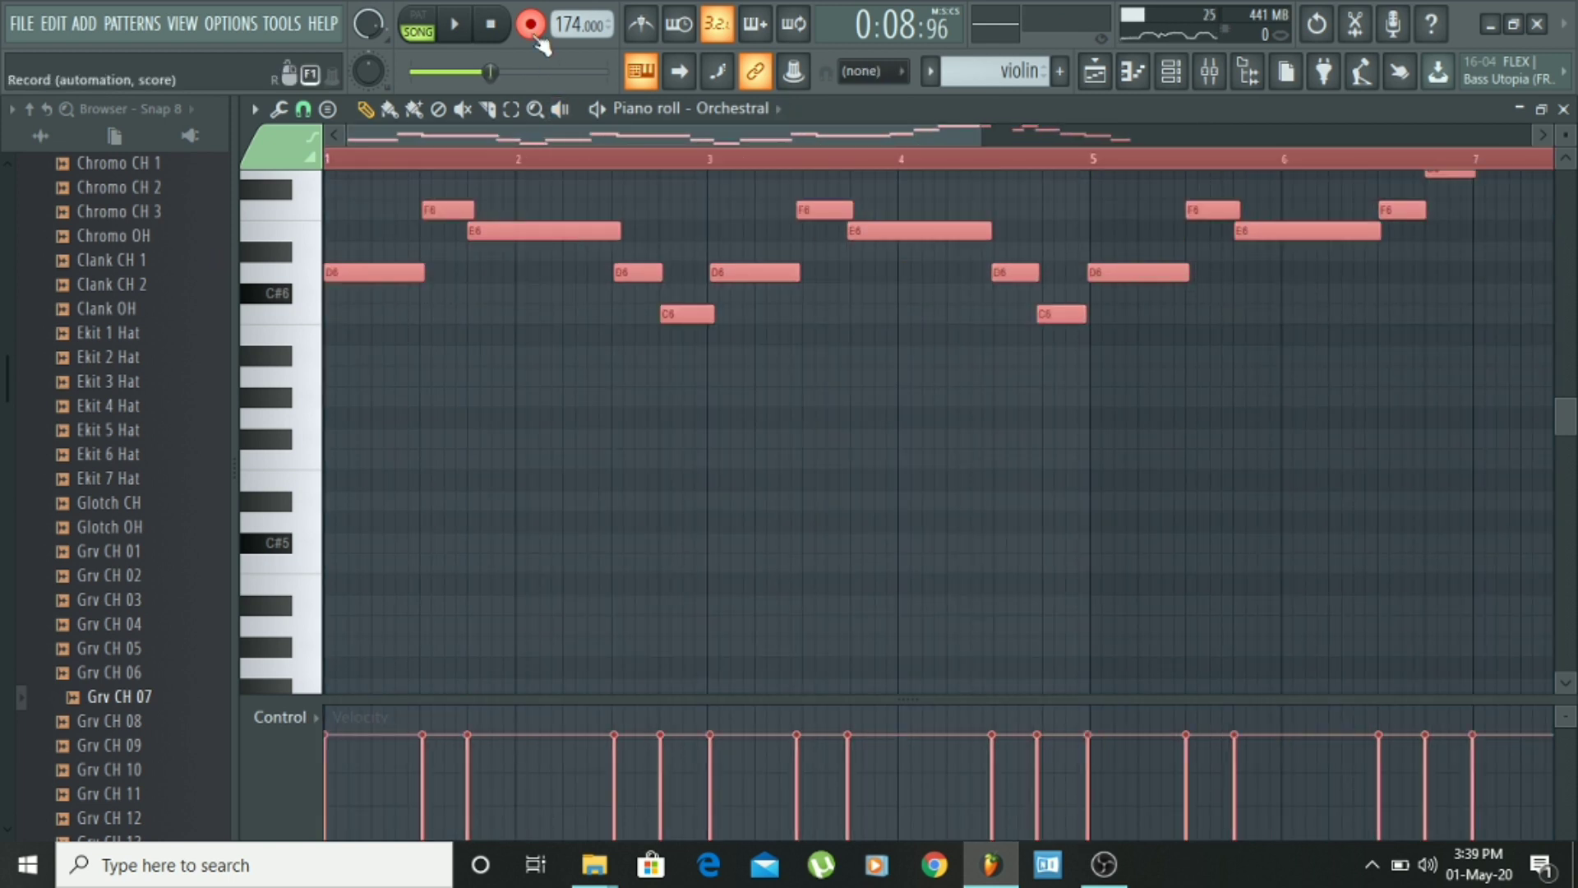
click(531, 25)
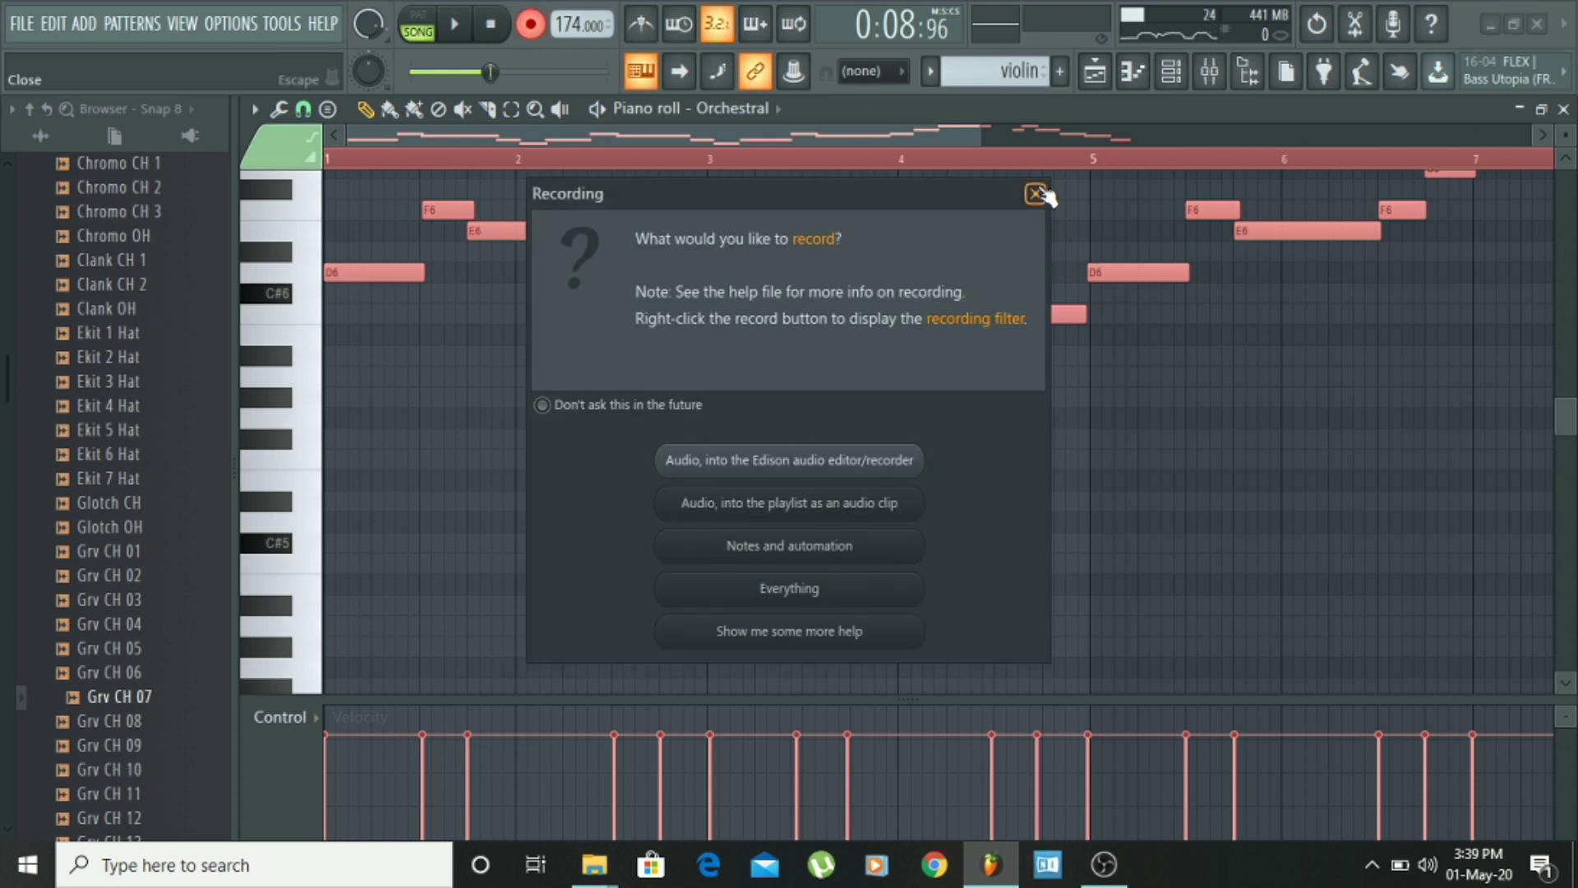
click(1037, 194)
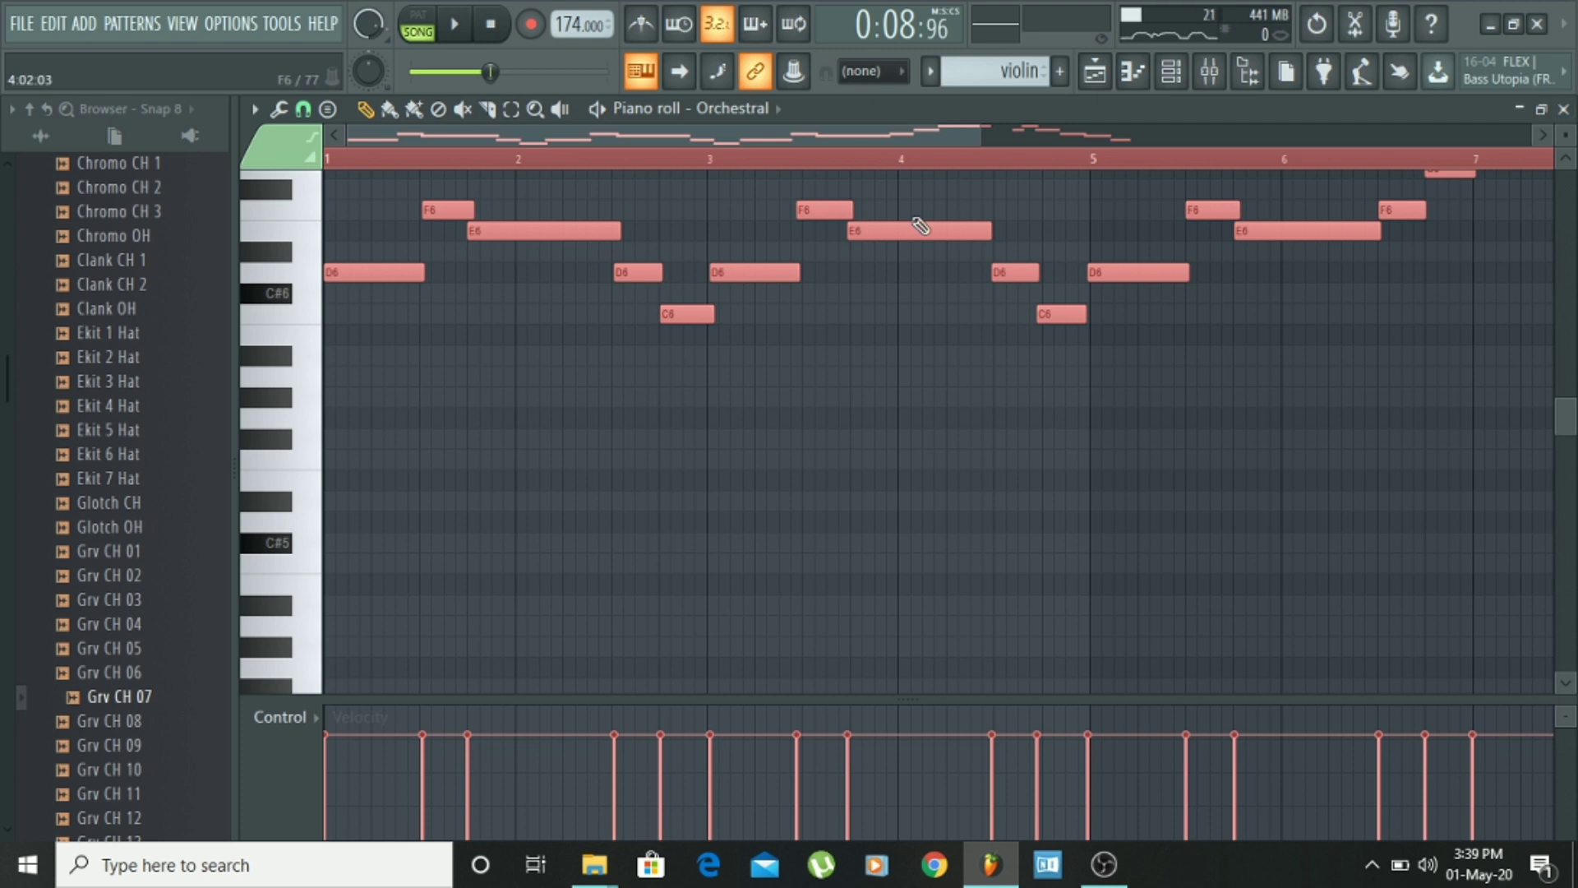
click(1563, 110)
Step: During playback, move the violin clip on Track 4 to bar 17 and duplicate the bar 9–16 clips of Tracks 1–3 to bar 17
key(space)
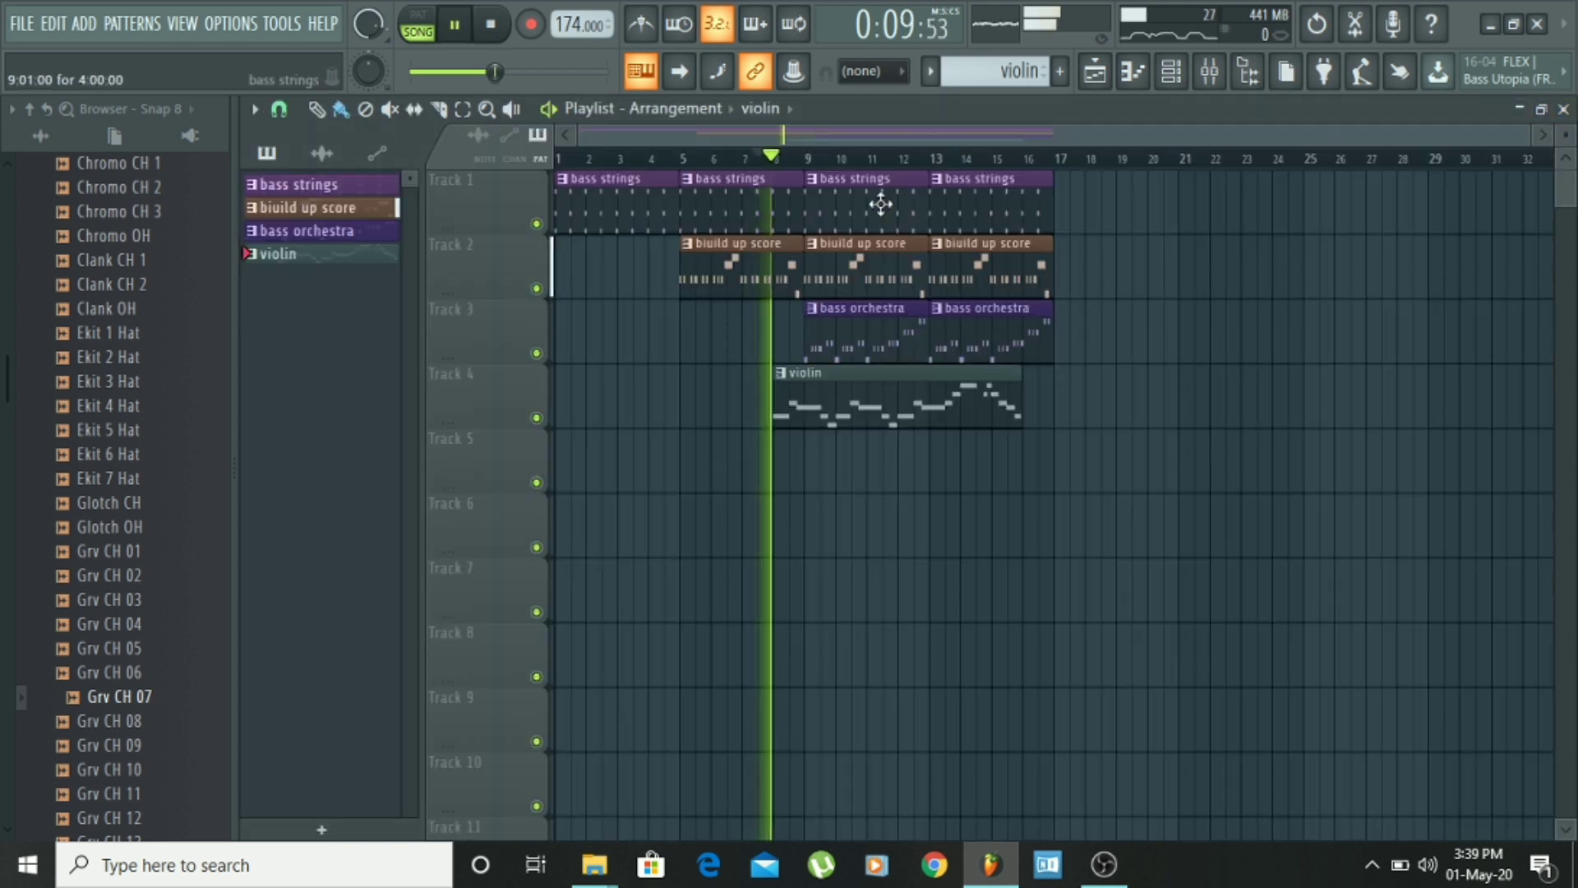
click(604, 160)
click(658, 158)
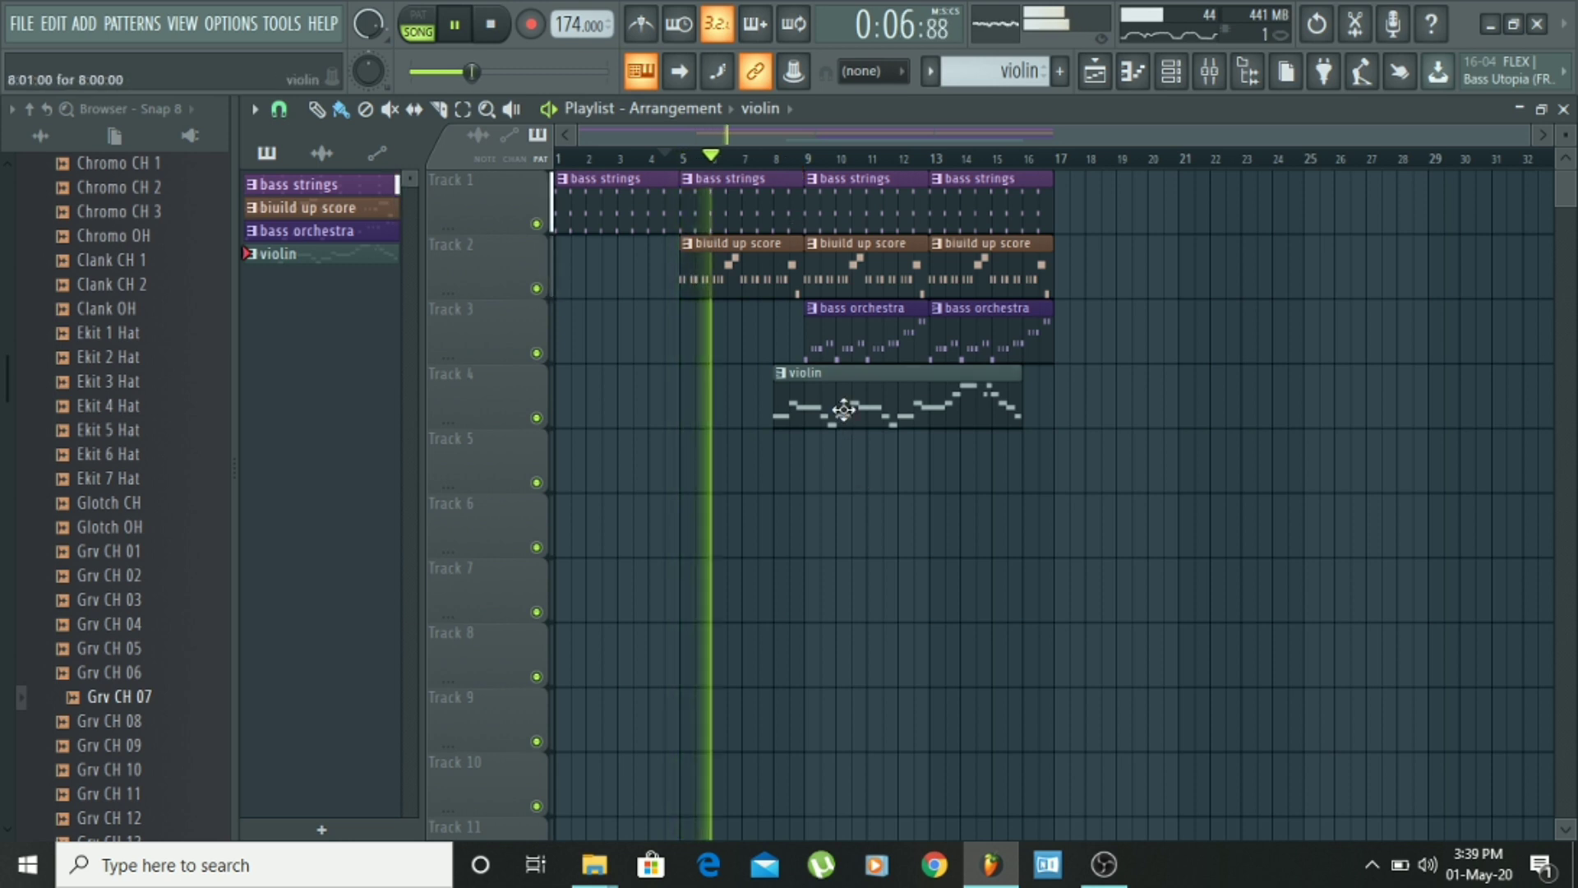
drag(840, 409, 1127, 395)
drag(1075, 174, 855, 345)
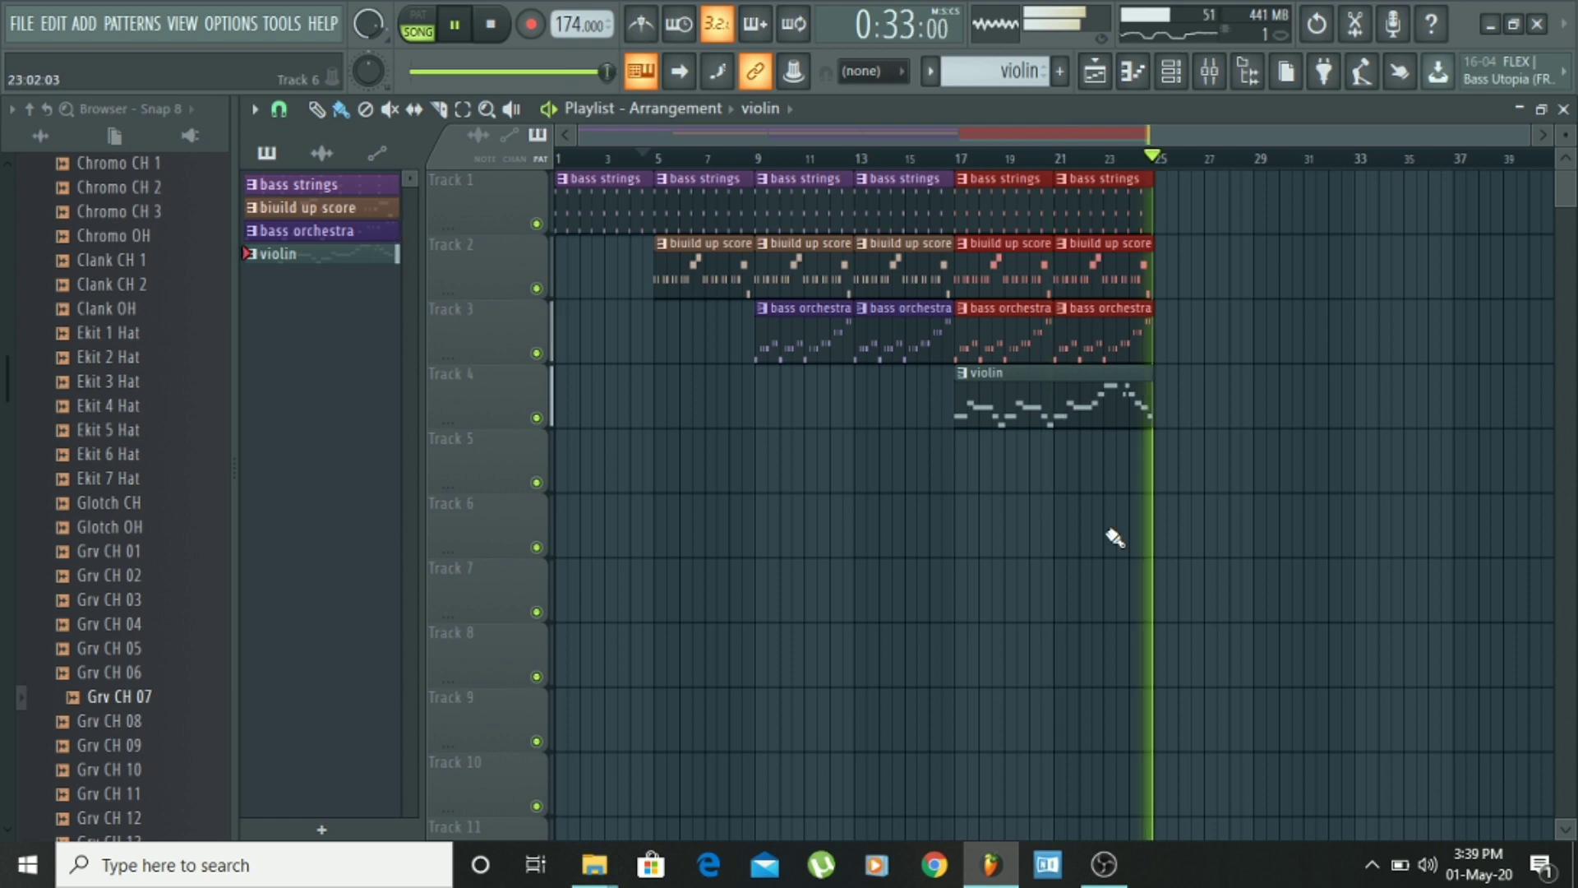
Step: Duplicate the bar 17–24 clips of all four tracks to bar 25 and play back from bar 17
key(space)
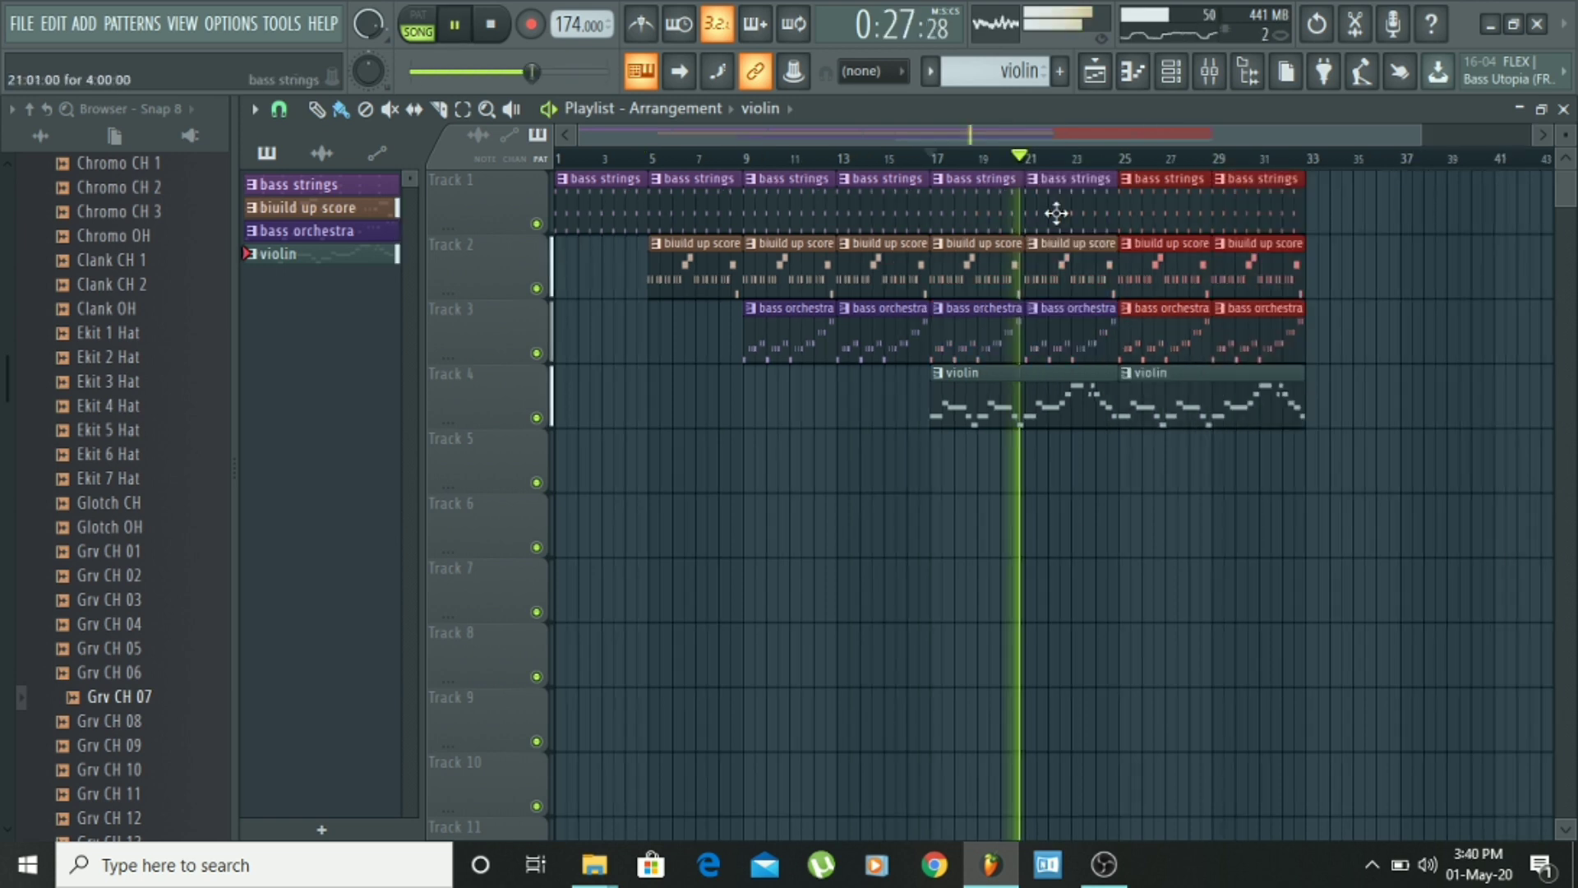
key(space)
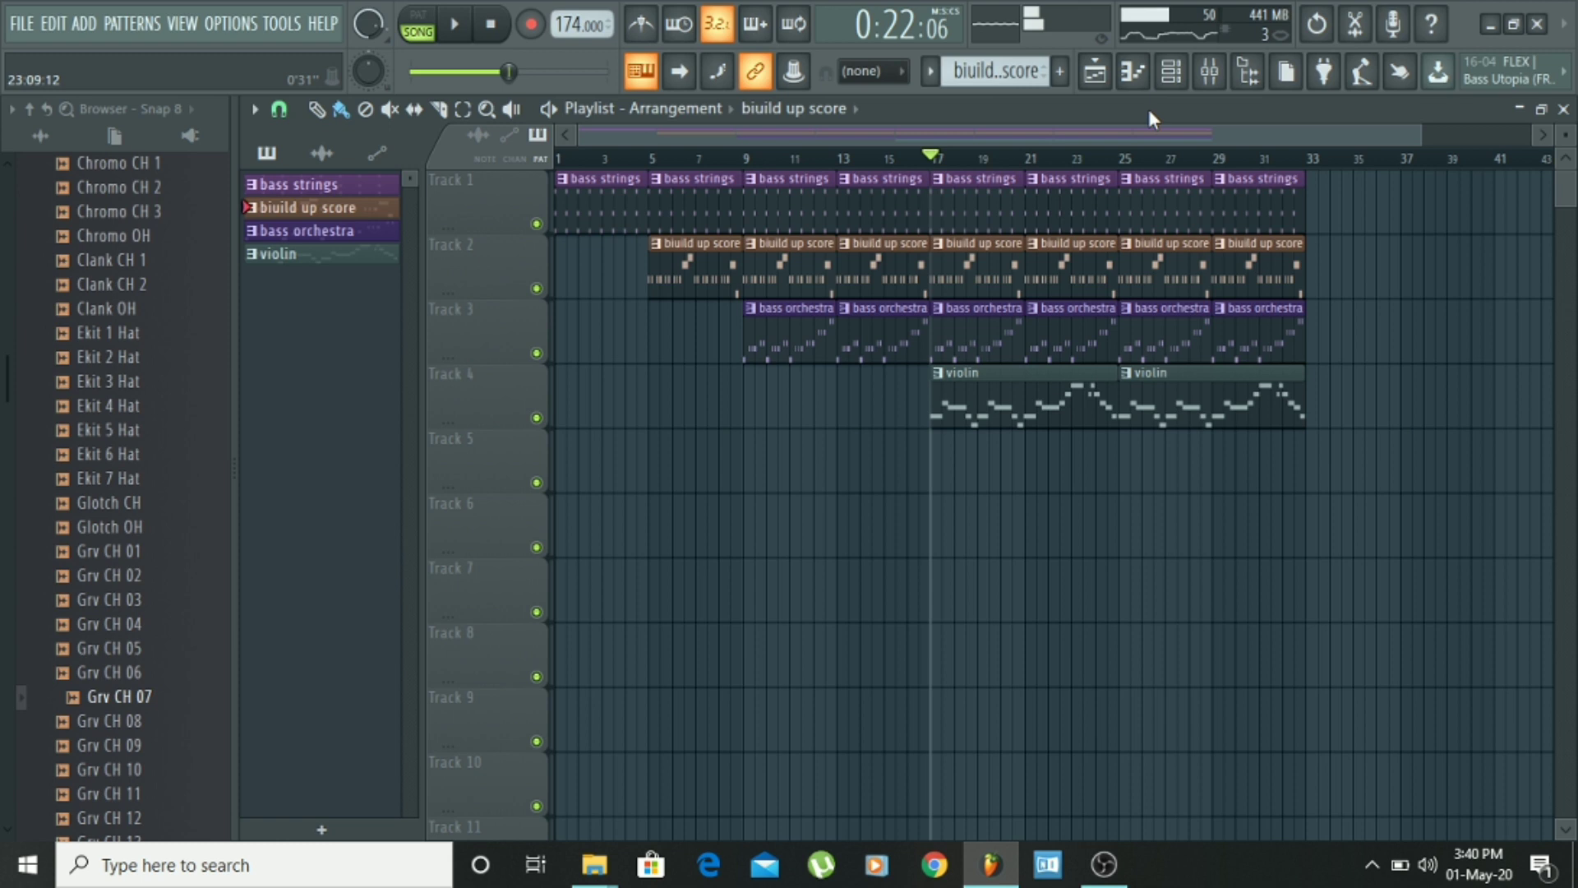
Step: Route the bass strings #2 channel to mixer track 5 and bring up the mixer at Insert 5
key(F6)
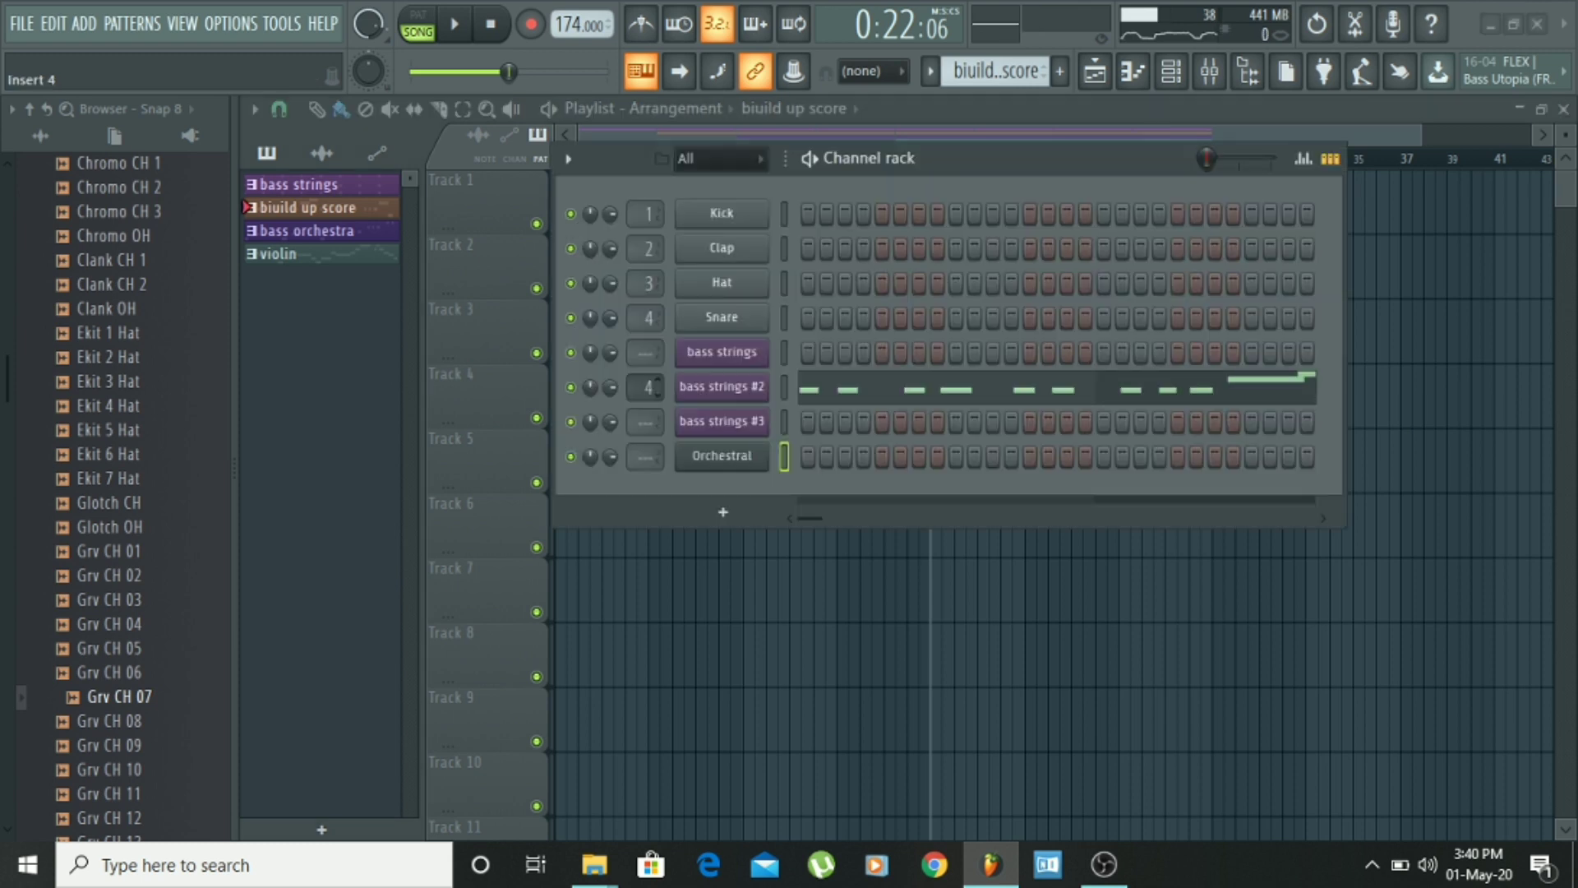
drag(647, 387, 647, 380)
click(1211, 72)
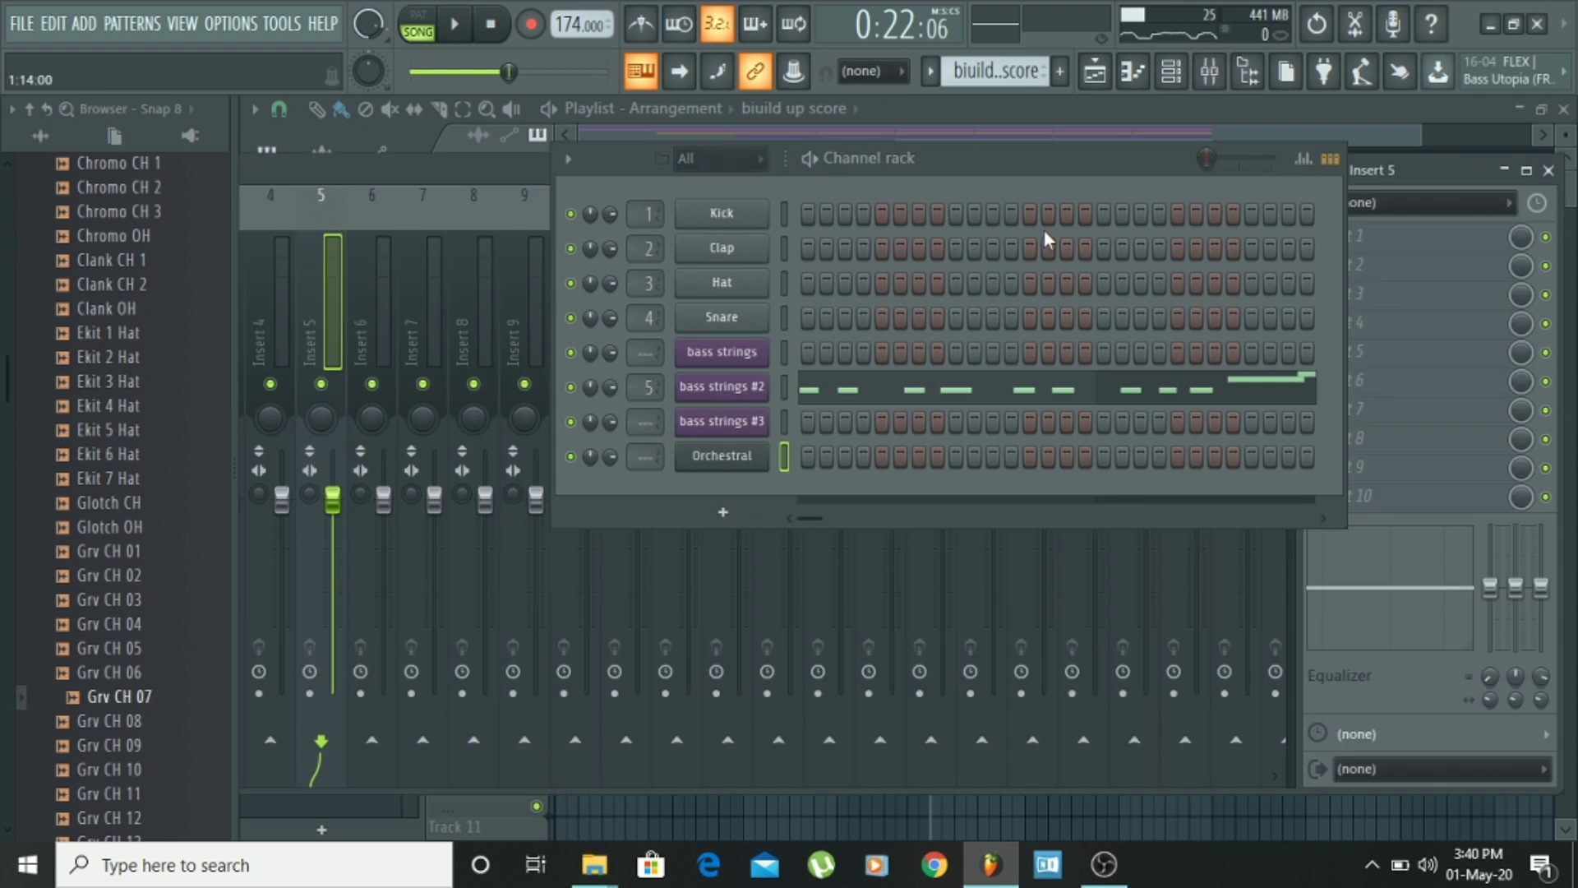
key(F6)
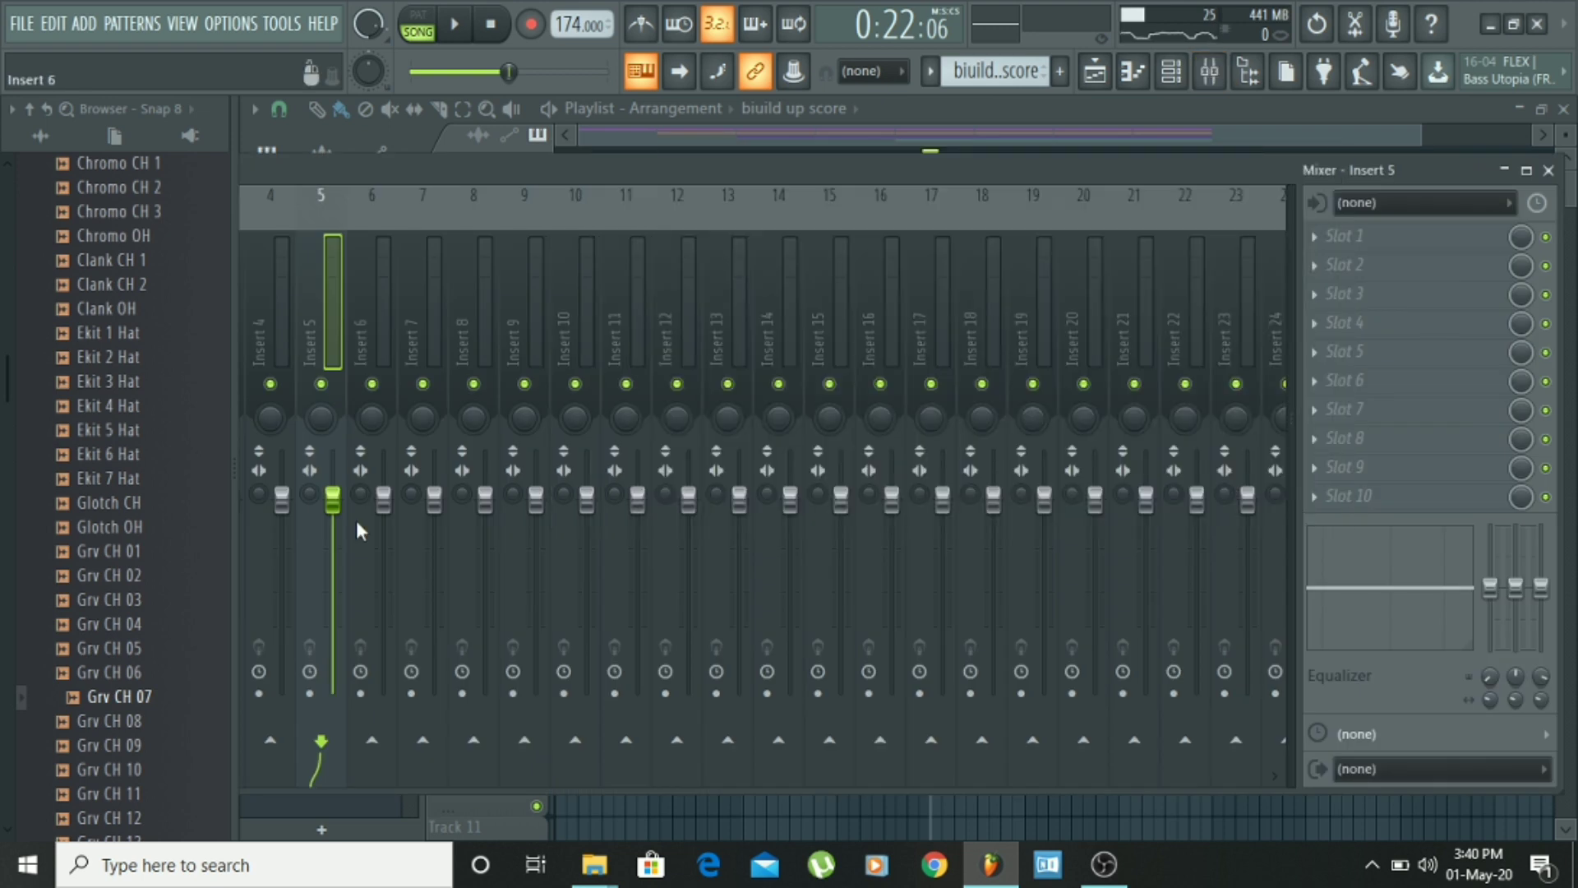
Step: Create an automation clip for the Insert 5 volume fader and return to the playlist
right_click(331, 495)
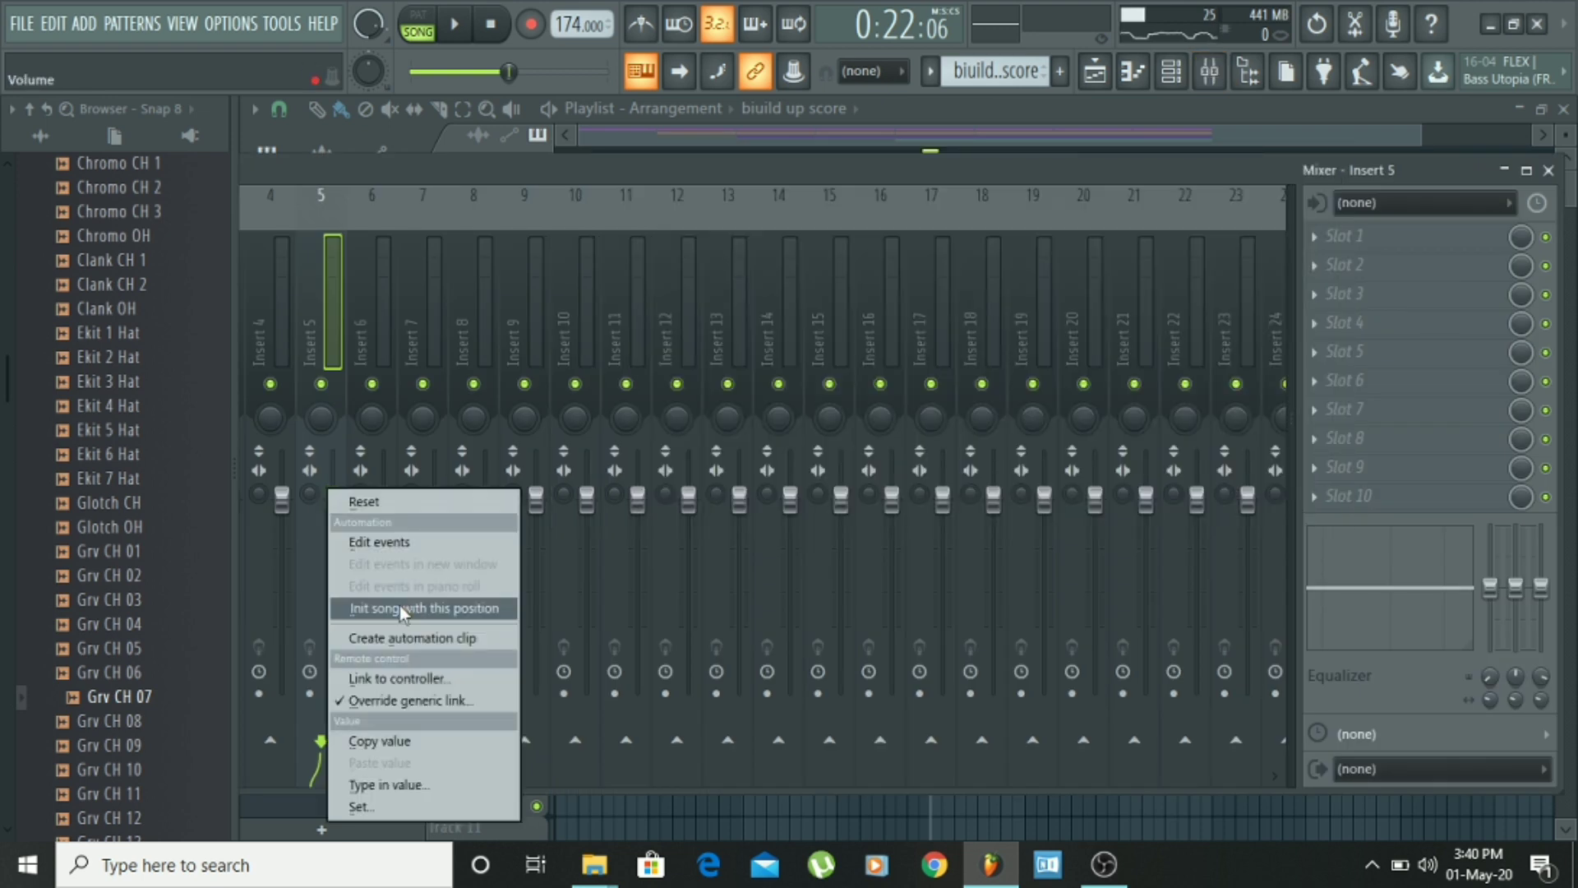
click(403, 638)
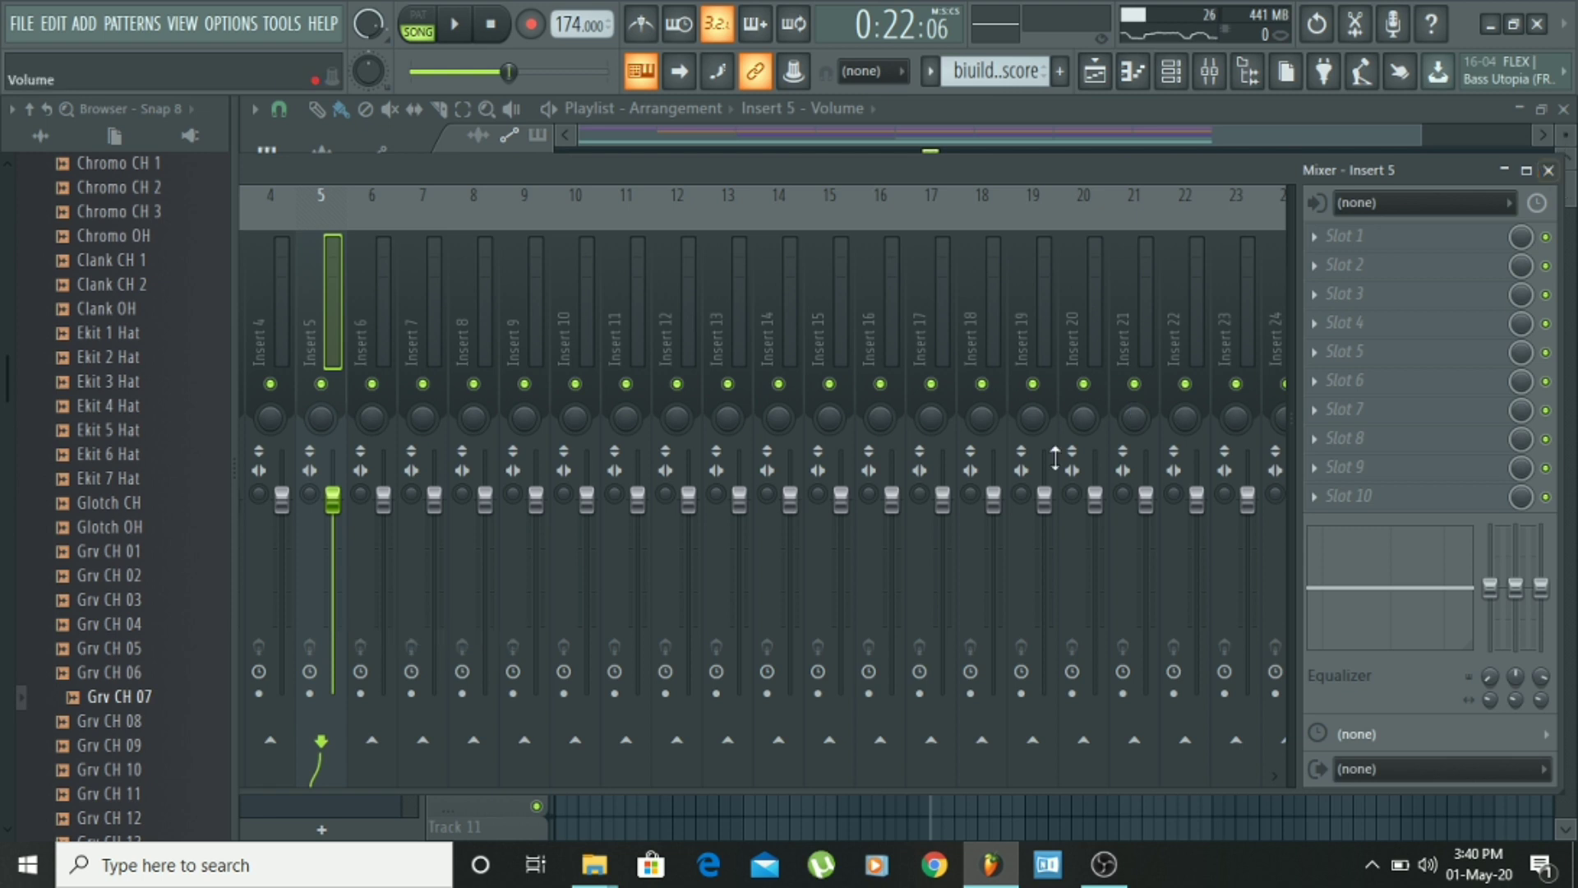
click(1549, 170)
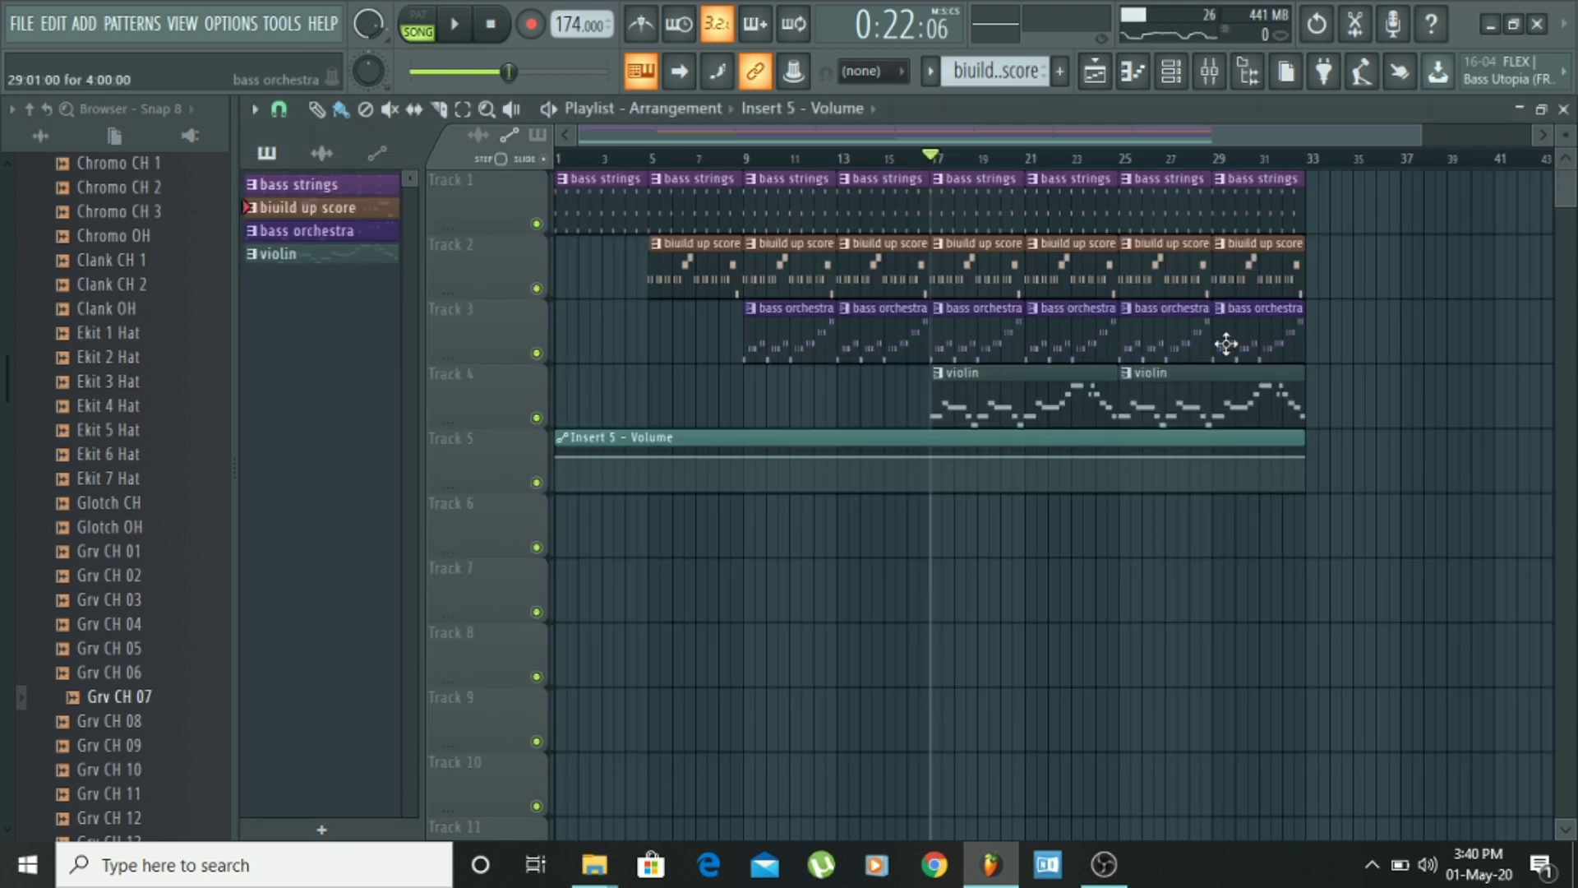
Step: Shape the Insert 5 volume automation on Track 5 with points at bars 17 and 25, dipping lowest at bar 25 and ending at about bar 36
click(933, 473)
drag(932, 475, 934, 461)
right_click(1055, 474)
drag(1055, 474, 1128, 472)
Step: Play the arrangement from bar 17 to about bar 31 to check the violin volume automation, and stop playback
key(space)
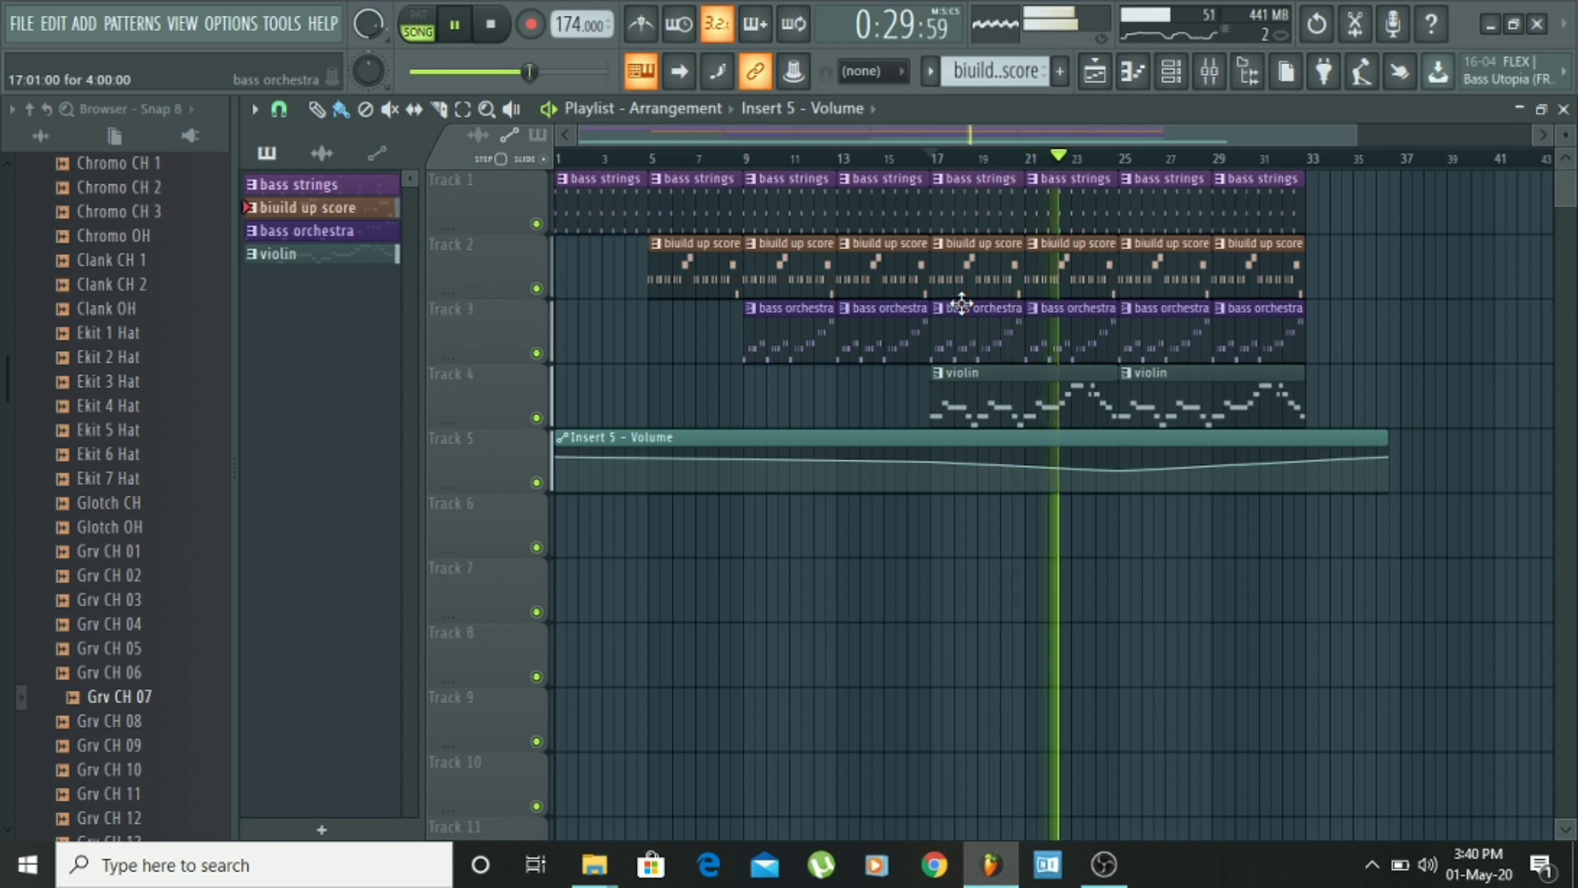
scroll(1148, 170, down, 2)
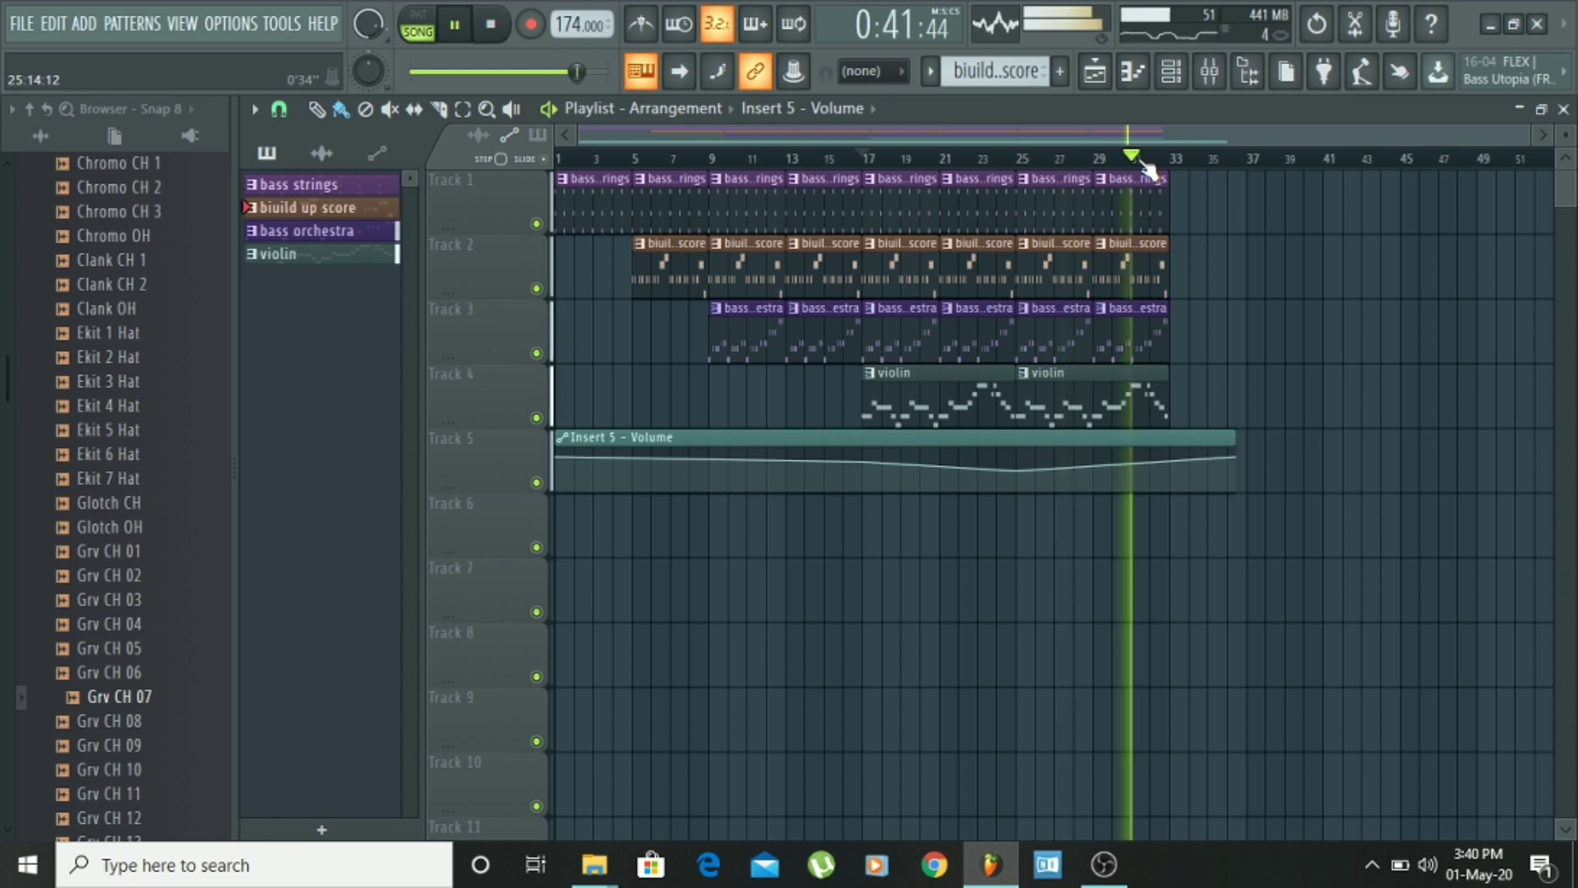
key(space)
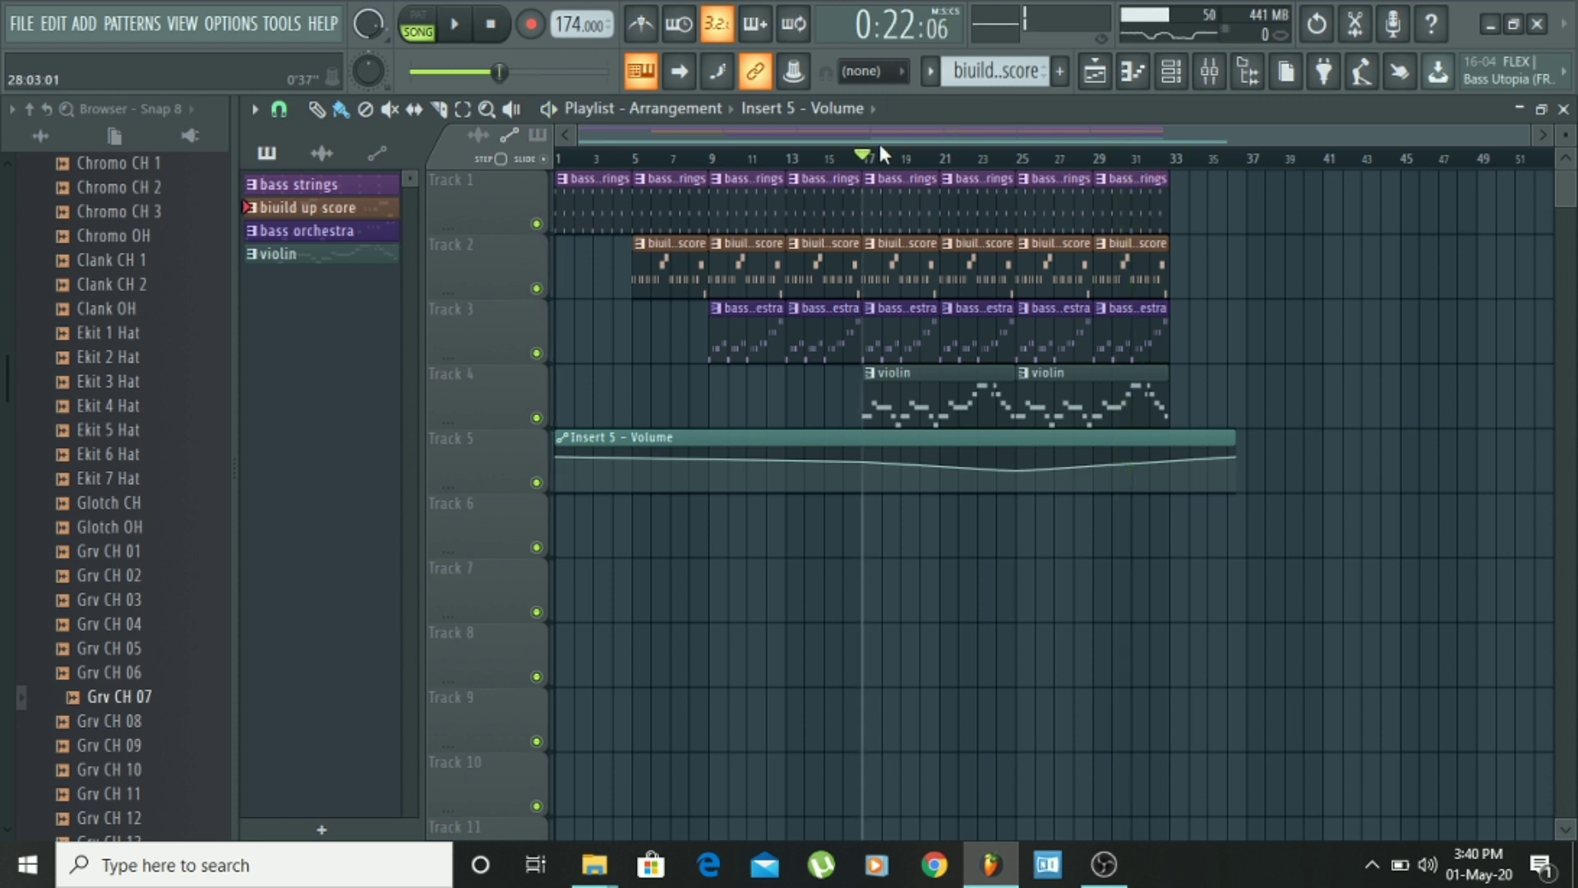
drag(879, 145, 1068, 190)
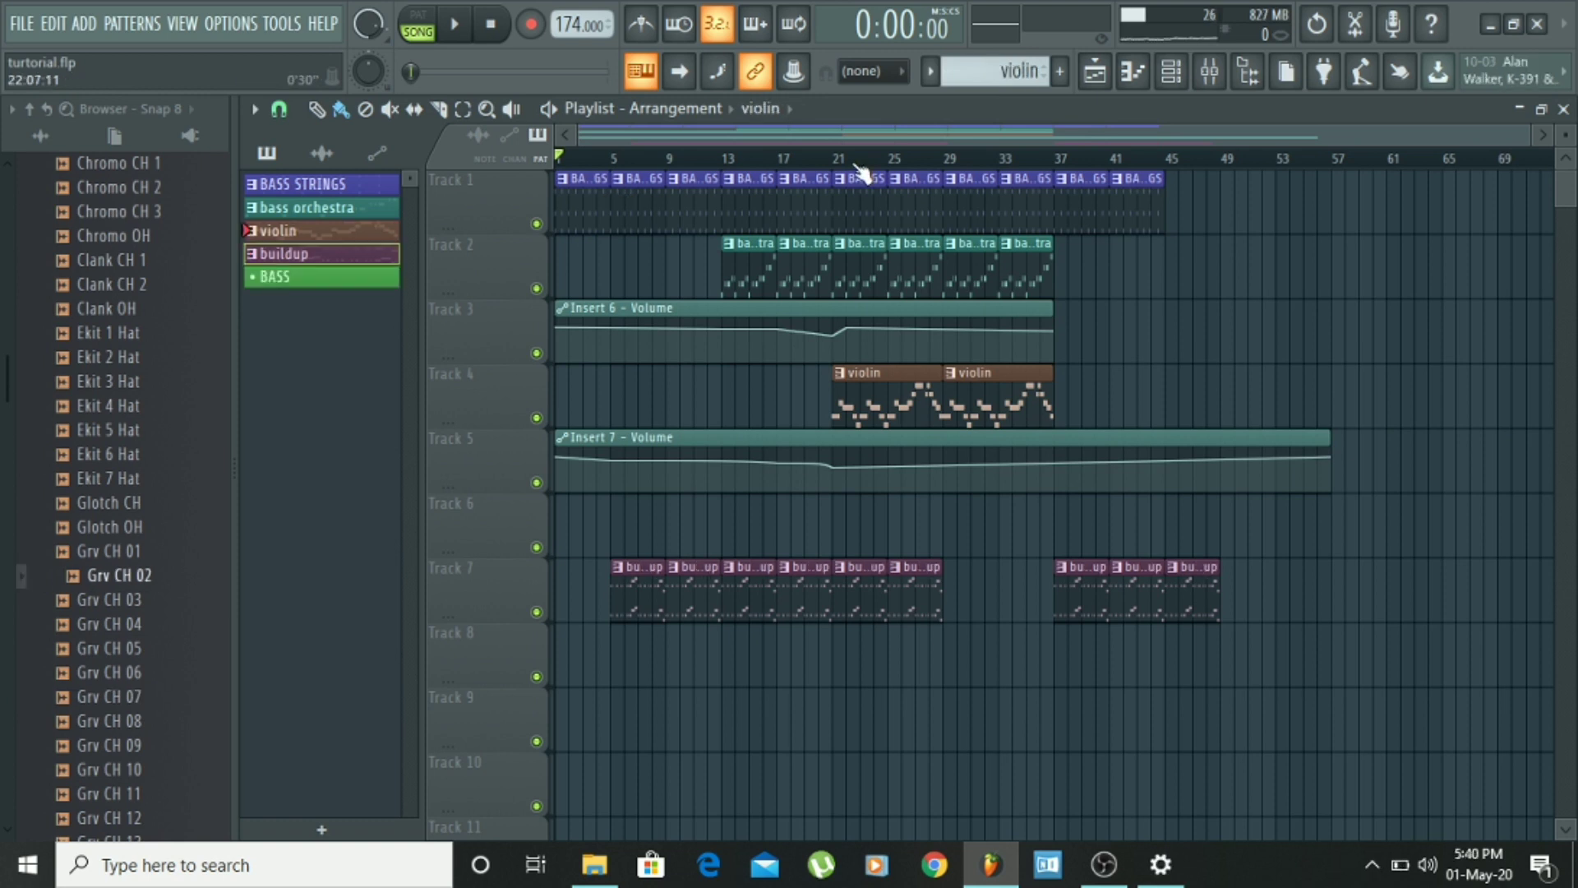
Step: Play the turtorial.flp arrangement from the start to about bar 47 and stop playback
key(space)
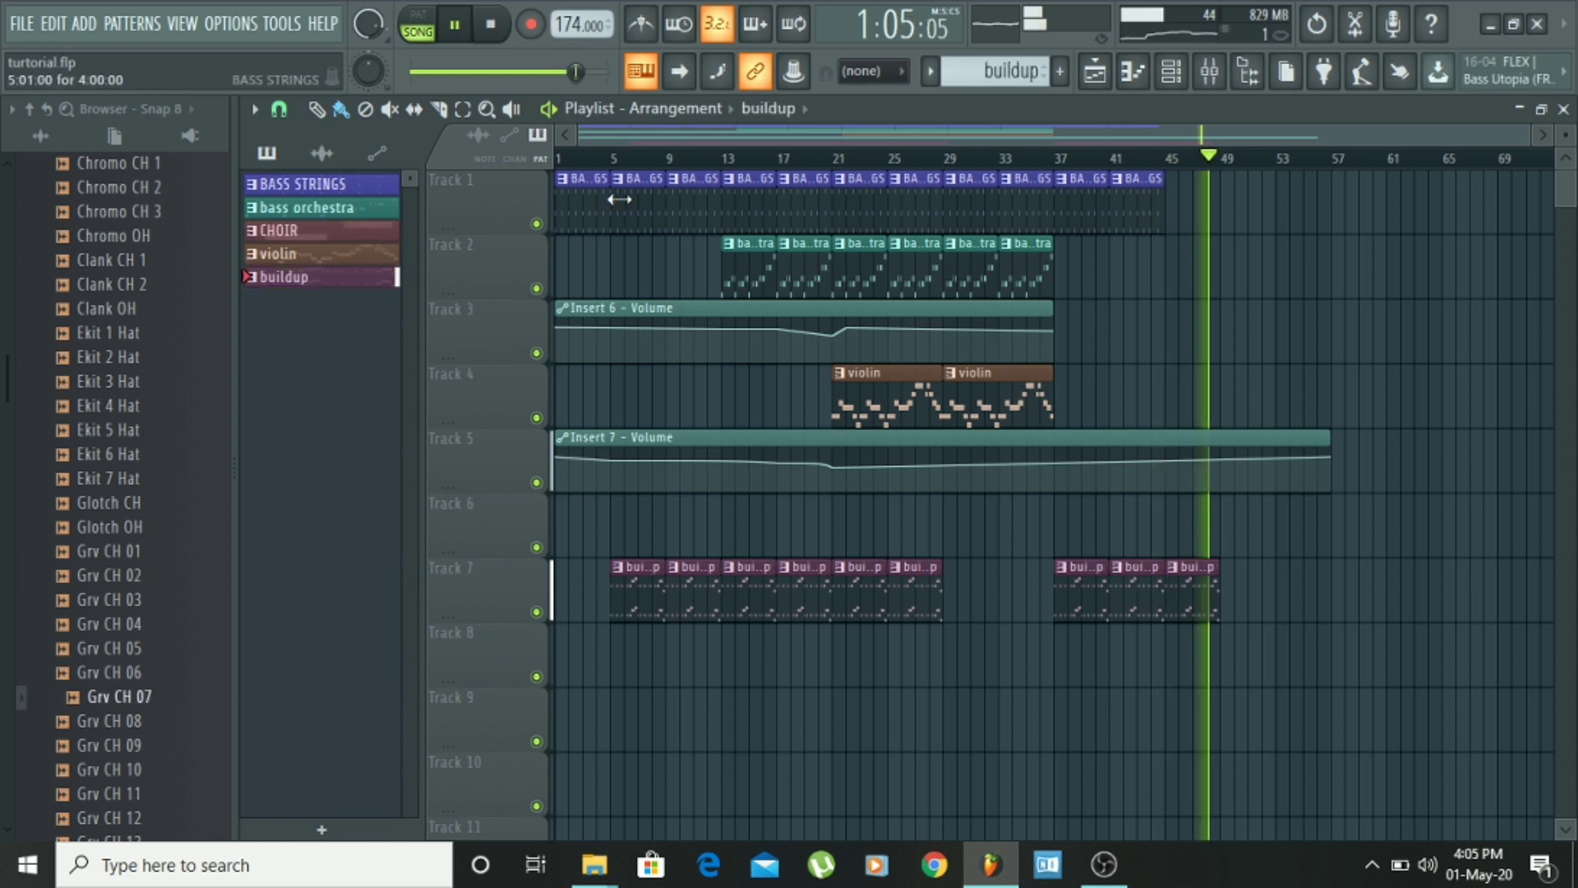
key(space)
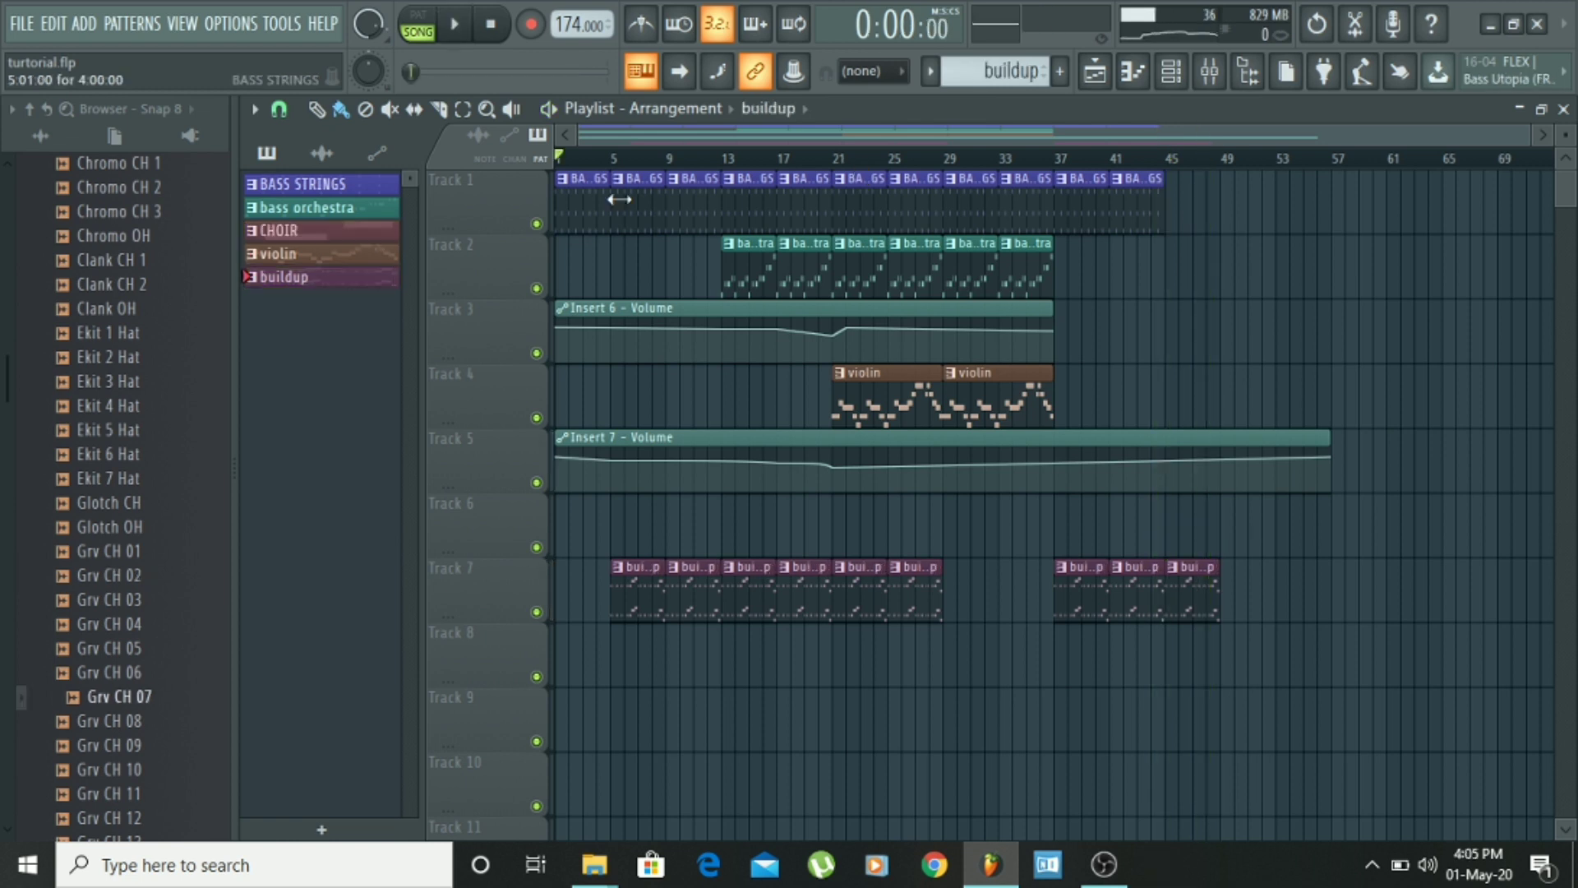